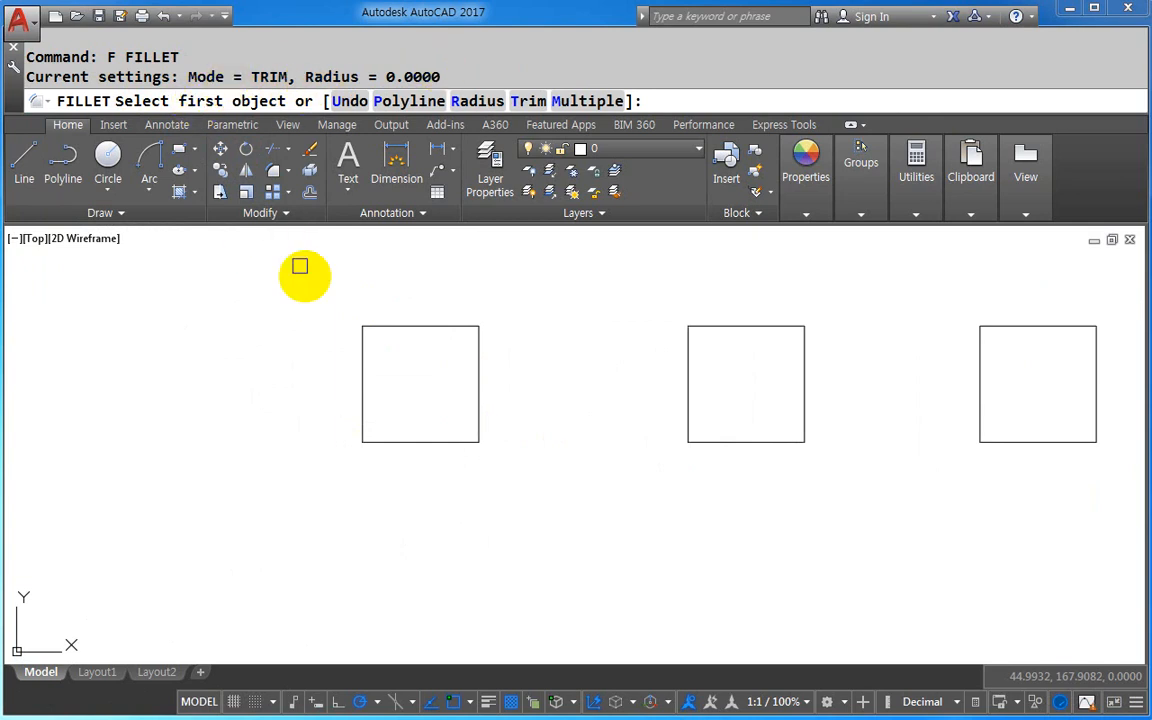
- Fillet the upper-left corner of the first square with radius 0, and again with radius 5
click(362, 352)
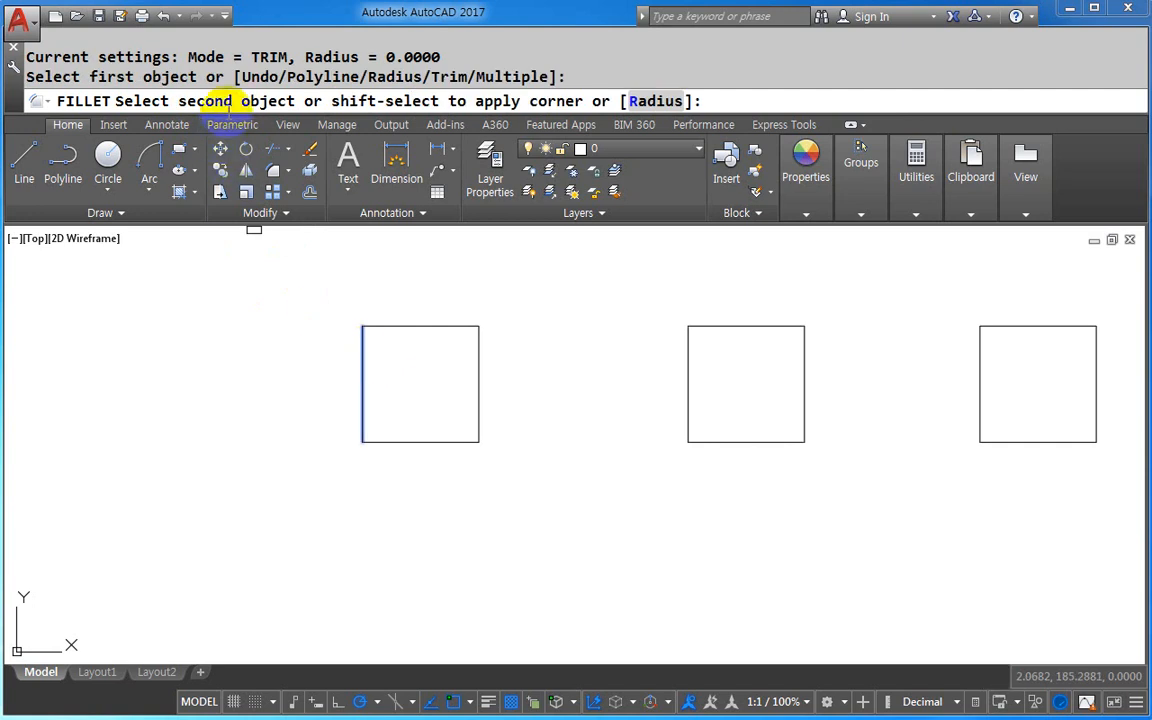
click(398, 327)
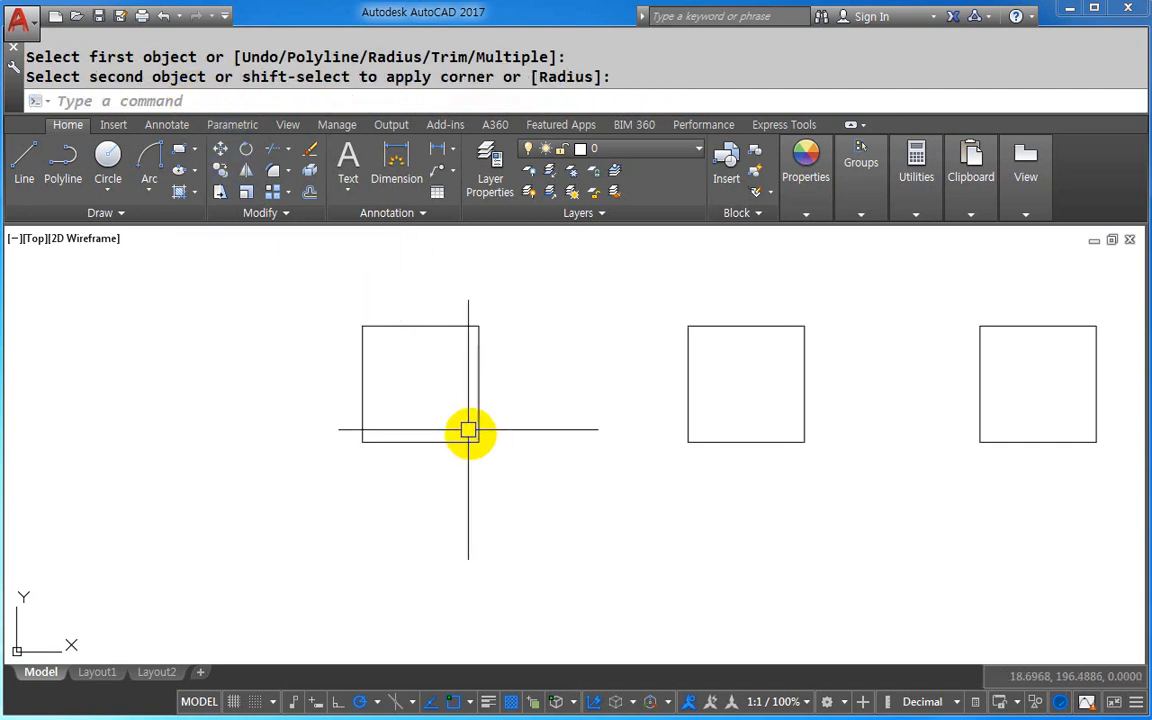
text(F)
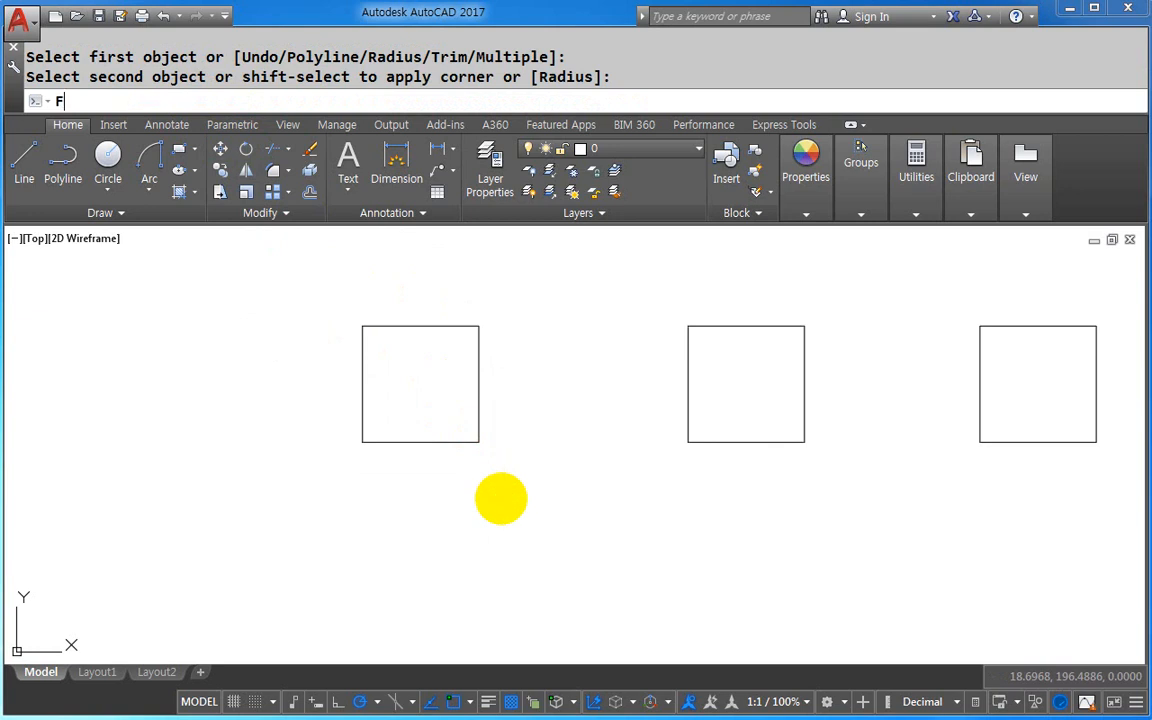
key(Return)
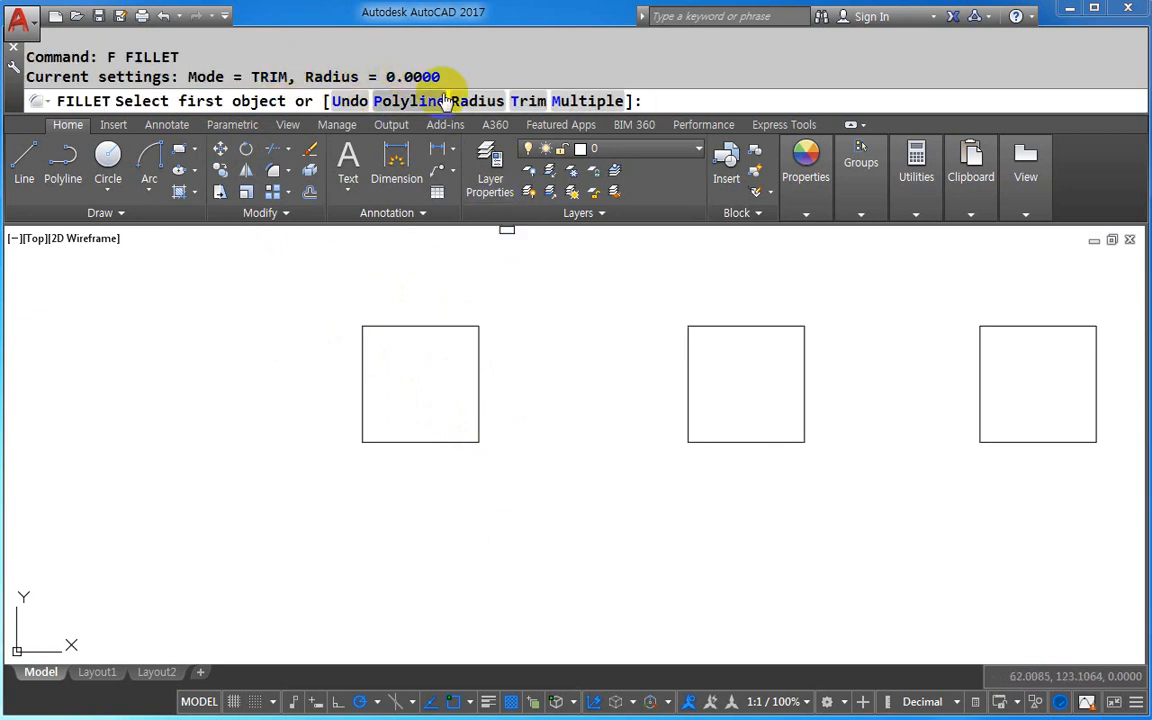
click(474, 104)
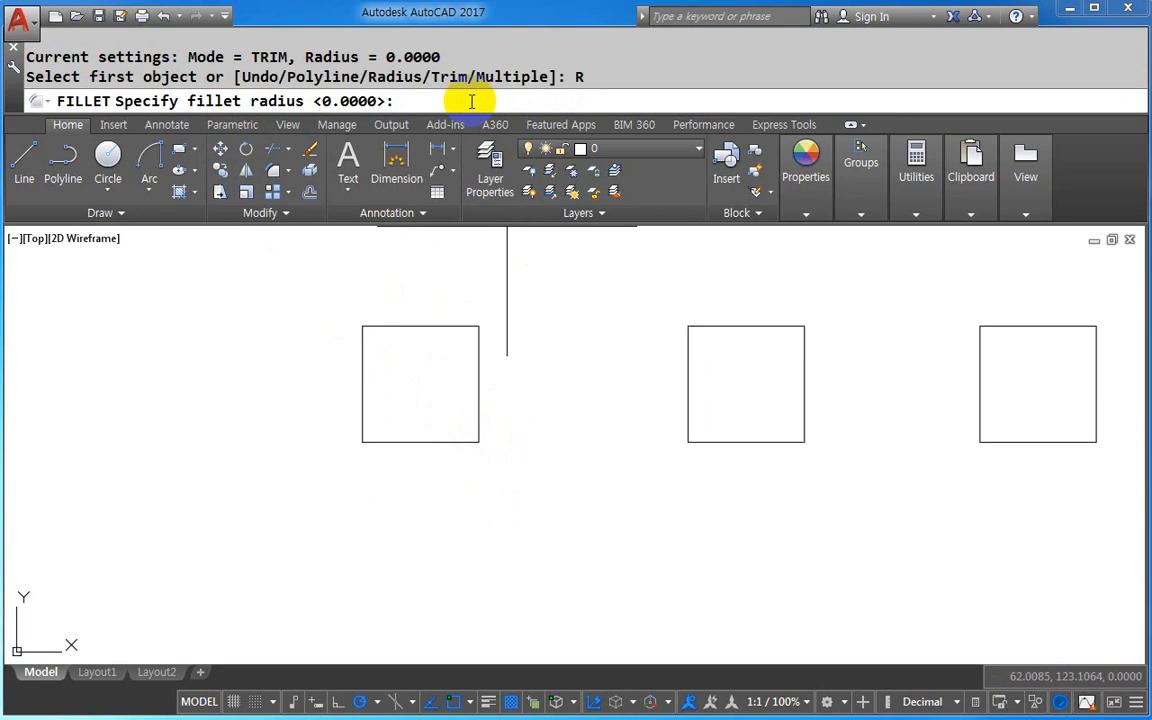
key(Return)
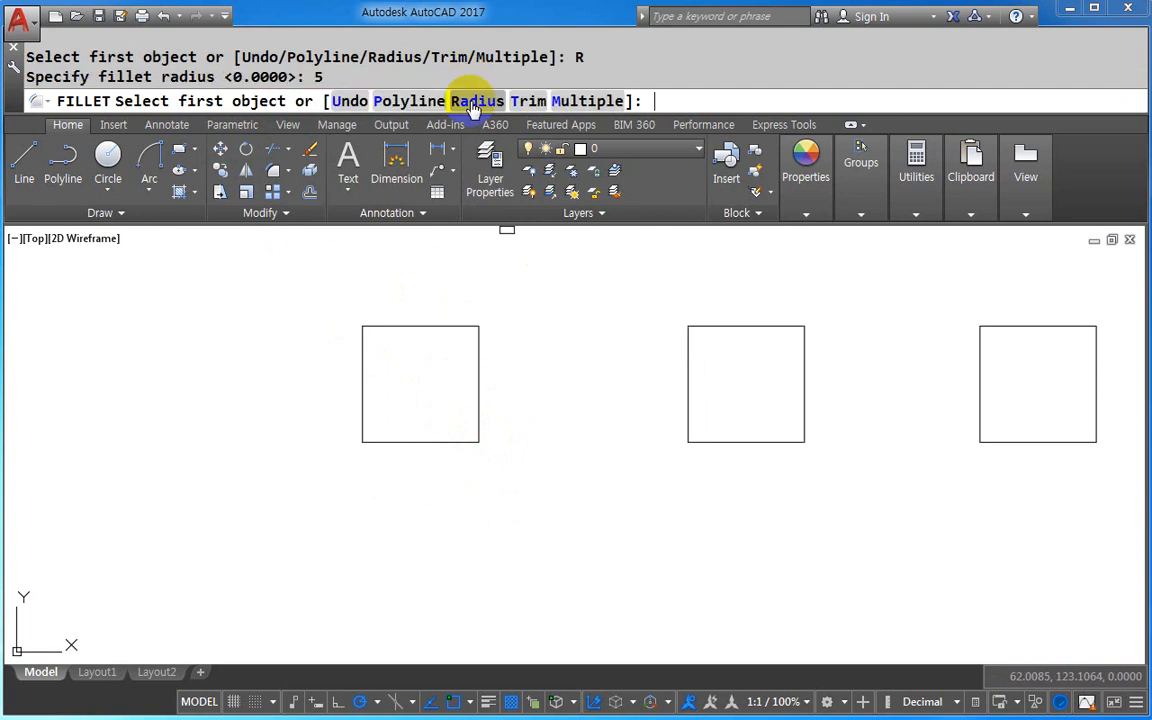
click(363, 366)
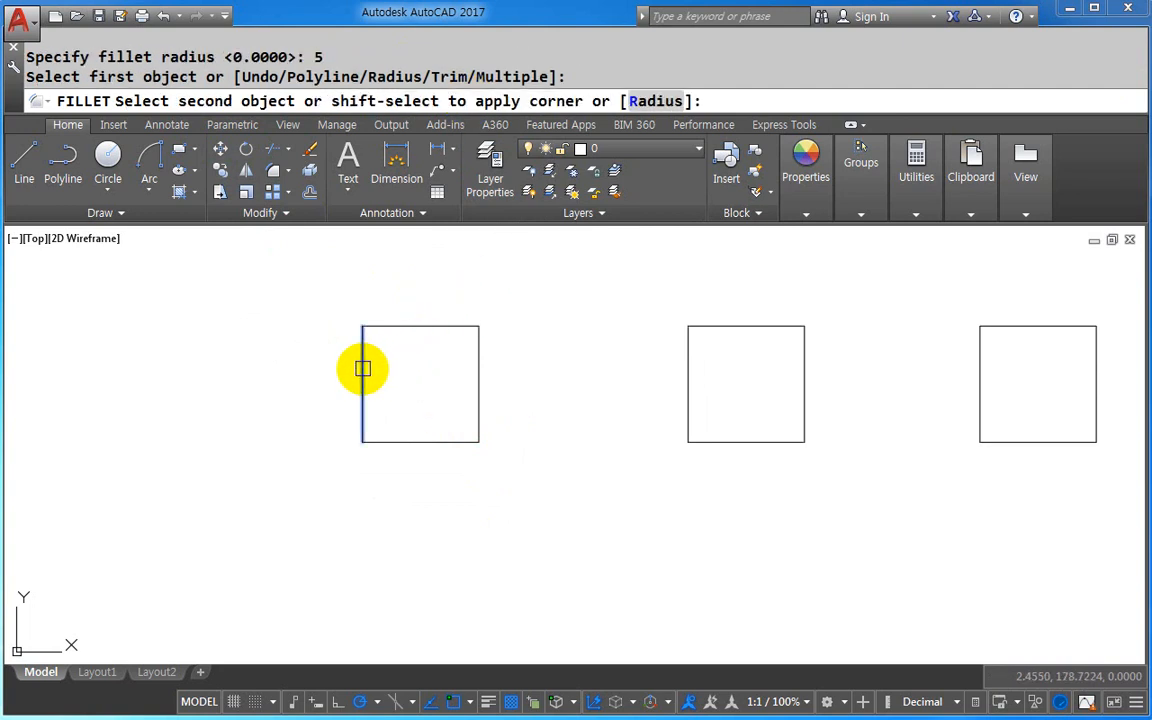
click(406, 327)
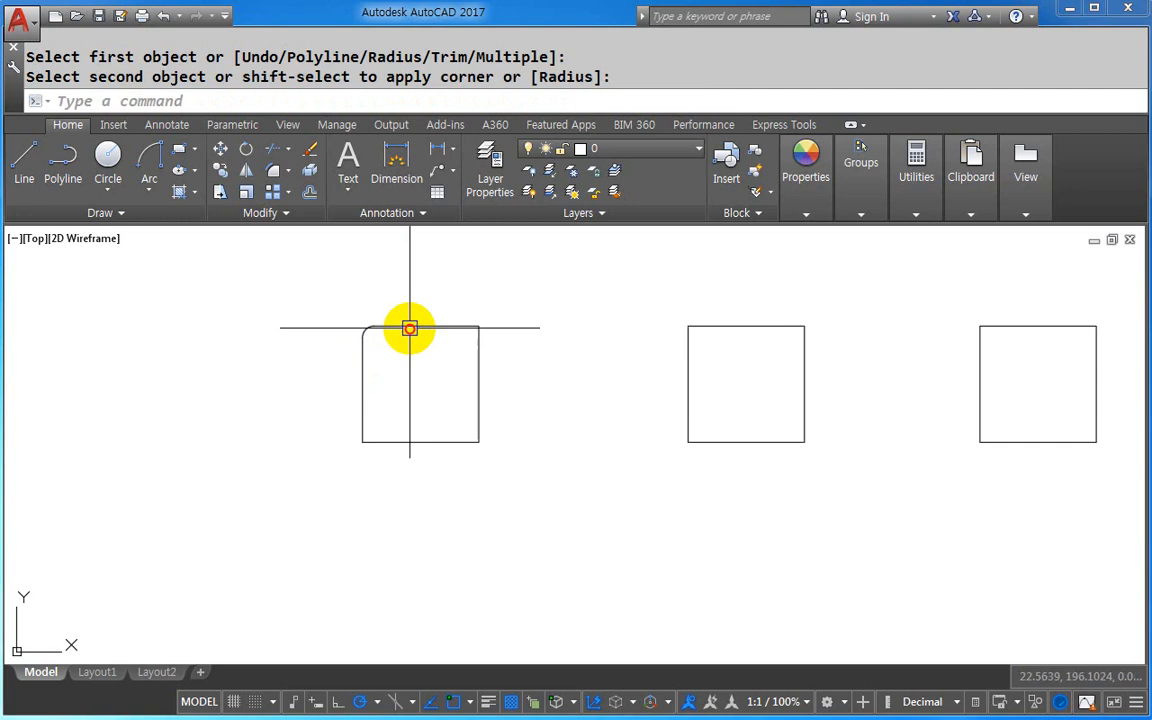
- Fillet the upper-right corner of the first square with radius 10
scroll(415, 382, up, 2)
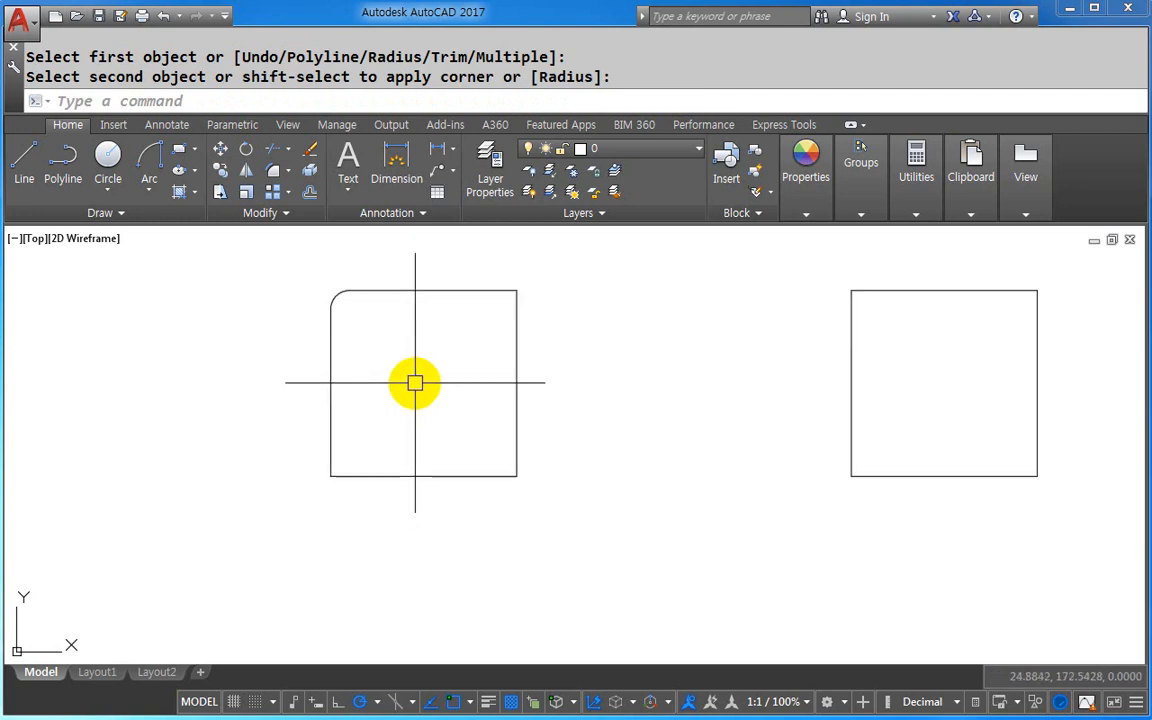
key(Return)
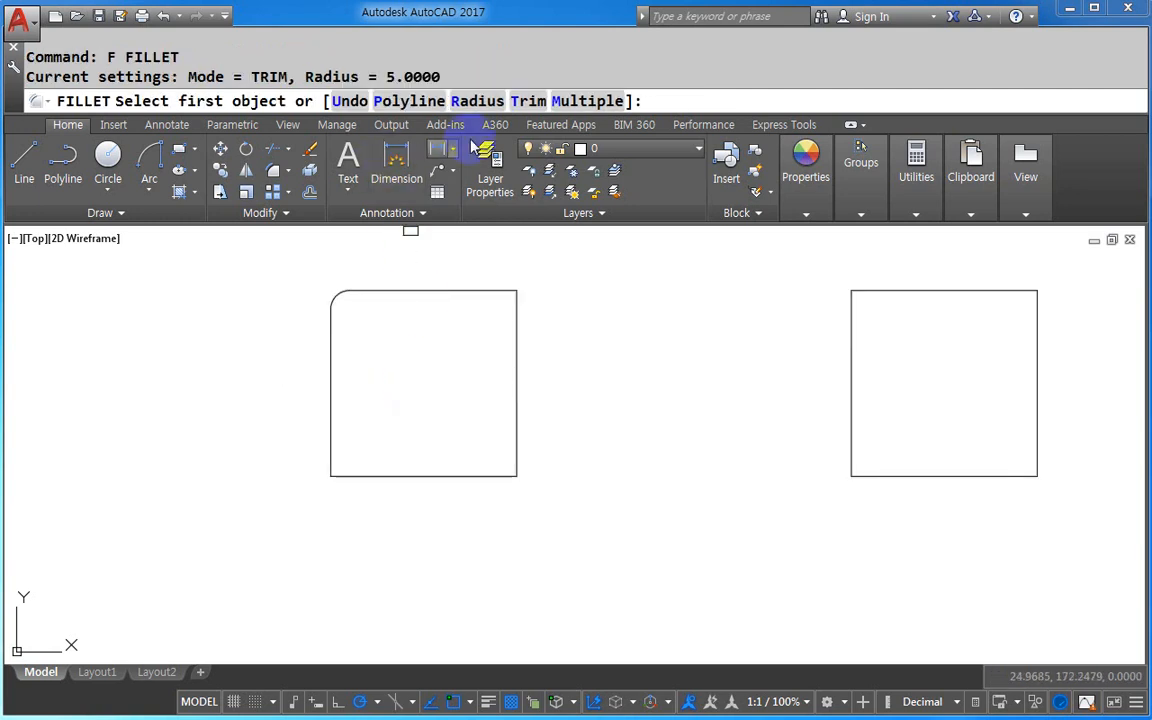
click(494, 104)
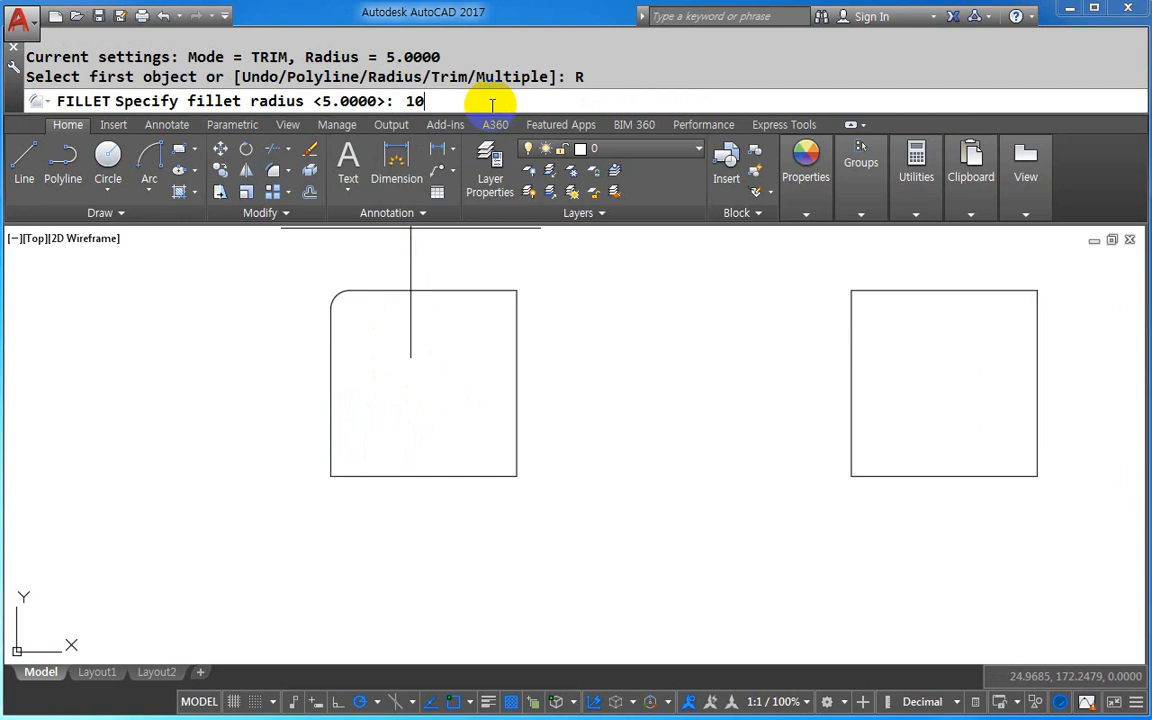
text(10)
key(Return)
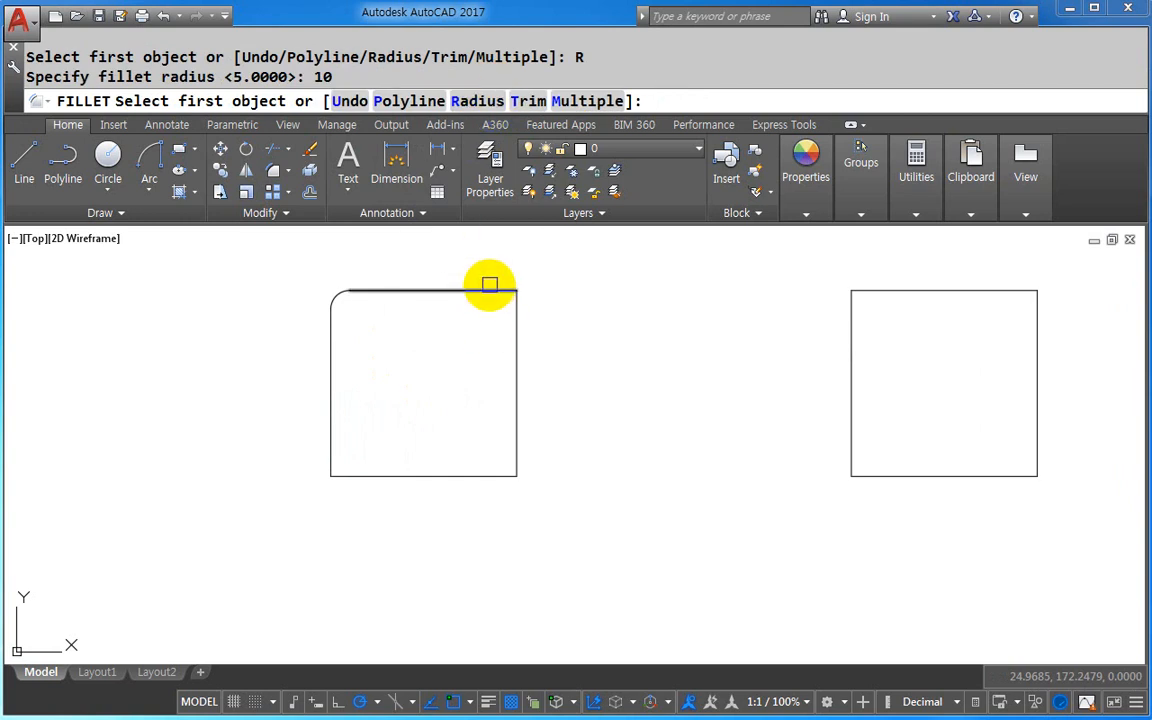
click(489, 285)
click(520, 365)
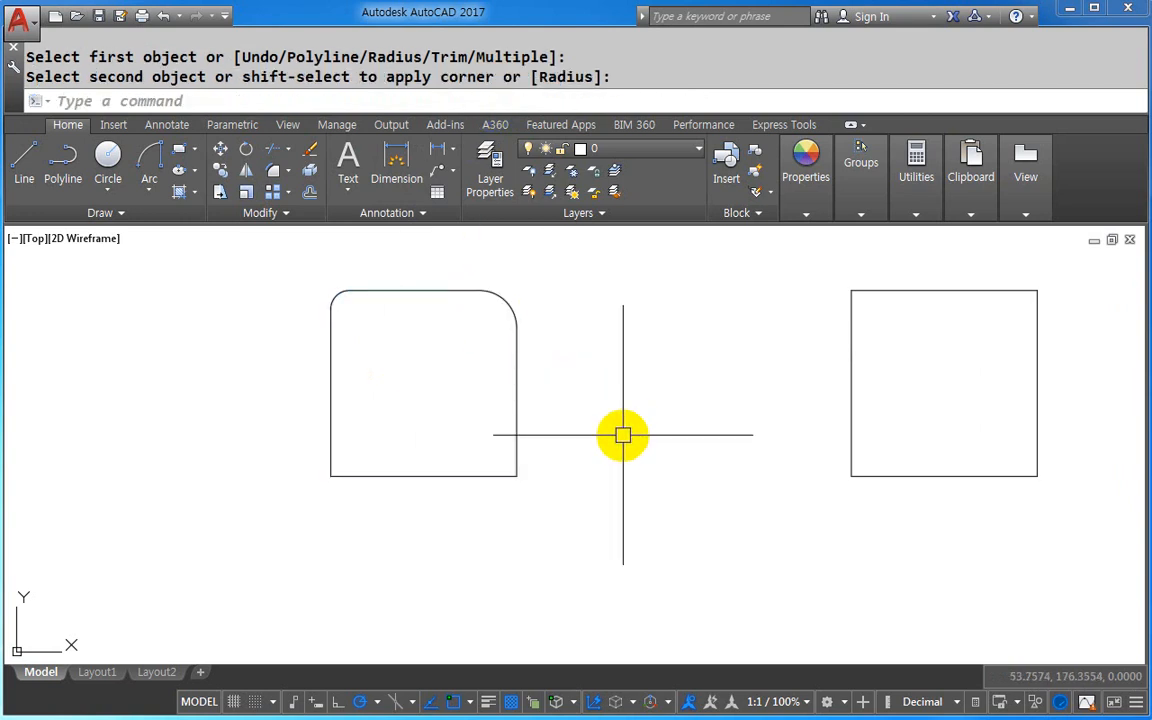
- Draw a tangent-tangent-radius circle of radius 10 touching the first square's lower and right edges
text(C)
key(Return)
text(T)
key(Return)
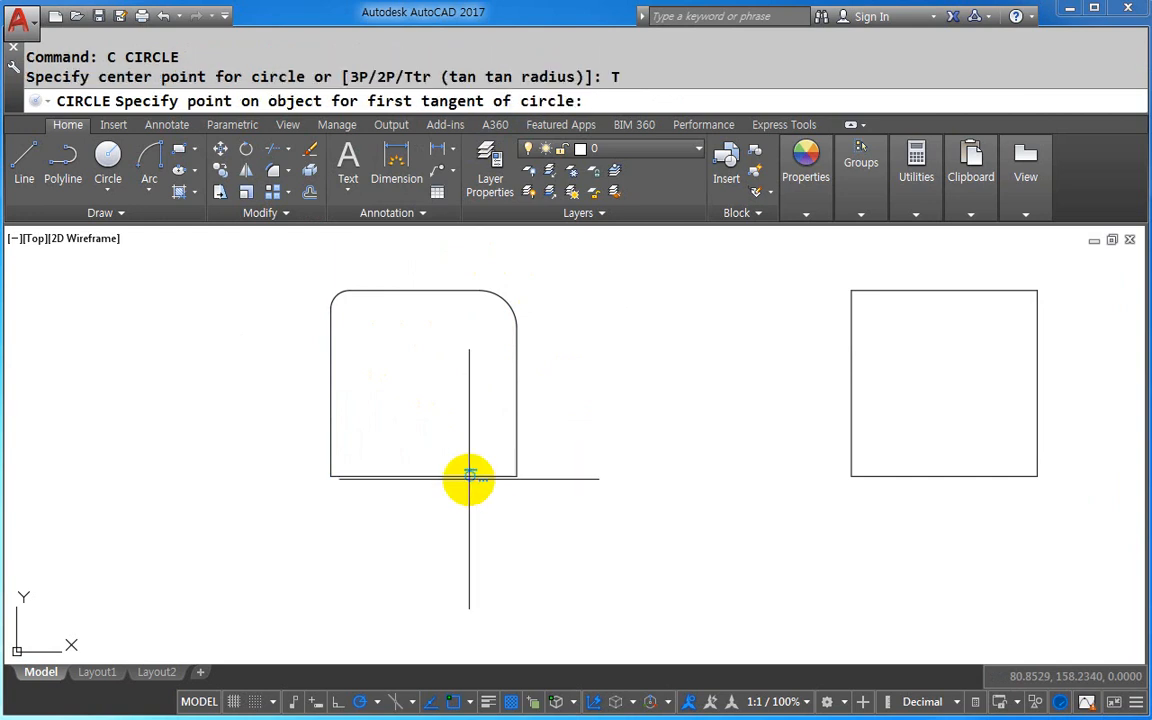
click(468, 477)
click(515, 437)
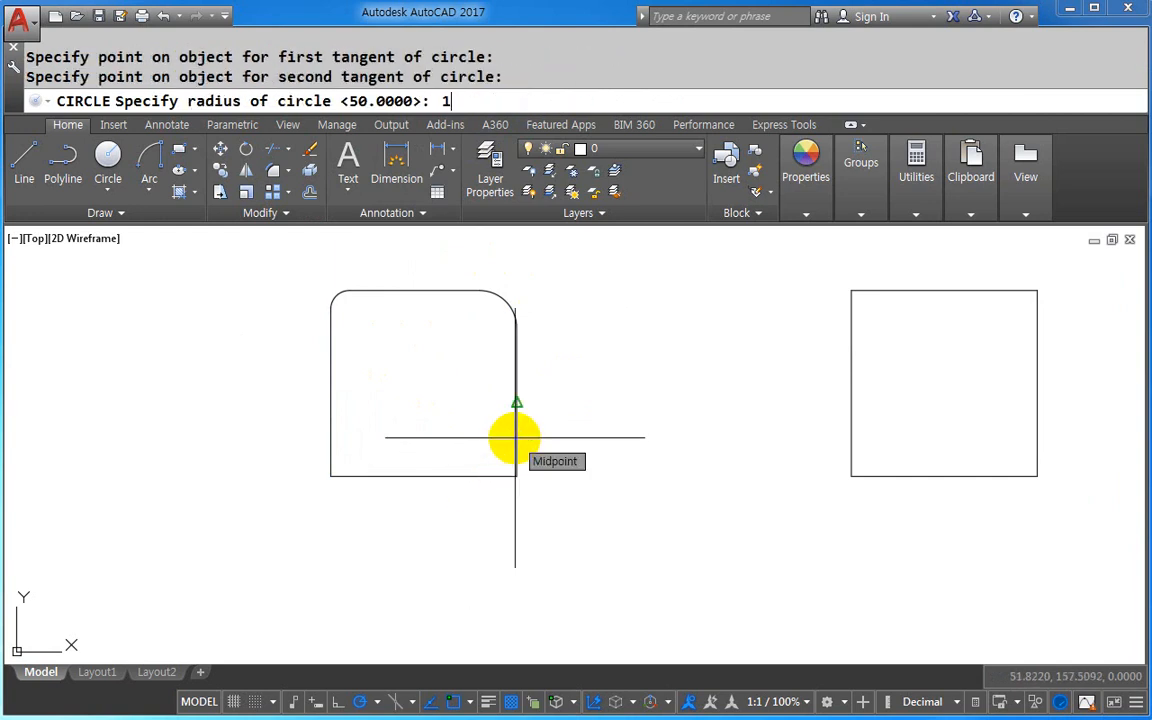
key(Return)
- Trim the tangent circle so only its arc at the first square's lower-right corner is left
text(TR)
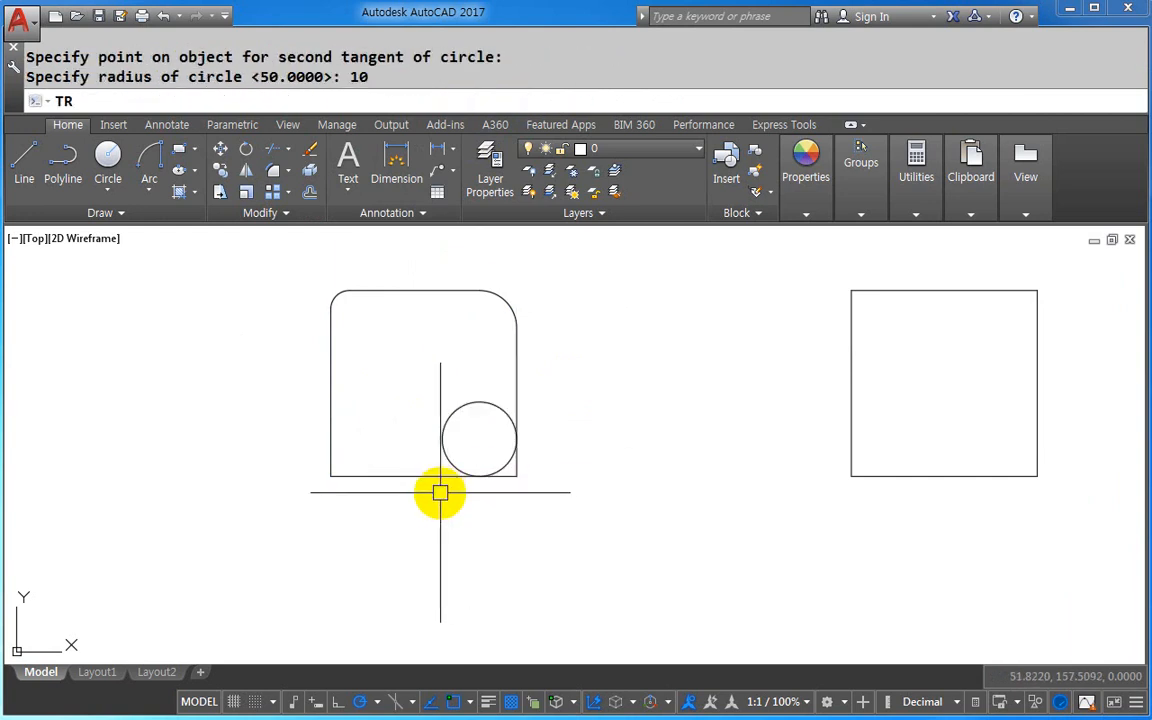
key(Return)
click(451, 474)
key(Return)
click(507, 411)
key(Escape)
- Trim the ends of the lower and right edges outside the first square's lower-right arc, using the arc as cutting edge
scroll(522, 492, up, 4)
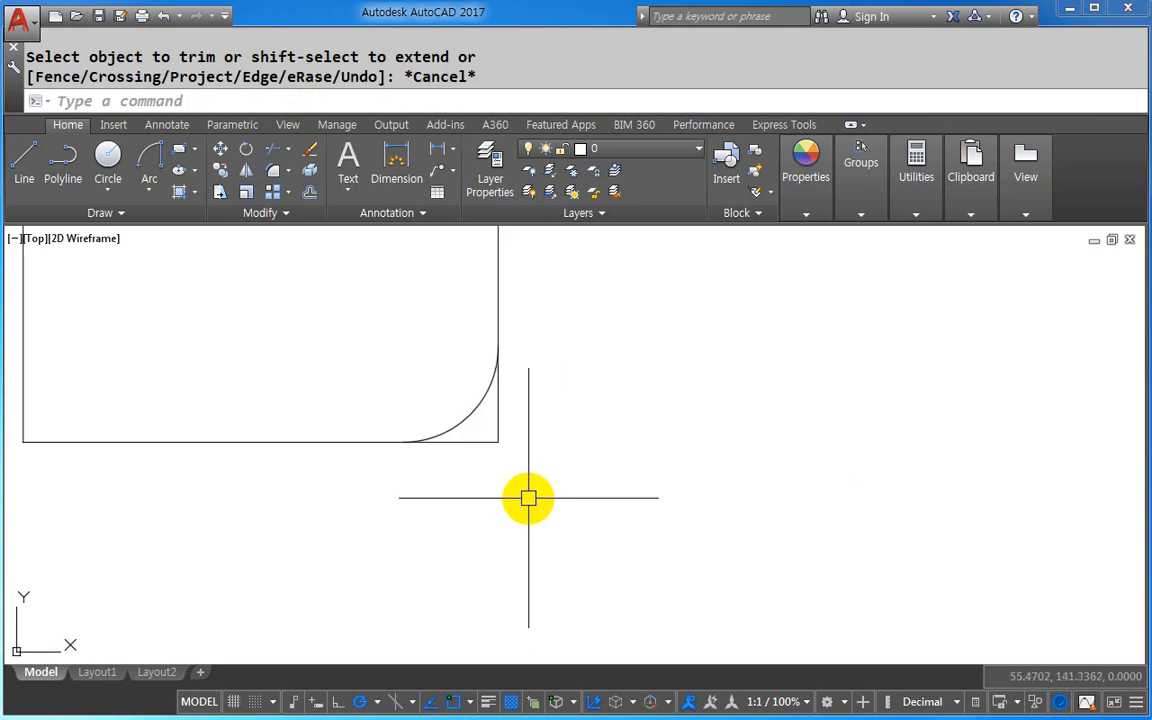
text(TR)
key(Return)
click(478, 411)
key(Return)
click(510, 468)
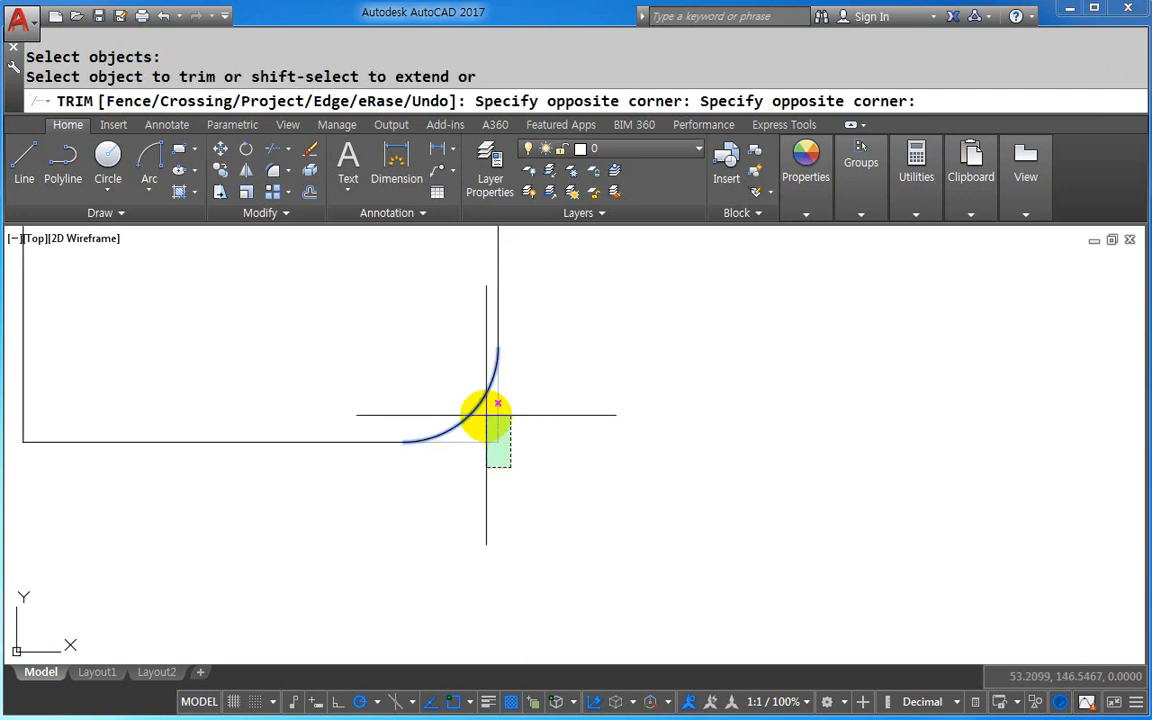
click(487, 414)
key(Escape)
- Fillet the lower-left corner of the first square, keeping the radius of 10
scroll(504, 442, down, 4)
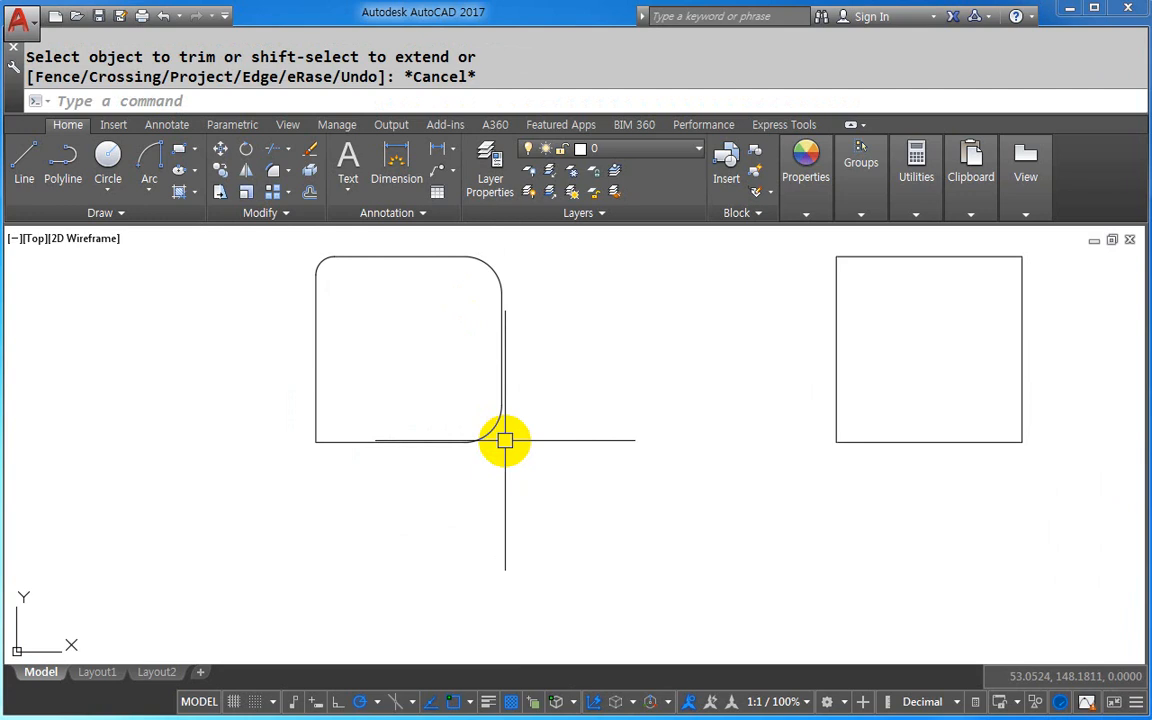
text(F)
key(Return)
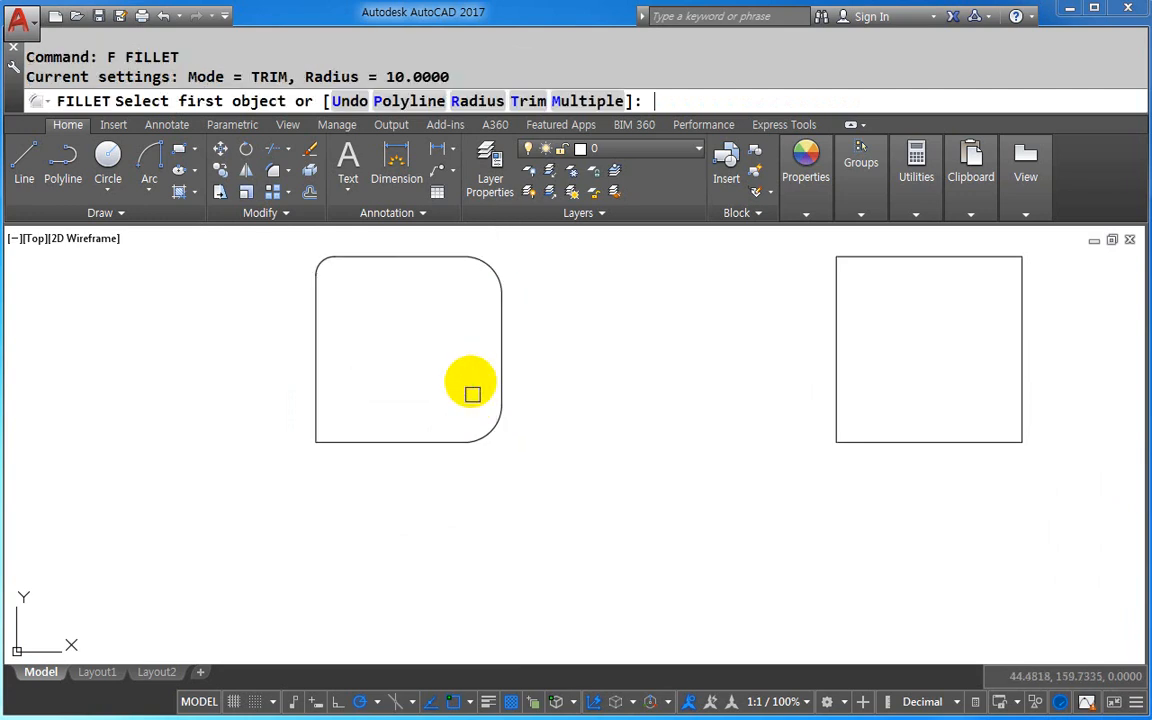
click(315, 410)
click(362, 443)
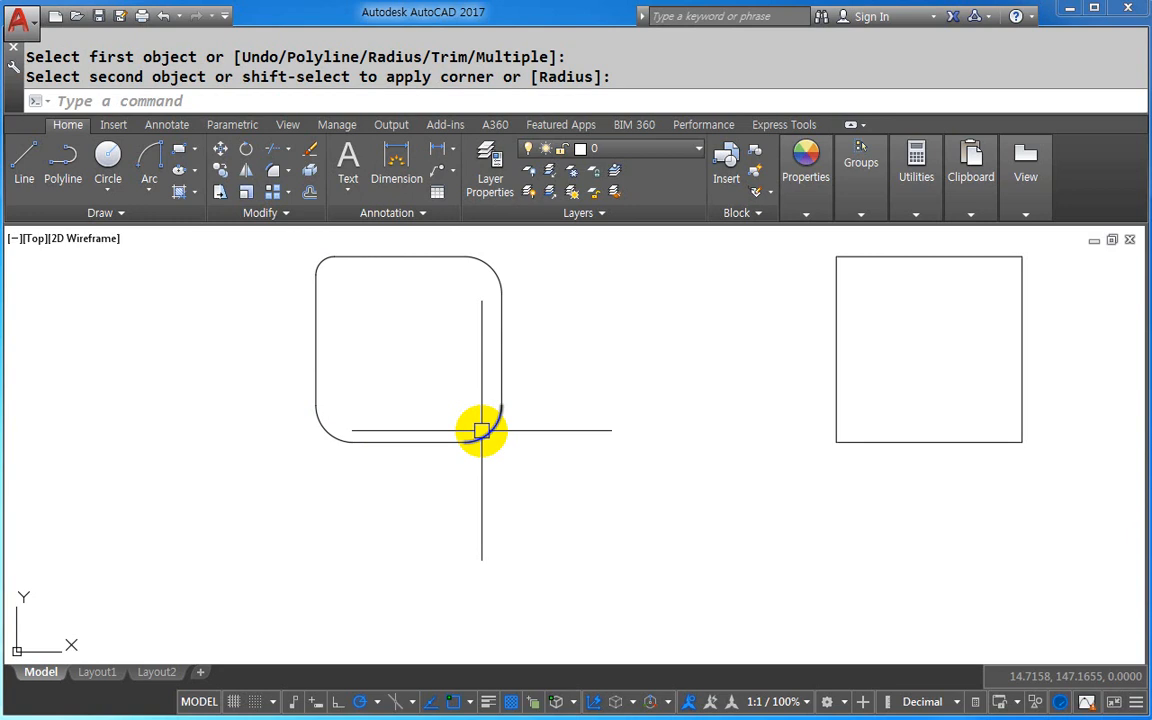
- Fillet the upper-left corner of the second square with radius 12
mouse_move(575, 417)
middle_down()
mouse_move(548, 437)
mouse_move(412, 457)
middle_up()
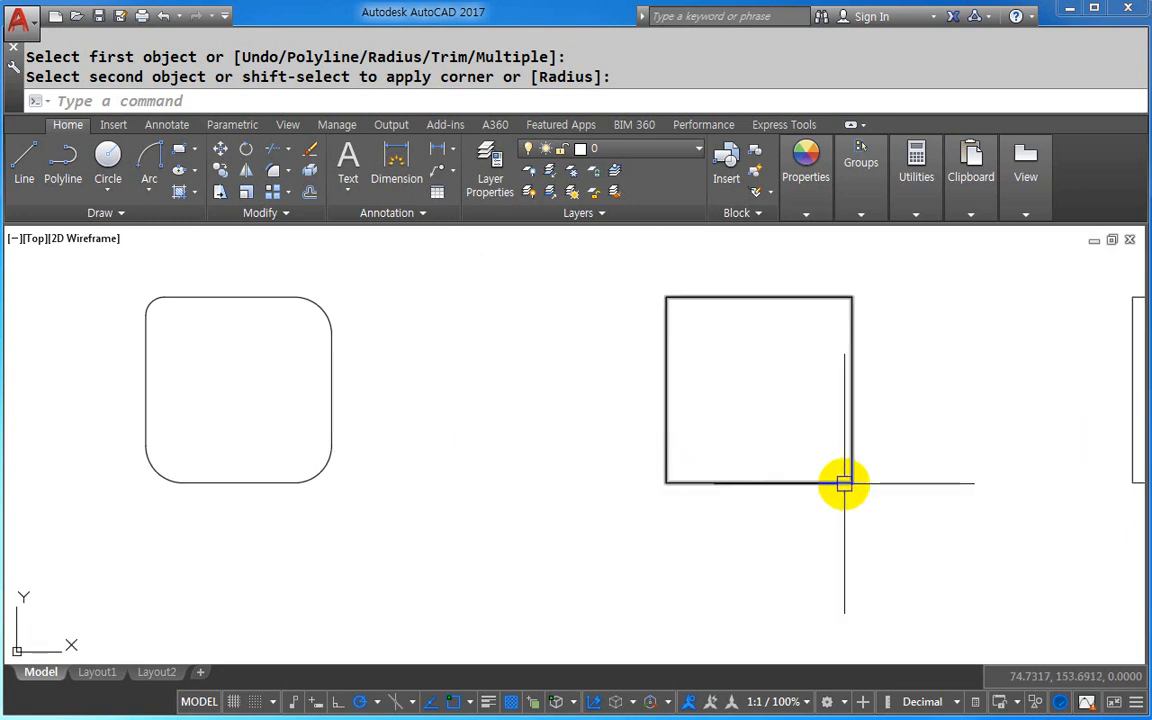
middle_drag(633, 413, 521, 427)
key(Return)
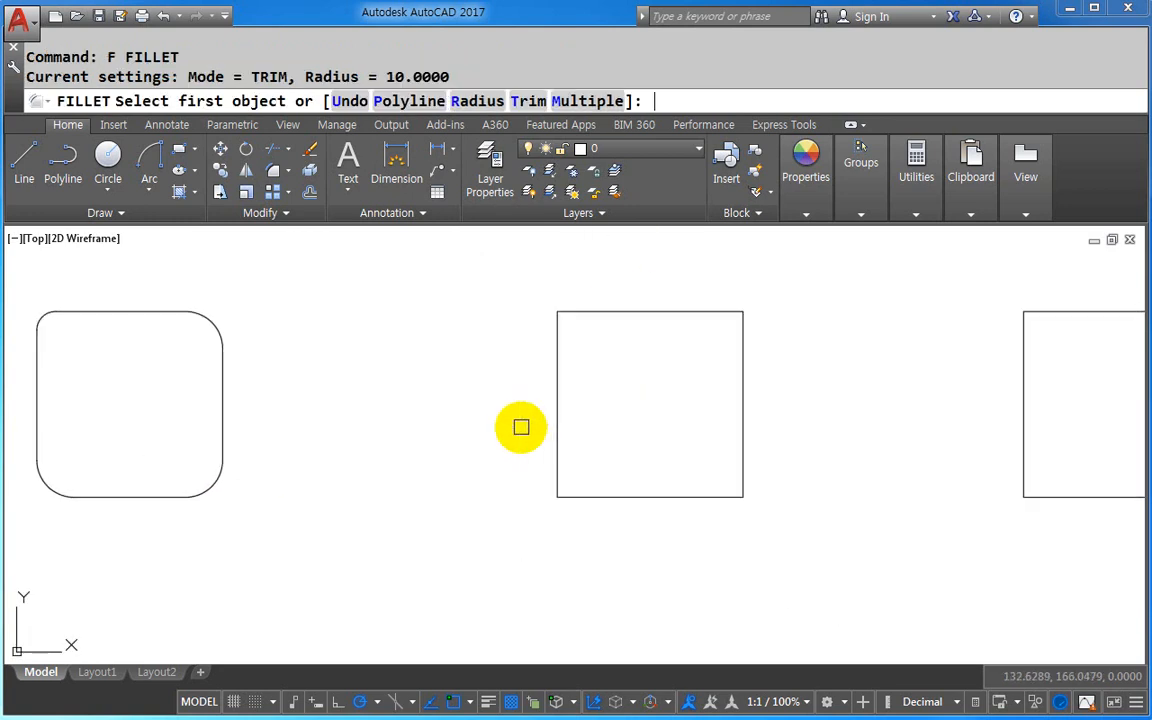
key(Return)
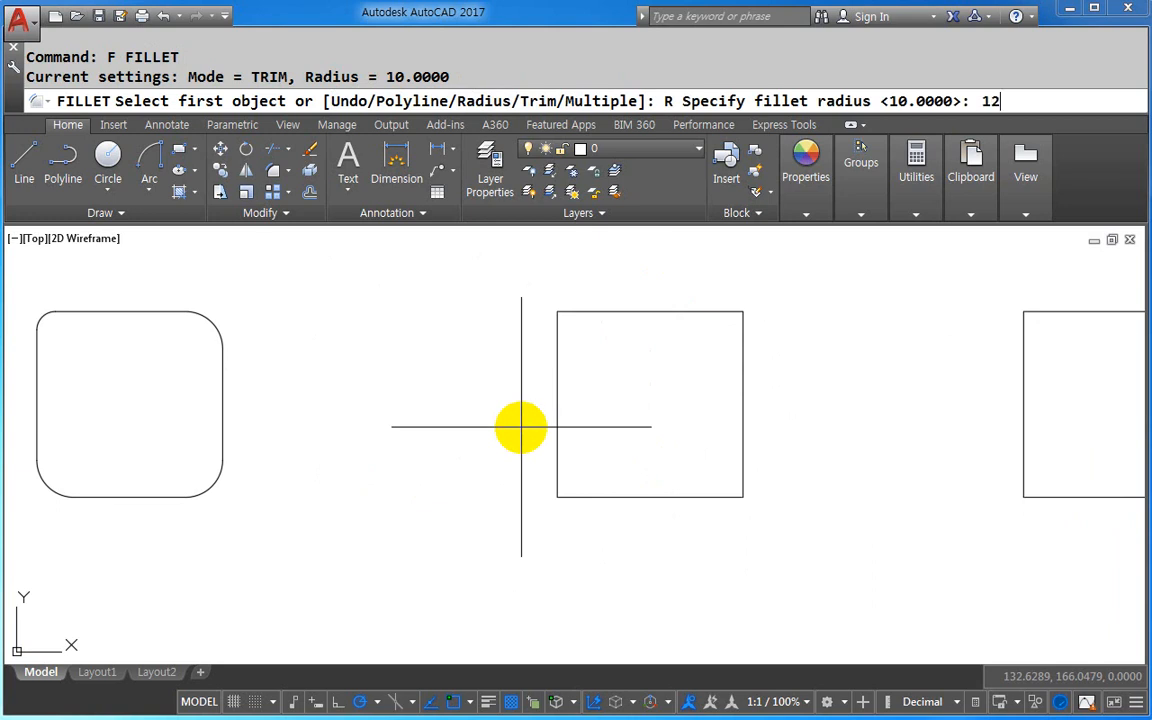
key(Return)
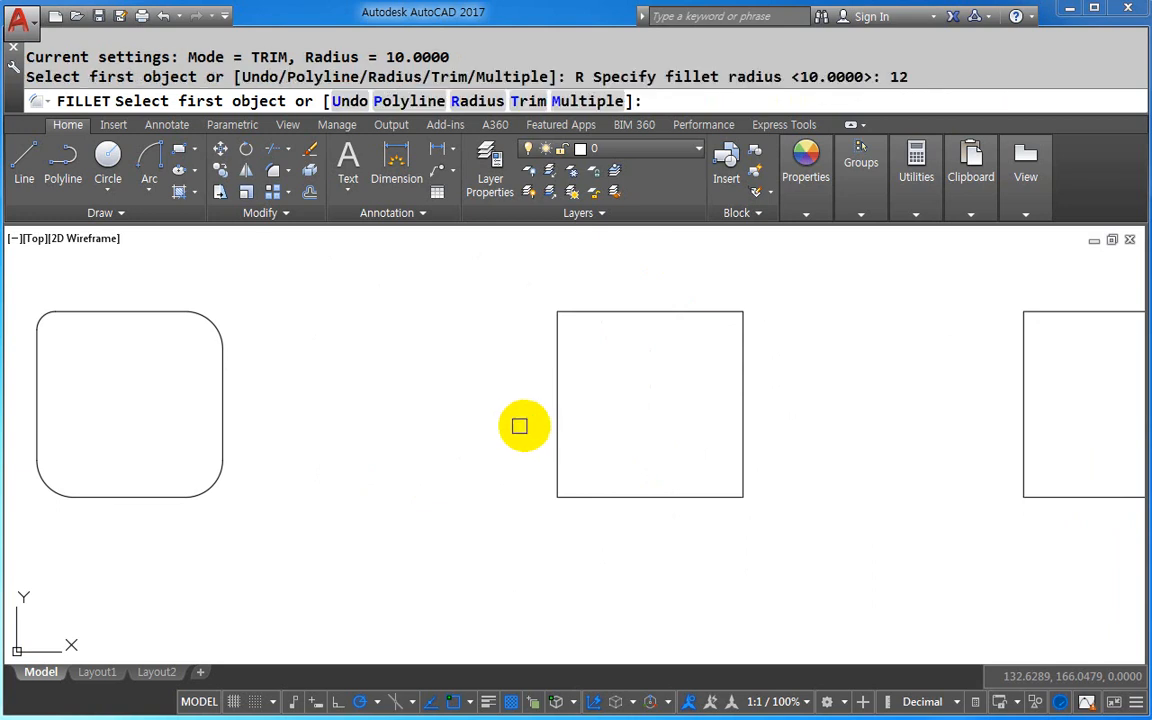
click(602, 312)
click(557, 365)
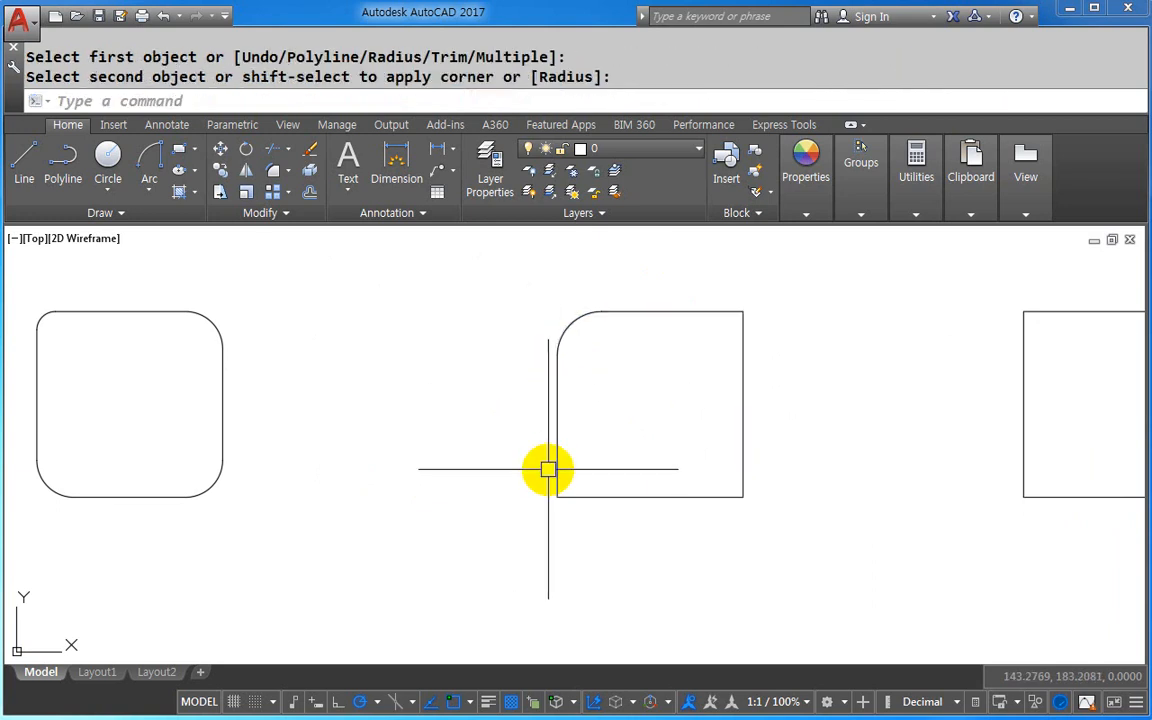
- Fillet the lower-left and lower-right corners of the second square, keeping the radius of 12
key(Return)
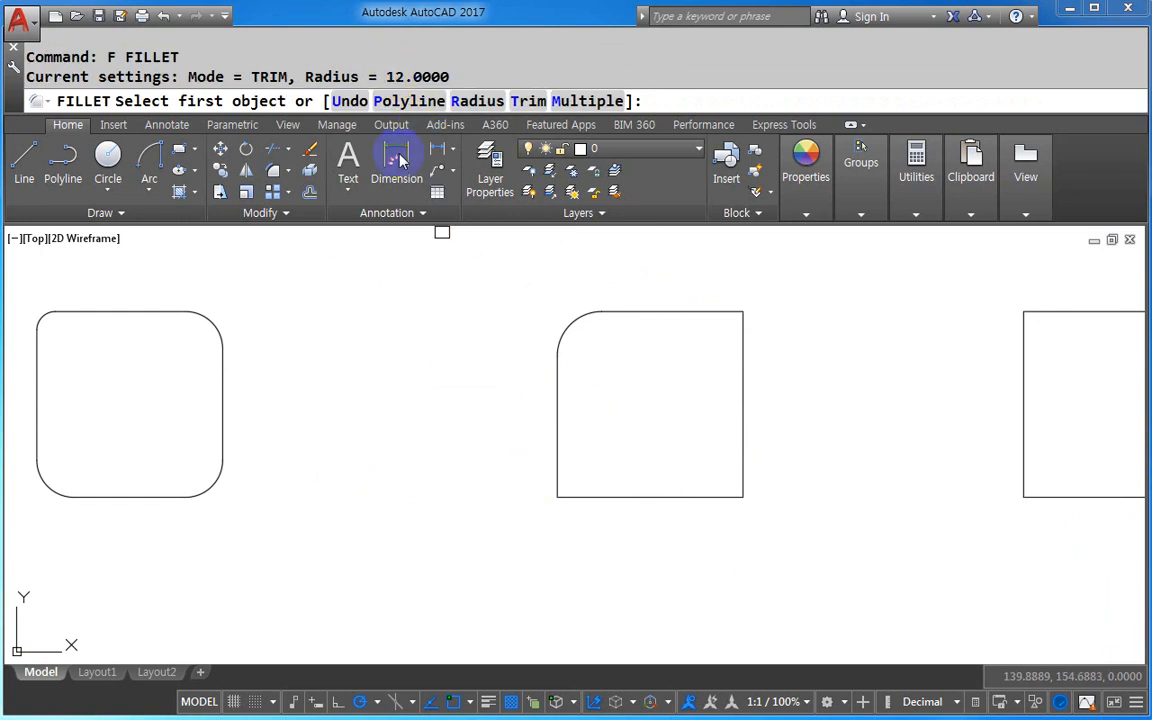
click(558, 480)
click(613, 497)
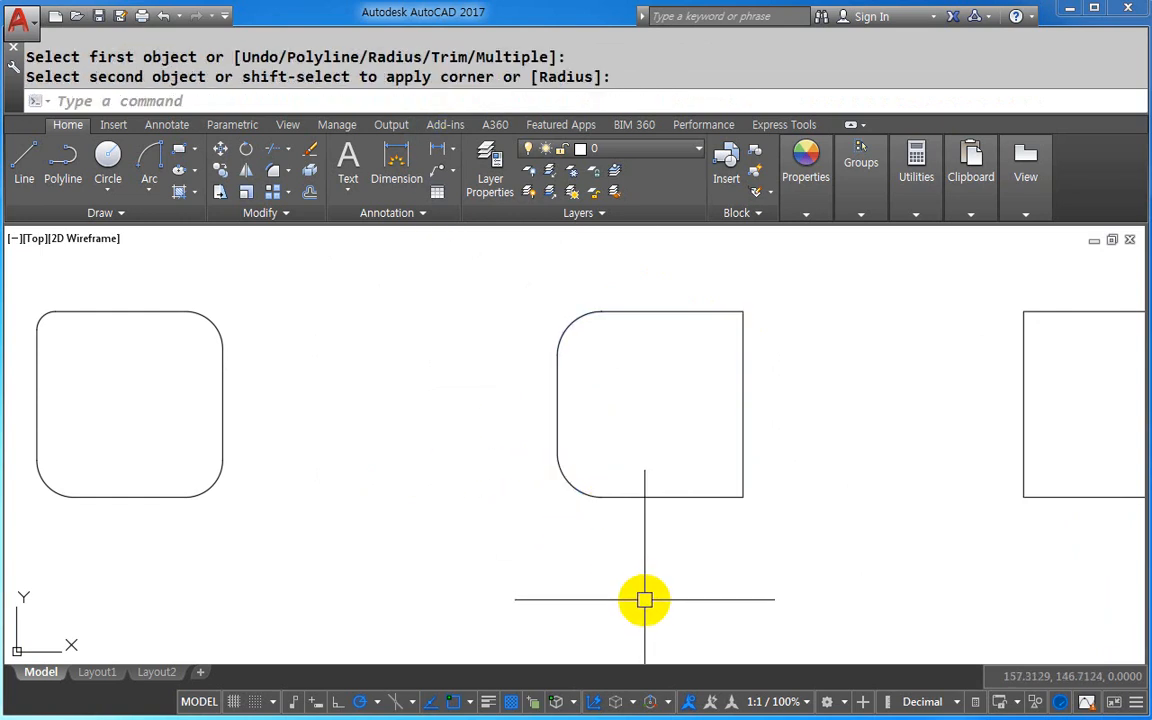
key(Return)
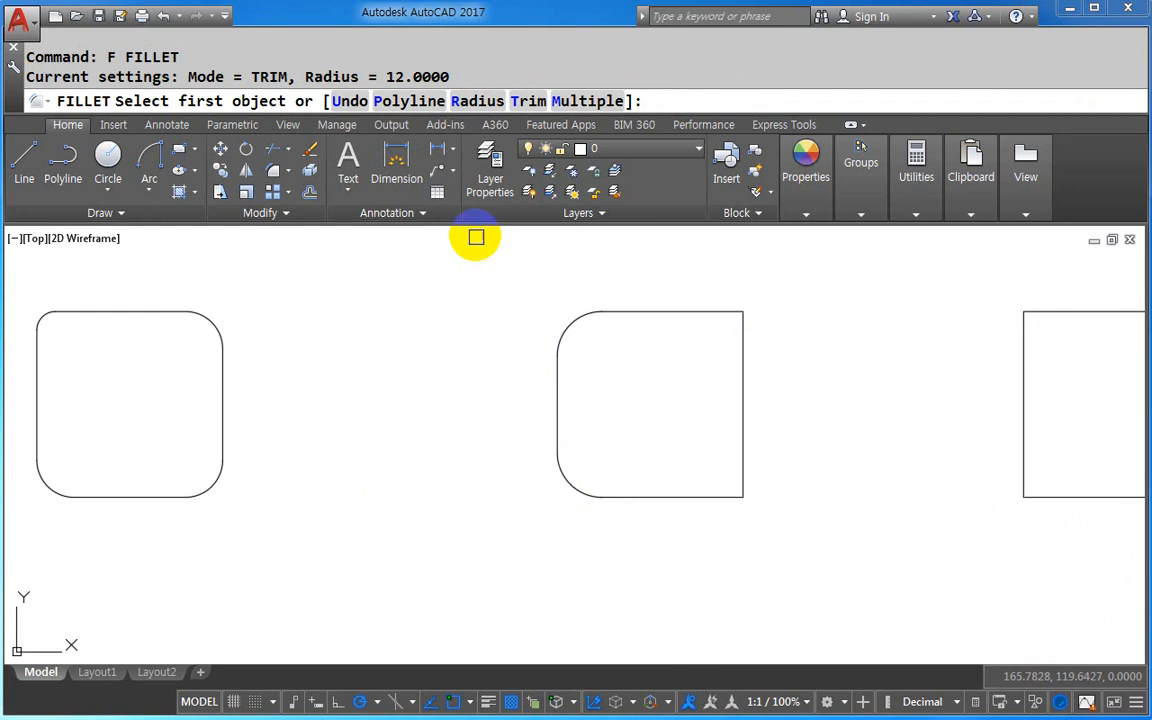
click(699, 496)
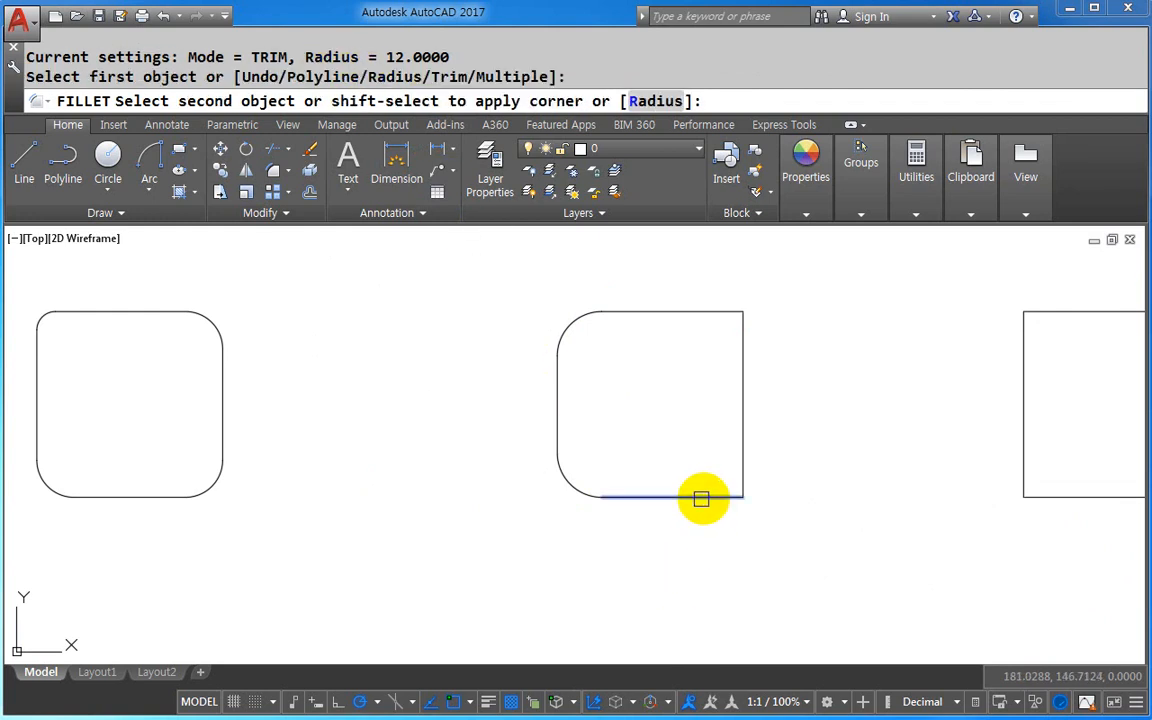
click(749, 450)
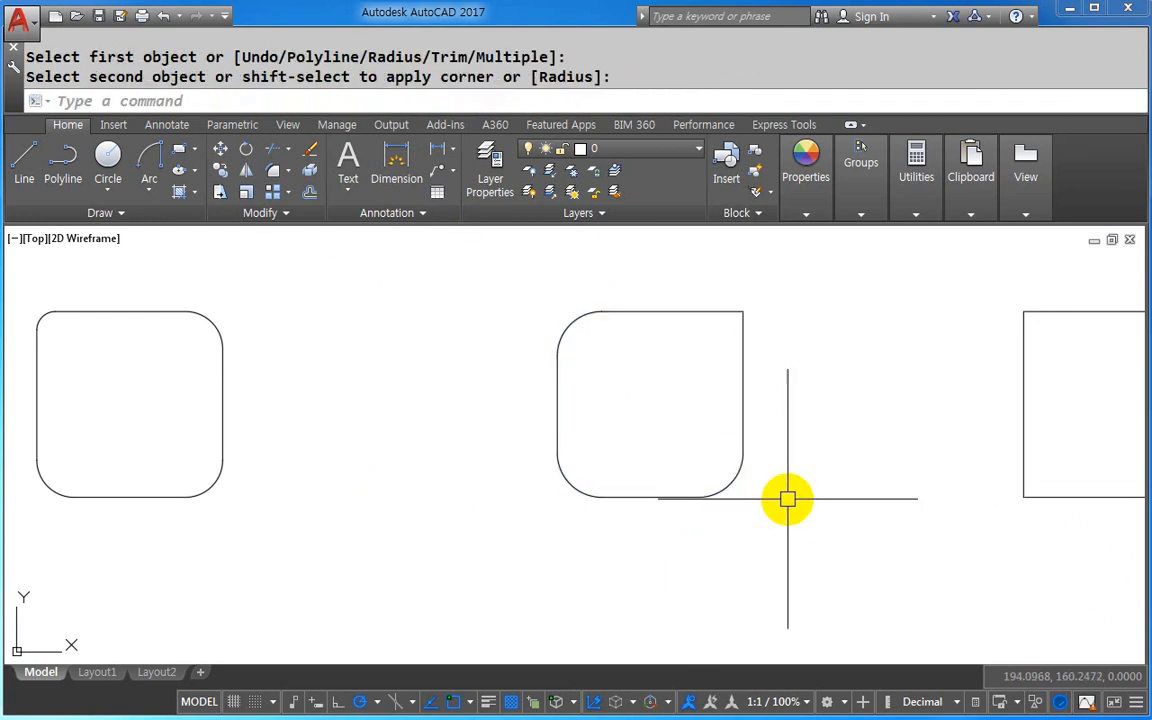
- Fillet the upper-left, lower-left and lower-right corners of the third square in one command with the Multiple option, keeping the radius of 12
mouse_move(958, 494)
middle_down()
mouse_move(596, 535)
mouse_move(458, 535)
middle_up()
text(F)
key(Return)
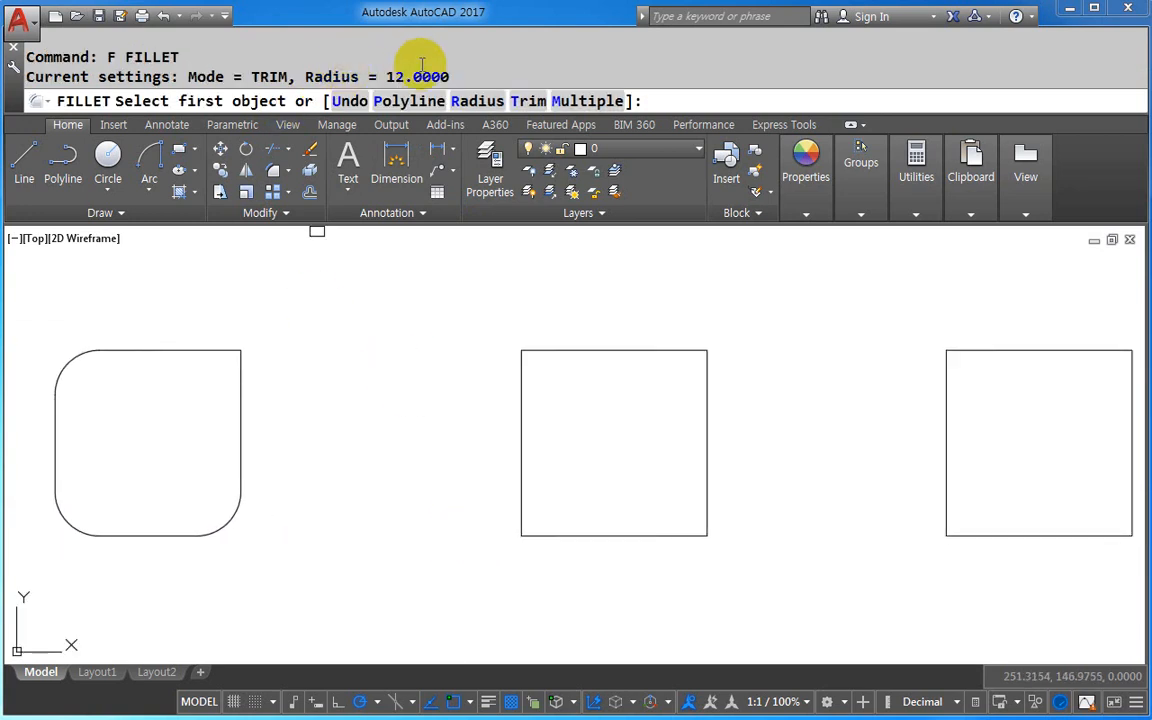
click(600, 102)
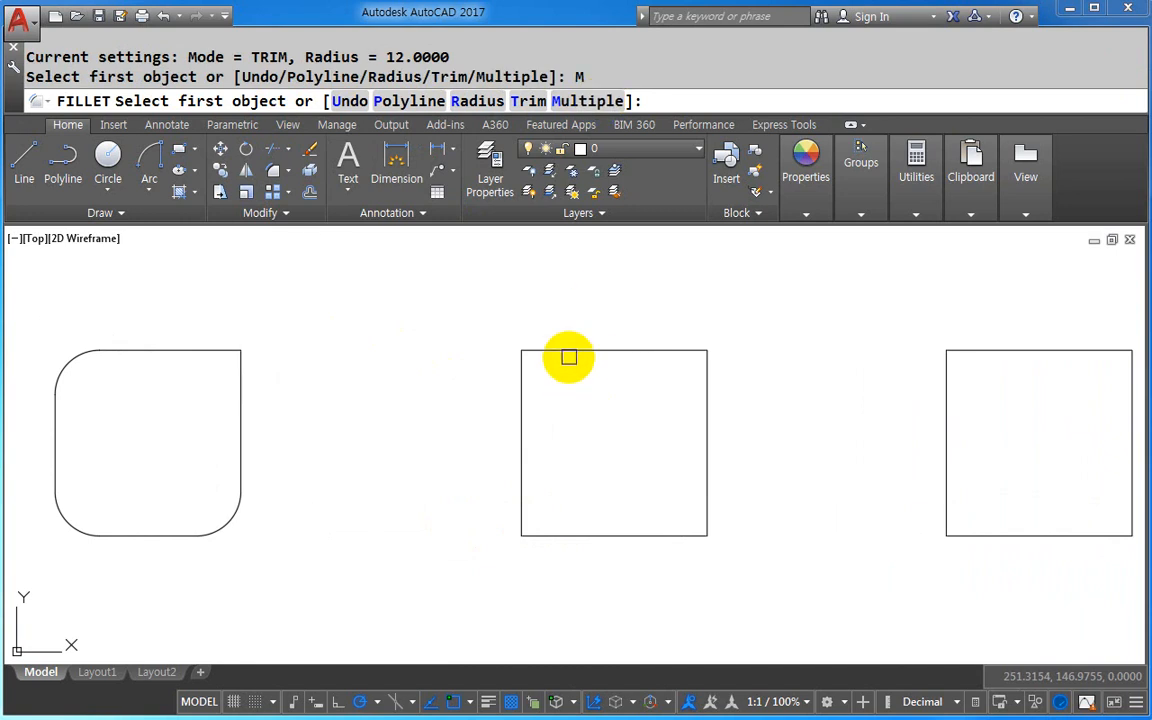
click(567, 350)
click(522, 430)
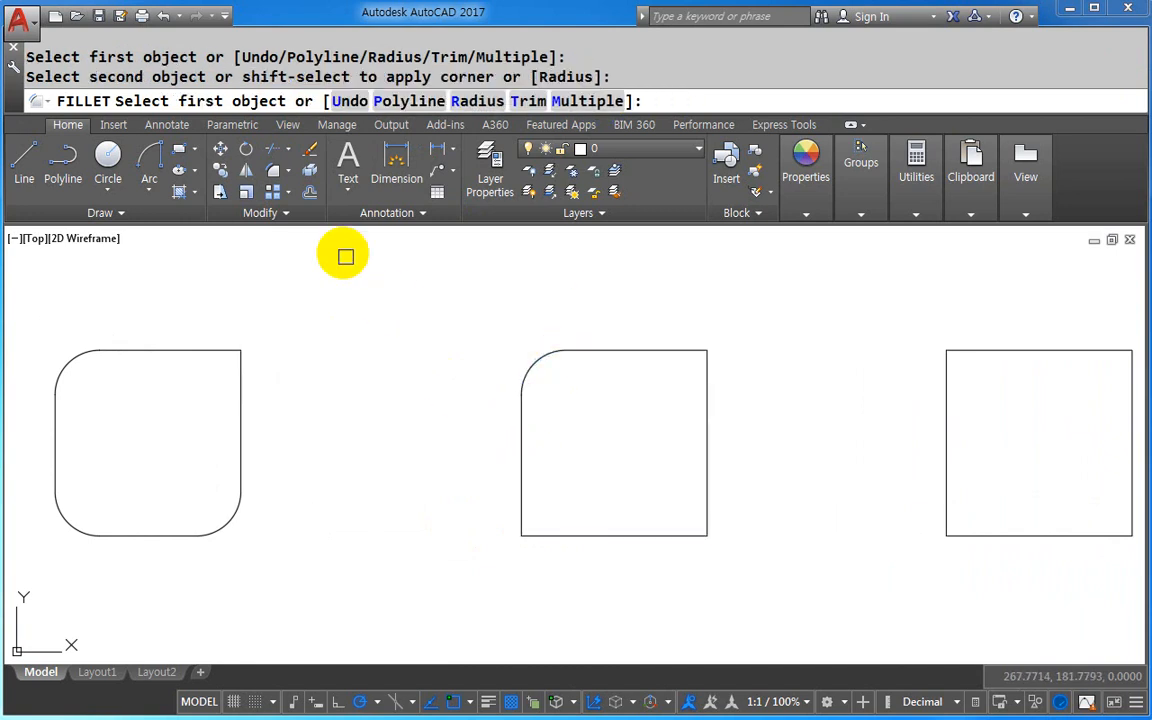
click(522, 490)
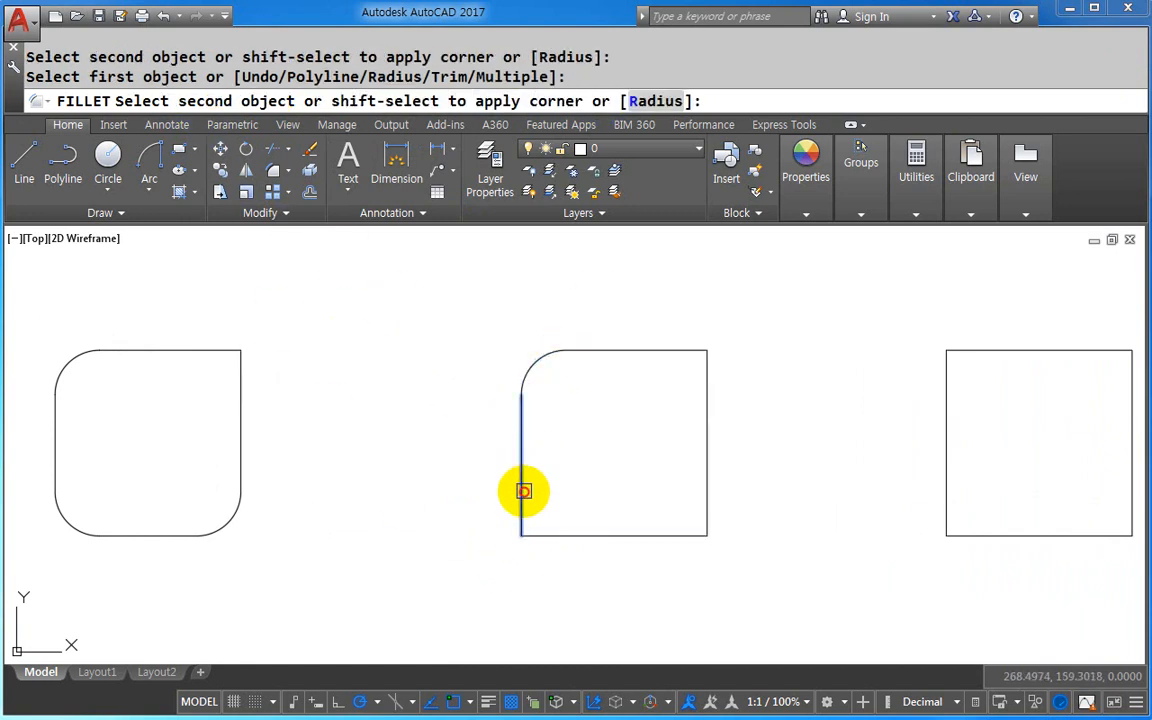
click(576, 534)
click(681, 535)
click(708, 475)
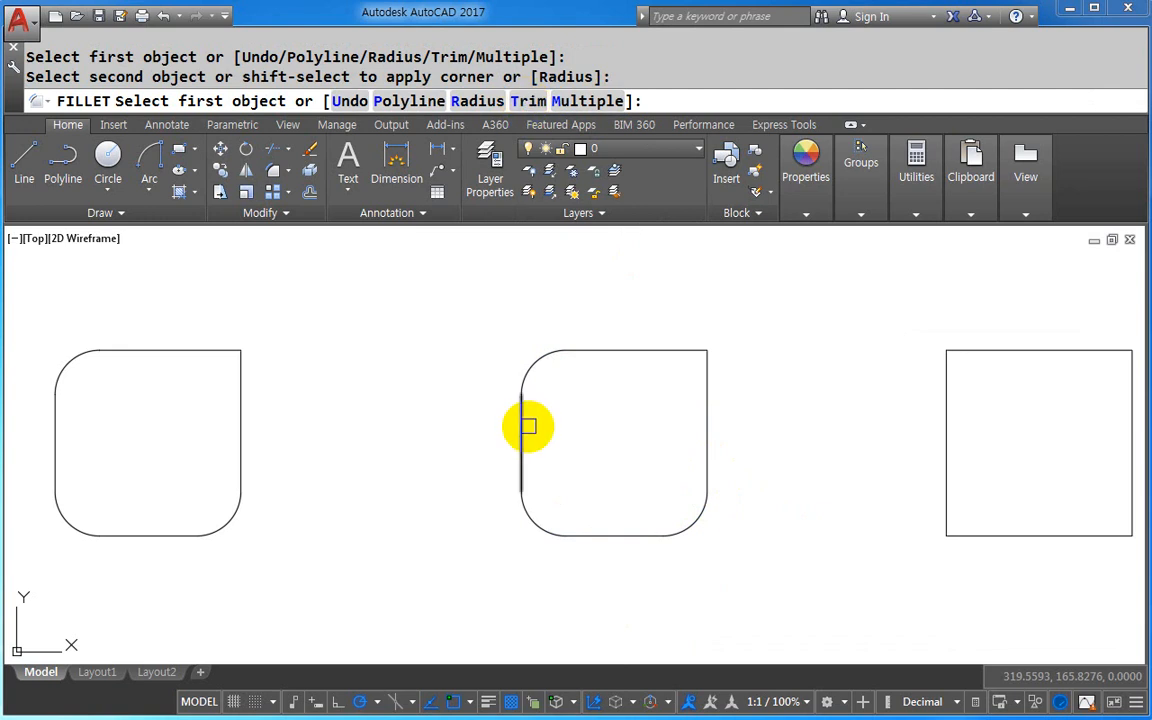
mouse_move(541, 108)
mouse_down()
mouse_move(525, 94)
mouse_move(541, 232)
mouse_up()
mouse_move(565, 349)
mouse_down()
mouse_move(527, 366)
mouse_move(513, 395)
mouse_up()
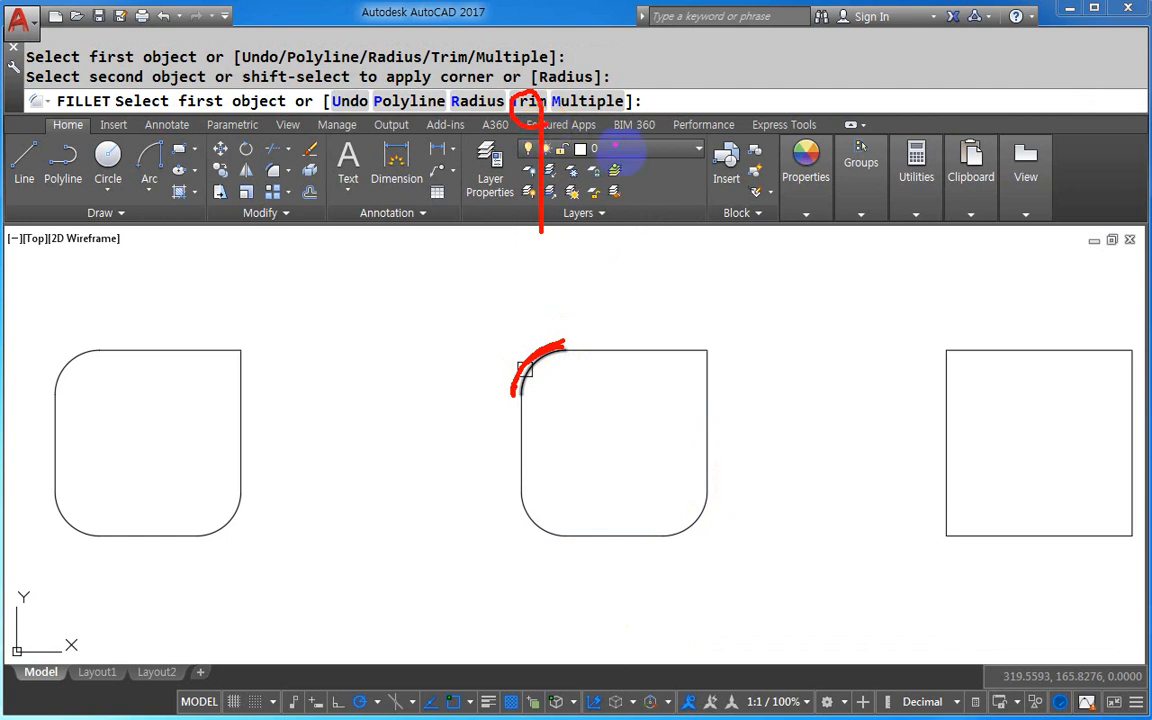
drag(545, 103, 647, 205)
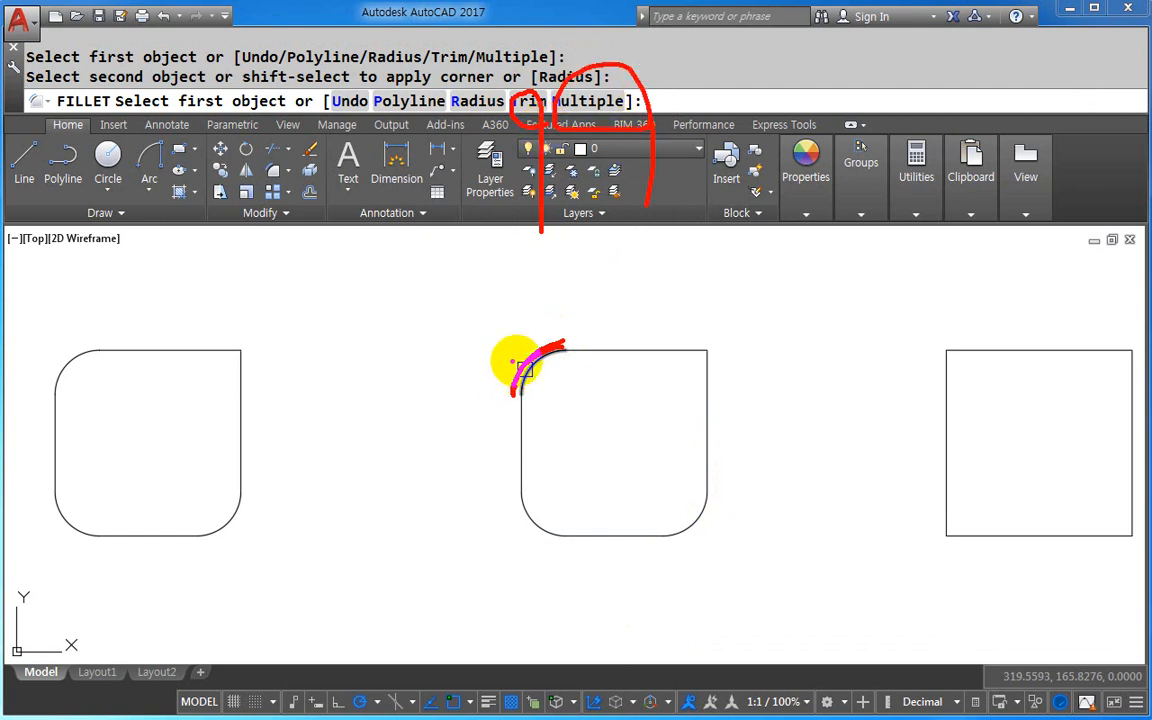
drag(517, 367, 520, 425)
drag(522, 483, 567, 525)
drag(700, 503, 657, 543)
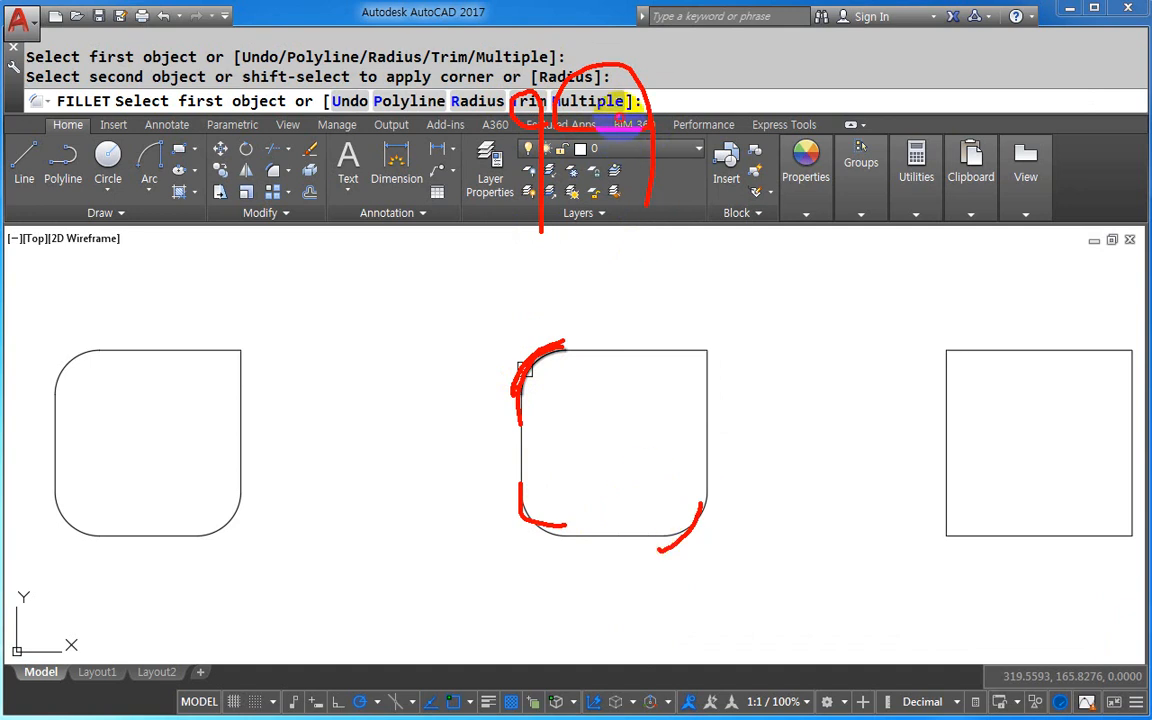
drag(620, 118, 605, 365)
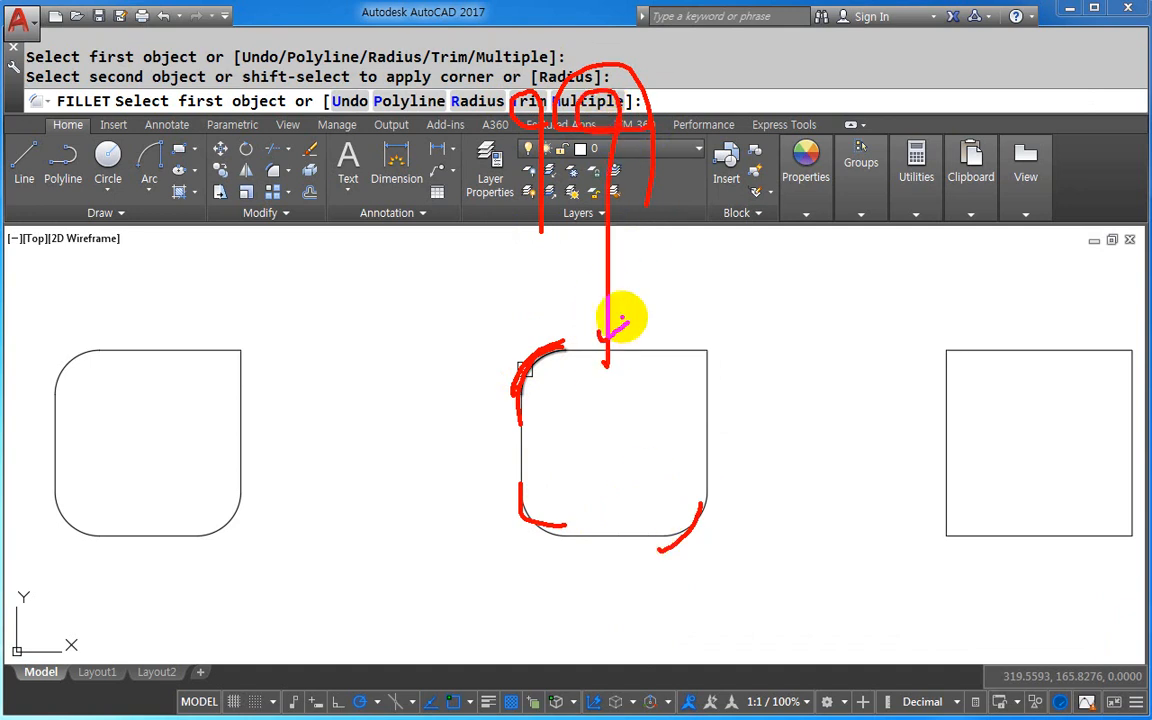
key(e)
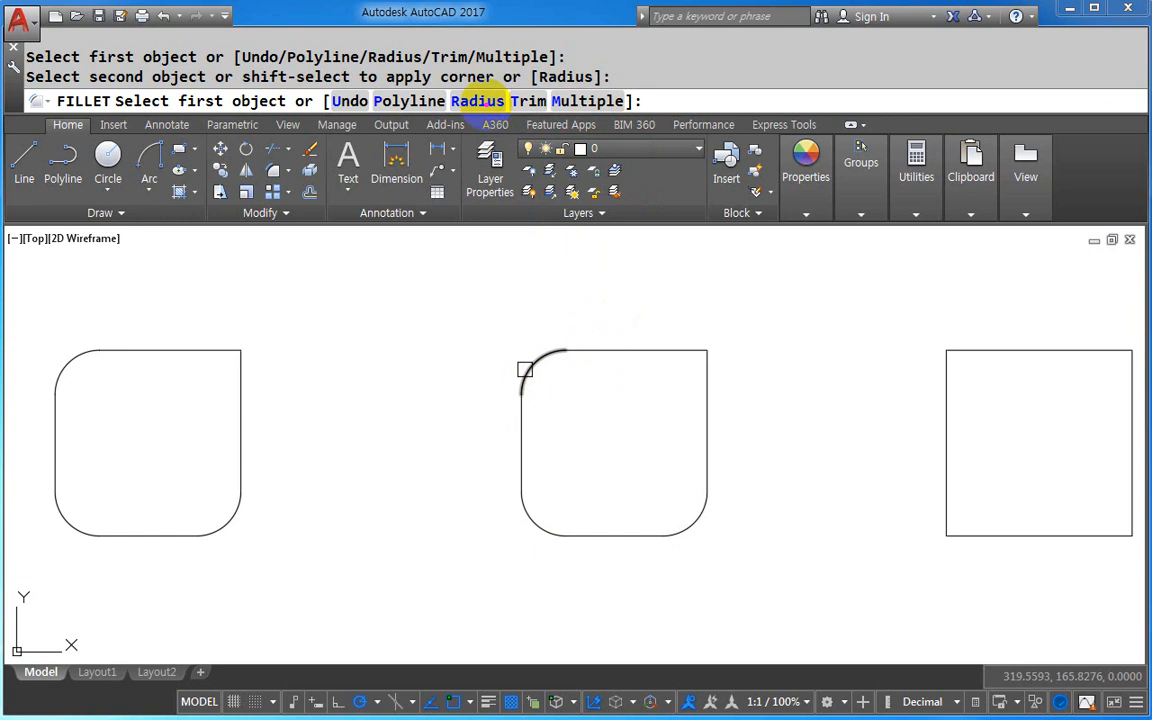
mouse_move(478, 100)
mouse_down()
mouse_move(470, 108)
mouse_move(527, 368)
mouse_up()
key(Escape)
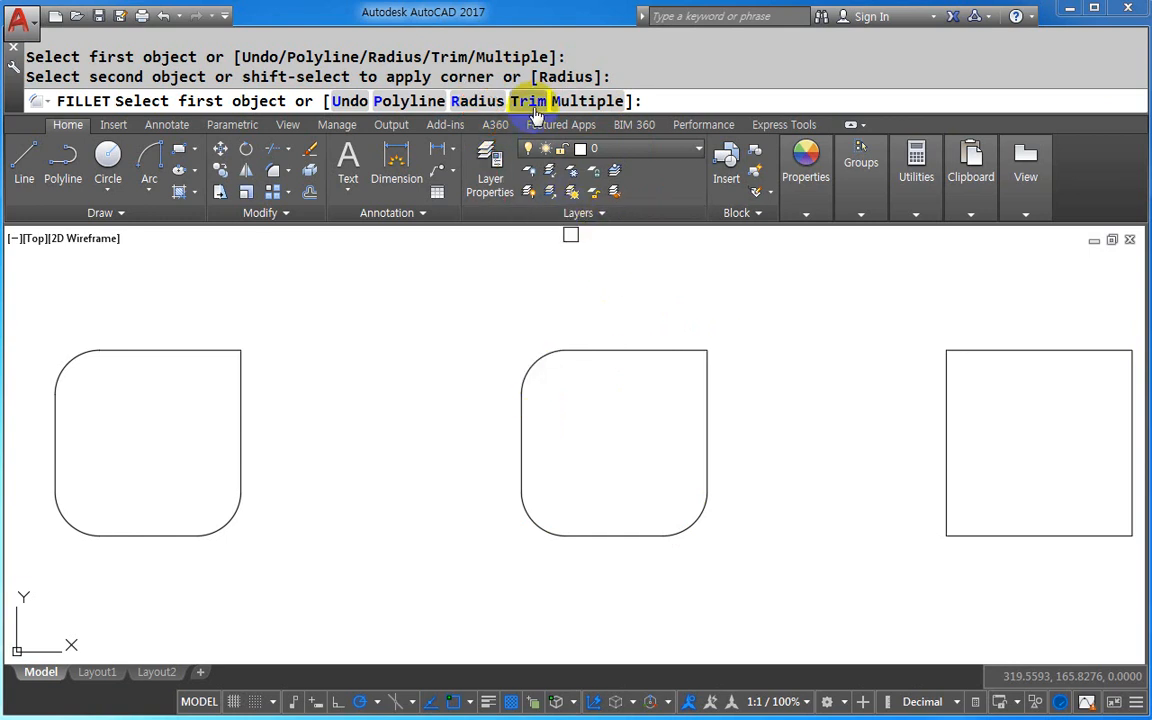
- Switch the Fillet command's trim mode to No trim
middle_drag(612, 411, 484, 427)
key(Escape)
text(F)
key(Return)
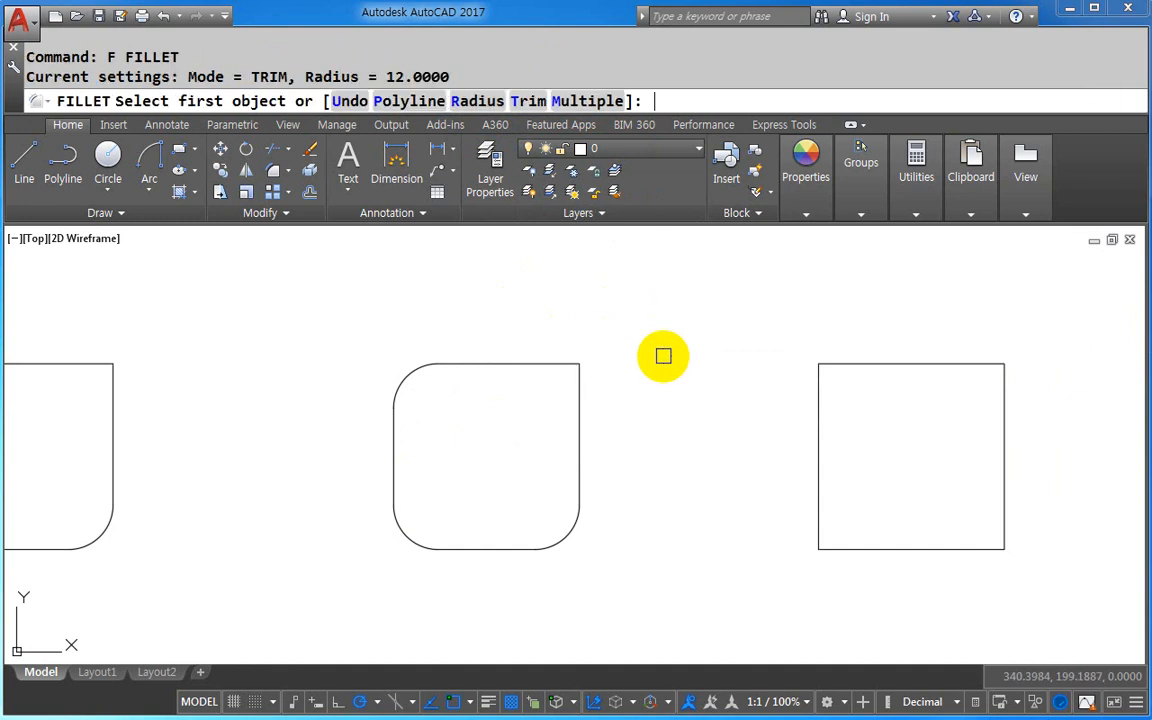
click(528, 101)
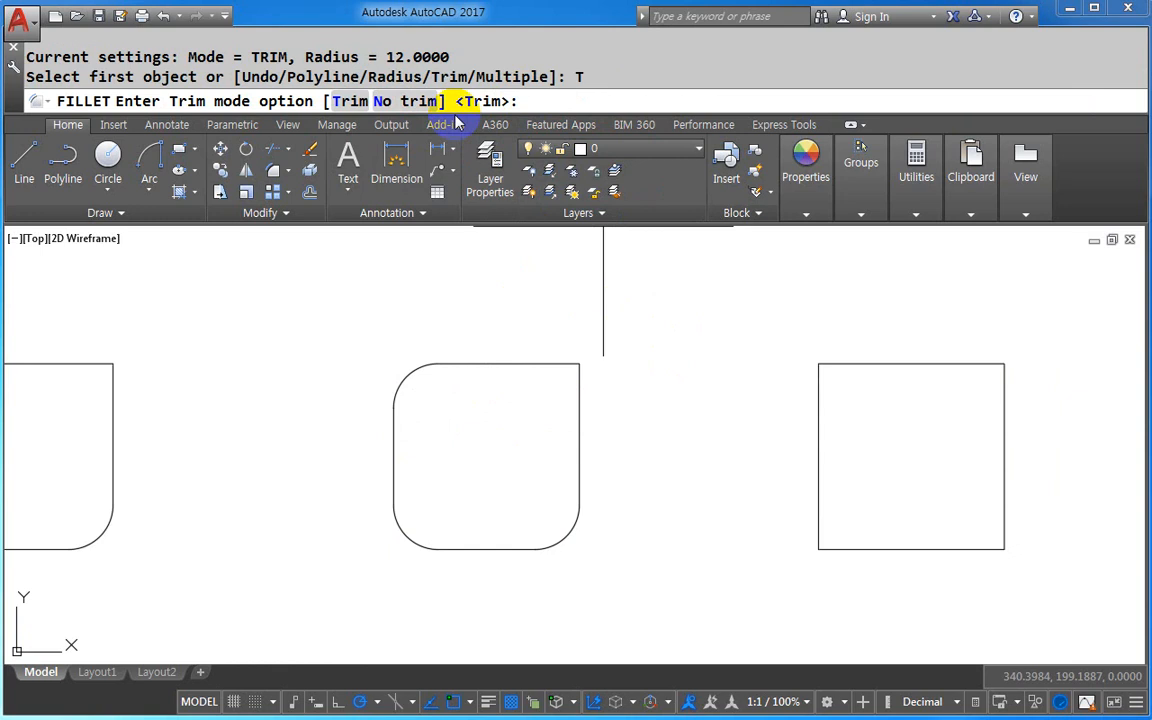
click(405, 110)
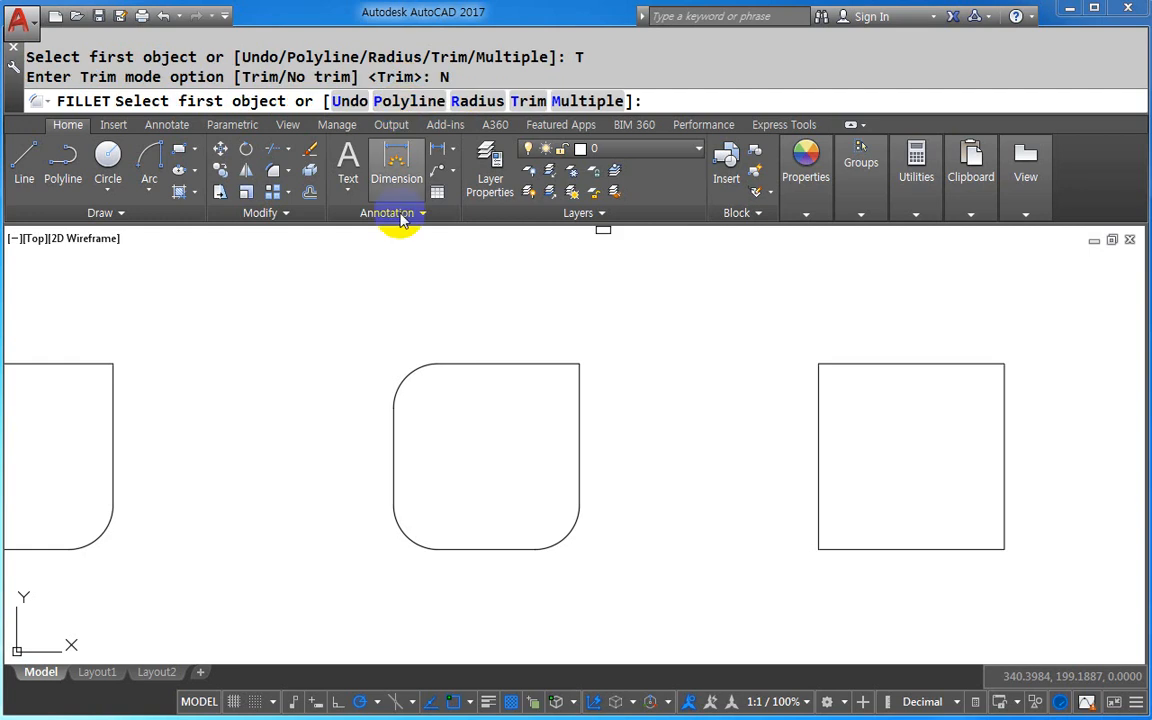
key(Escape)
- Fillet the upper-left corner of the fourth square in No trim mode, keeping the radius of 12
text(F)
key(Return)
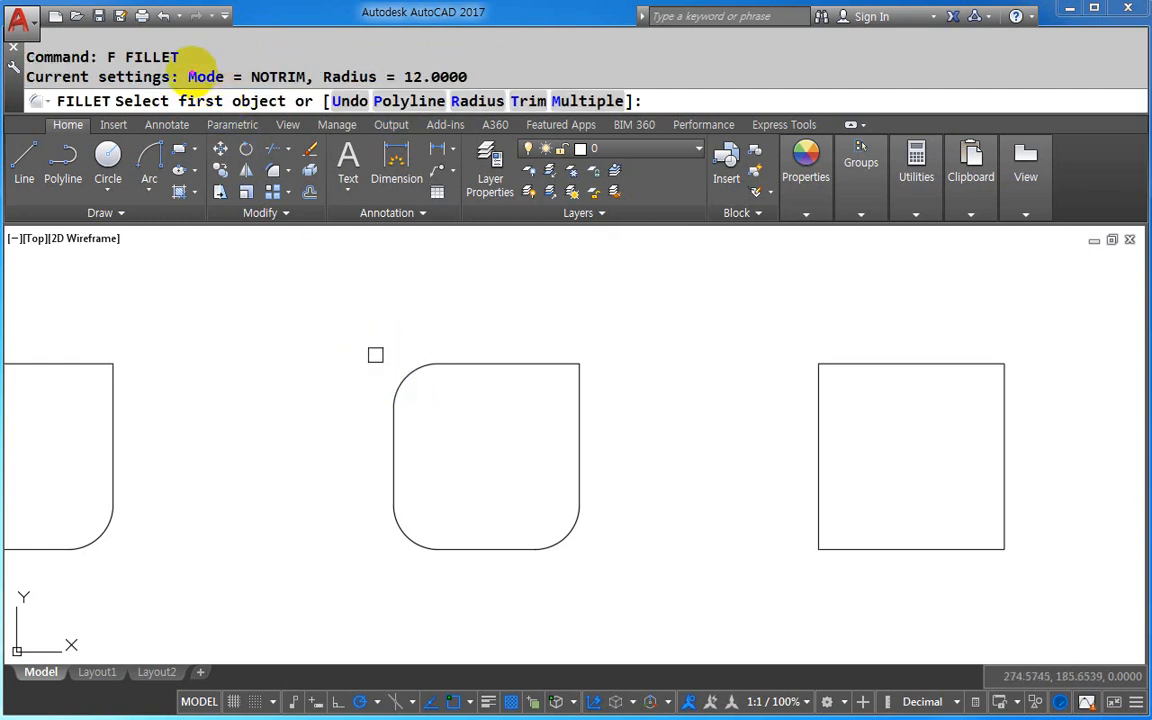
drag(184, 67, 320, 92)
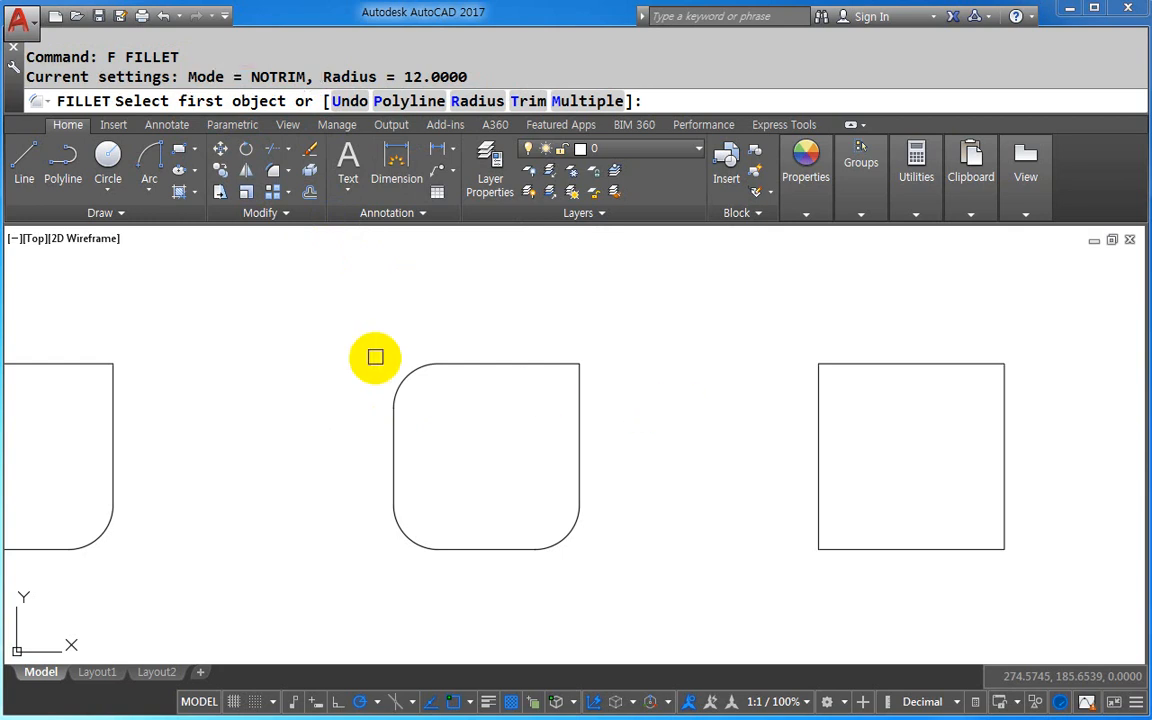
click(817, 431)
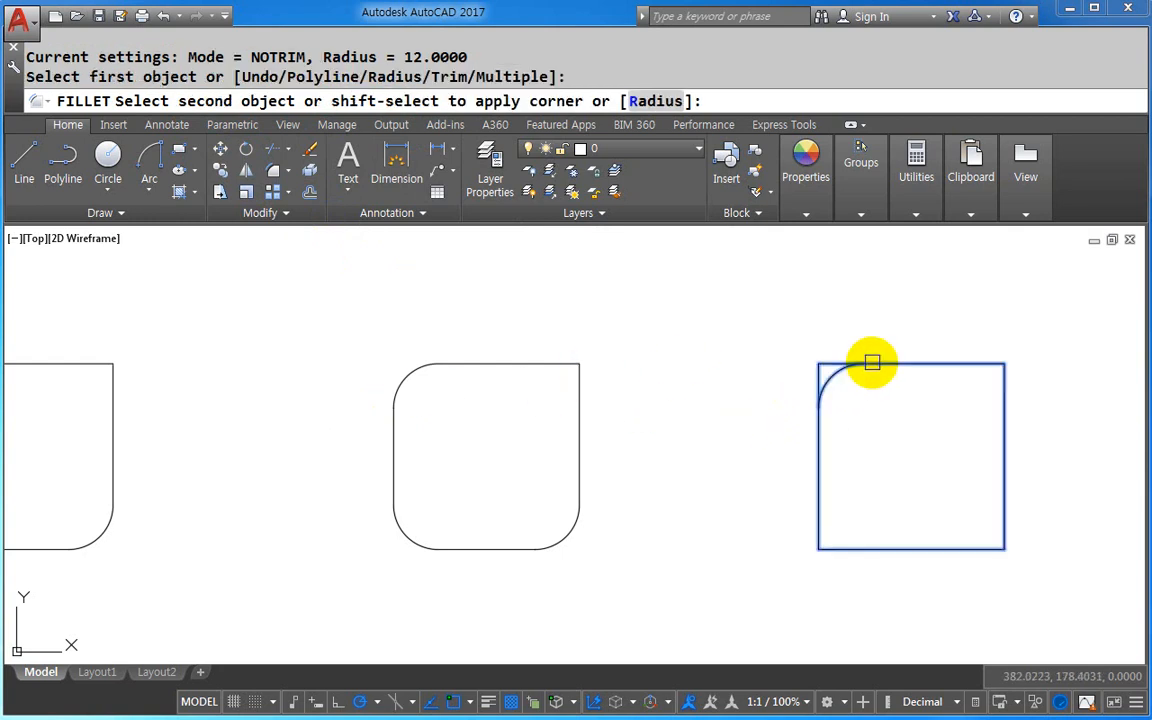
click(874, 364)
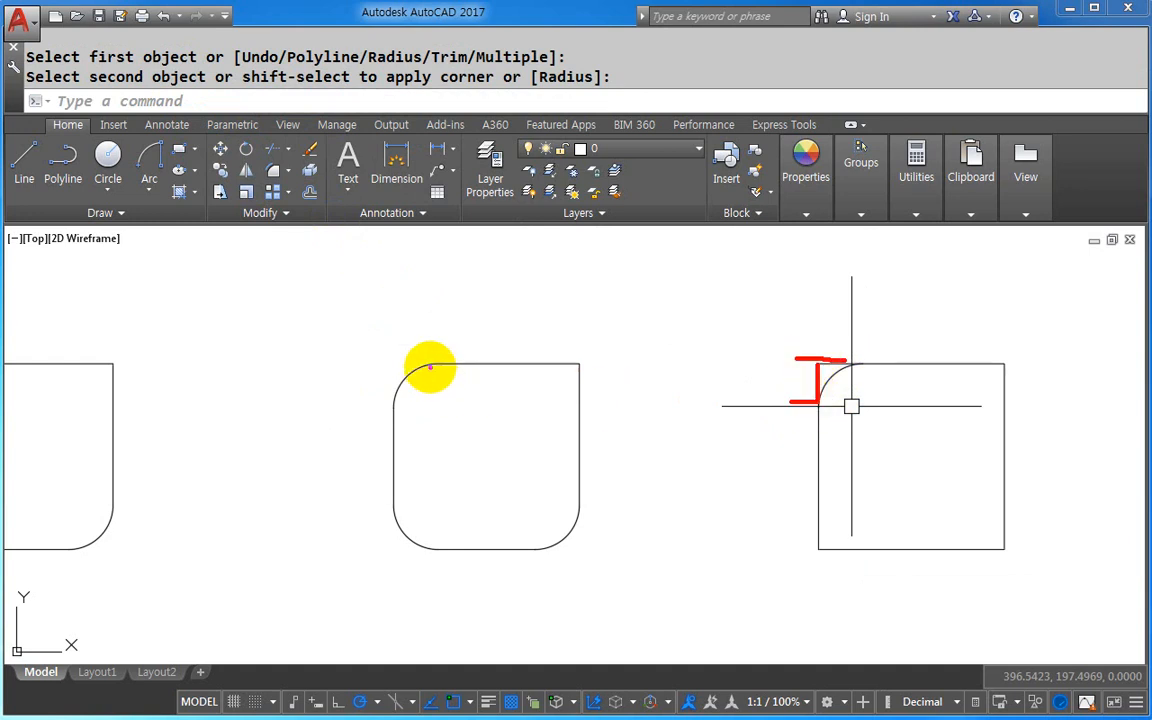
drag(420, 360, 369, 361)
drag(392, 408, 392, 361)
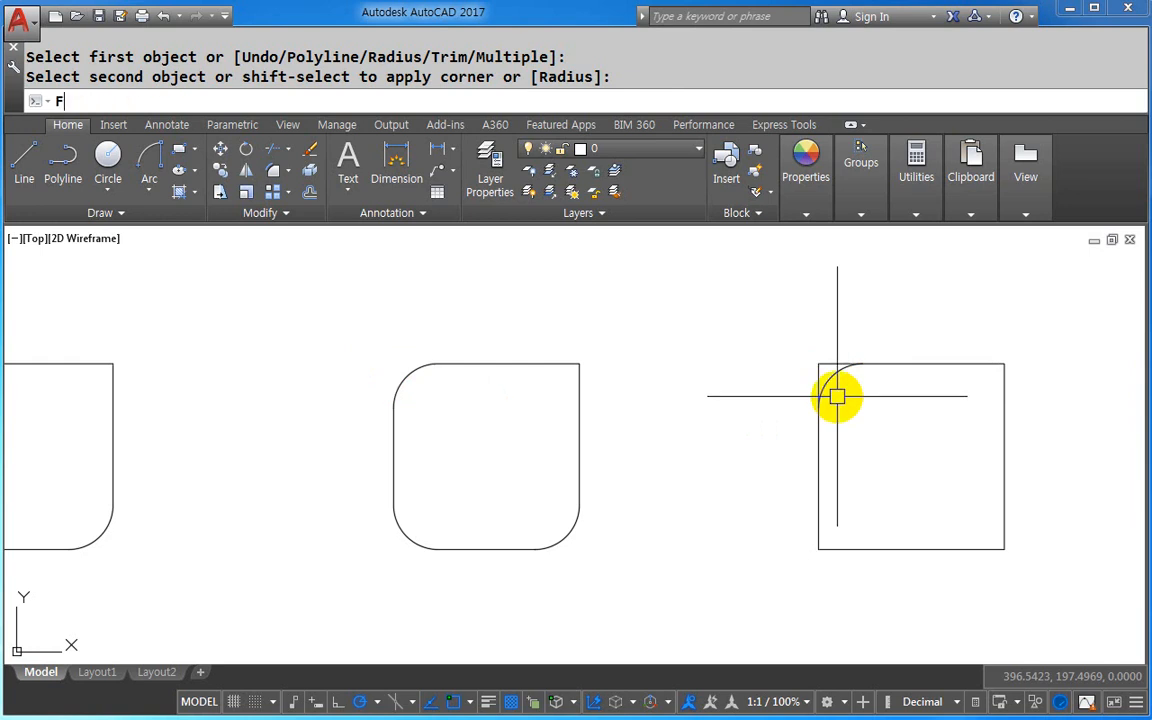
- Switch the Fillet command's trim mode back to Trim
key(Return)
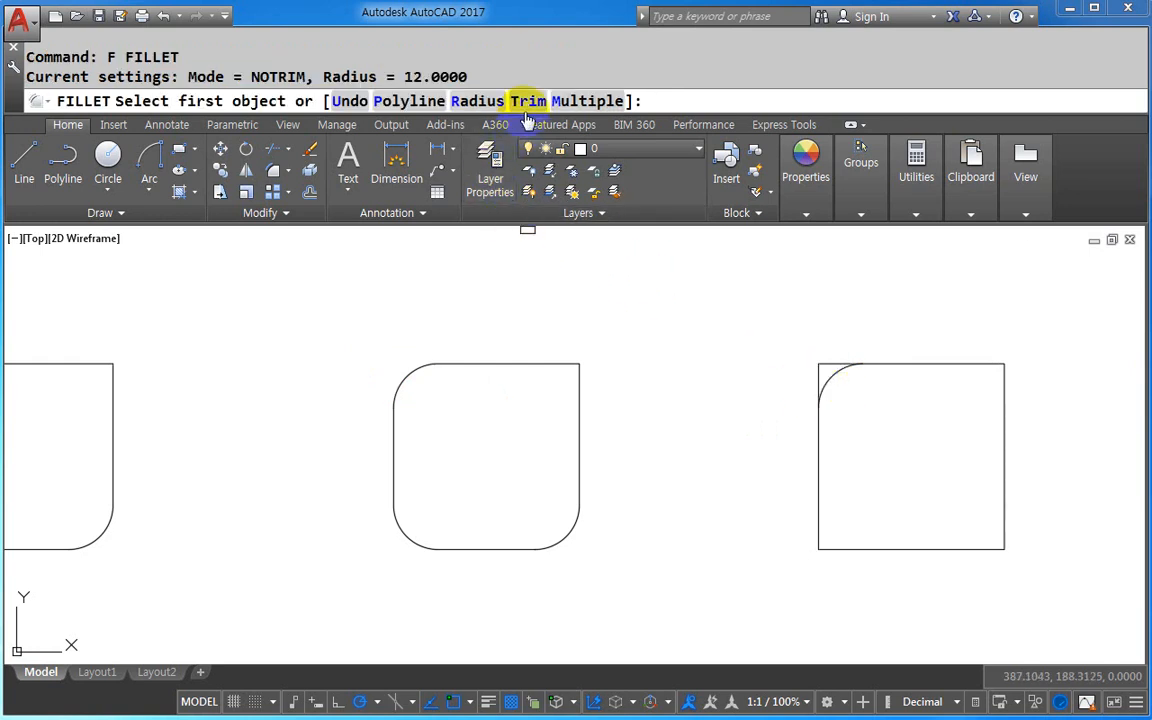
click(528, 101)
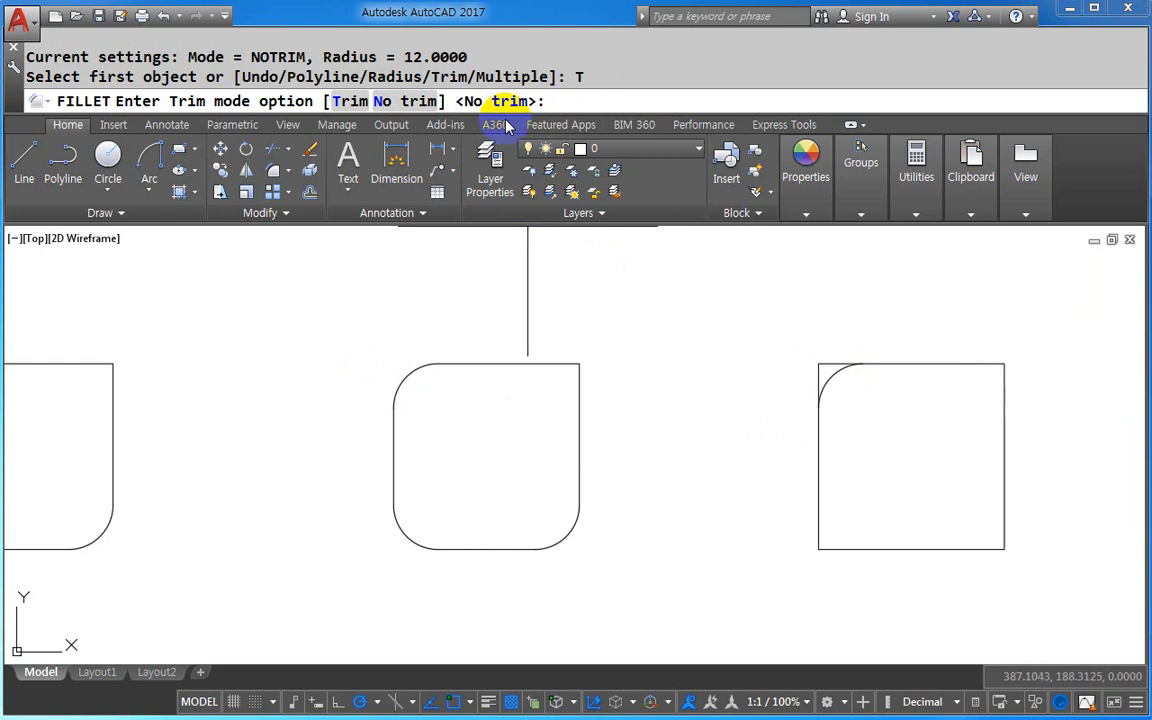
click(338, 100)
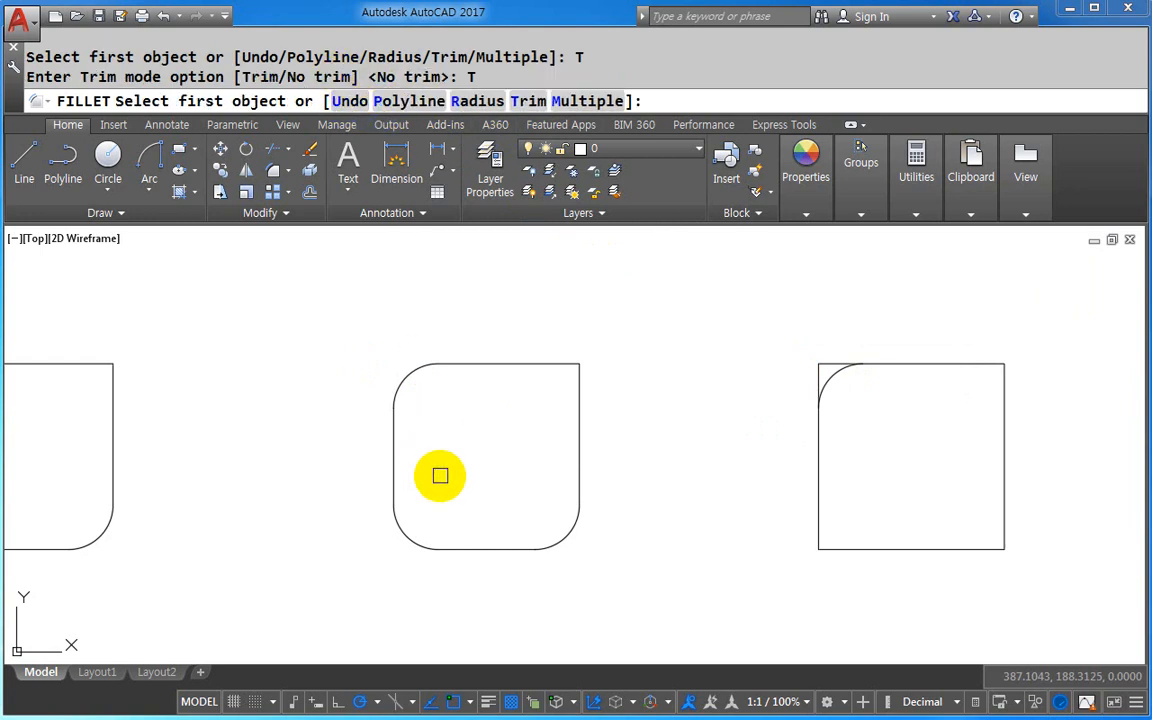
key(Escape)
- Fillet all corners of the fifth square at once with the Polyline option and a radius of 10
text(F)
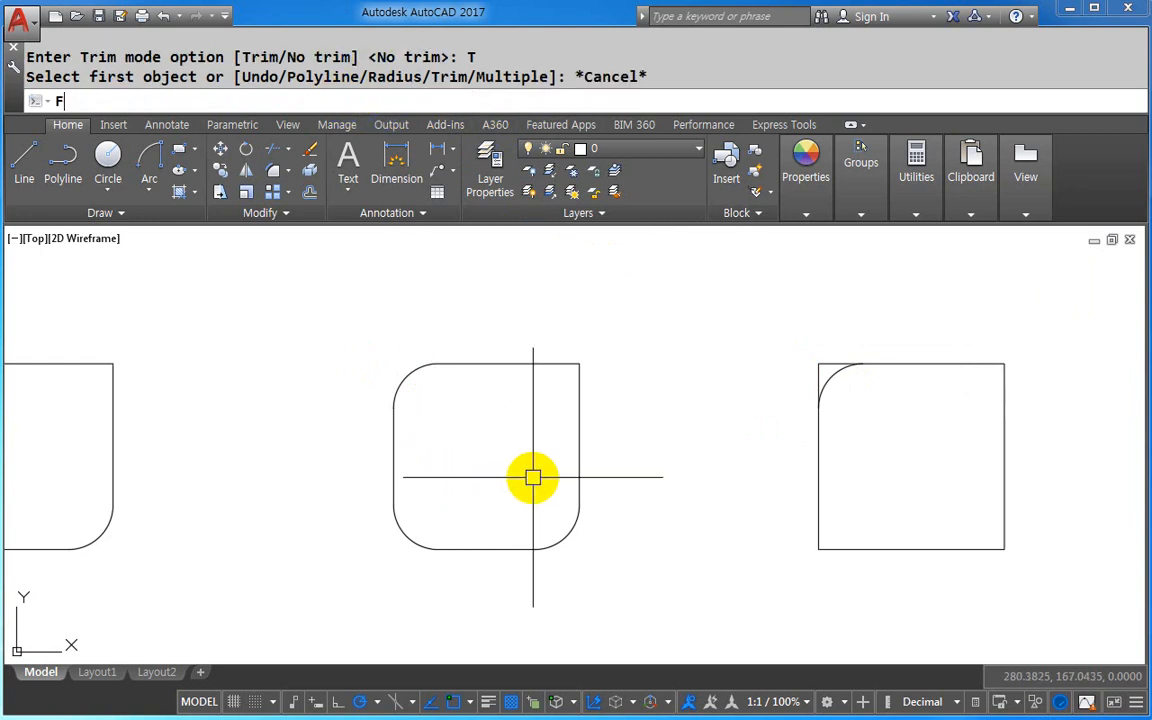
key(Return)
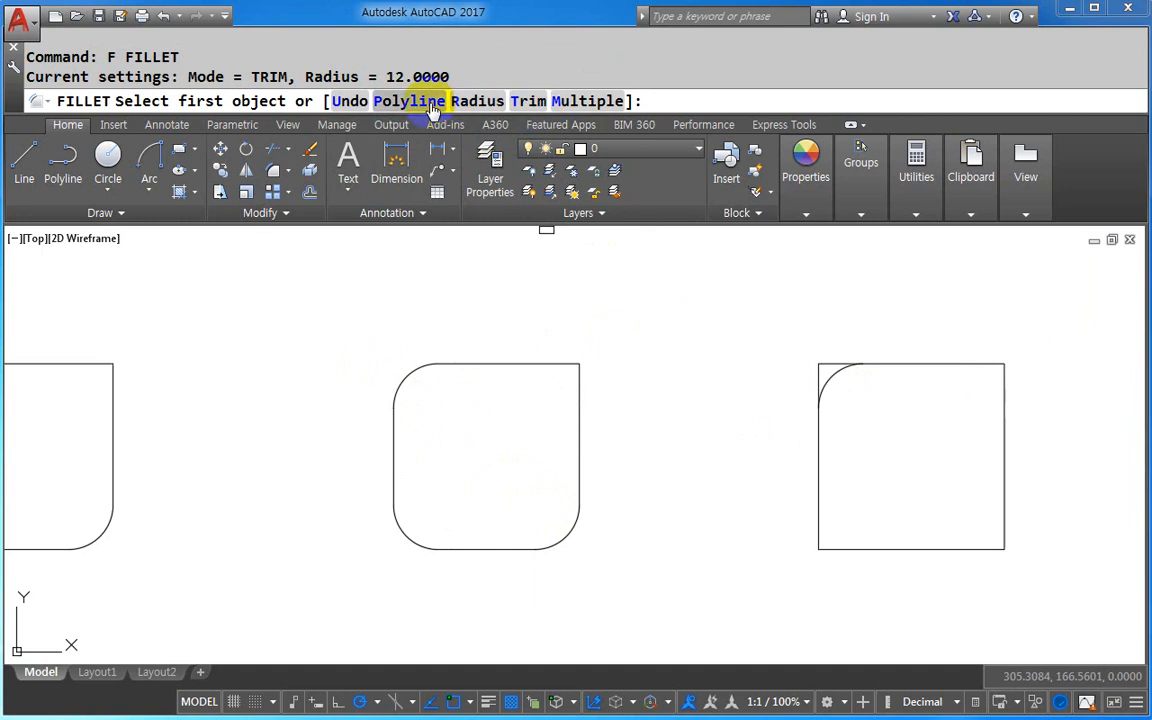
scroll(670, 330, down, 2)
middle_drag(689, 368, 512, 393)
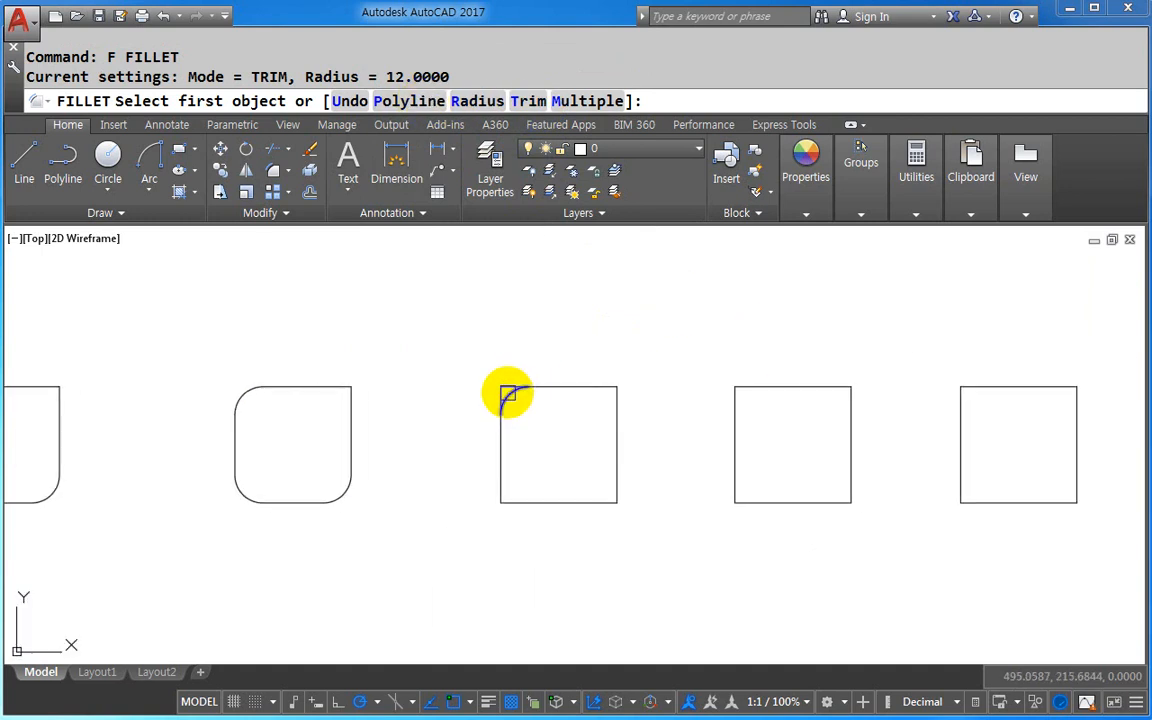
click(479, 101)
key(Return)
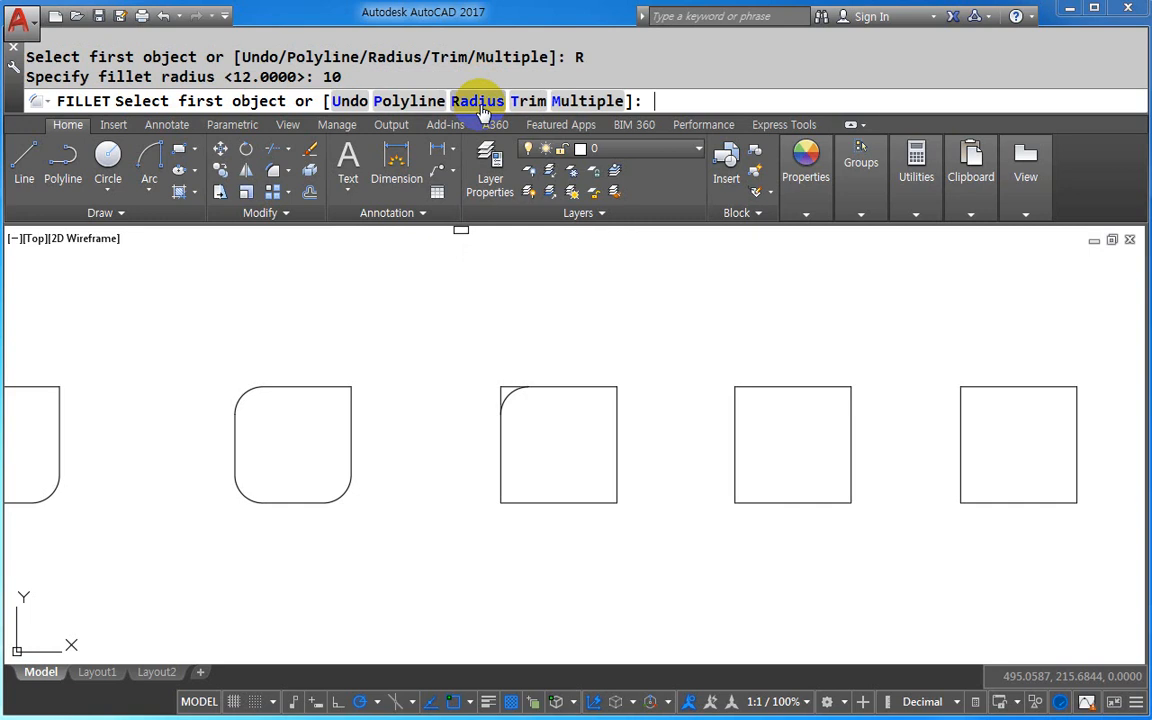
click(409, 101)
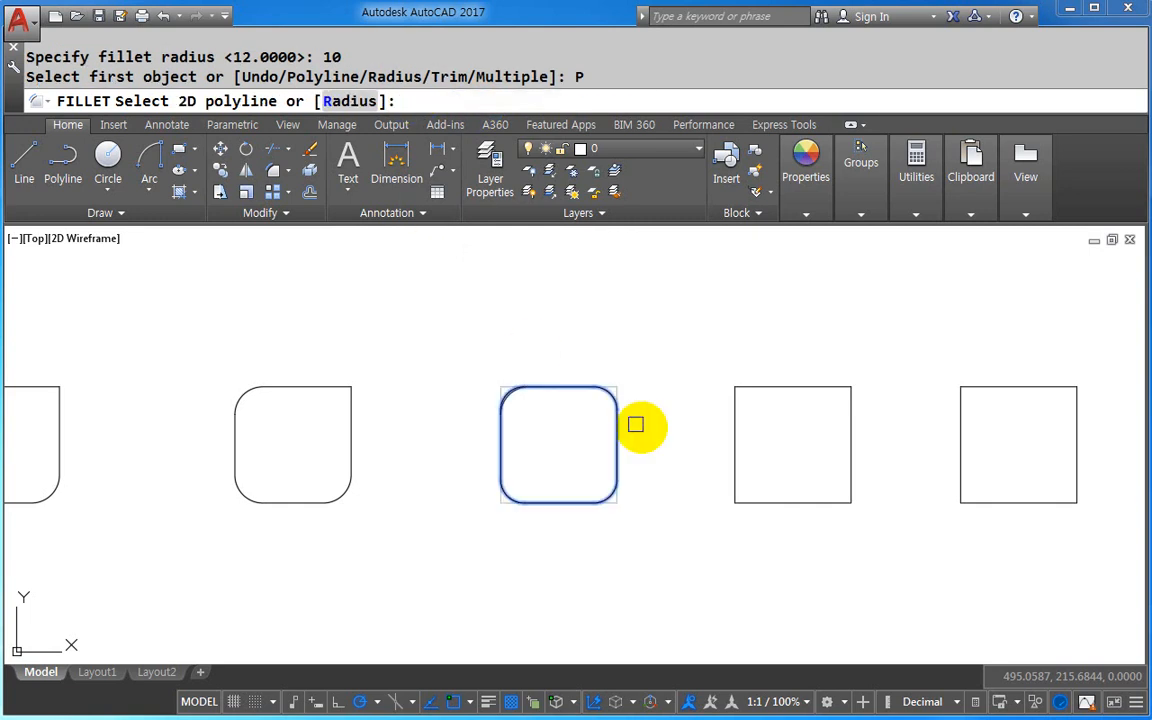
click(774, 387)
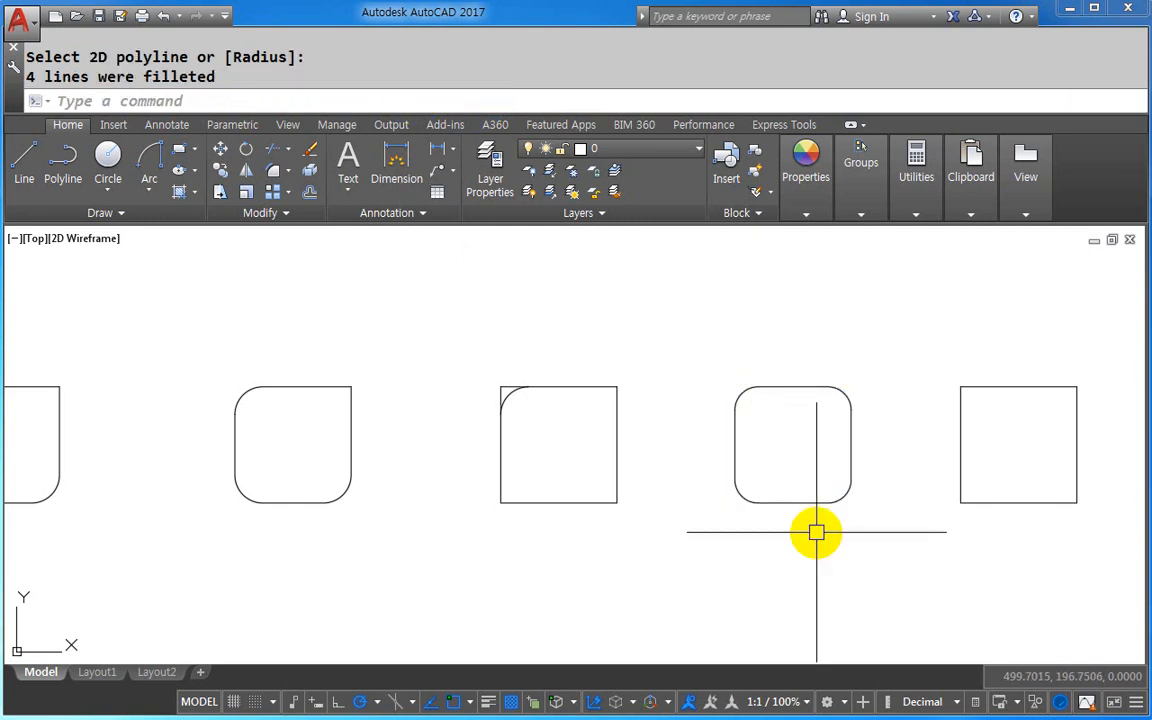
- Draw a six-sided polygon by its edge above the row of squares, with a horizontal bottom edge 50 long
text(POL)
key(Return)
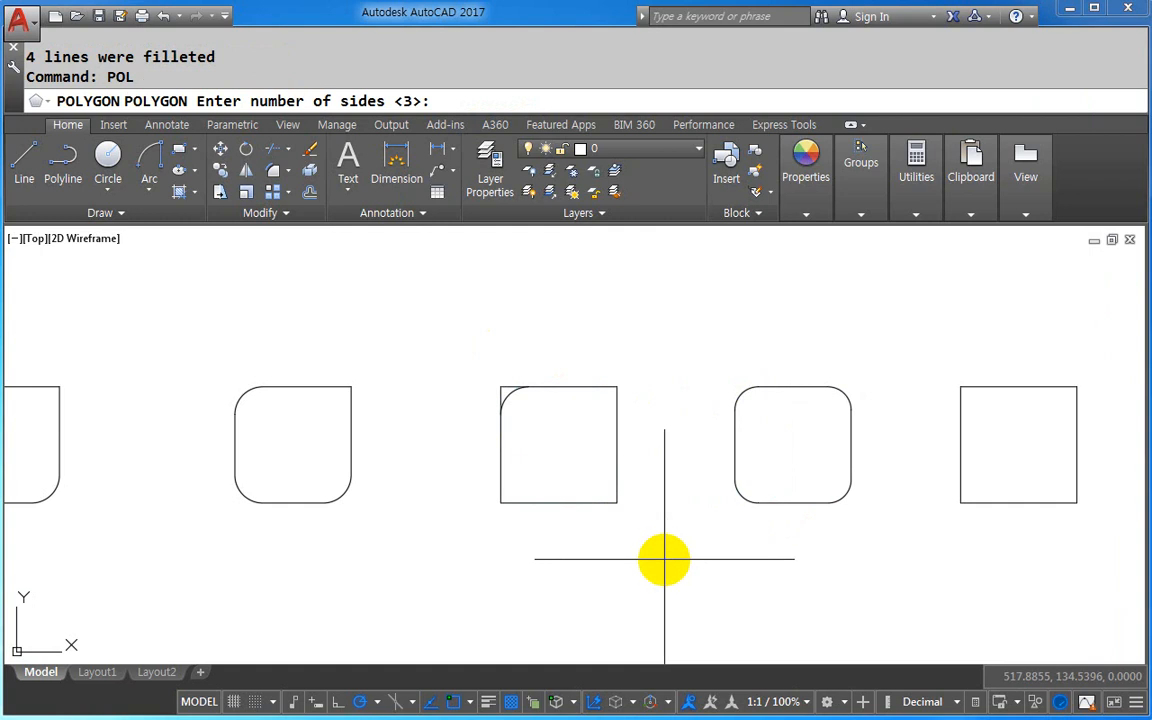
text(6)
text(E)
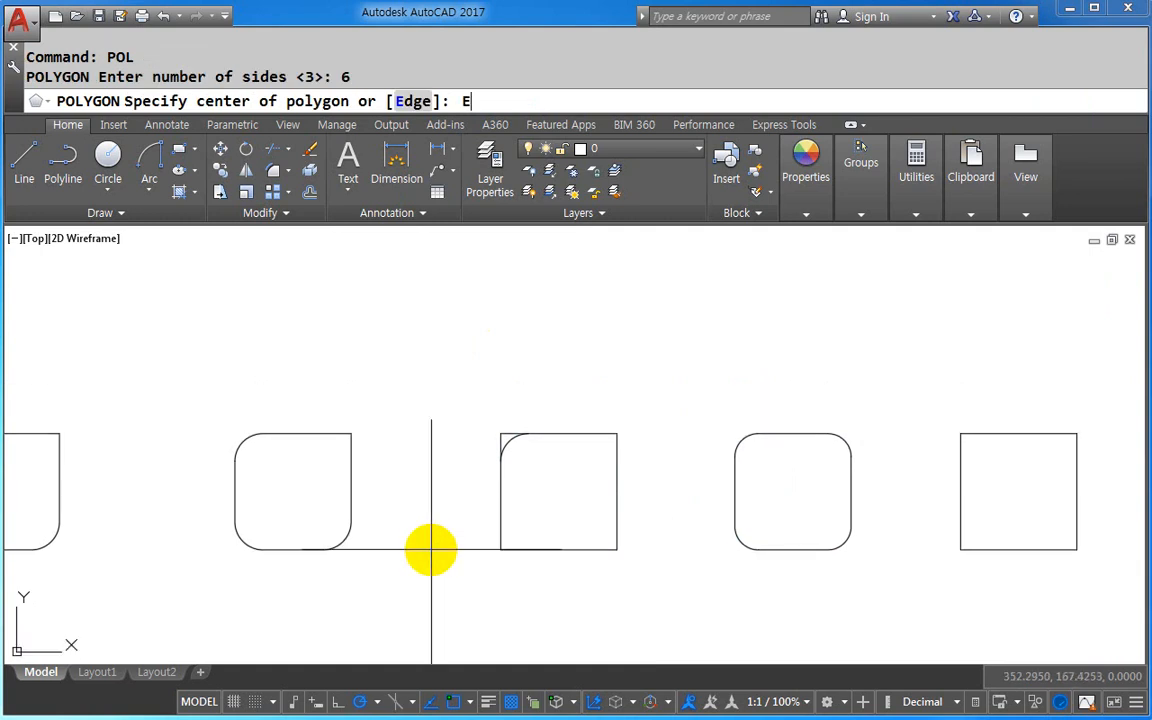
key(Return)
click(423, 374)
text(5)
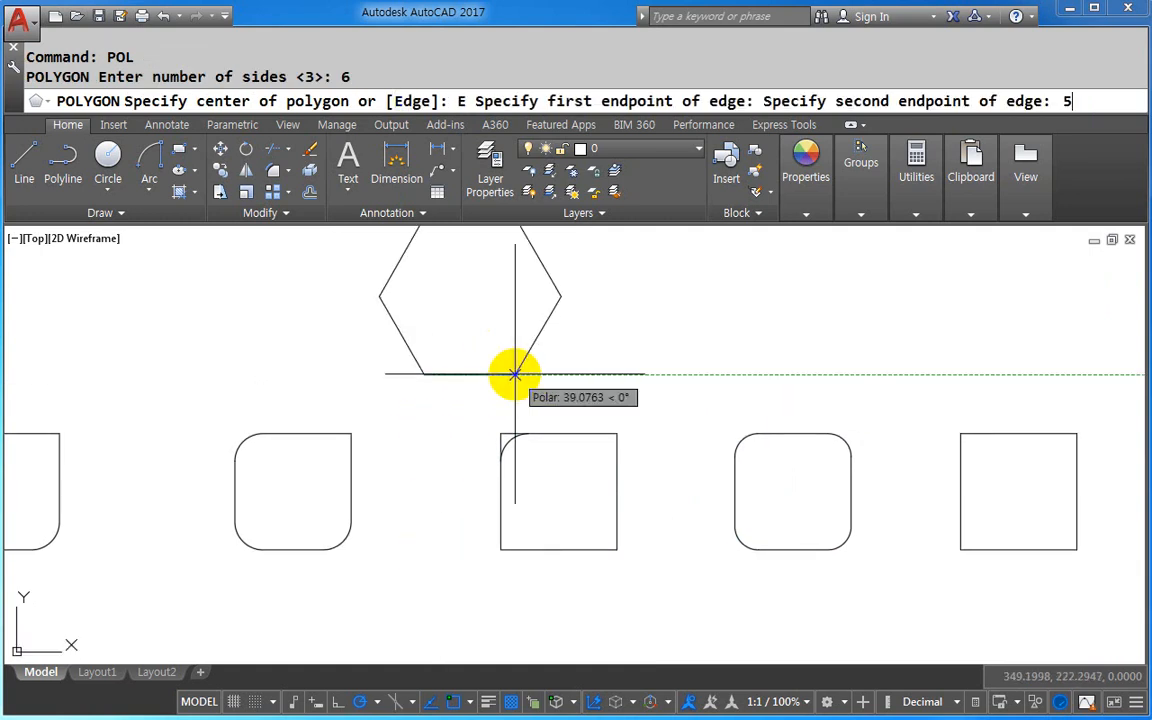
text(0)
key(Return)
- Fillet all corners of the hexagon at once with the Polyline option, keeping the radius of 10
middle_drag(514, 374, 452, 612)
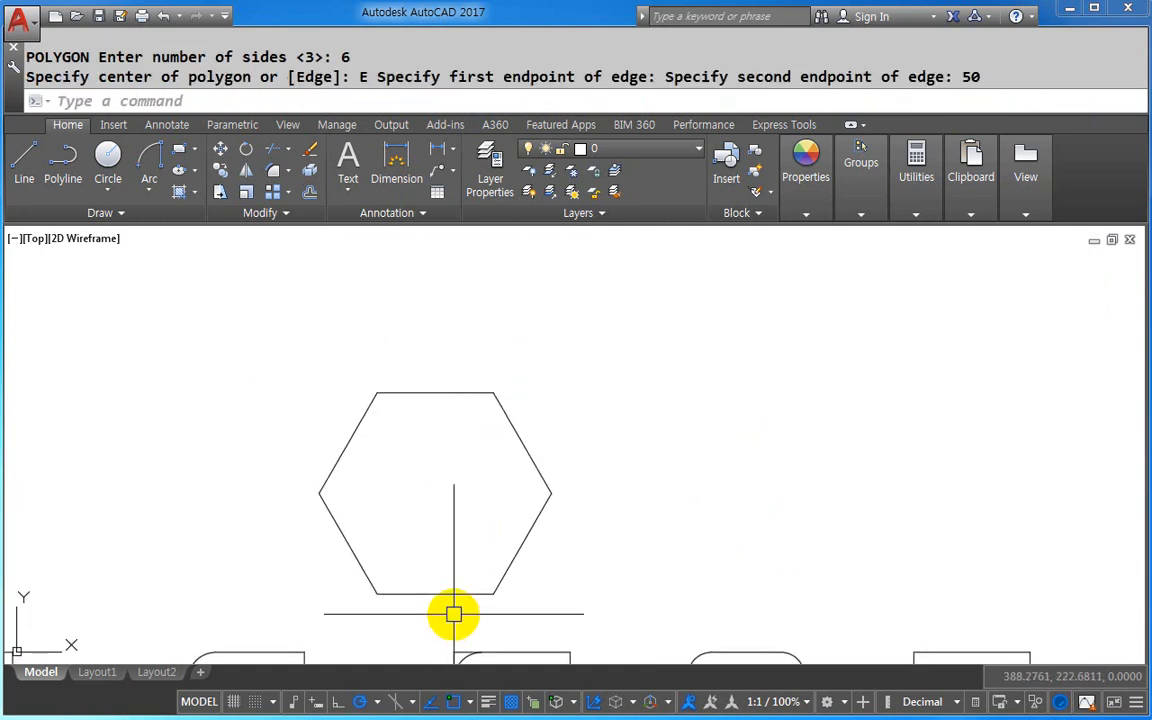
text(F)
key(Return)
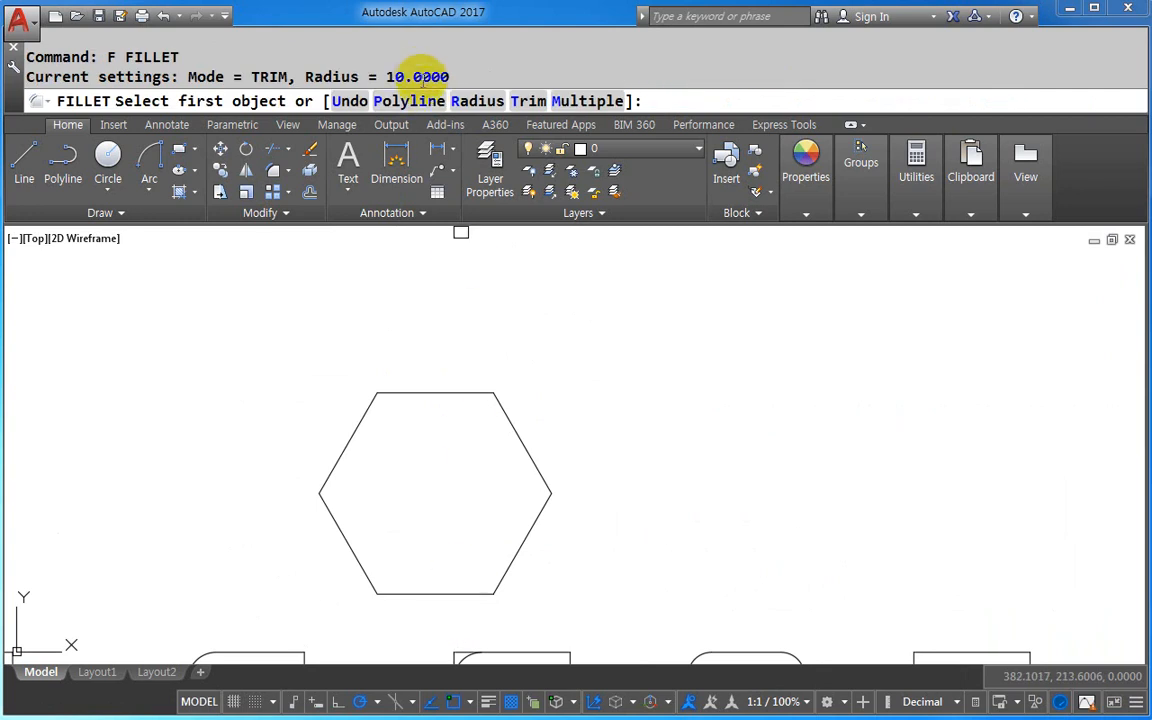
click(398, 101)
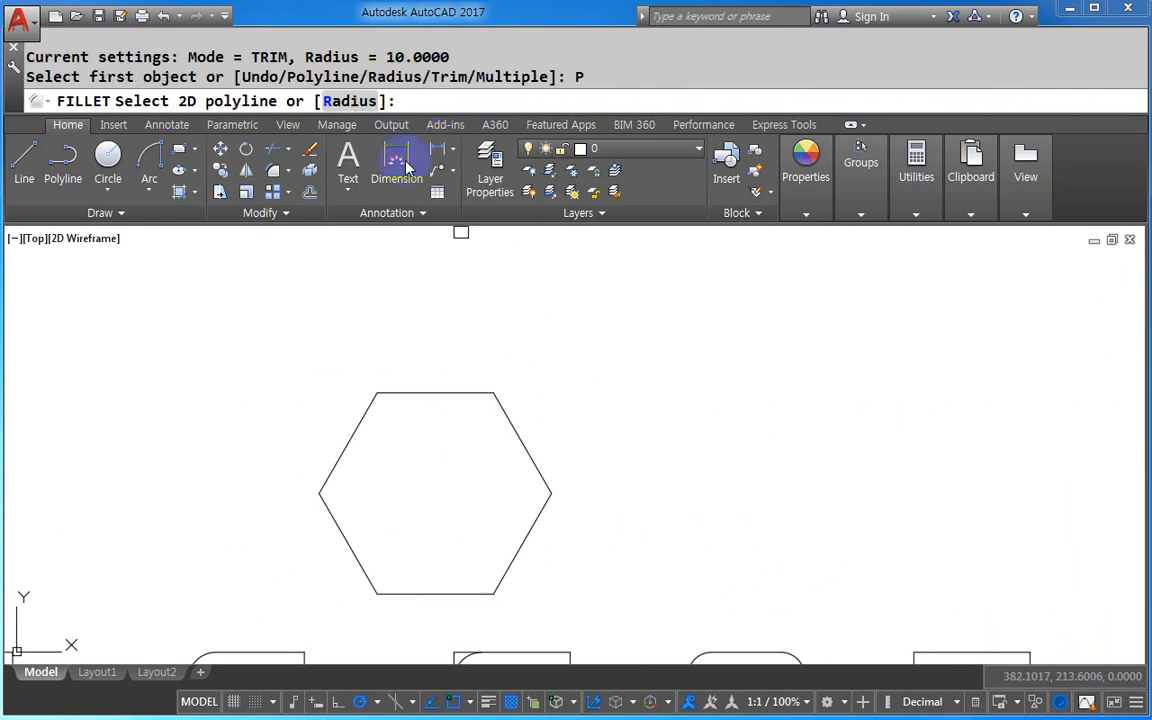
click(424, 396)
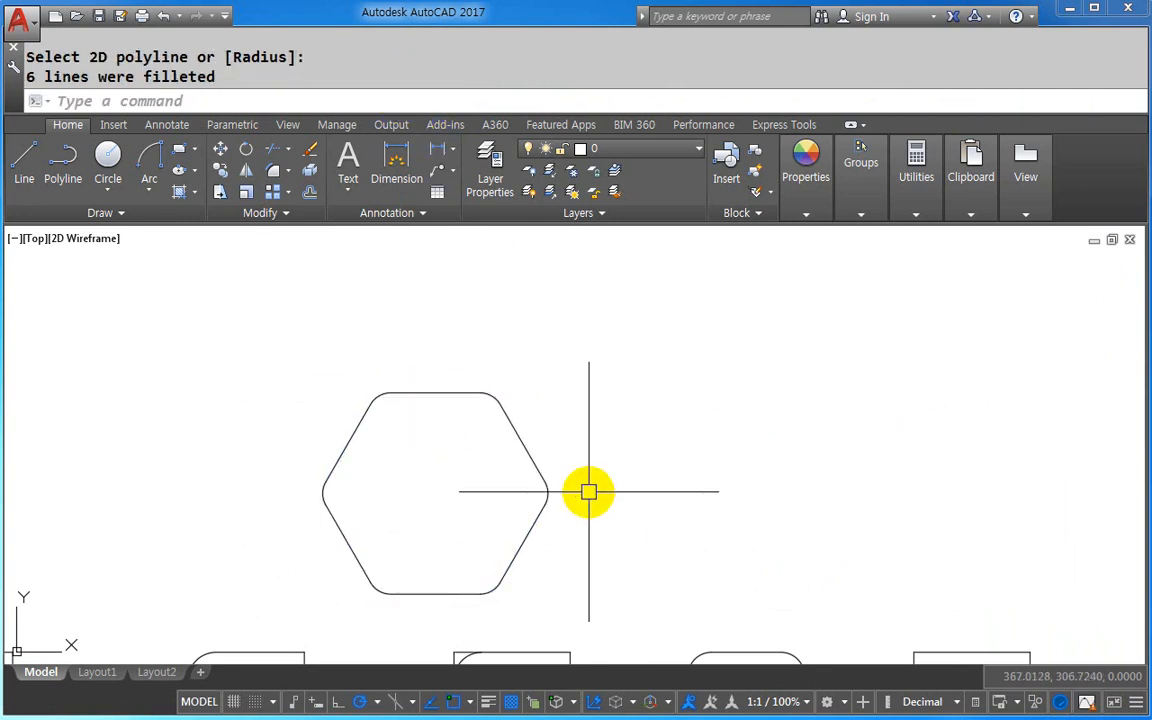
- Explode the last, unfilleted square in the row into separate lines
middle_drag(586, 489, 448, 378)
middle_drag(726, 467, 581, 375)
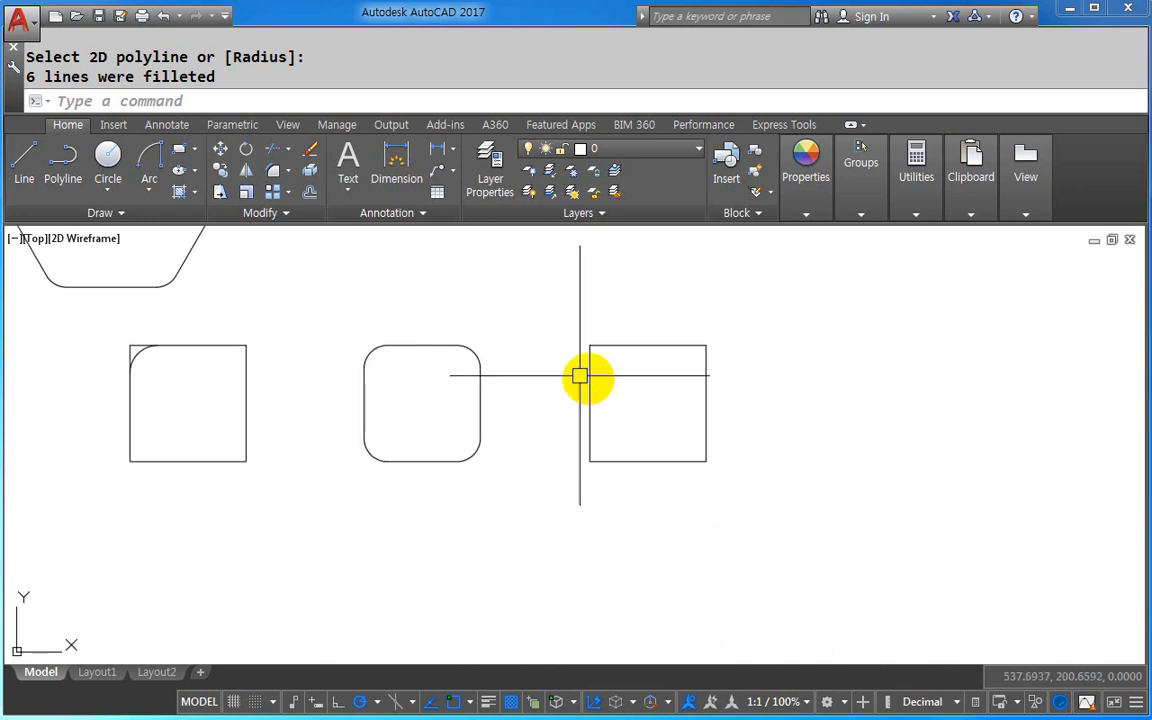
text(X)
key(Escape)
click(617, 345)
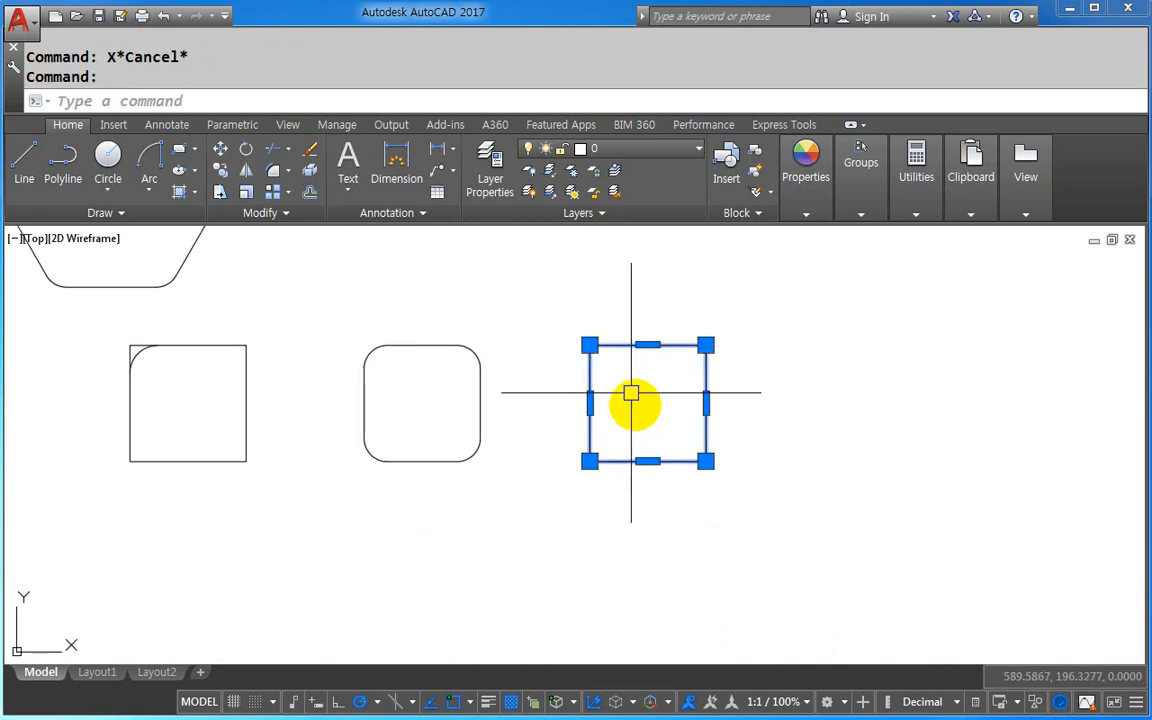
key(Escape)
text(X)
key(Return)
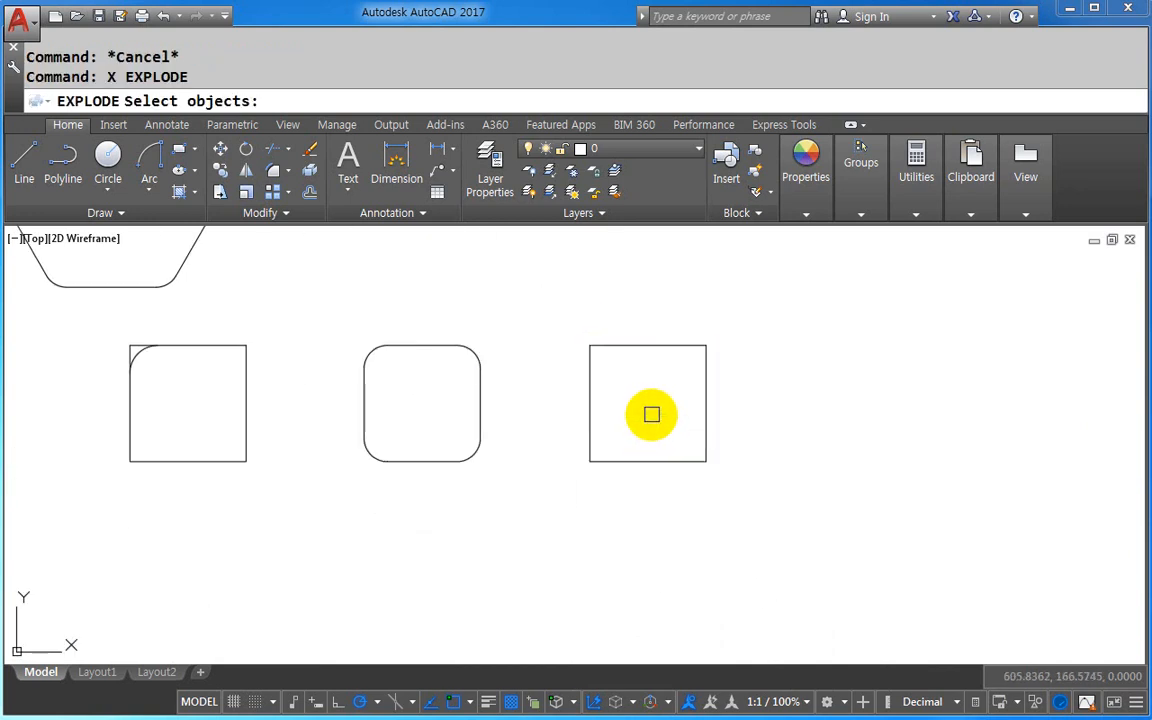
click(650, 411)
click(571, 316)
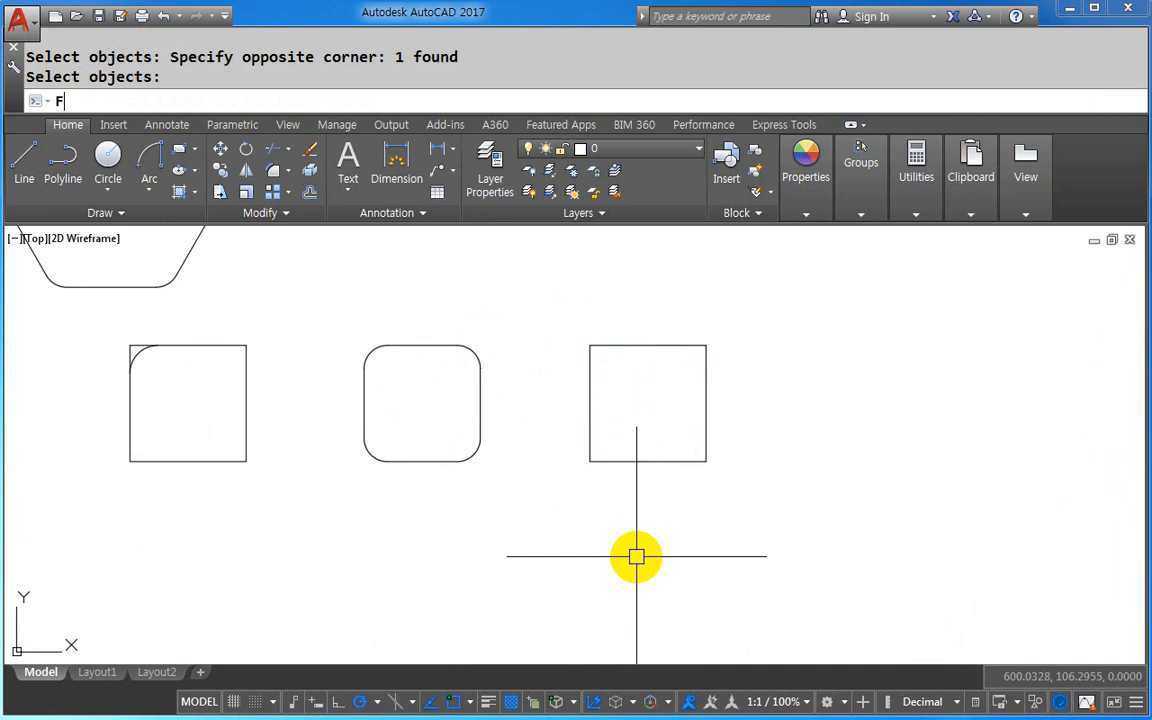
- Try the Fillet command's Polyline option on the exploded square, and select its upper edge to examine it
key(Return)
click(405, 101)
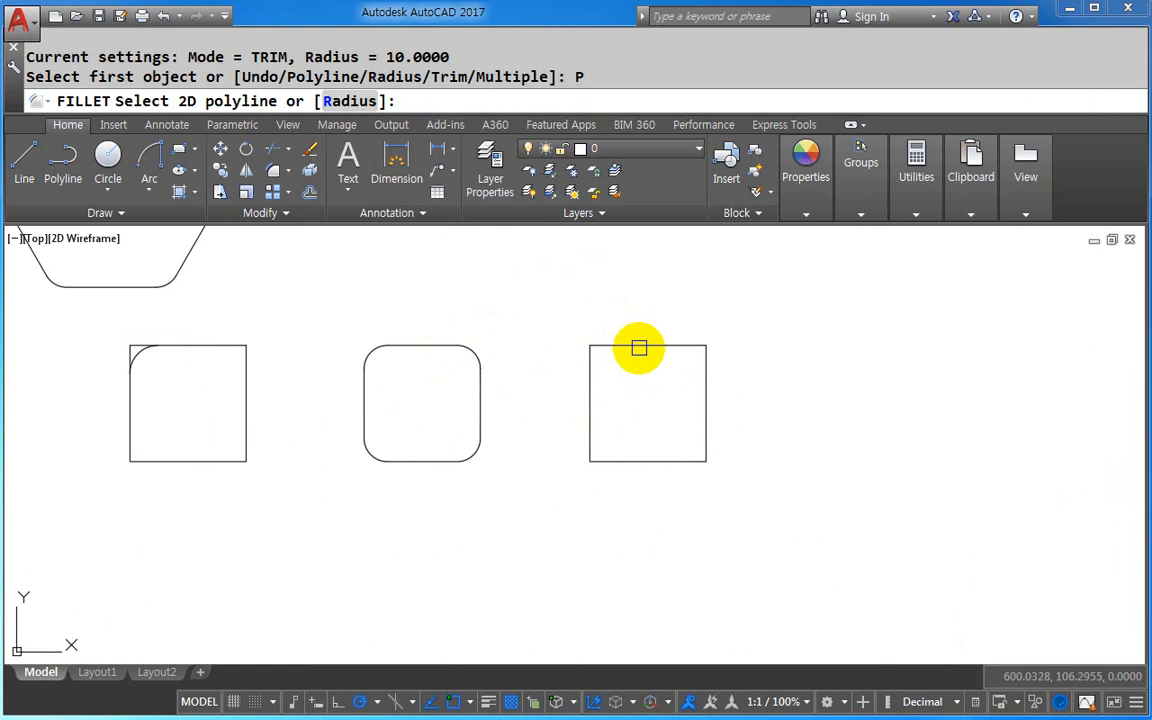
key(Escape)
click(639, 345)
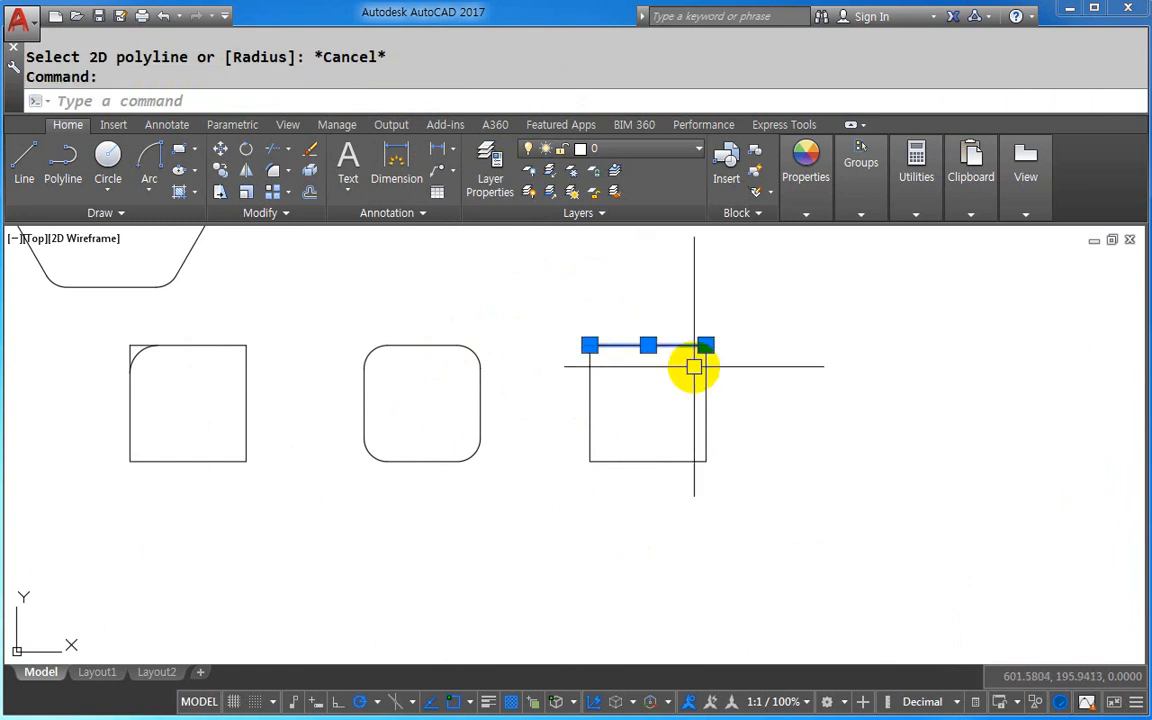
key(Escape)
- Draw a second six-sided polygon by its edge above the row of squares, with a horizontal bottom edge, beside the filleted hexagon
middle_drag(621, 406, 621, 542)
text(POL)
key(Return)
key(Return)
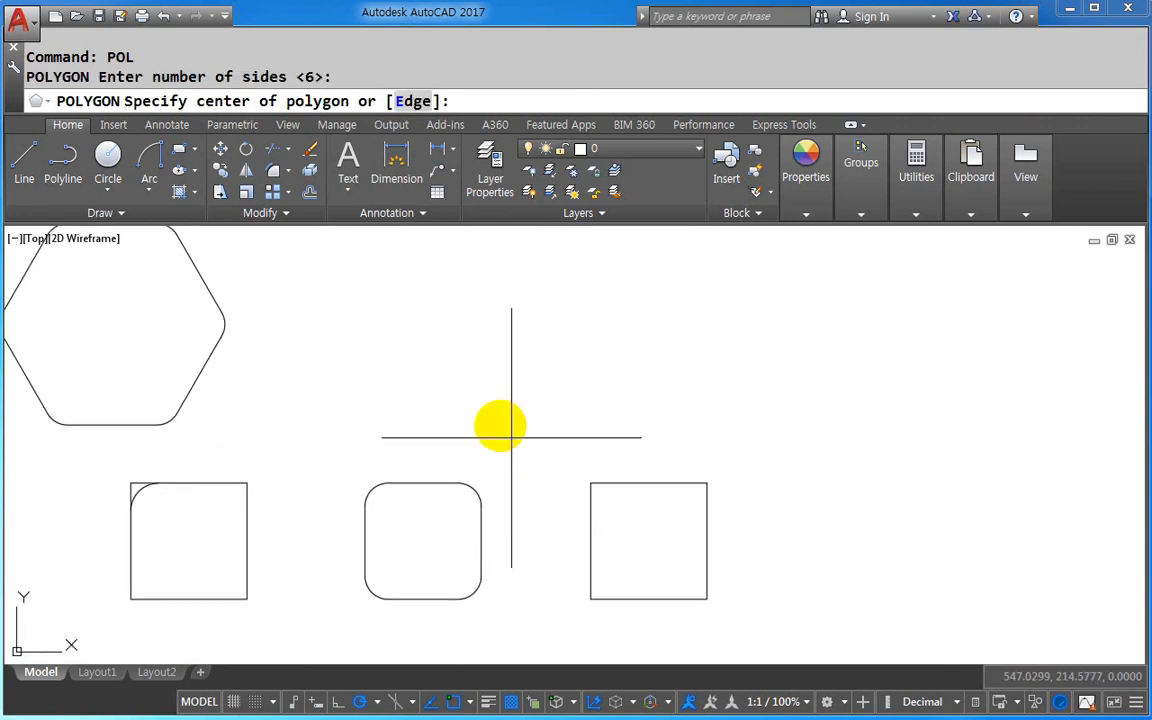
text(E)
key(Return)
click(458, 393)
click(540, 393)
key(Escape)
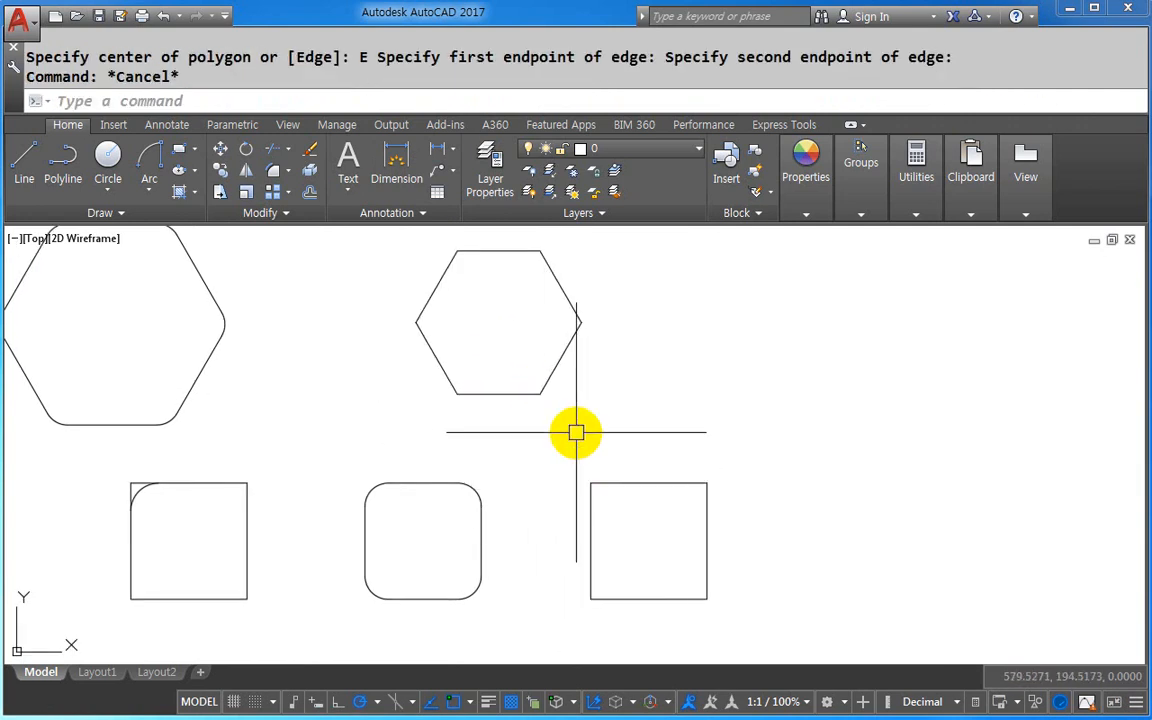
- Explode the second hexagon into separate lines
text(X)
key(Return)
click(551, 381)
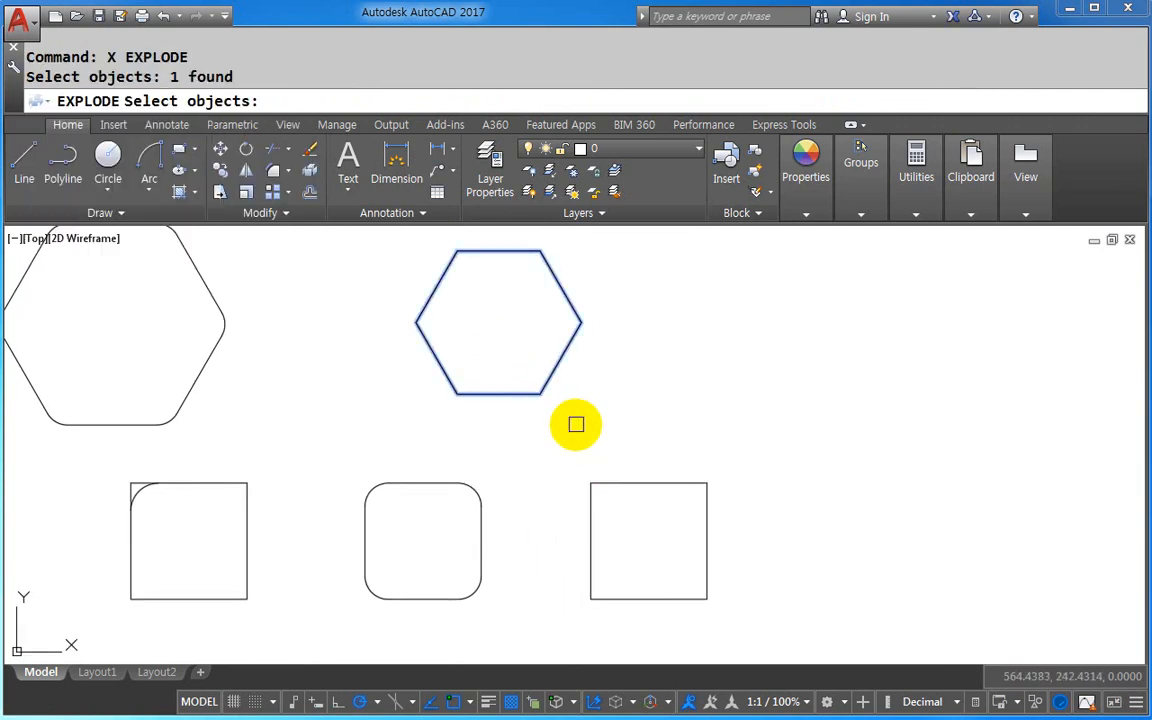
click(584, 407)
click(532, 404)
key(Escape)
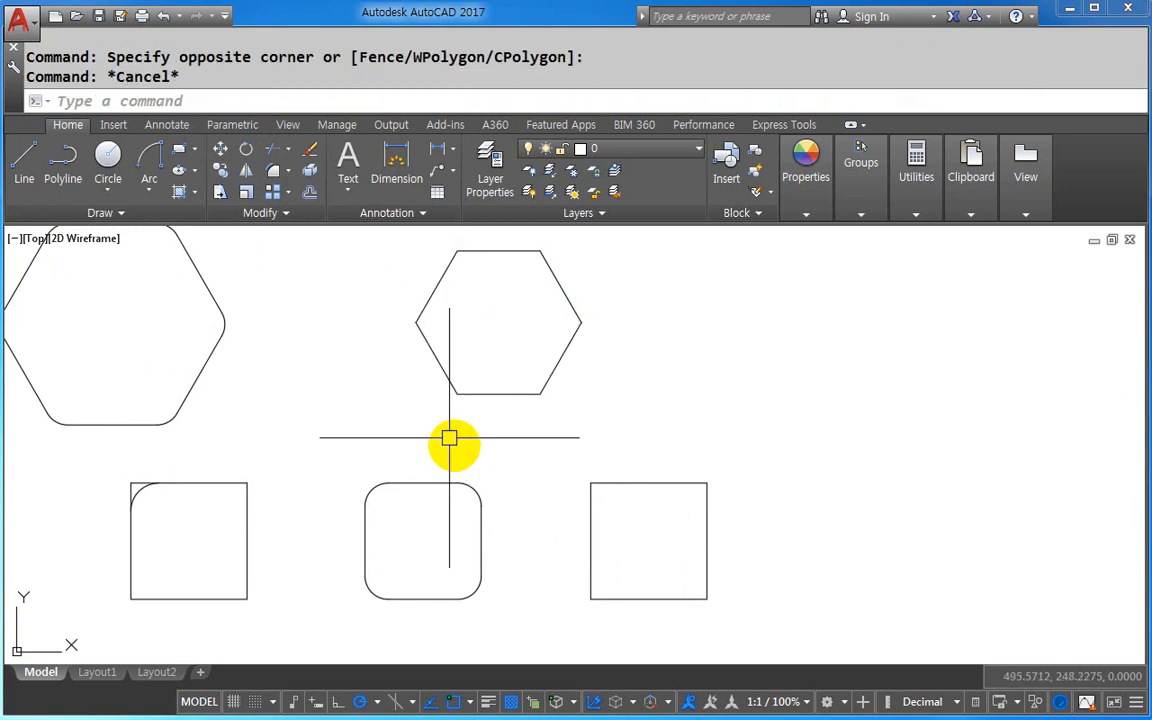
- Try to fillet the exploded hexagon with the Polyline option at a radius of 10
key(Return)
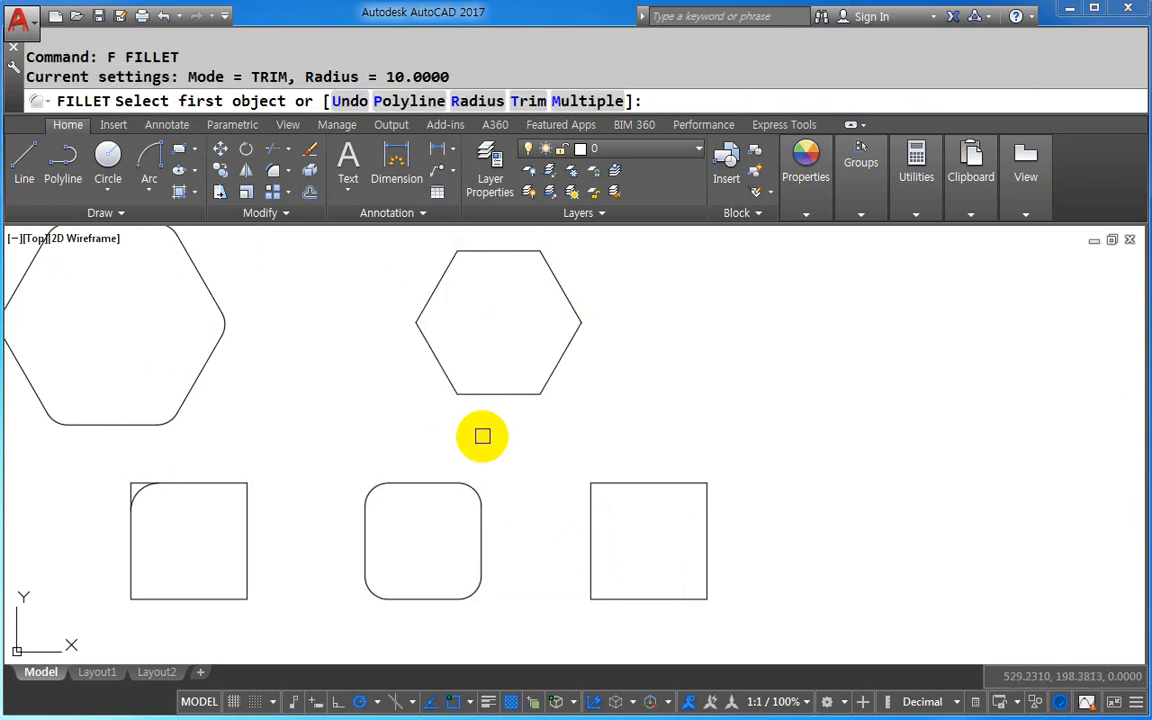
click(400, 100)
double_click(445, 264)
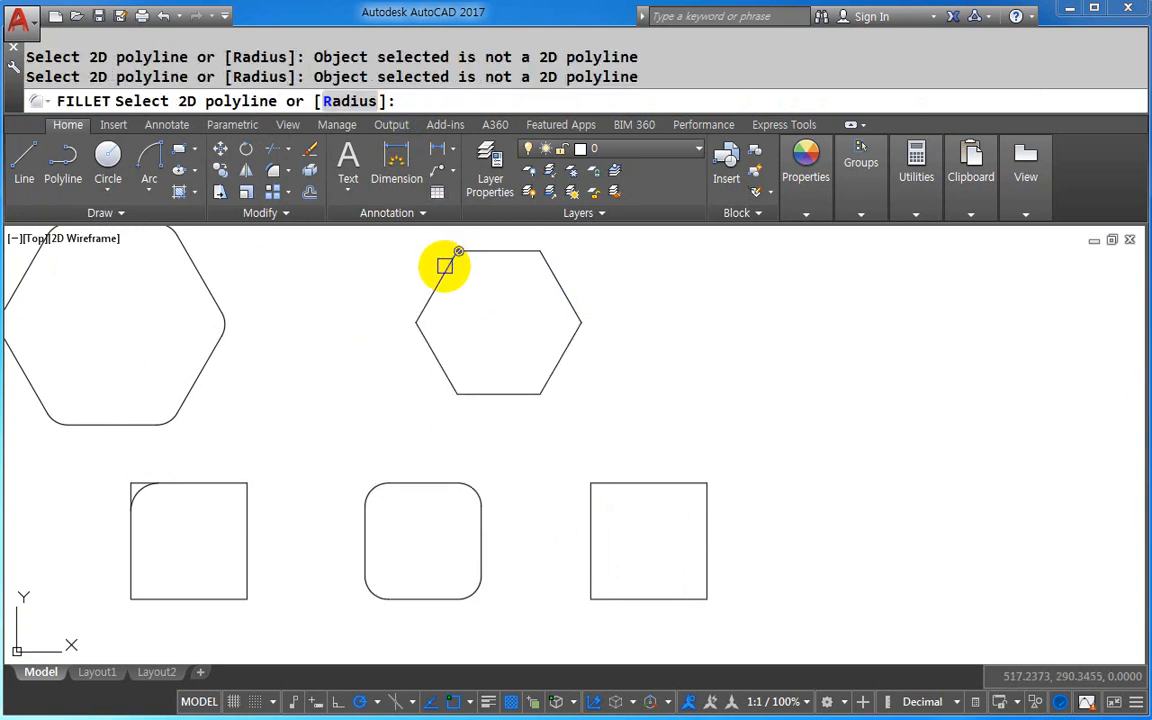
key(Escape)
text(f)
key(Return)
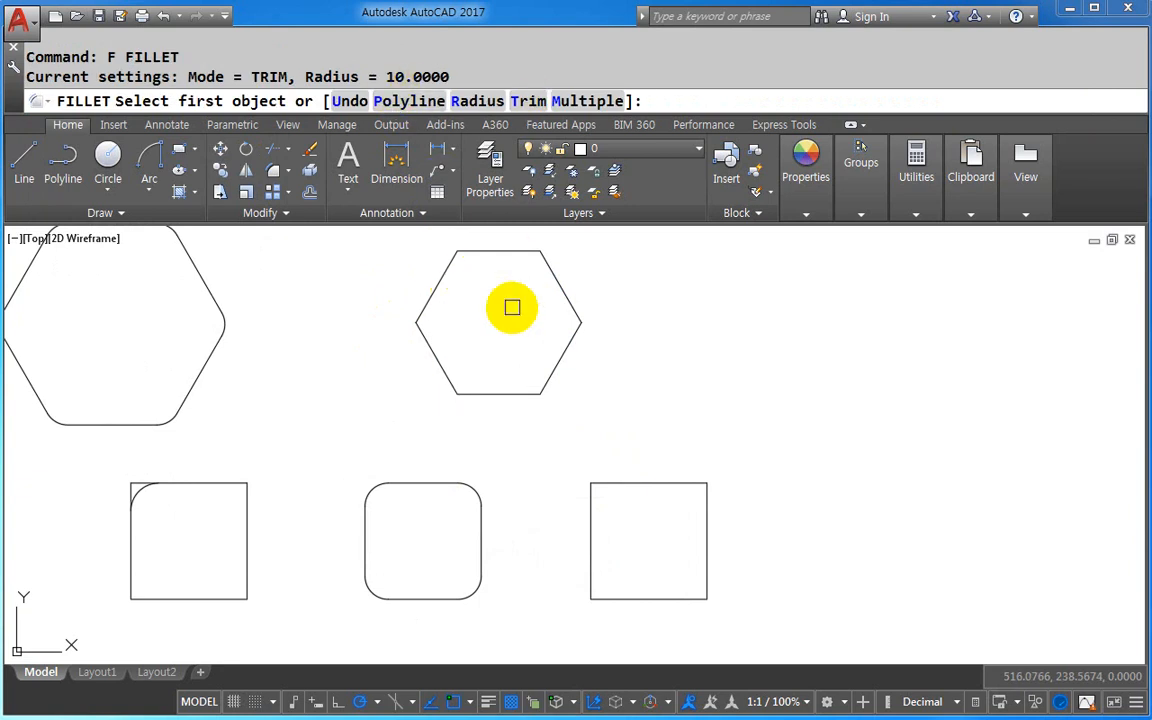
scroll(463, 357, down, 2)
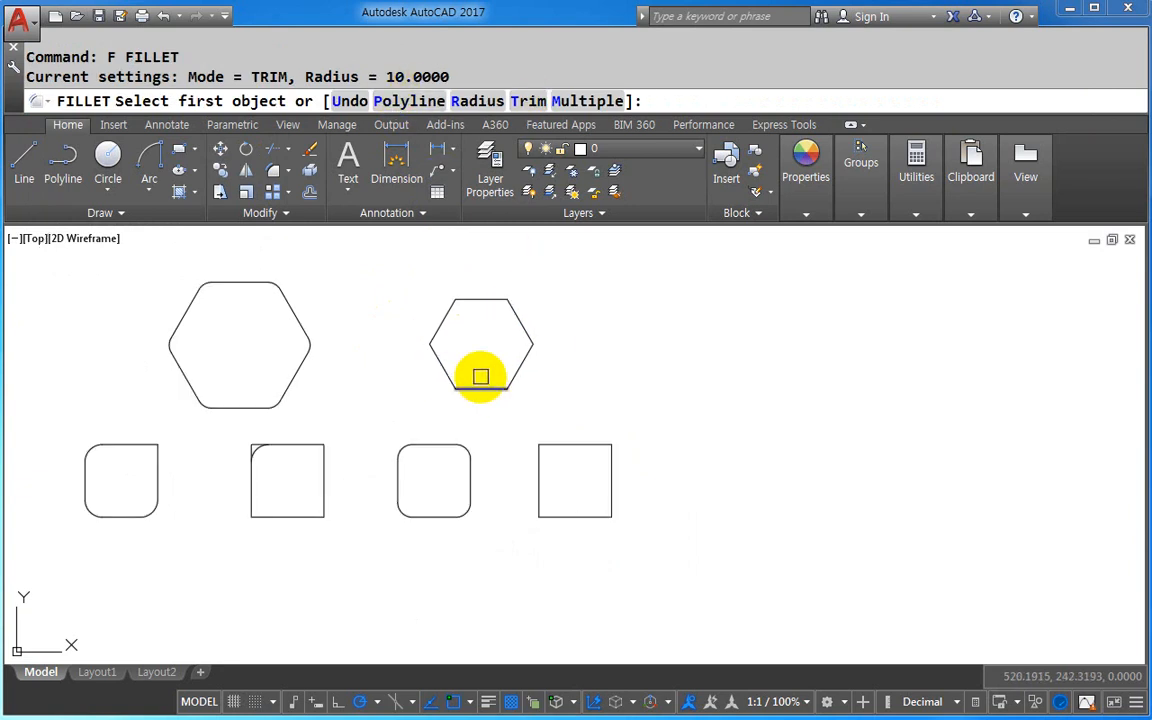
key(Escape)
middle_drag(345, 432, 615, 399)
middle_drag(441, 389, 720, 391)
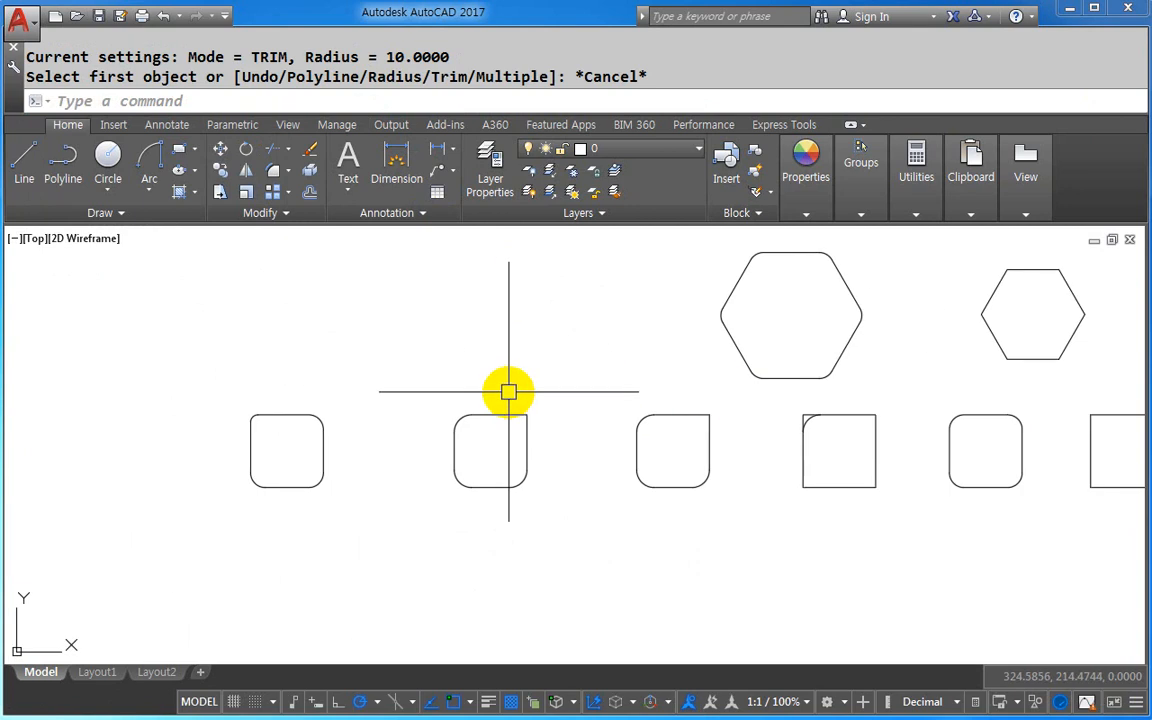
middle_drag(451, 318, 484, 455)
text(REc)
key(Return)
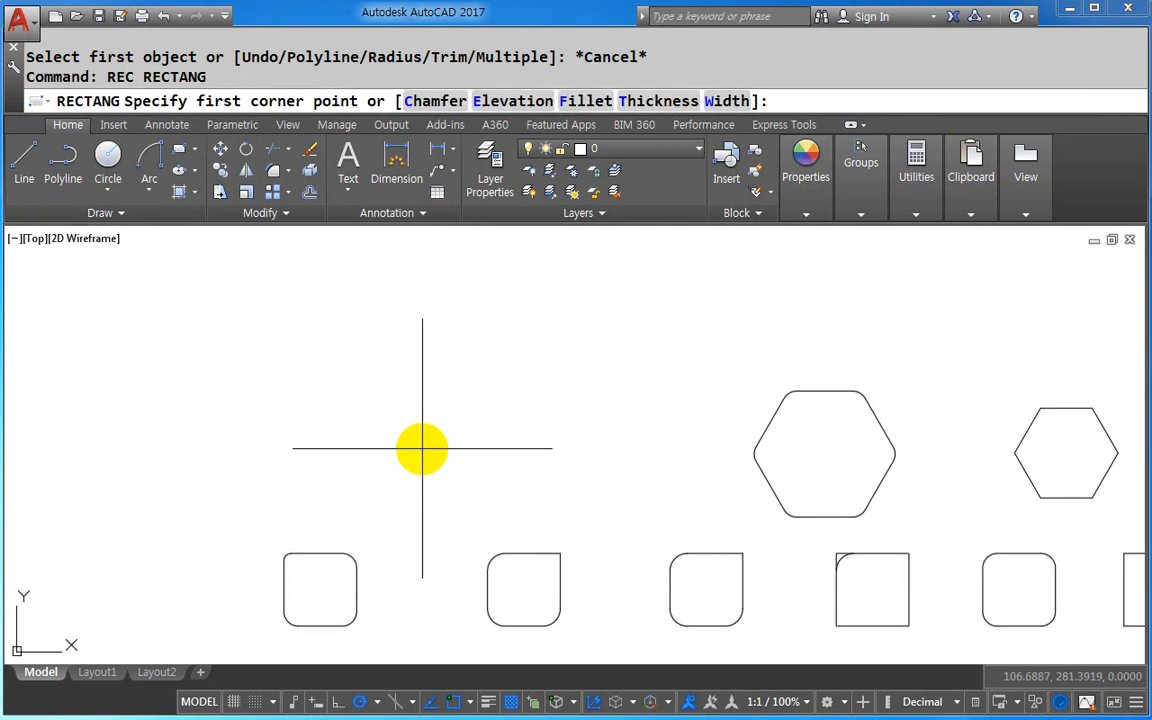
click(422, 449)
click(473, 337)
key(Escape)
key(Escape)
click(491, 470)
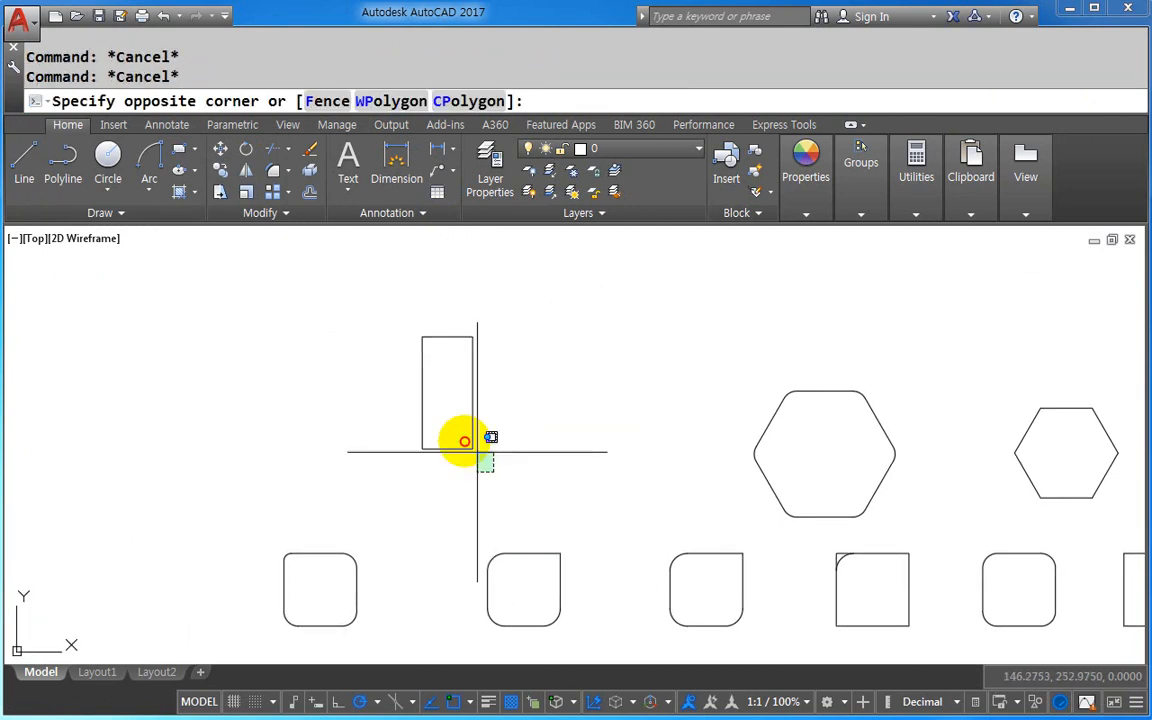
click(370, 356)
key(Delete)
- Draw a 20 by 20 square in the empty space above the first two rounded squares
text(RE)
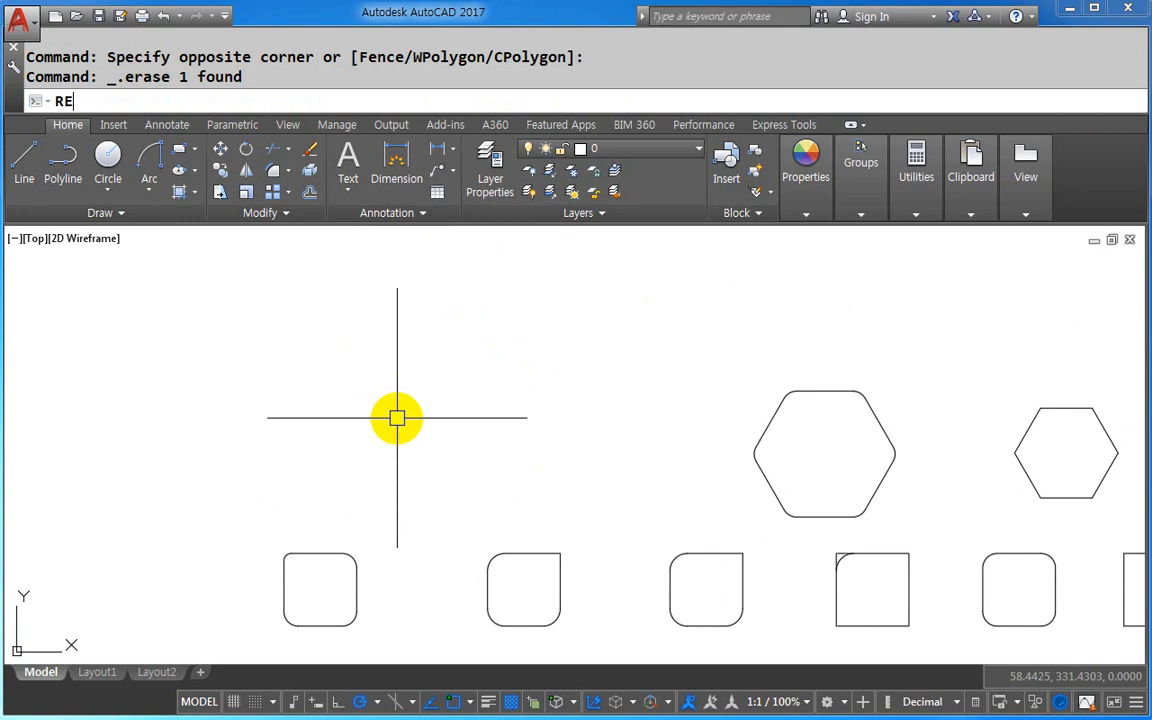
text(c)
key(Return)
click(391, 498)
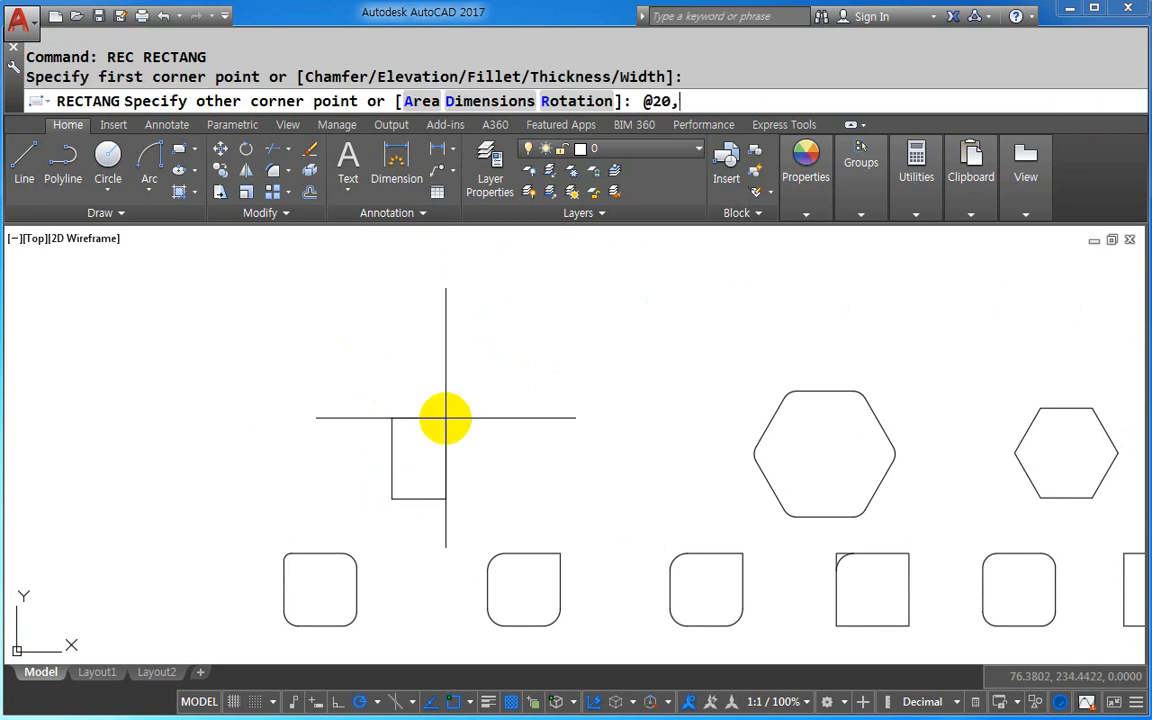
text(@20,20)
key(Return)
- Draw a rectangle 20 wide and 40 high to the right of the small square
text(RE)
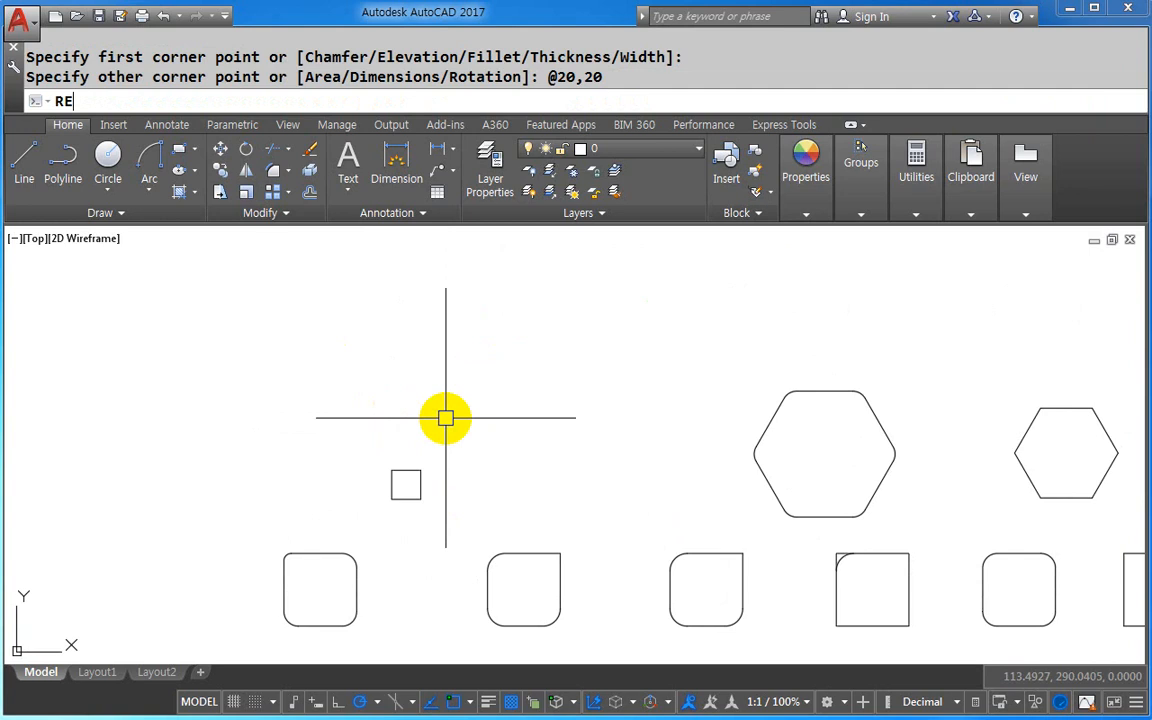
text(C)
key(Return)
click(471, 515)
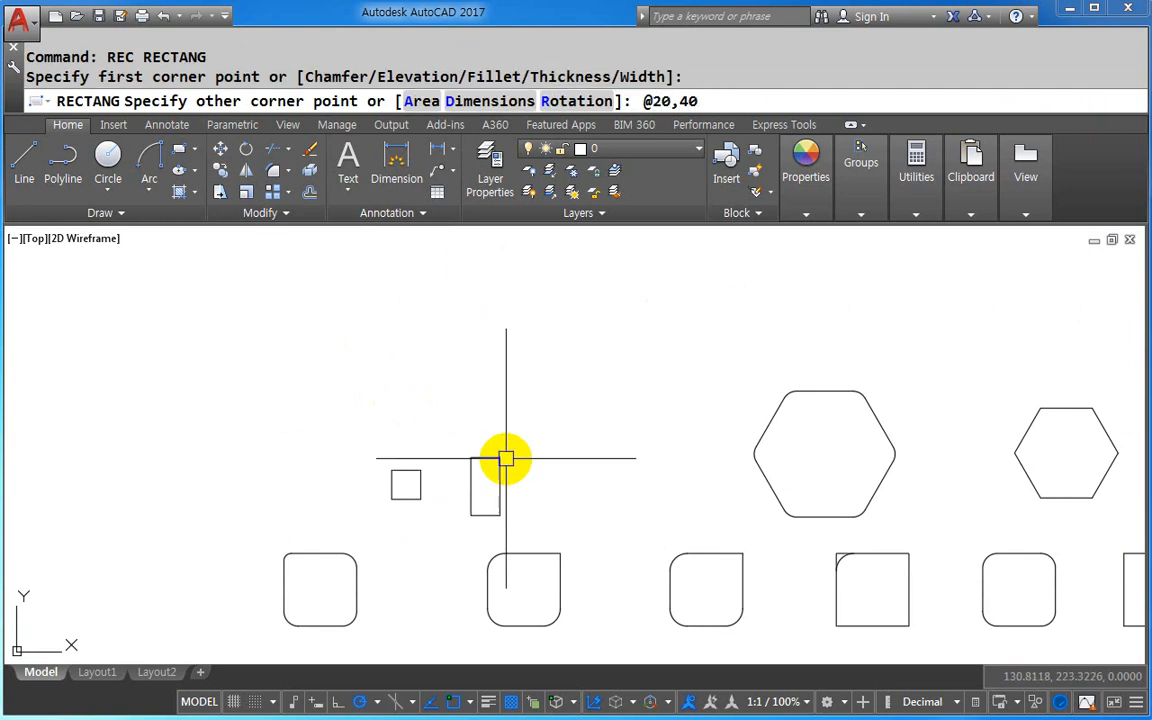
key(Return)
- Move the 20 by 40 rectangle so its centre matches the small square's centre, taking both points with Mid Between 2 Points
scroll(507, 456, up, 2)
middle_drag(463, 489, 489, 463)
text(M)
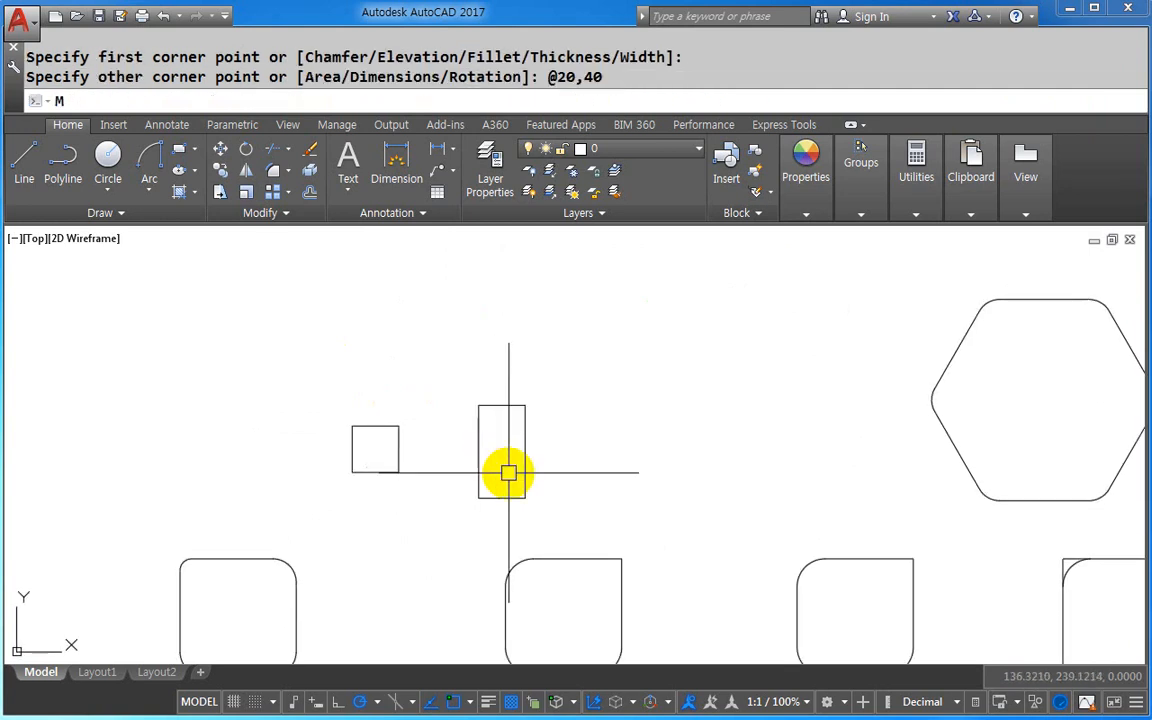
key(Return)
click(481, 451)
key(Return)
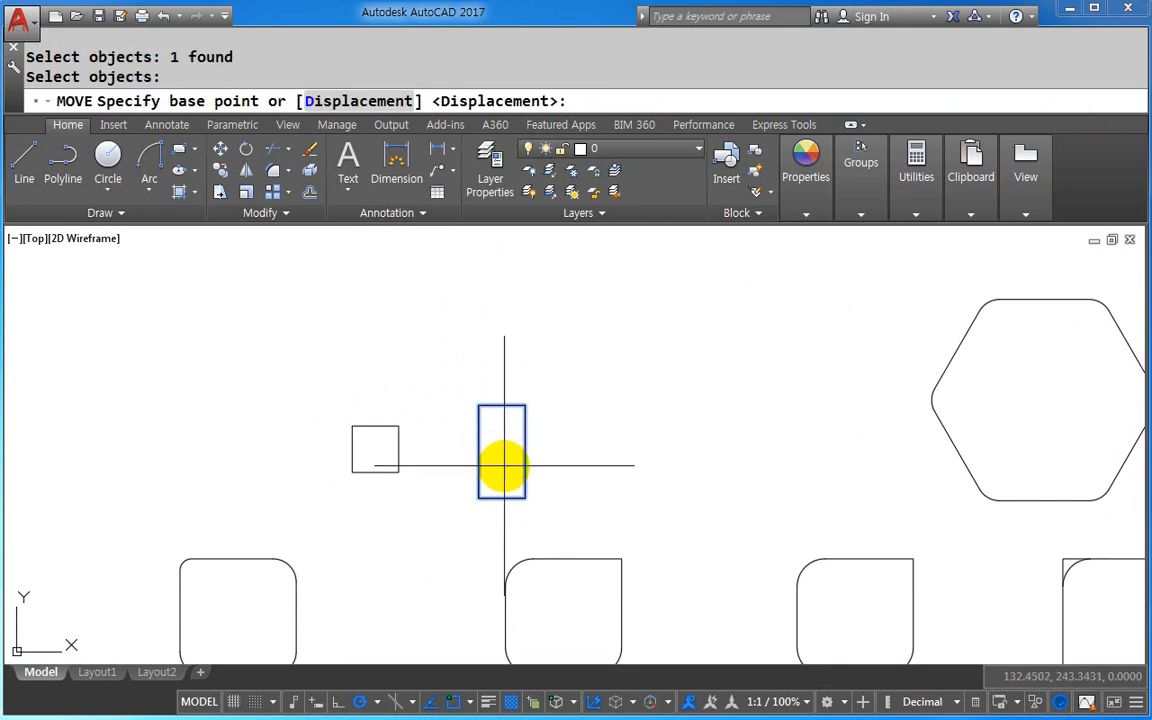
shift+right_click(504, 465)
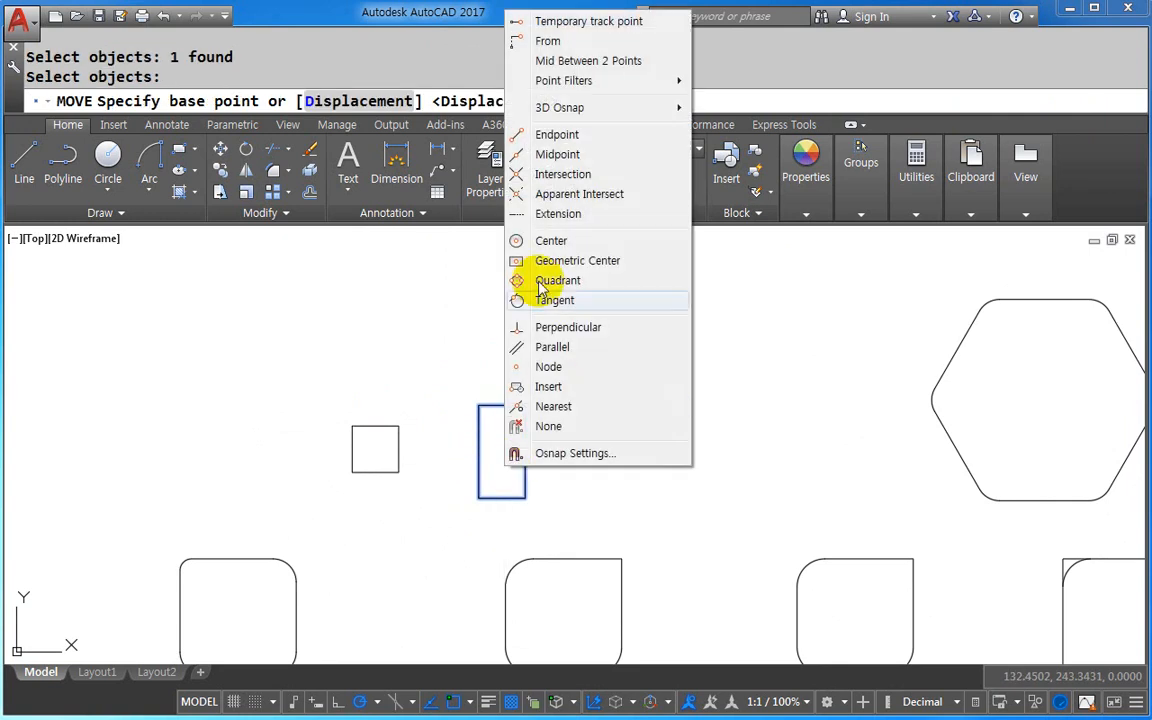
click(574, 62)
click(483, 452)
click(522, 452)
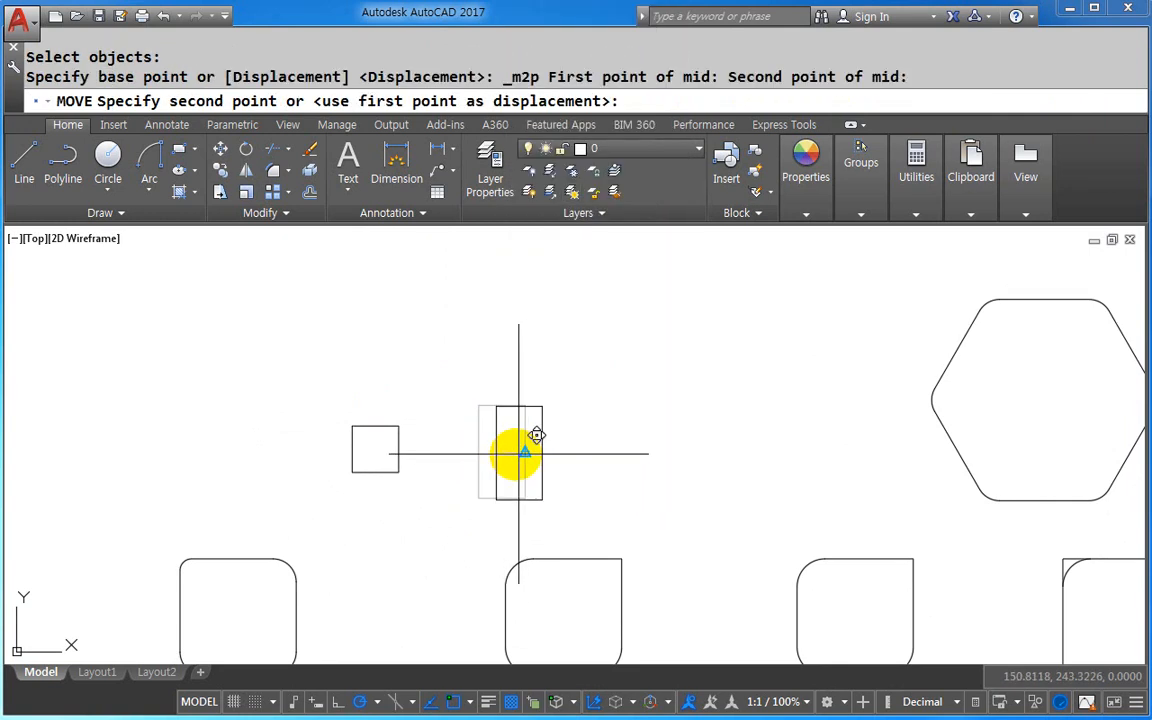
shift+right_click(447, 450)
click(516, 316)
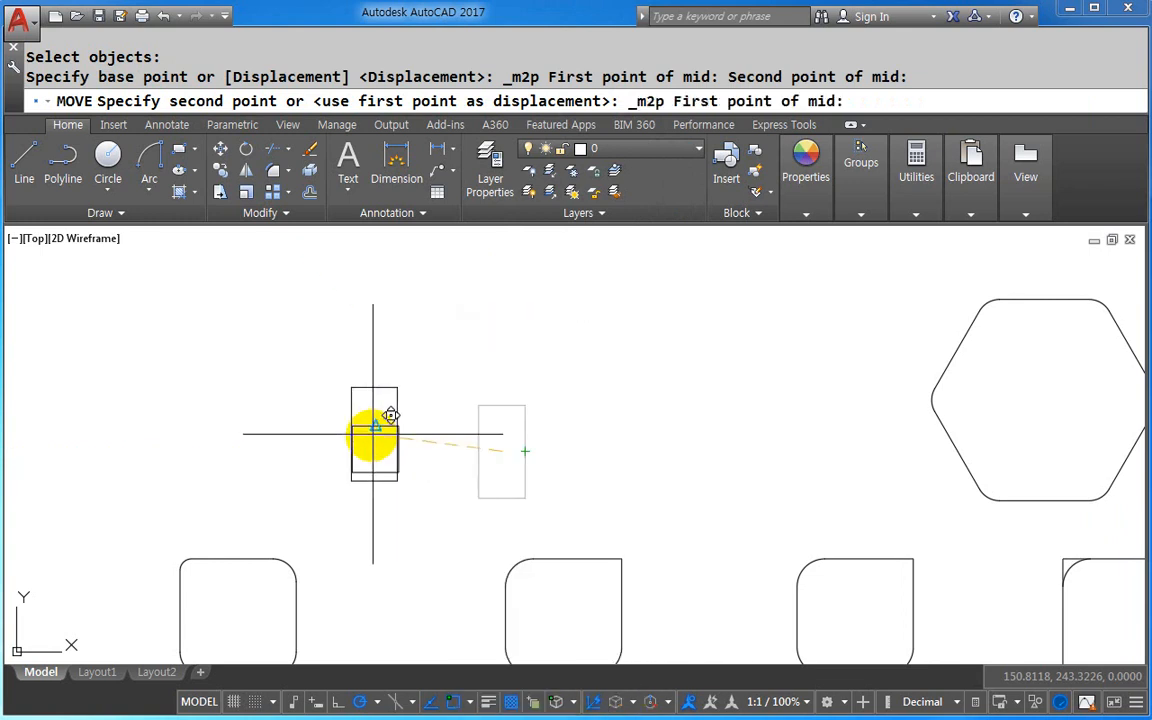
click(357, 442)
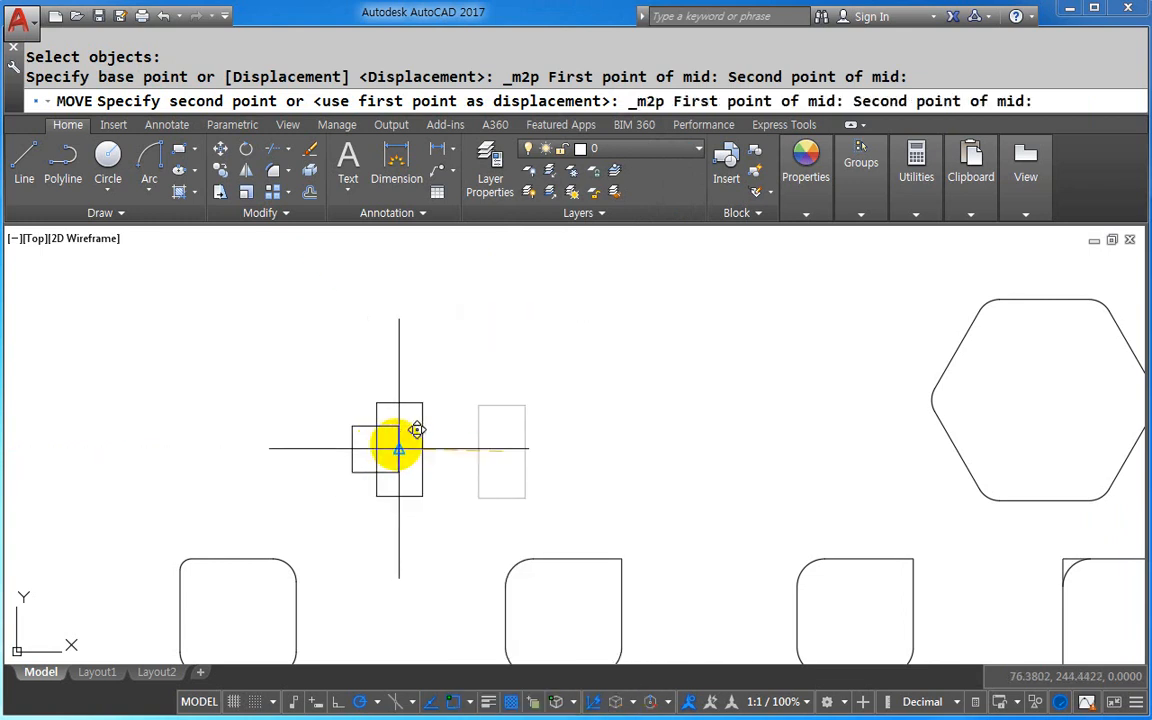
click(409, 472)
key(Escape)
- Explode the small square and the overlapping tall rectangle into separate lines
scroll(411, 473, up, 5)
text(x)
key(Return)
click(472, 484)
click(265, 404)
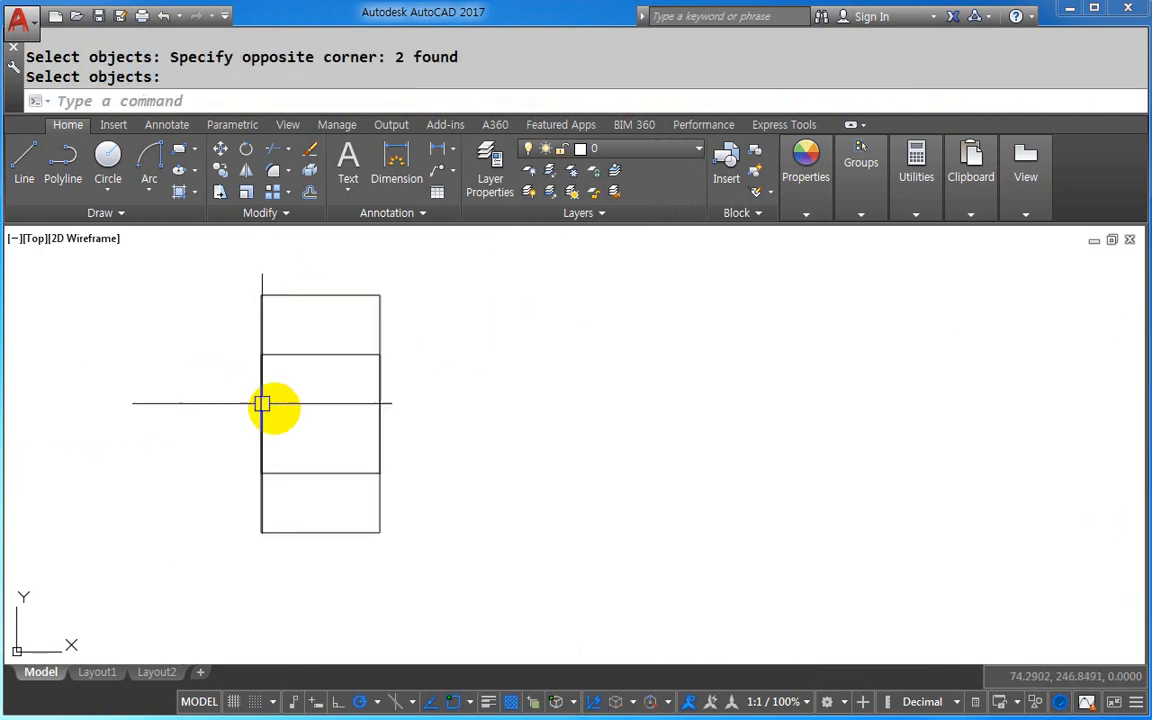
key(Return)
- Copy the exploded square and rectangle together to an empty spot on their right
scroll(354, 485, down, 4)
text(co)
key(Return)
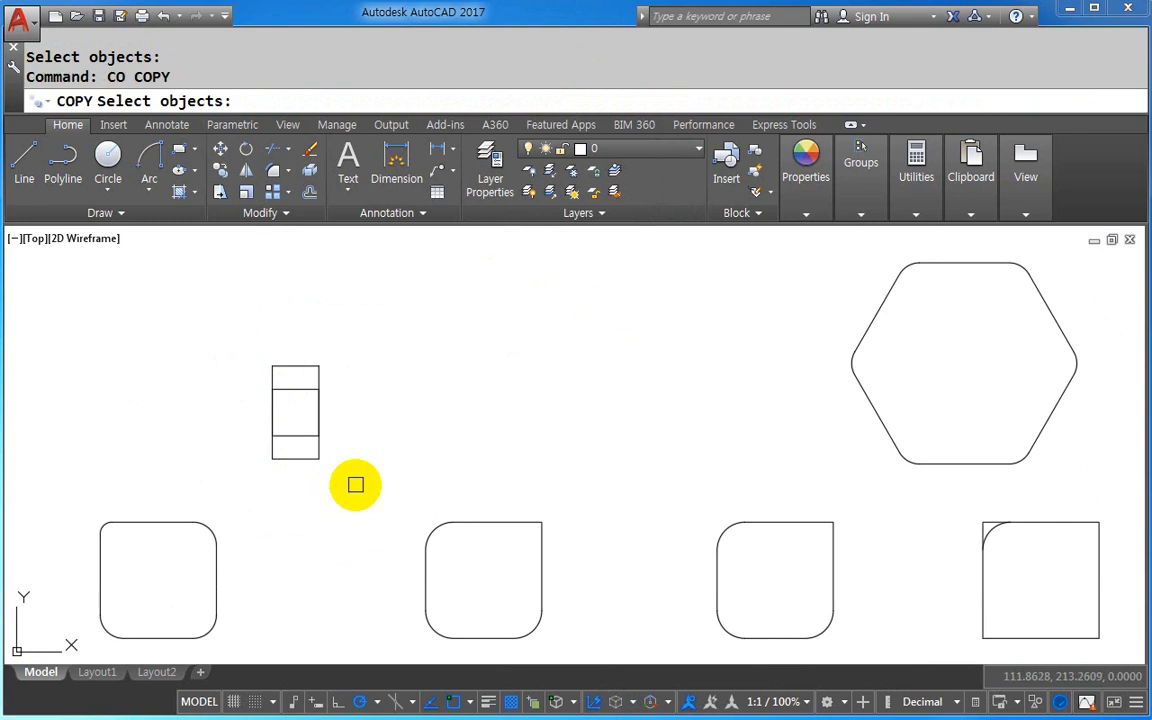
click(355, 481)
click(239, 324)
key(Return)
click(319, 459)
key(Escape)
scroll(311, 406, up, 2)
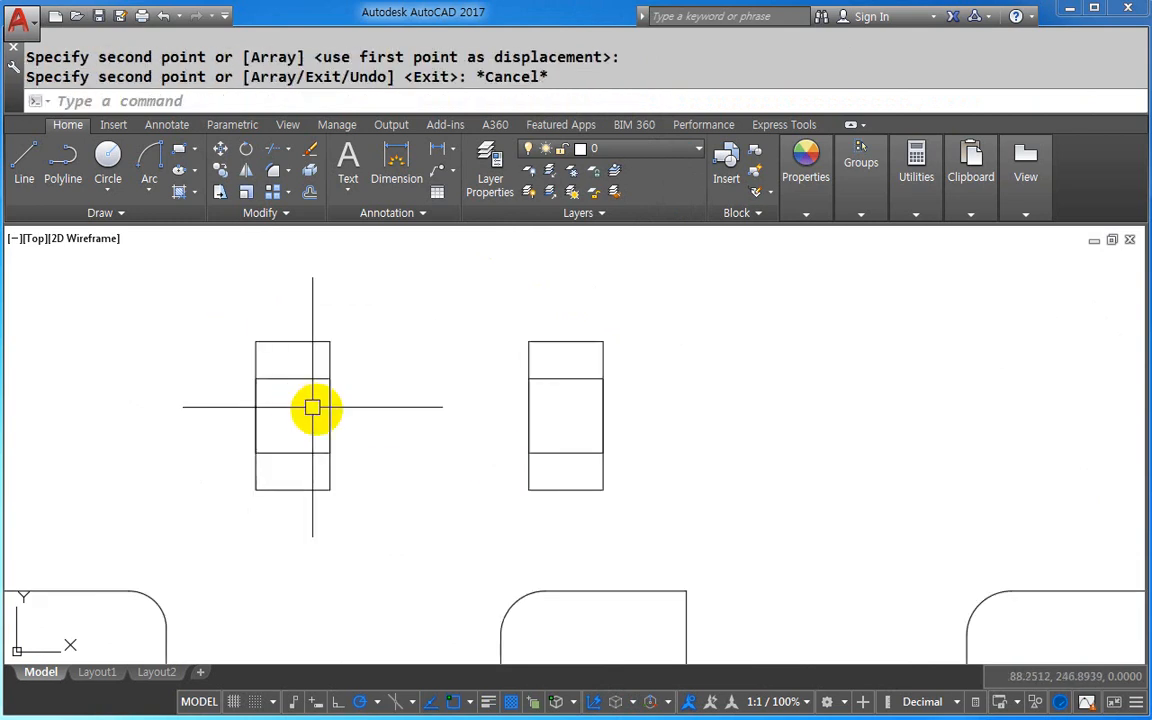
click(373, 410)
click(249, 398)
key(Escape)
key(Escape)
click(291, 476)
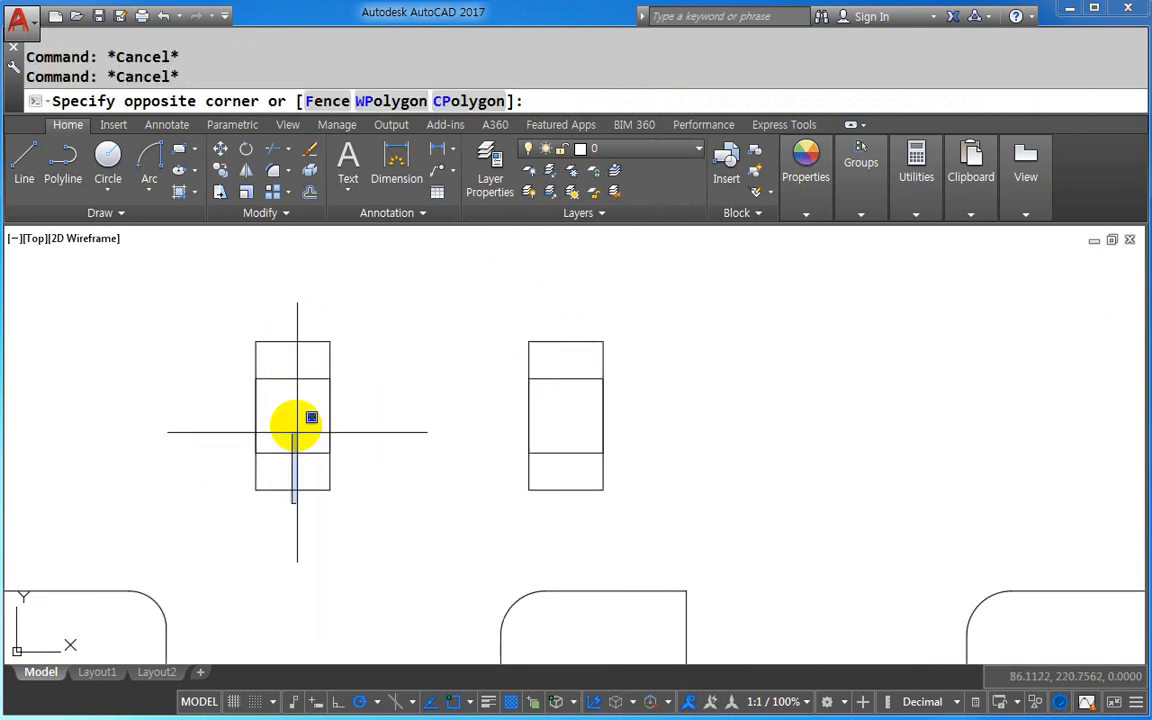
click(290, 329)
key(Escape)
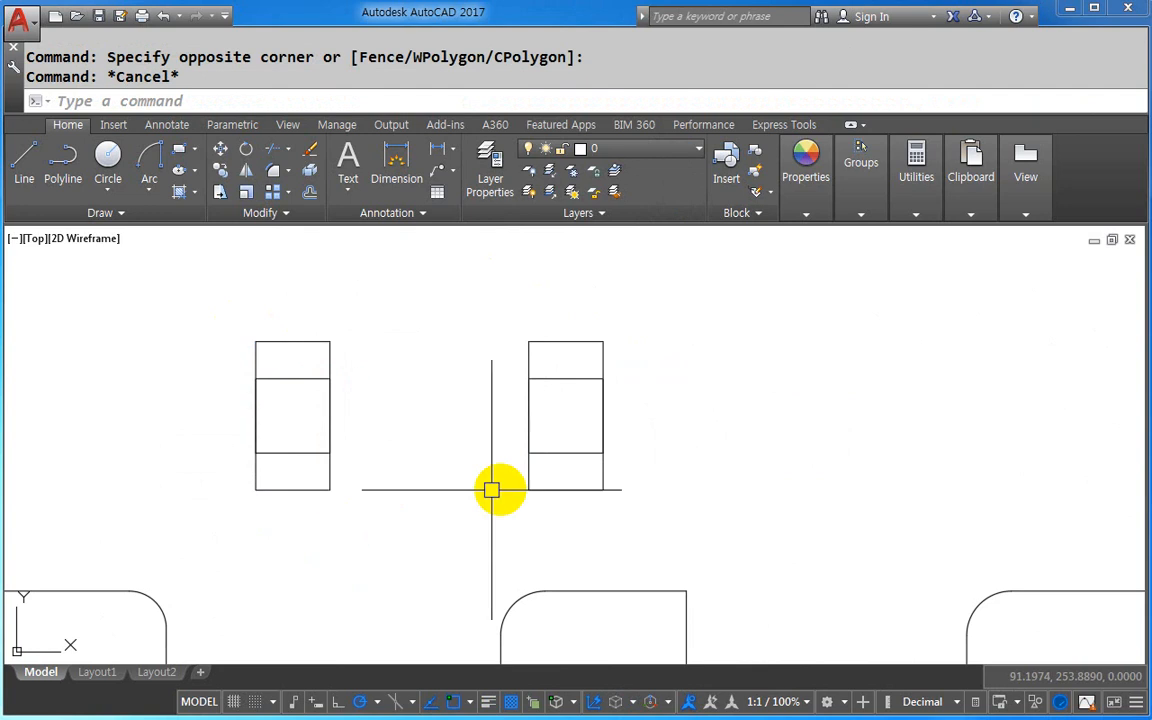
- Erase the horizontal lines of the original square and rectangle pair, and undo the erasure
middle_drag(488, 488, 500, 472)
click(317, 511)
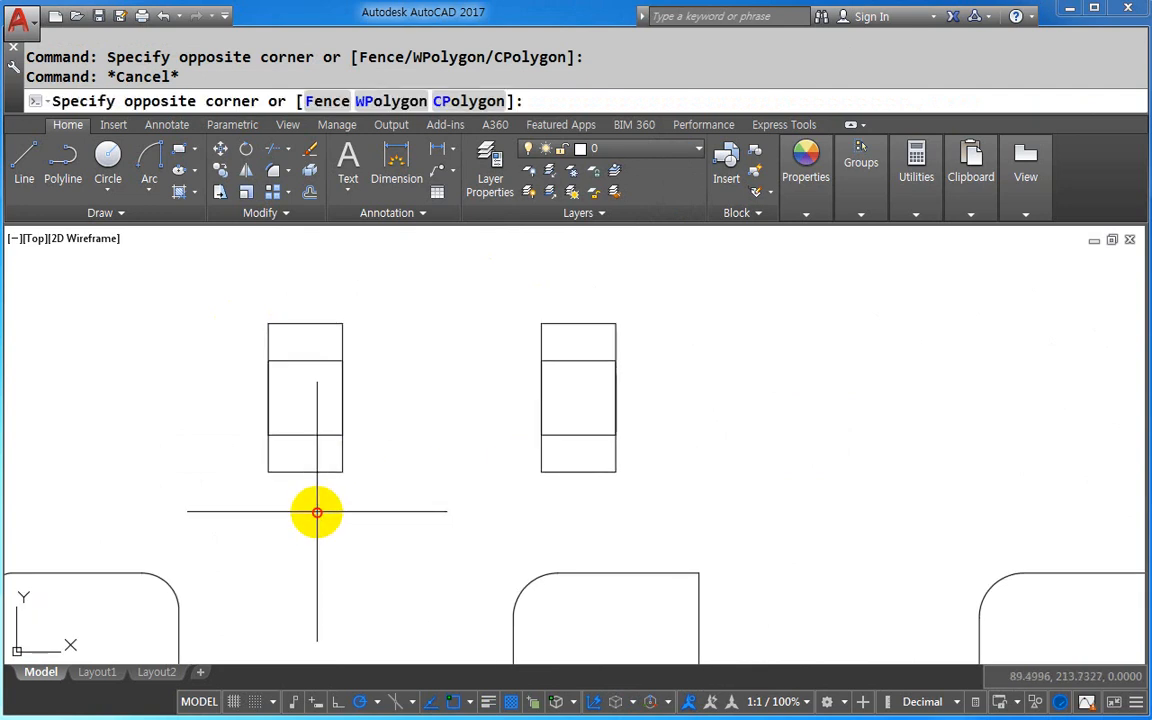
click(291, 298)
key(Delete)
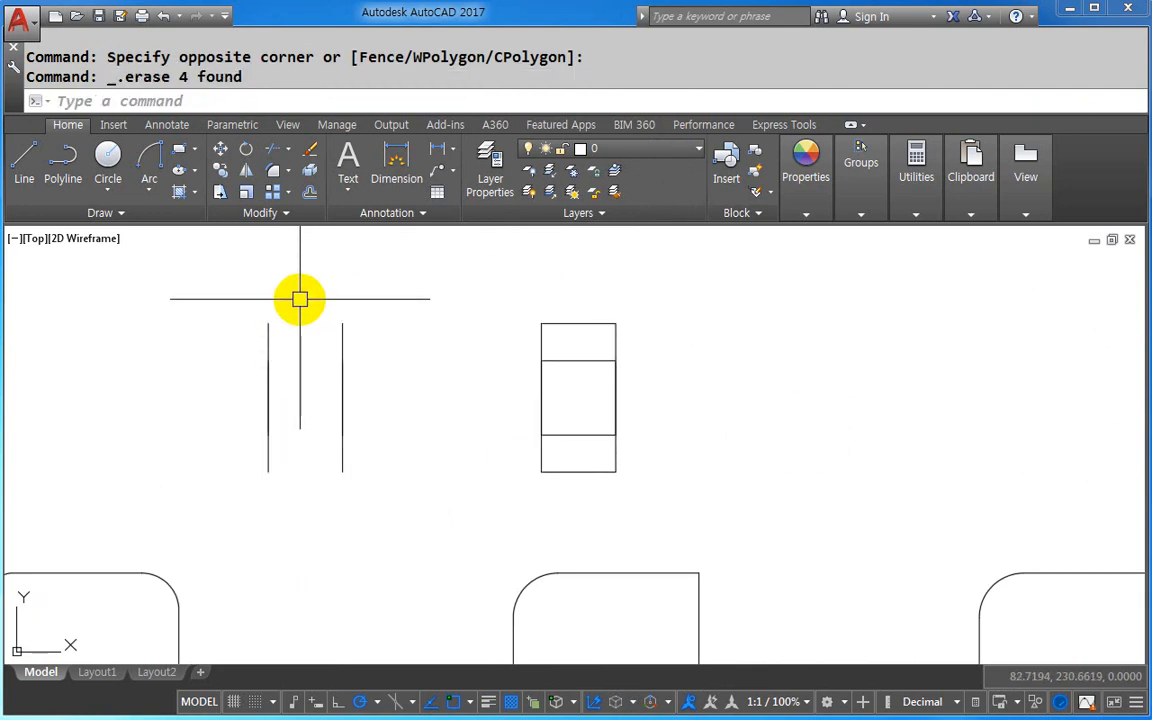
text(u)
key(Return)
key(Escape)
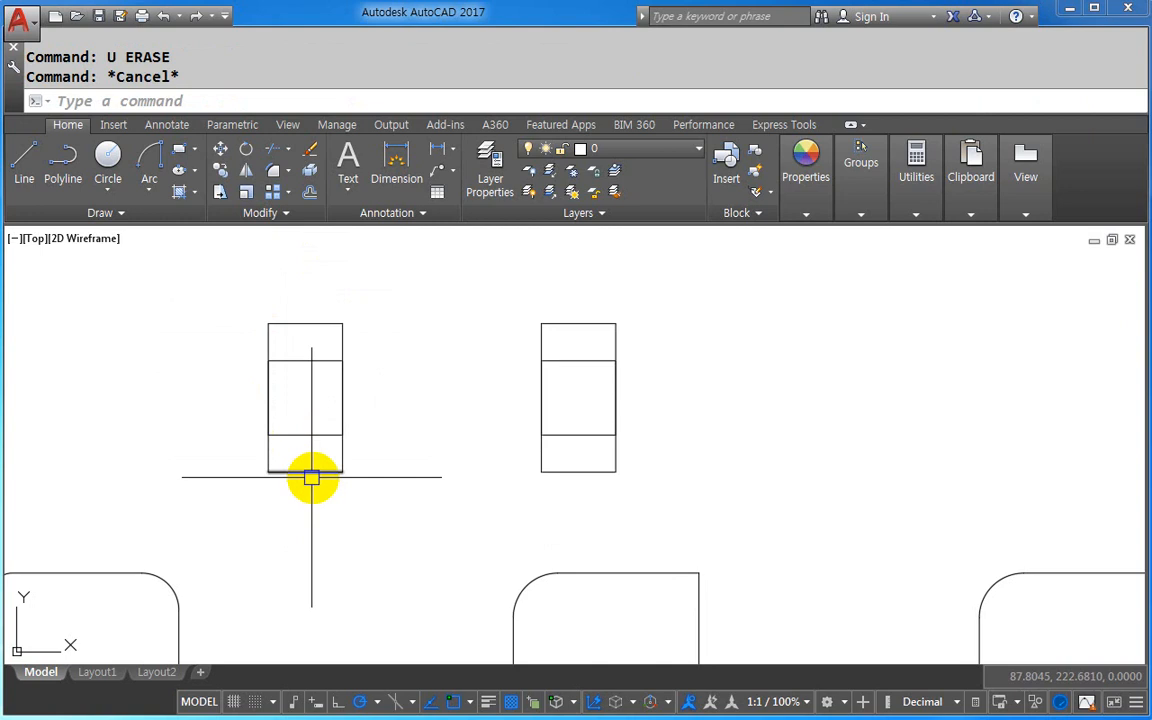
- Try erasing the four horizontal lines of the left square and rectangle pair again, and undo it
text(x)
key(Return)
key(Return)
scroll(310, 471, up, 2)
click(309, 506)
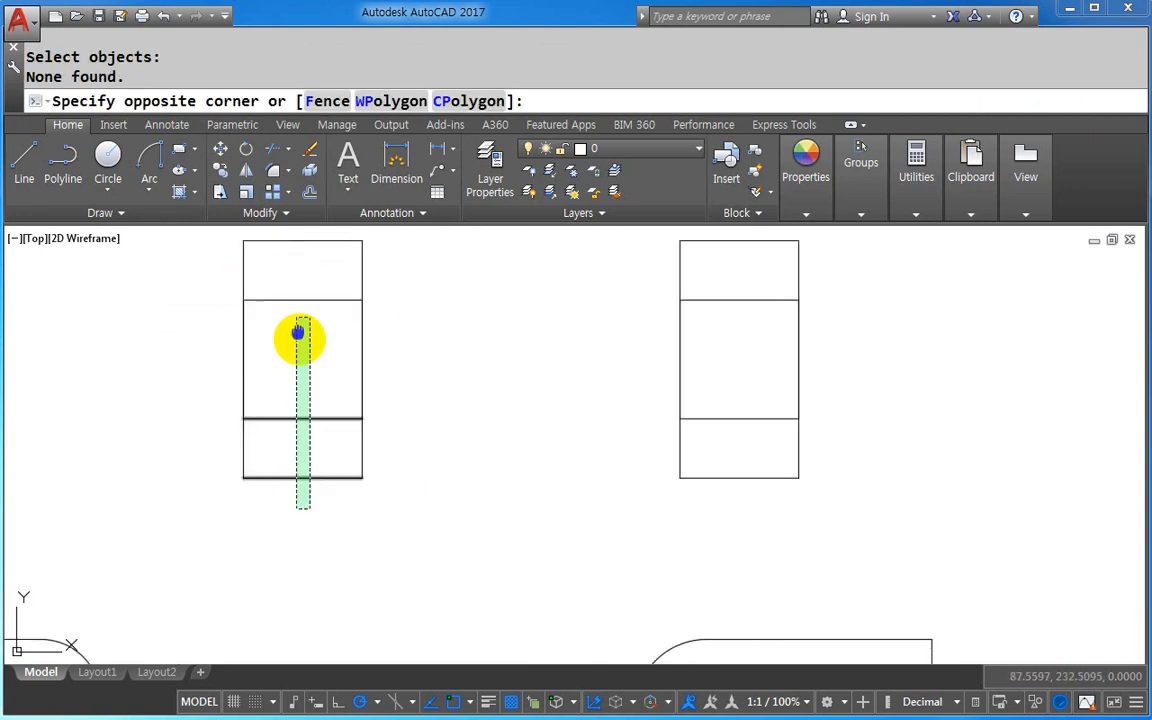
middle_drag(298, 334, 306, 380)
click(304, 280)
key(Delete)
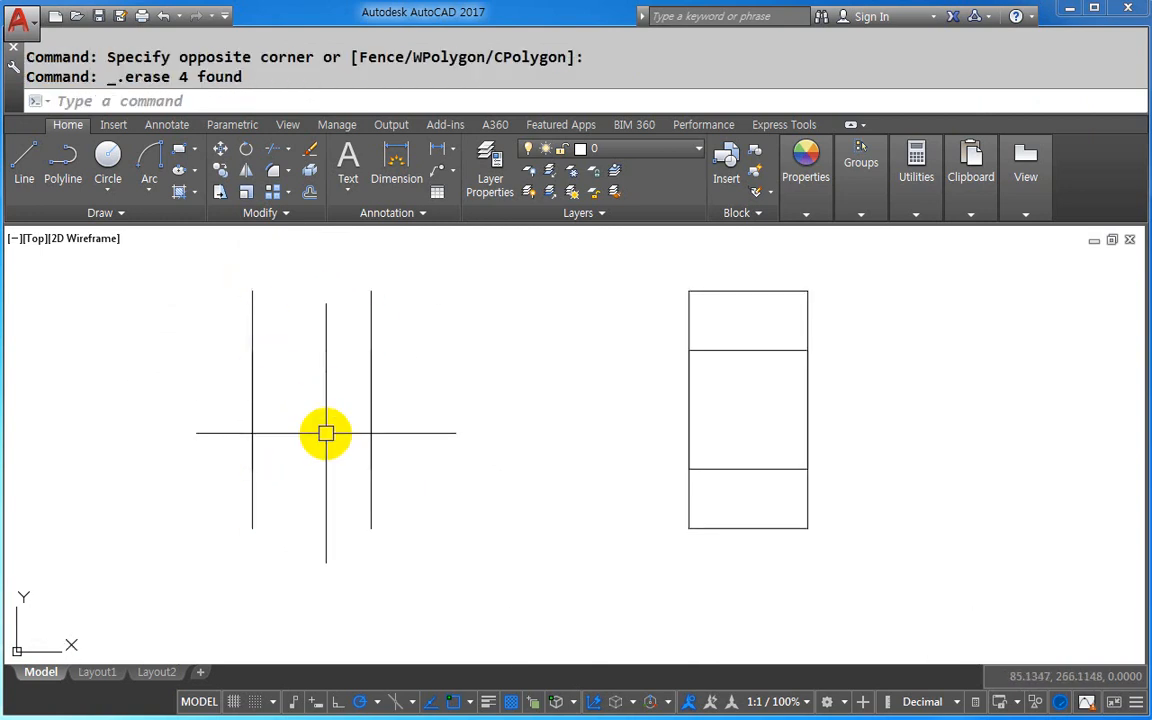
text(u)
key(Return)
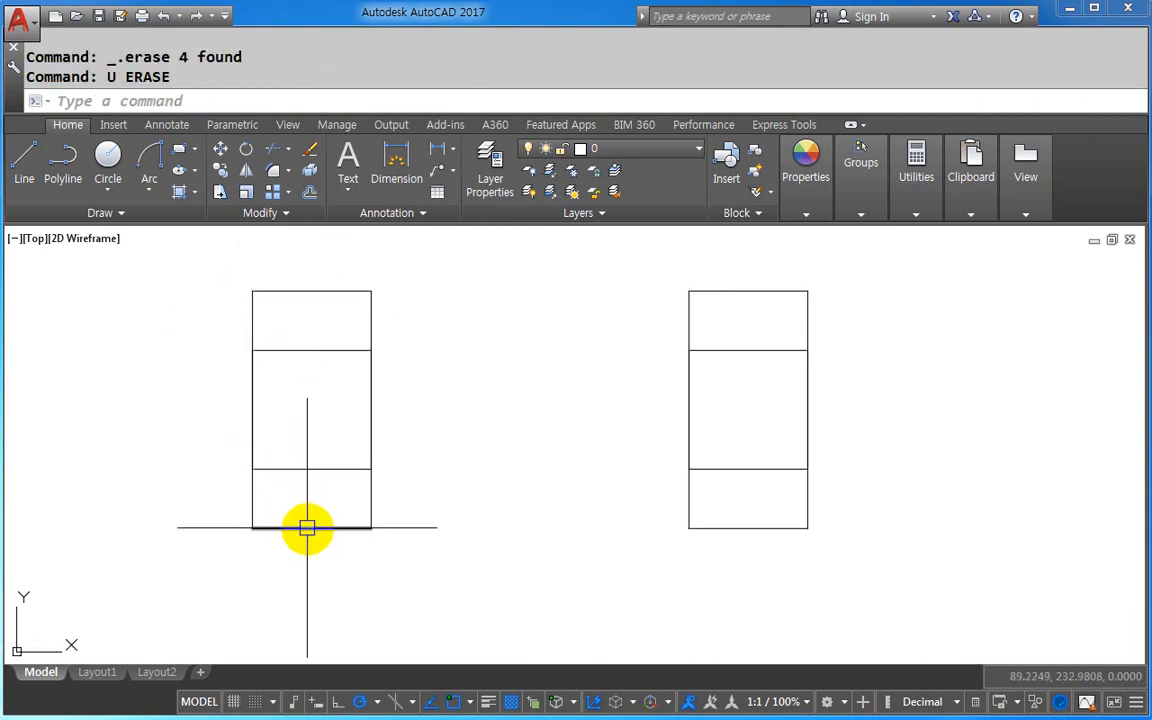
- Erase the four vertical lines of the left square and rectangle pair, leaving its horizontal lines
click(422, 396)
click(267, 458)
key(Delete)
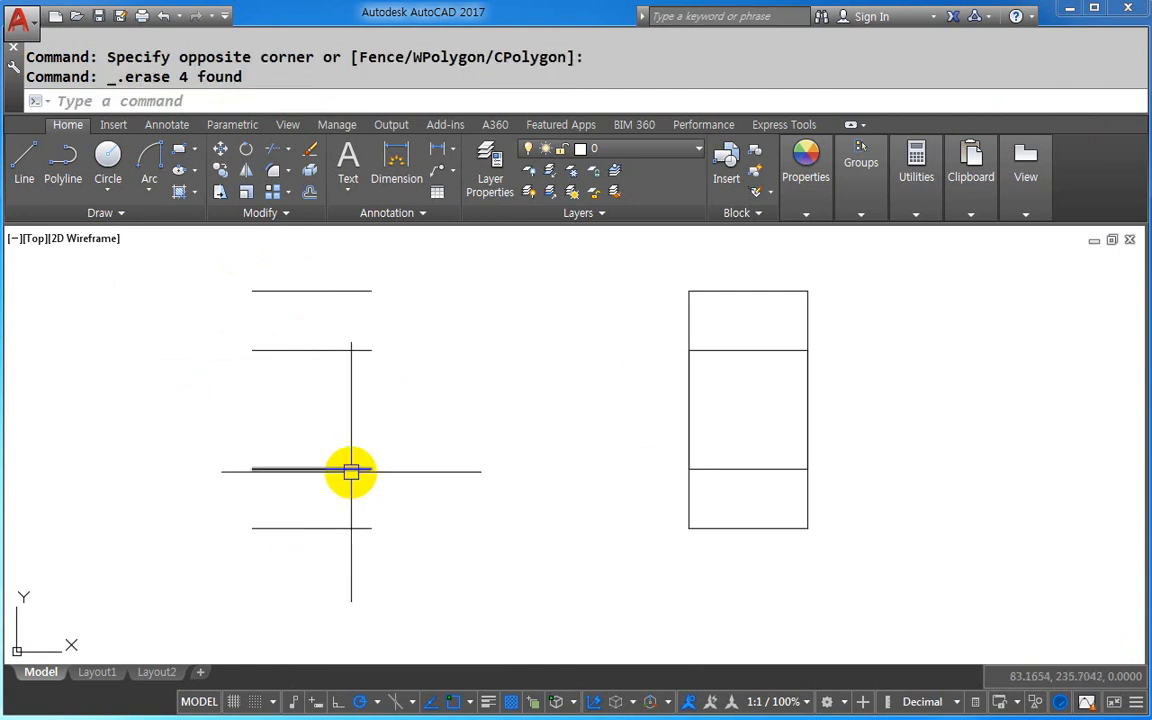
- Draw a two-point circle through the left endpoints of the two inner horizontal lines
text(c)
key(Return)
click(476, 100)
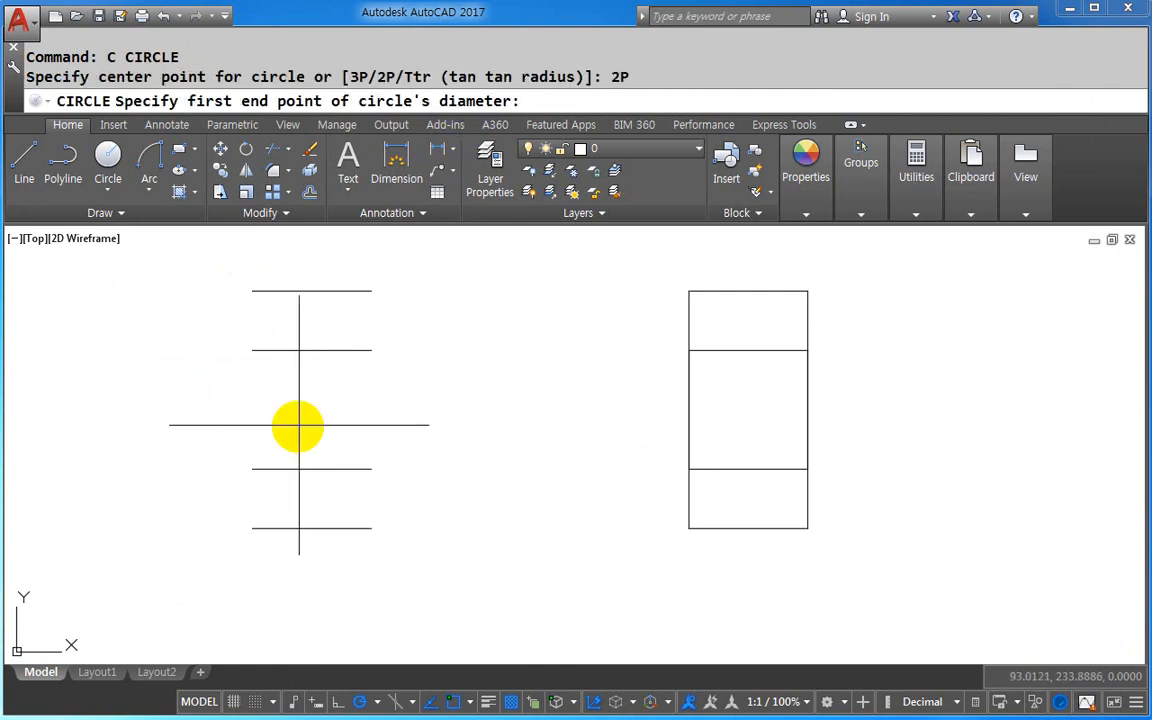
click(252, 468)
click(252, 350)
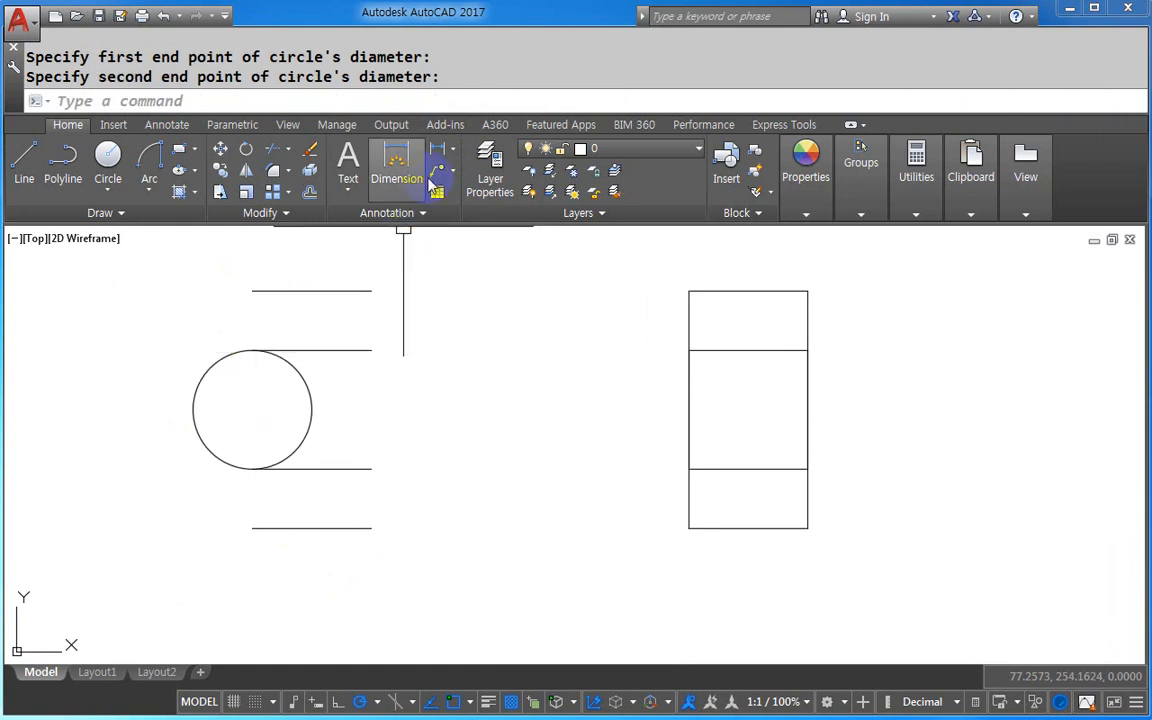
- Draw a two-point circle through the left endpoints of the two outer horizontal lines
text(c)
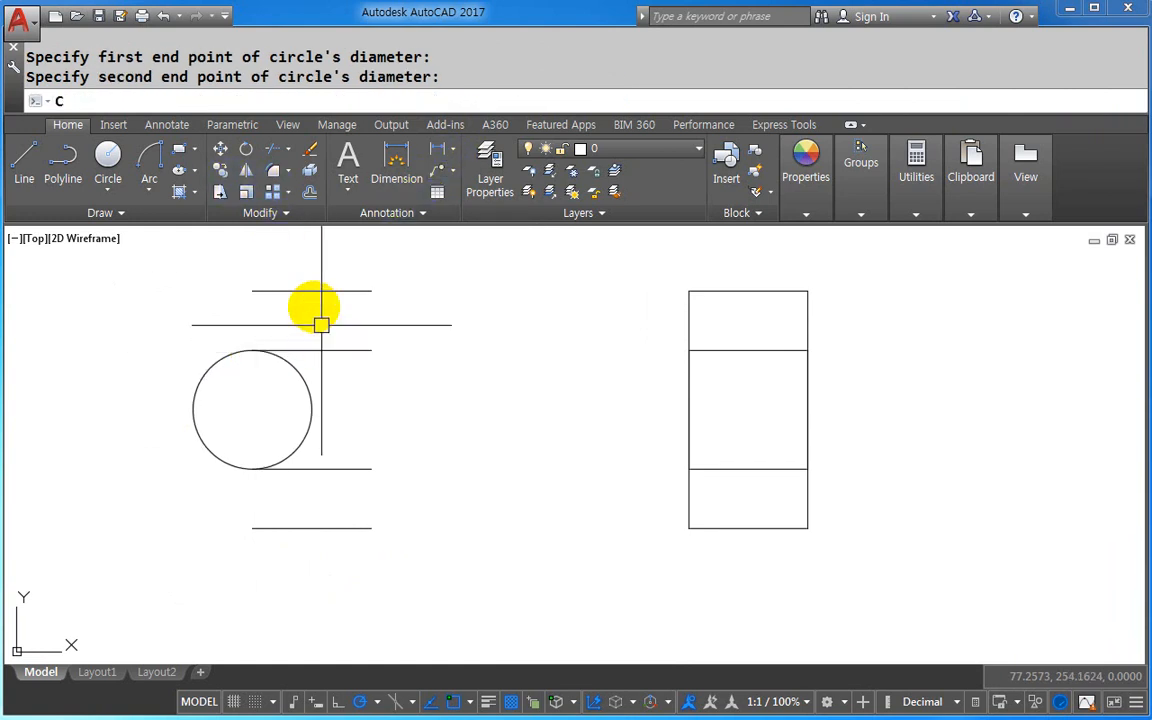
key(Return)
click(470, 103)
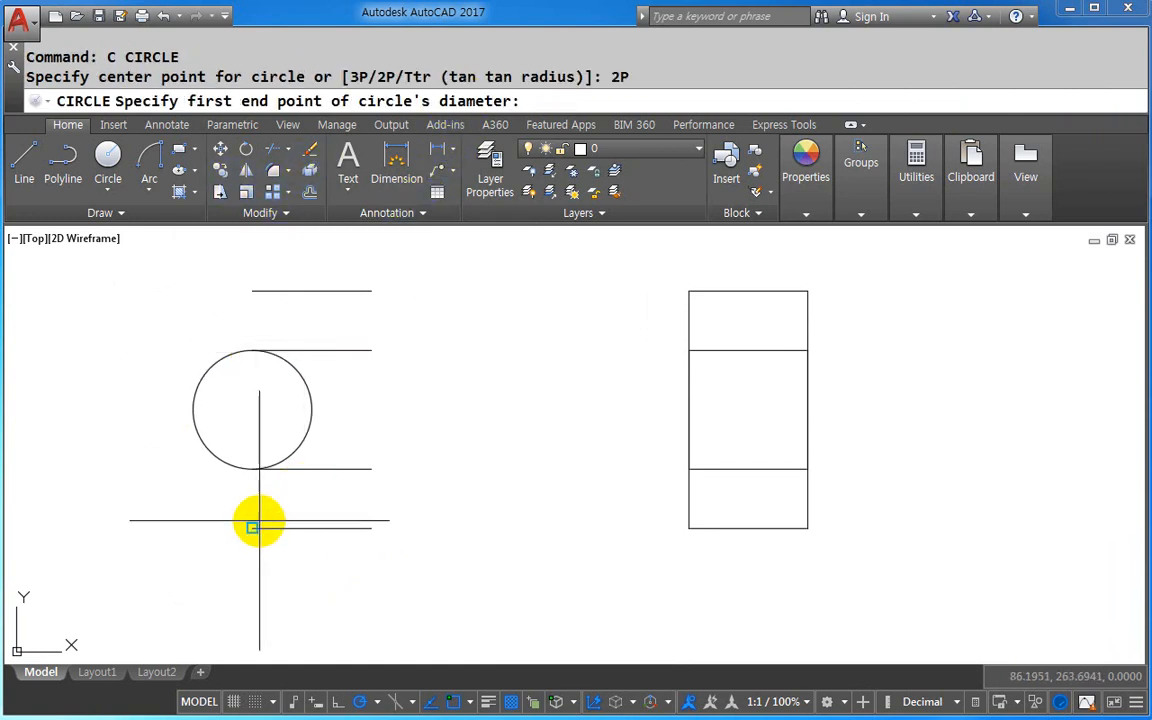
click(252, 528)
click(252, 290)
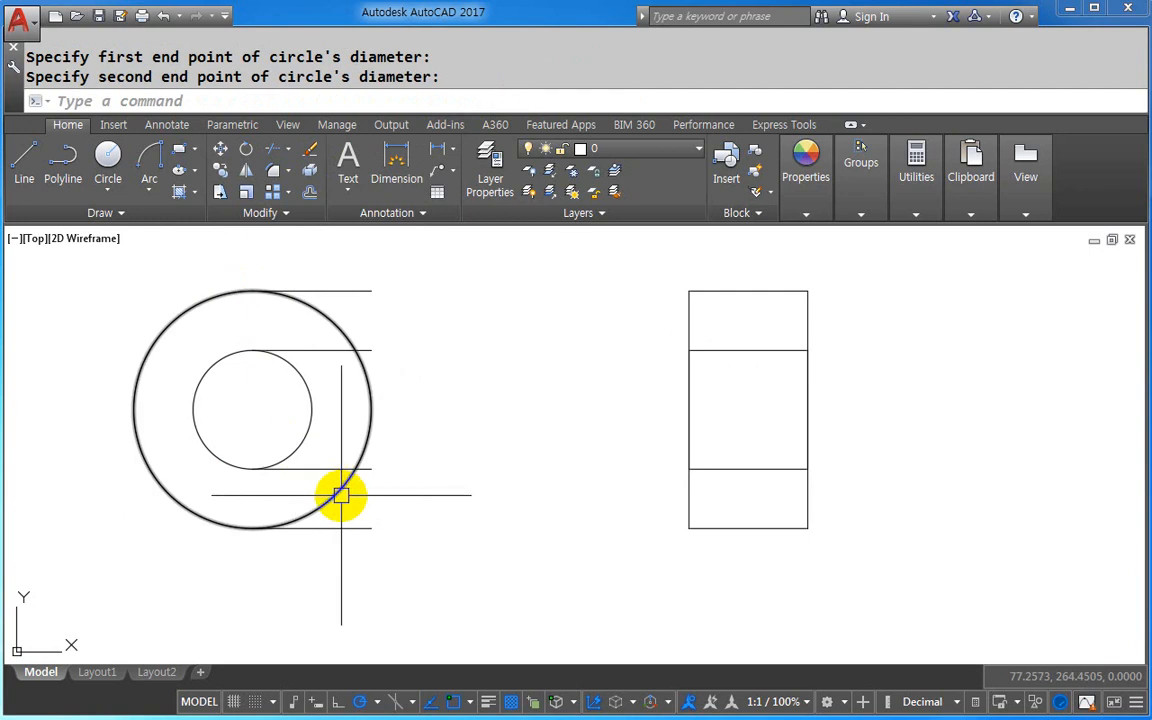
- Trim away the right half of the small circle, using the two inner horizontal lines as cutting edges
text(tr)
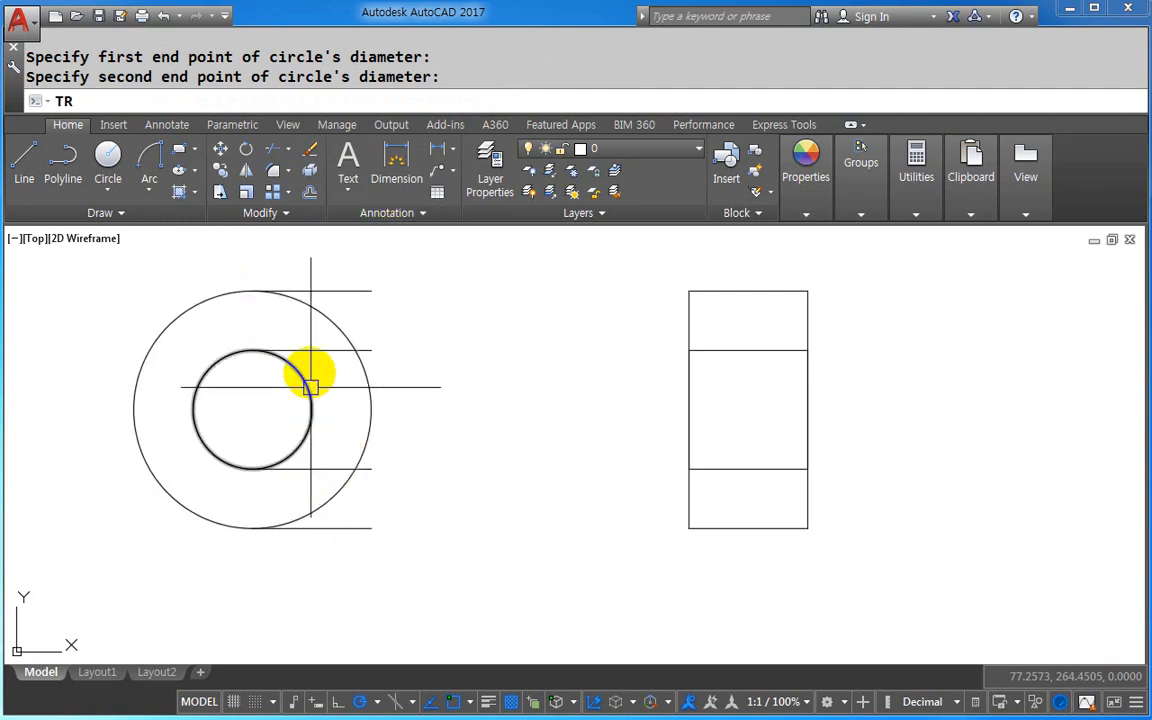
key(Return)
click(310, 350)
click(318, 467)
key(Return)
click(303, 442)
key(Escape)
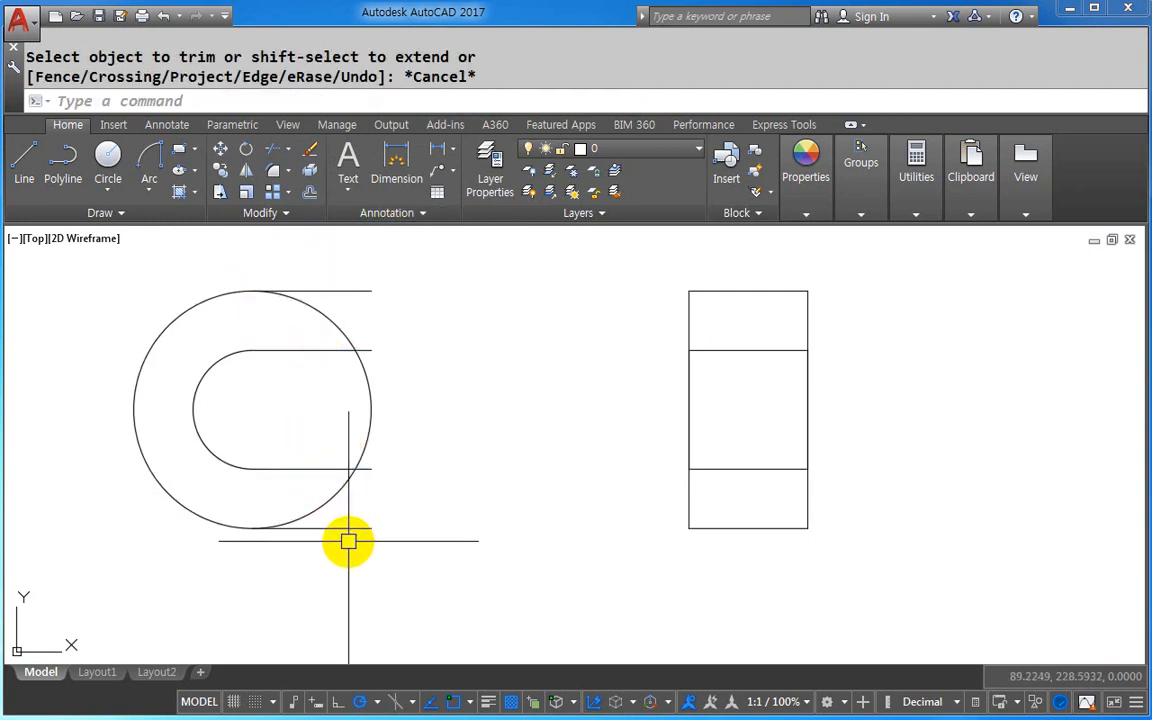
- Trim away the right half of the large circle, using the two outer horizontal lines as cutting edges
key(Return)
click(345, 292)
click(324, 527)
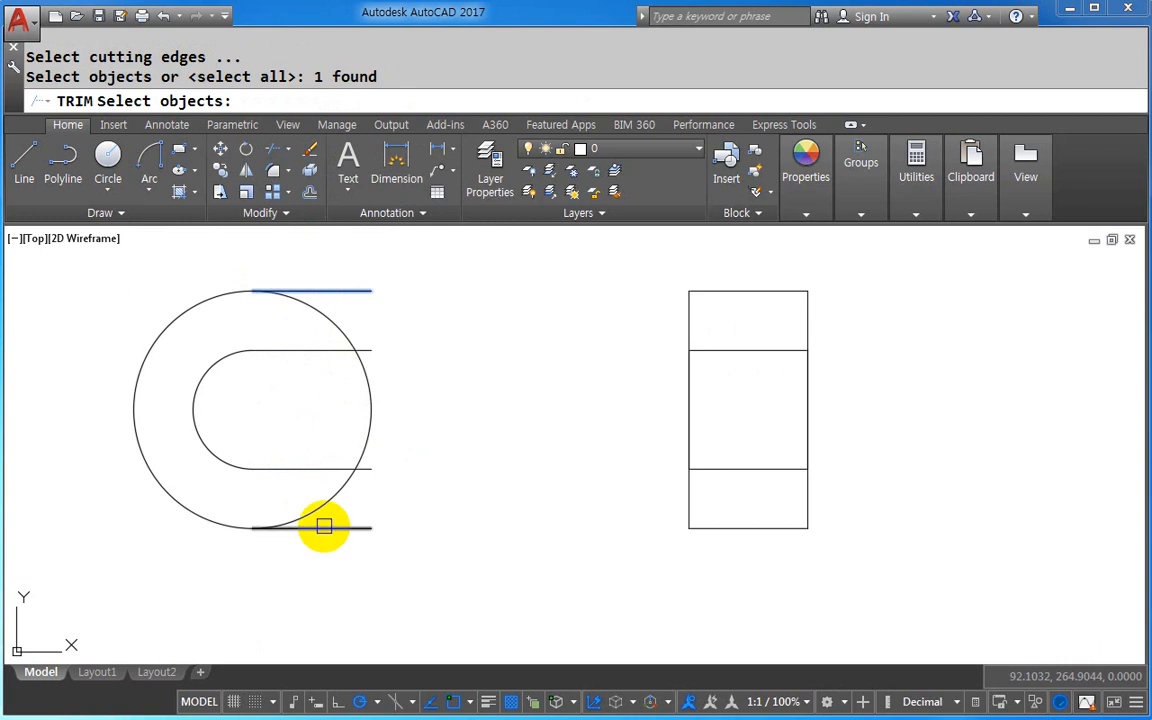
key(Return)
click(323, 497)
key(Escape)
- Draw a two-point circle through the right endpoints of the two inner horizontal lines
text(c)
key(Return)
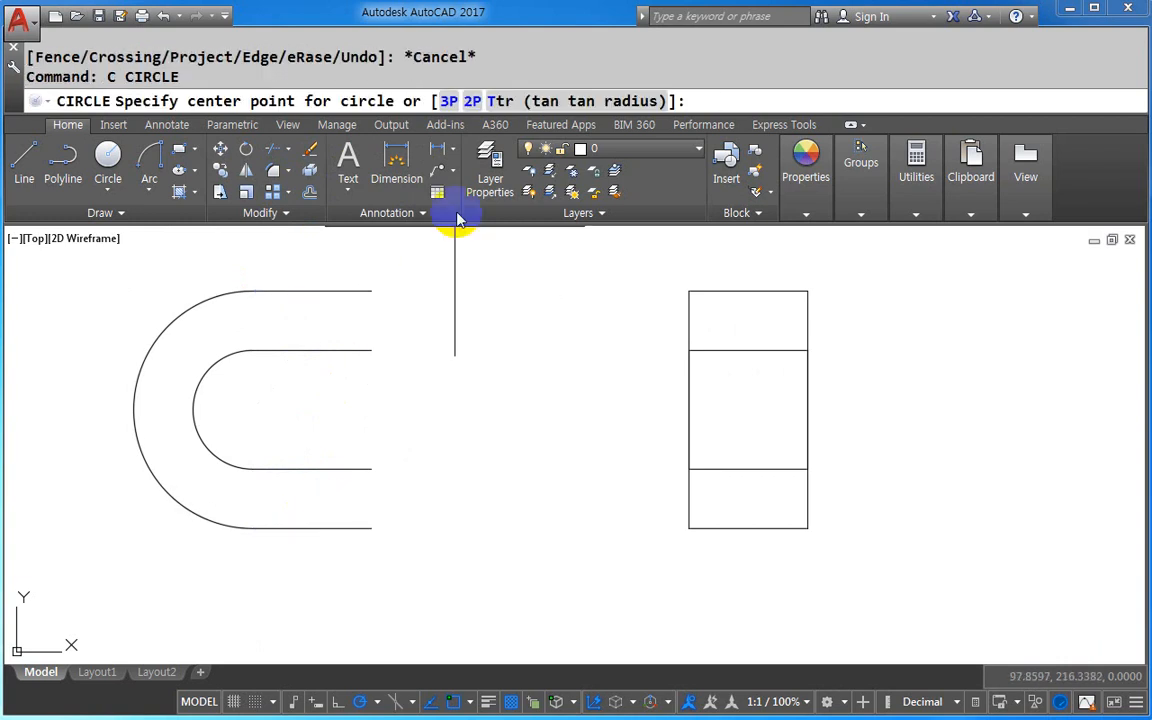
click(472, 102)
click(372, 468)
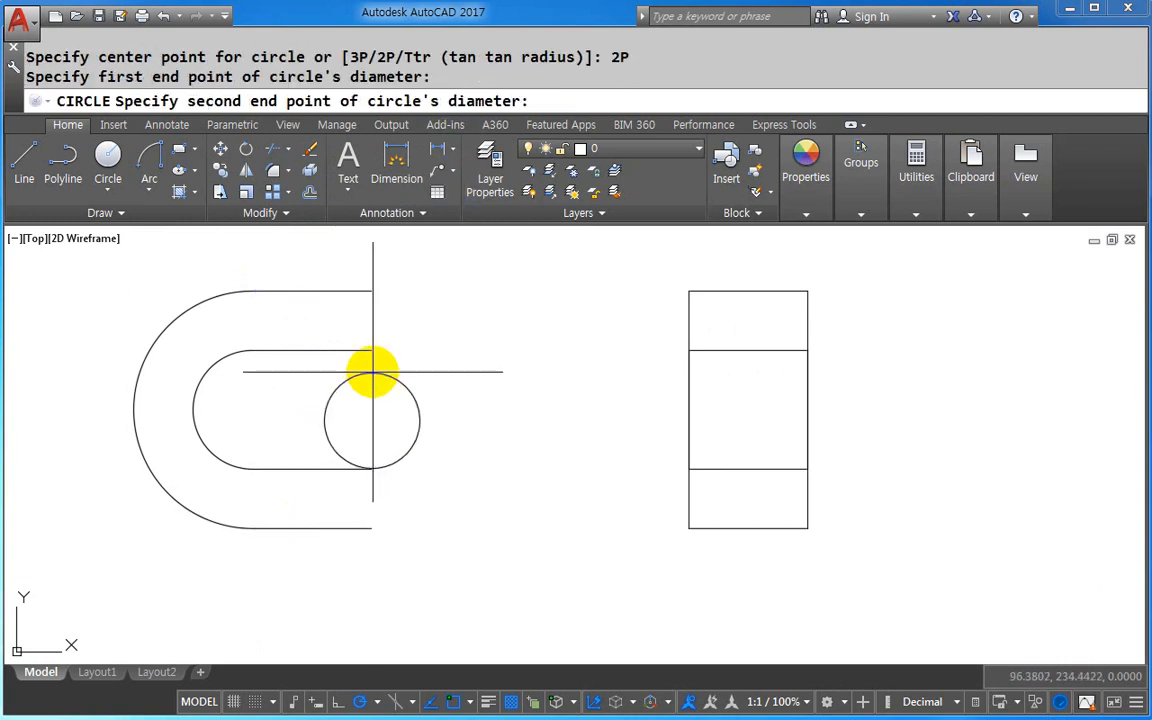
click(372, 350)
click(437, 149)
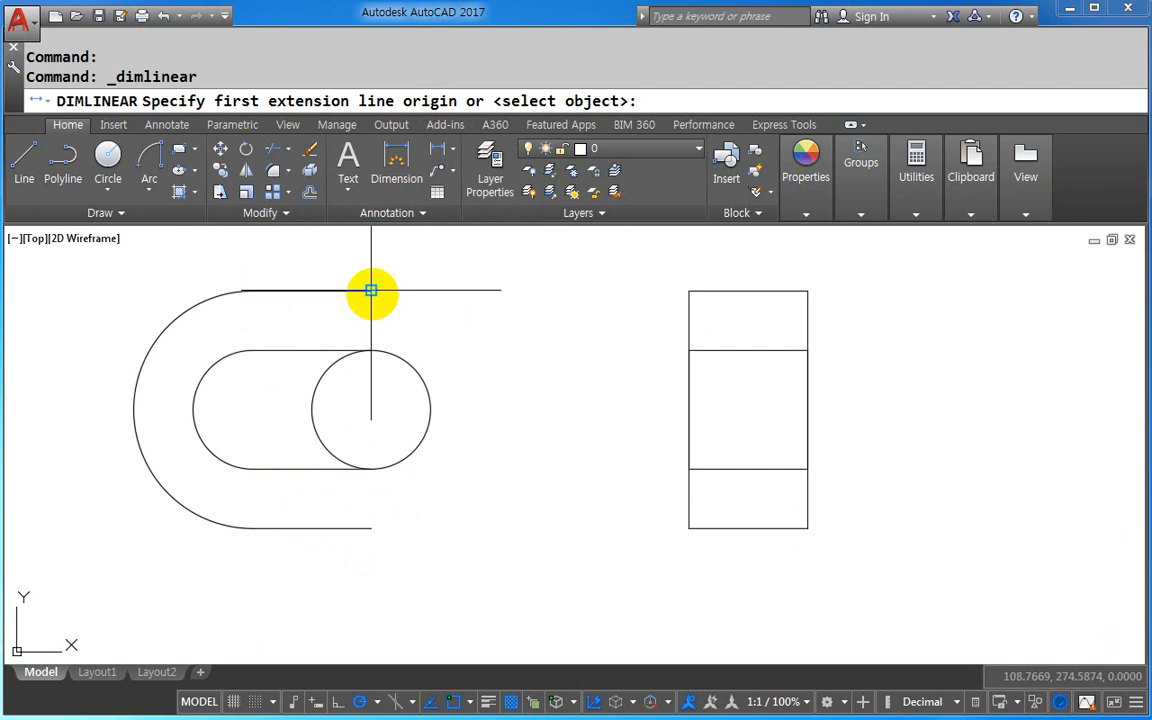
click(371, 290)
click(372, 527)
key(Escape)
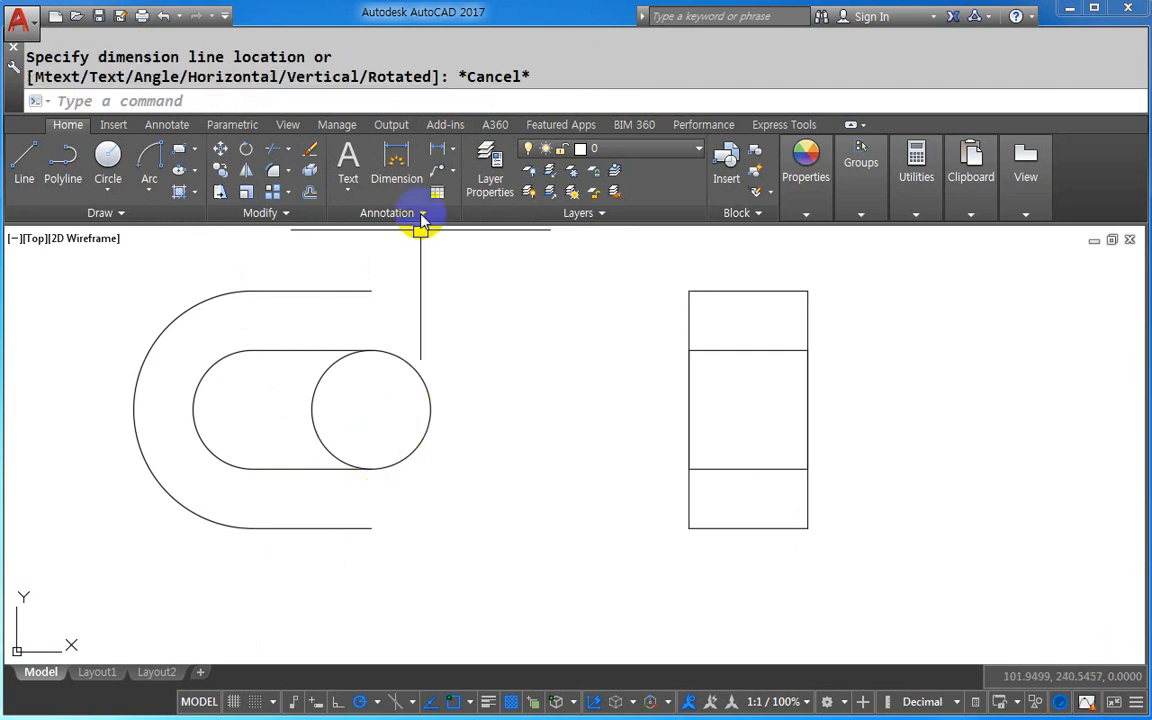
- Draw a two-point circle through the right endpoints of the two outer horizontal lines
click(110, 193)
click(135, 299)
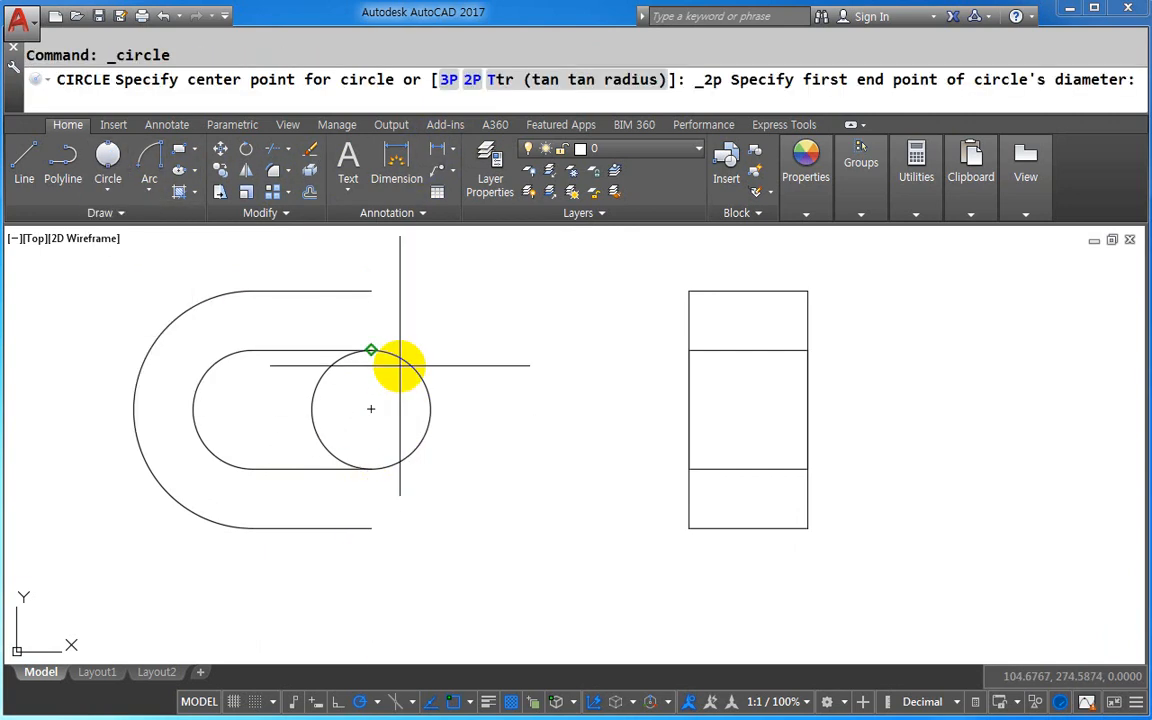
click(370, 291)
click(380, 527)
key(Escape)
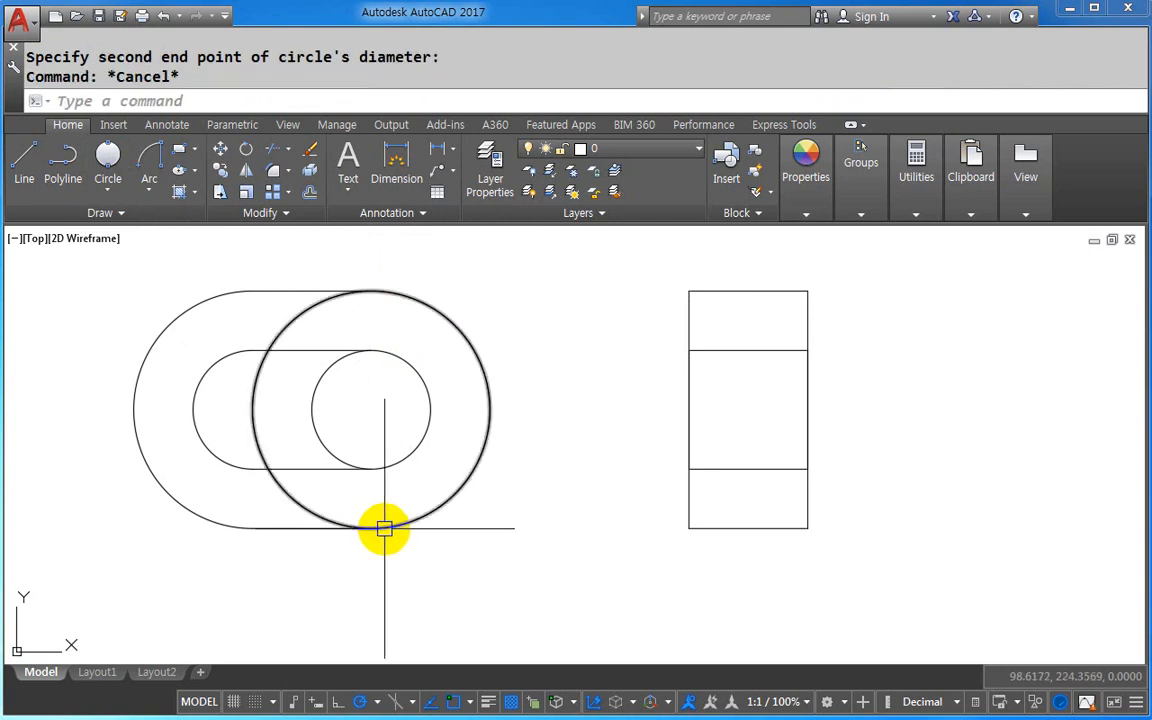
- Trim the left half off the small right-hand circle between the inner lines to close the inner slot
text(tr)
key(Return)
click(318, 381)
click(304, 471)
key(Return)
click(332, 432)
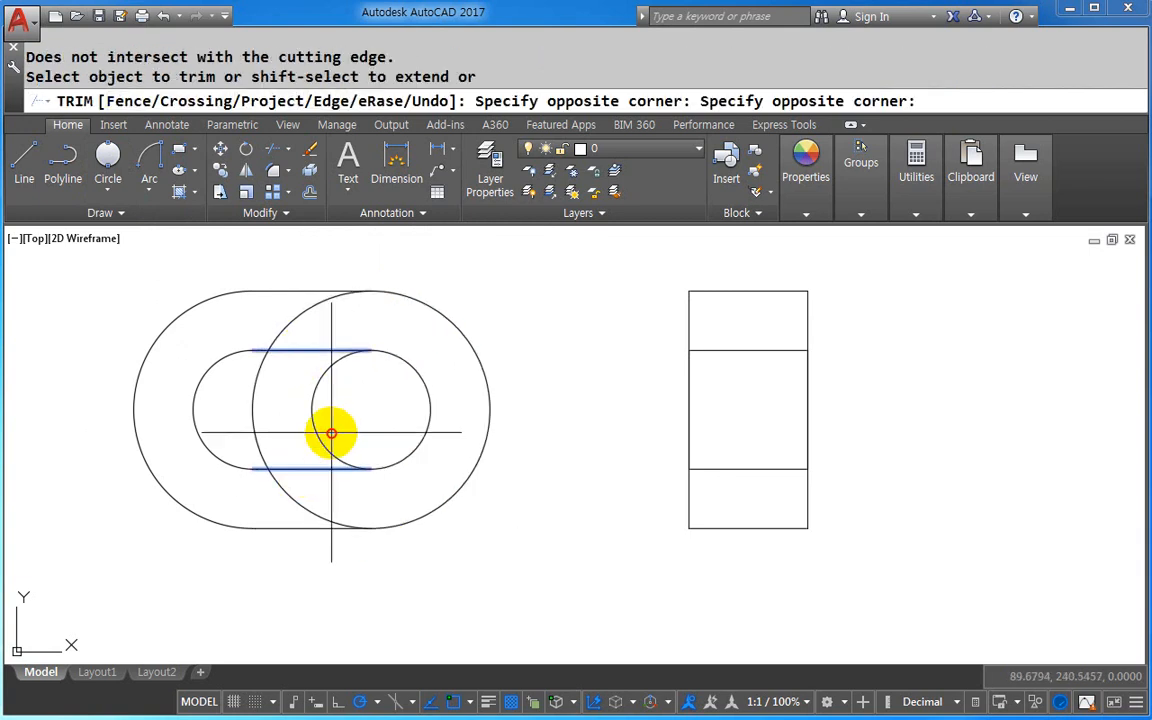
click(323, 439)
key(Escape)
- Trim the left half off the large right-hand circle between the outer lines to close the outer slot
text(tr)
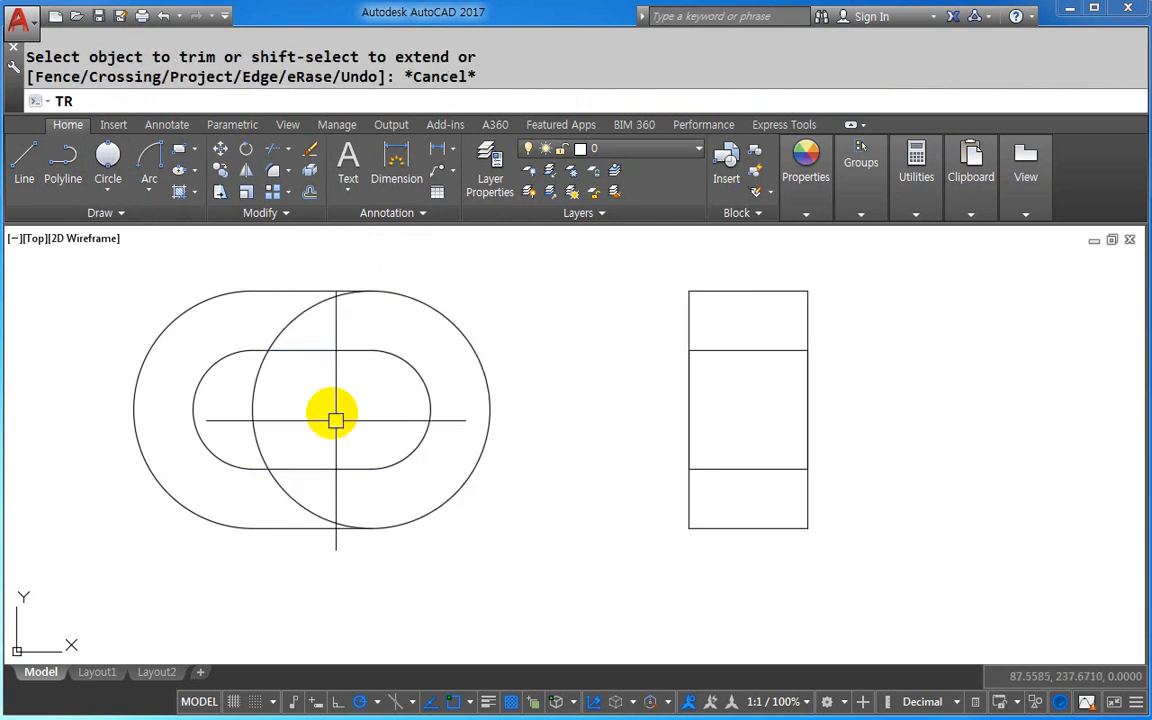
key(Return)
click(284, 497)
click(293, 510)
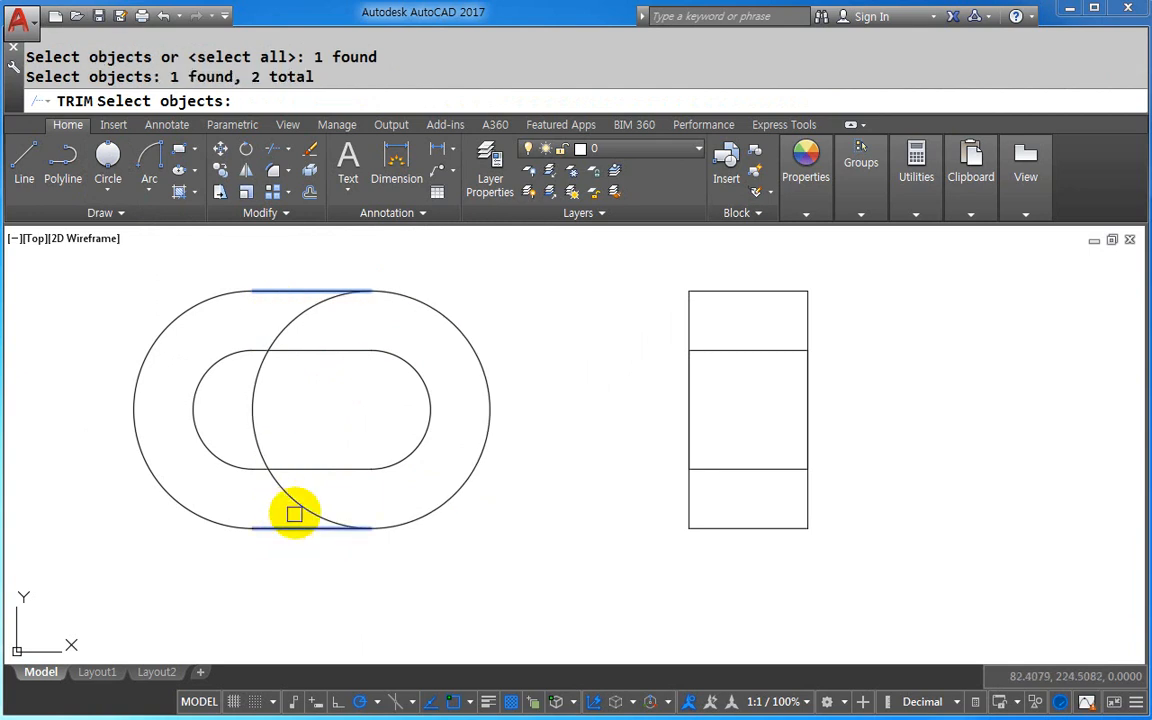
key(Return)
click(305, 505)
key(Escape)
- Erase the four vertical lines of the copied square and rectangle pair, leaving its horizontal lines
middle_drag(722, 471, 604, 501)
click(755, 442)
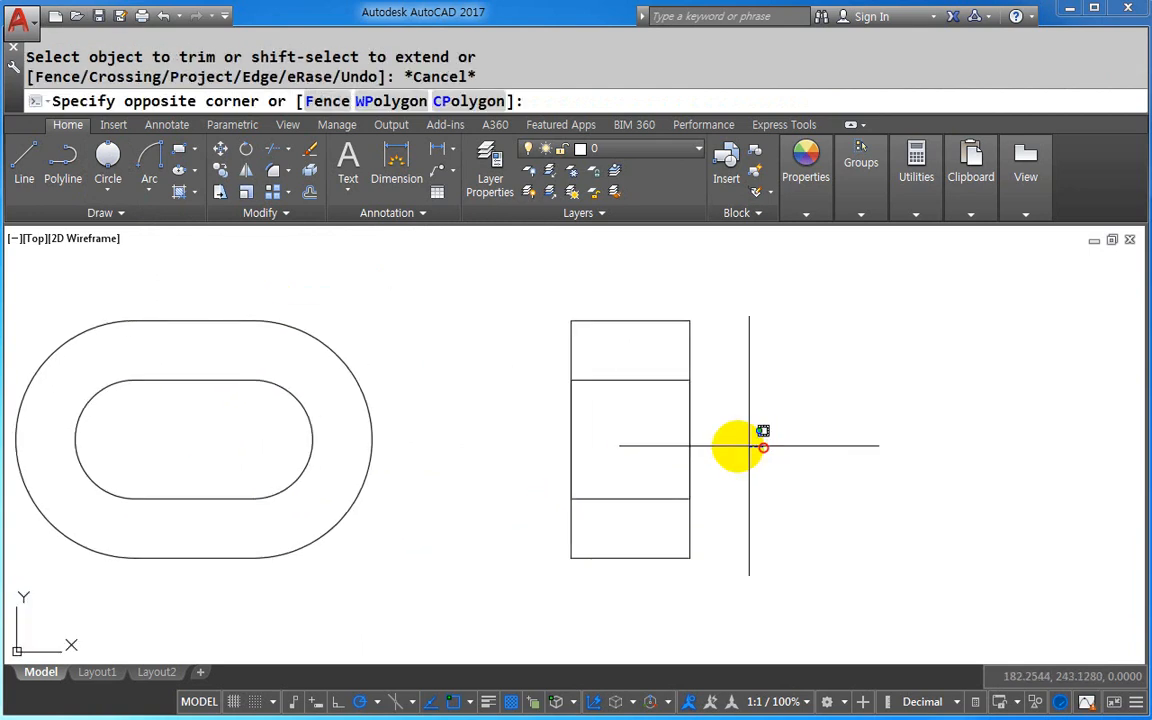
key(Escape)
key(Escape)
click(722, 442)
click(527, 440)
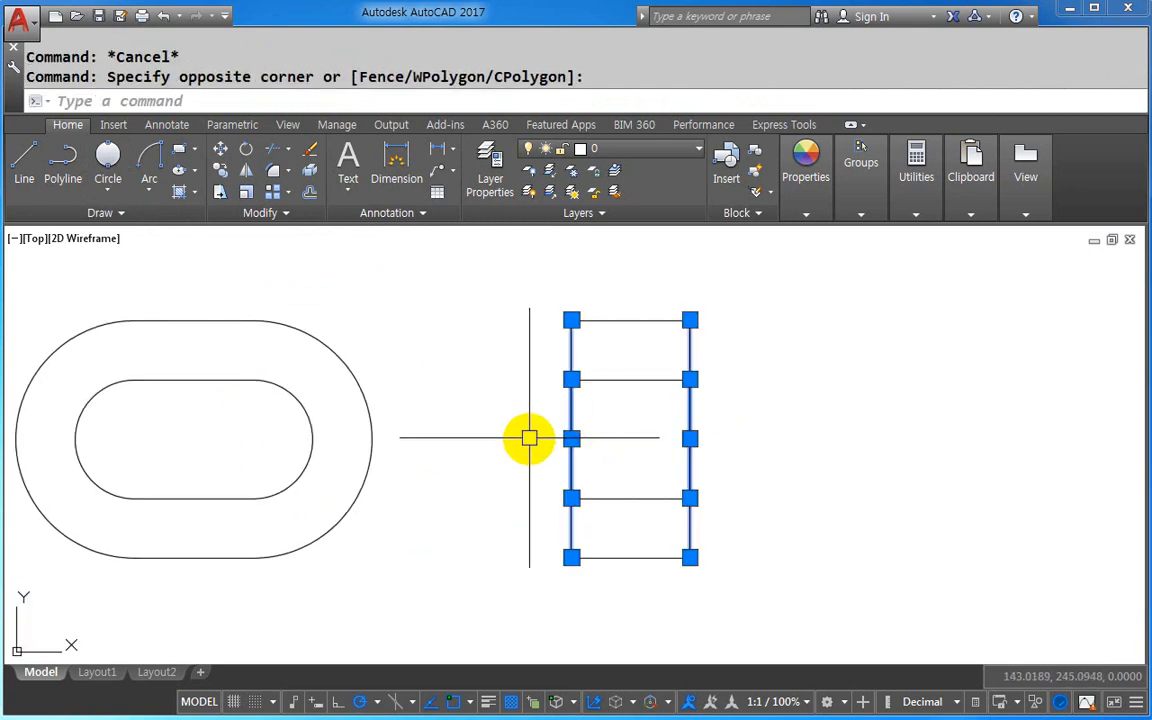
key(Delete)
middle_drag(638, 501, 644, 500)
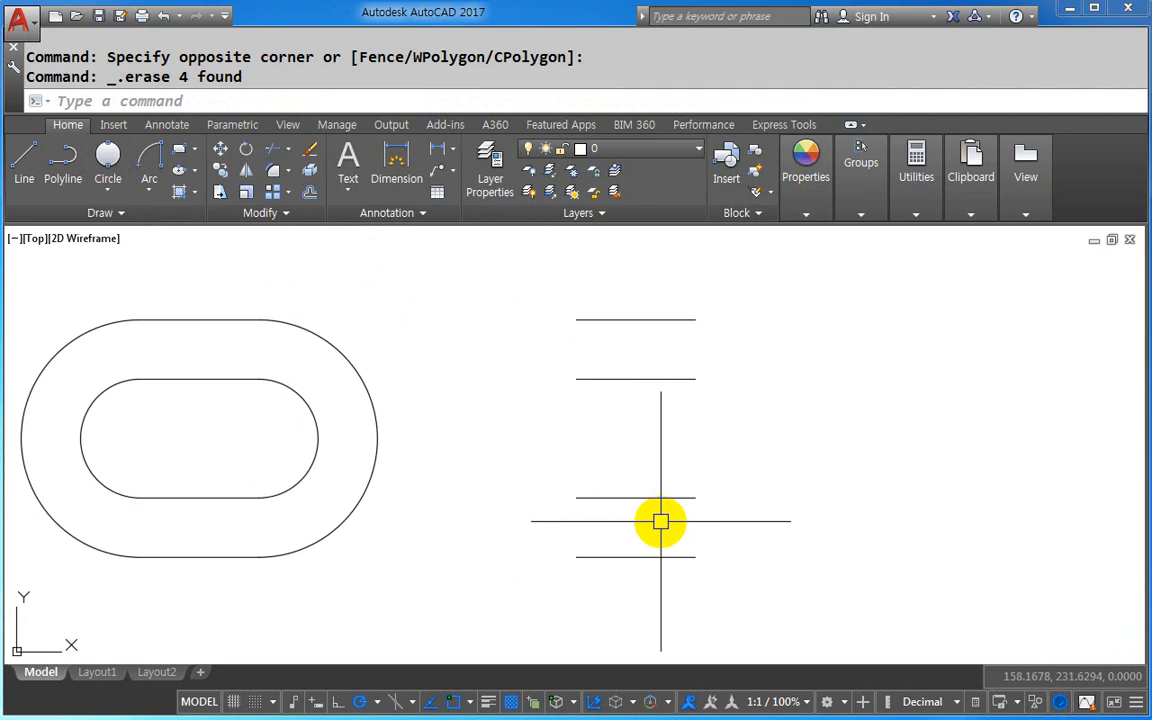
- Fillet the left ends of the copied set's parallel lines, joining the inner pair and the outer pair with arcs
key(Return)
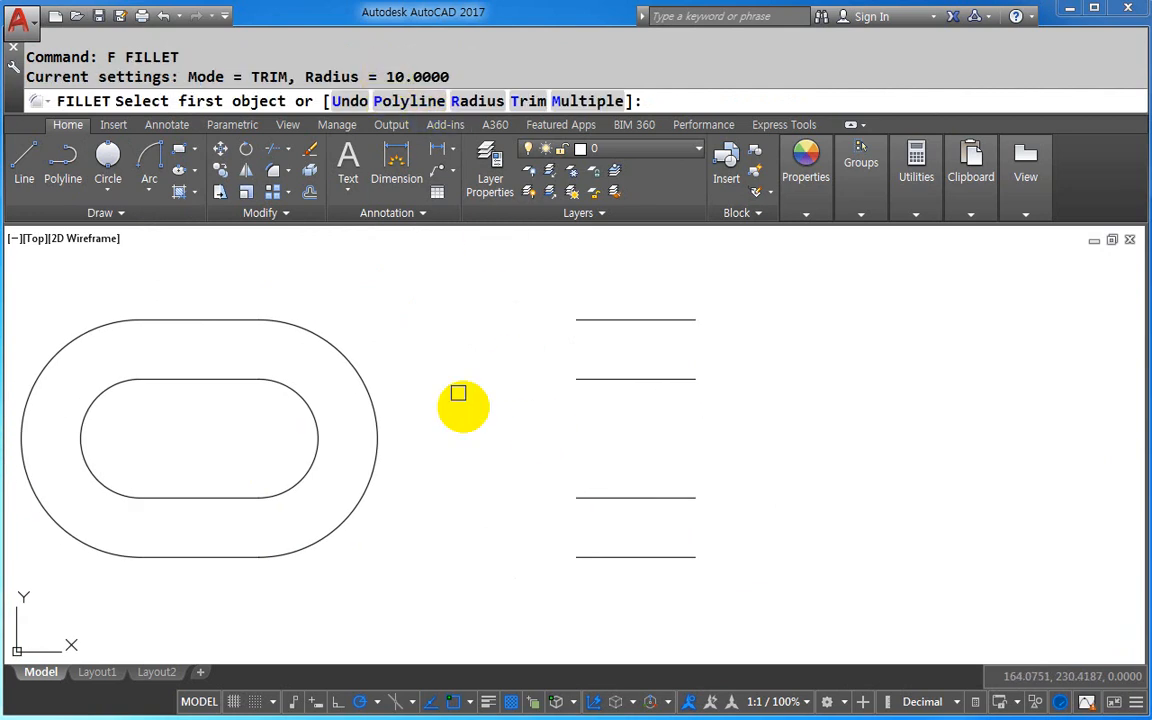
click(608, 380)
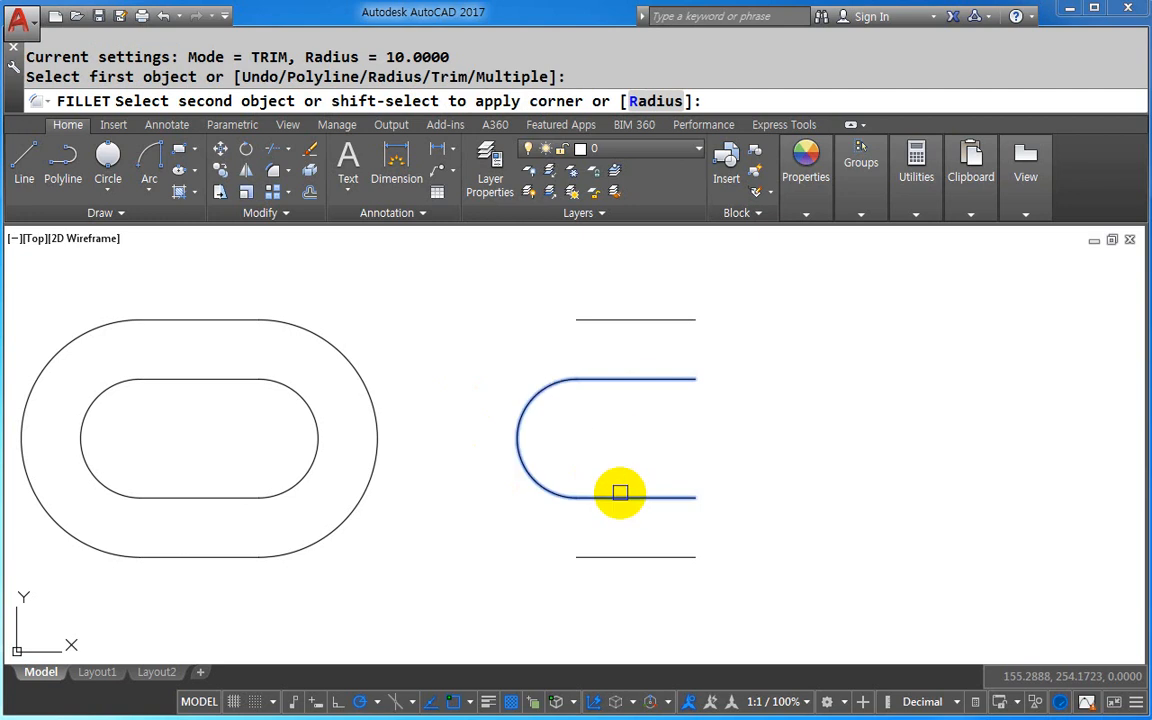
click(616, 494)
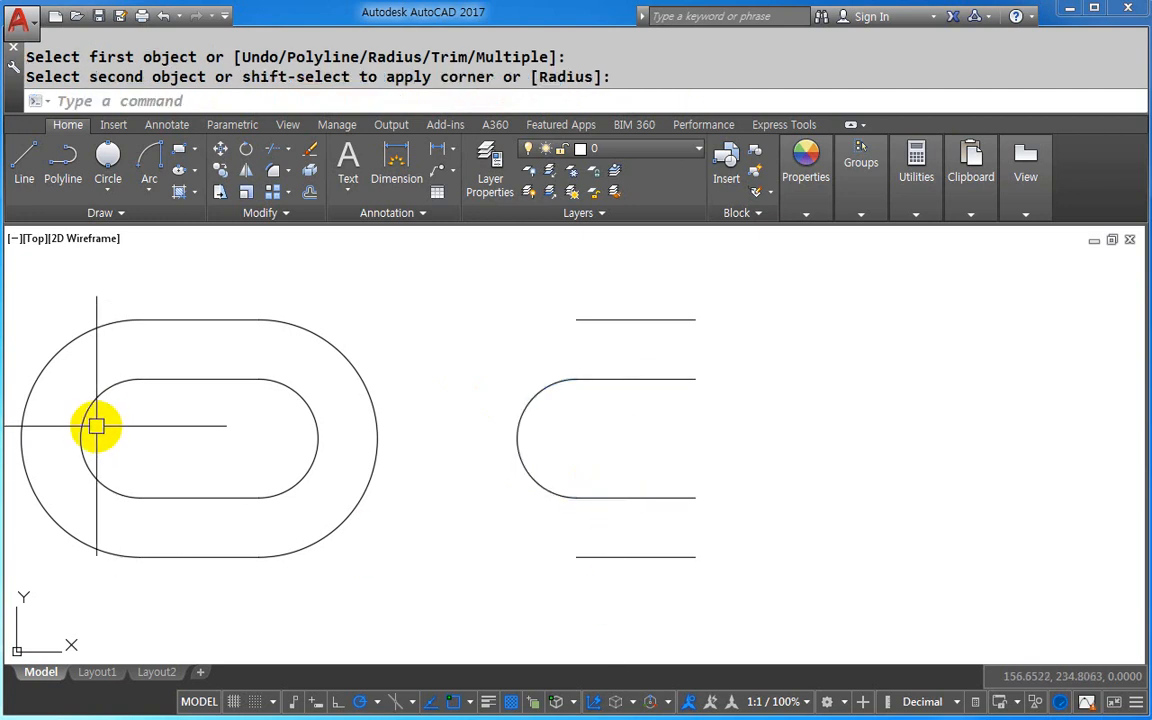
text(F)
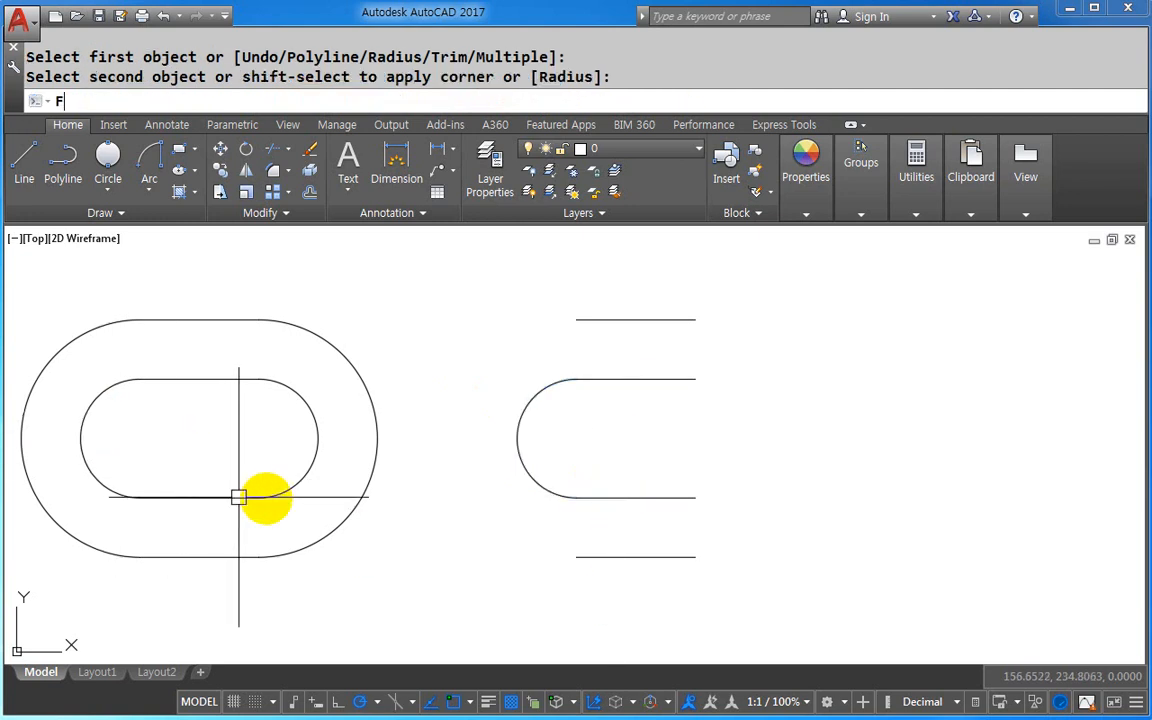
key(Return)
click(592, 324)
click(588, 551)
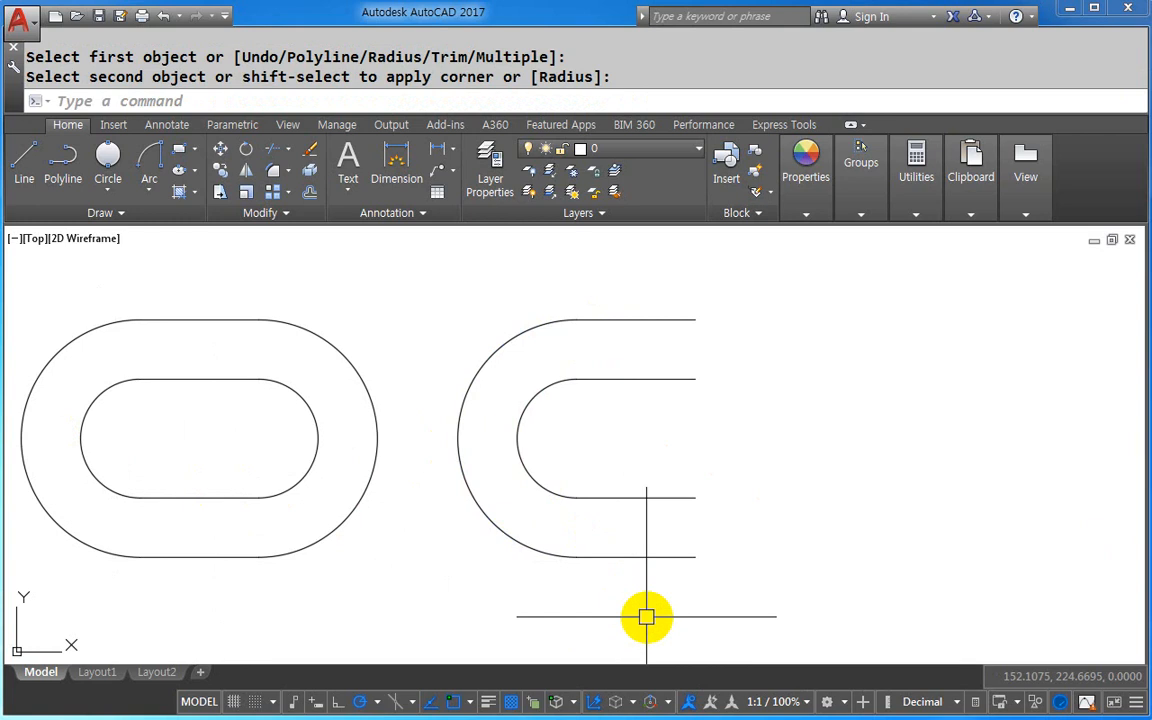
- Fillet the right ends of the copied set's inner and outer parallel line pairs to close both slots
text(F)
key(Return)
click(680, 377)
click(671, 499)
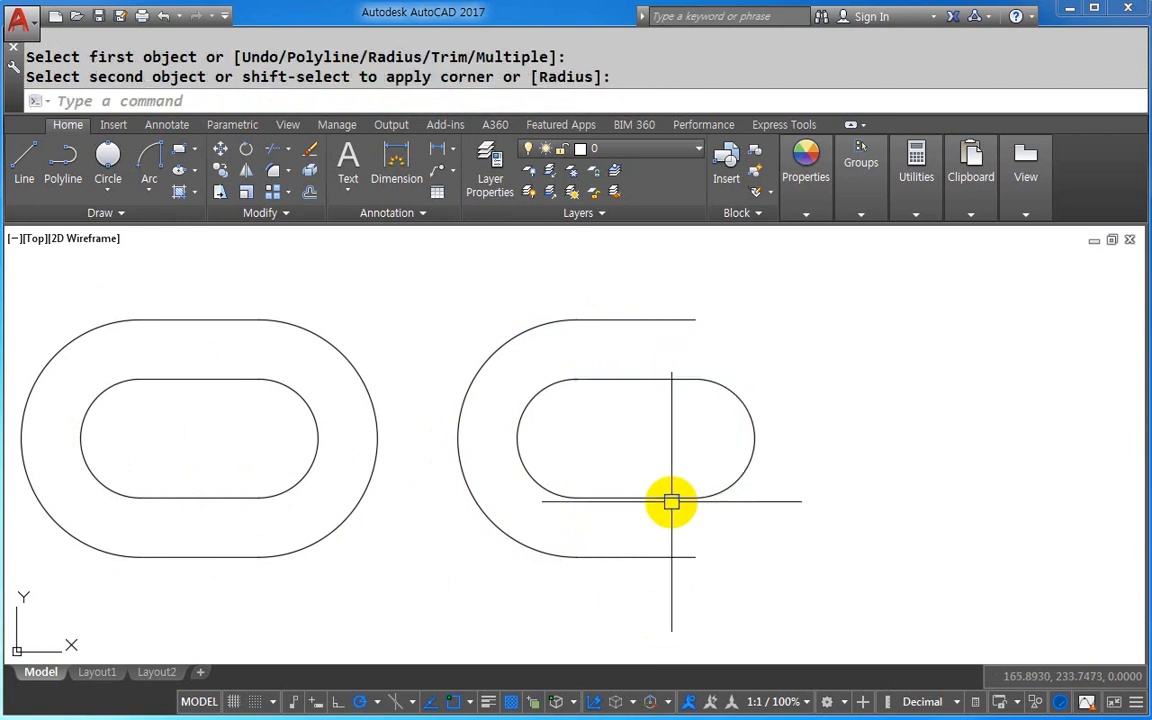
key(Return)
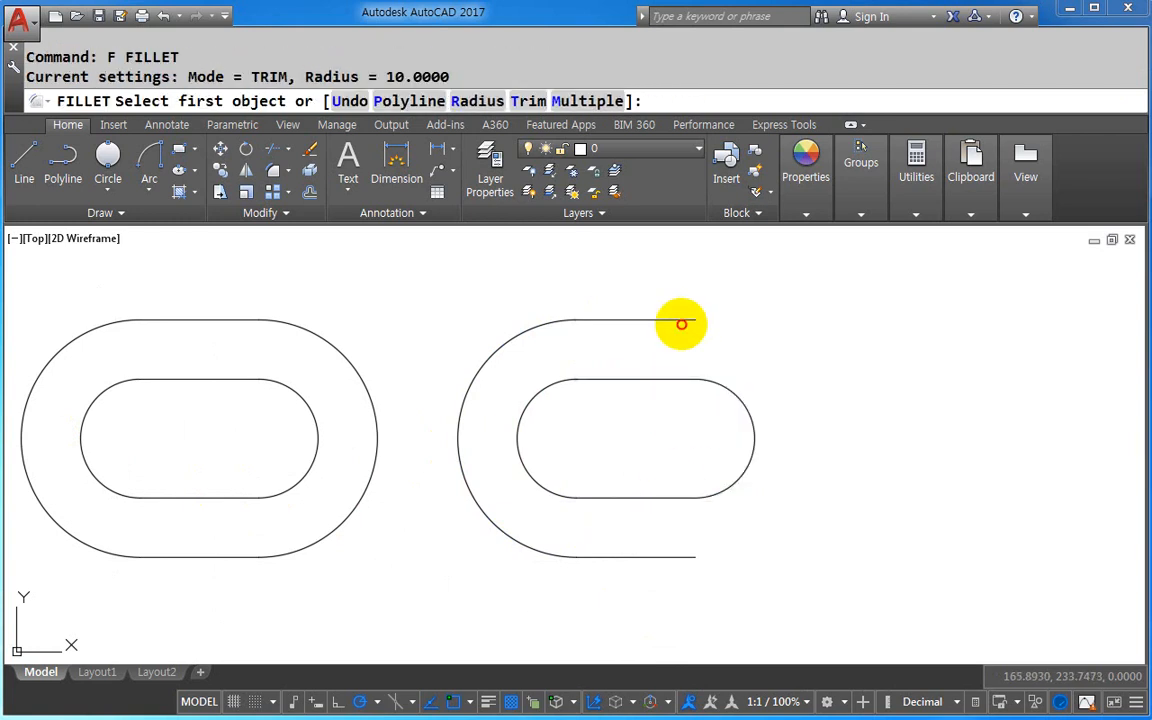
click(681, 323)
click(677, 556)
key(Escape)
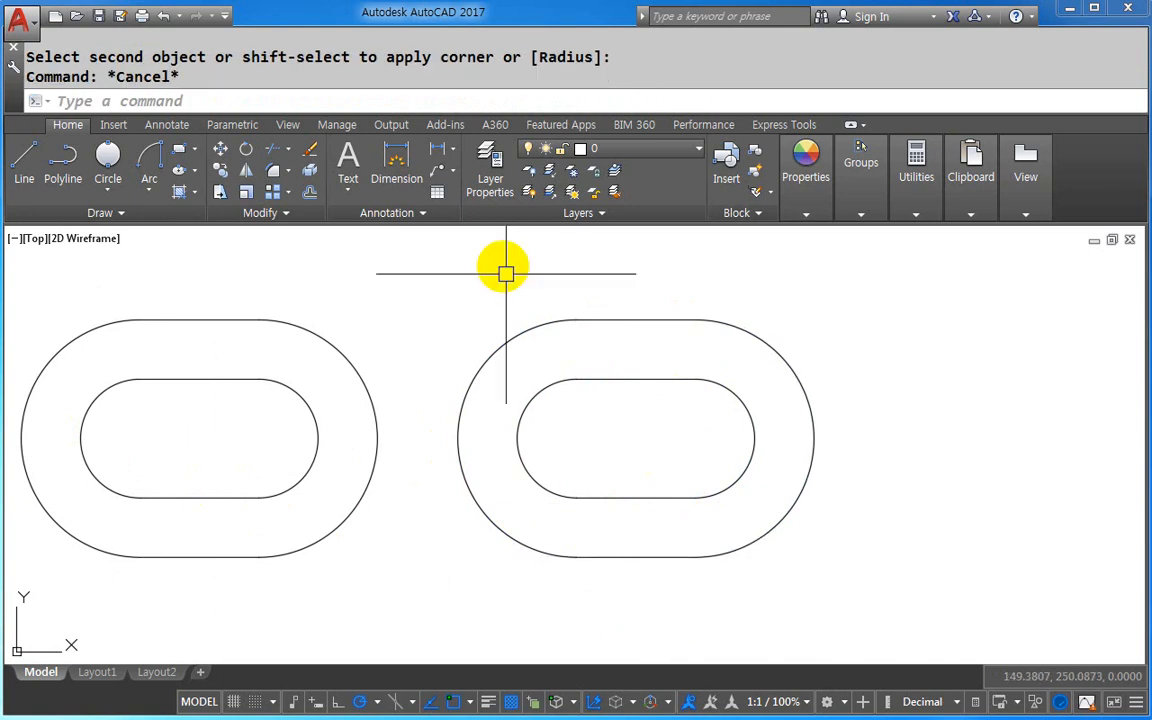
- Add a radius dimension to the left inner arc of the filleted slot, placed outside its upper left
click(447, 149)
click(452, 327)
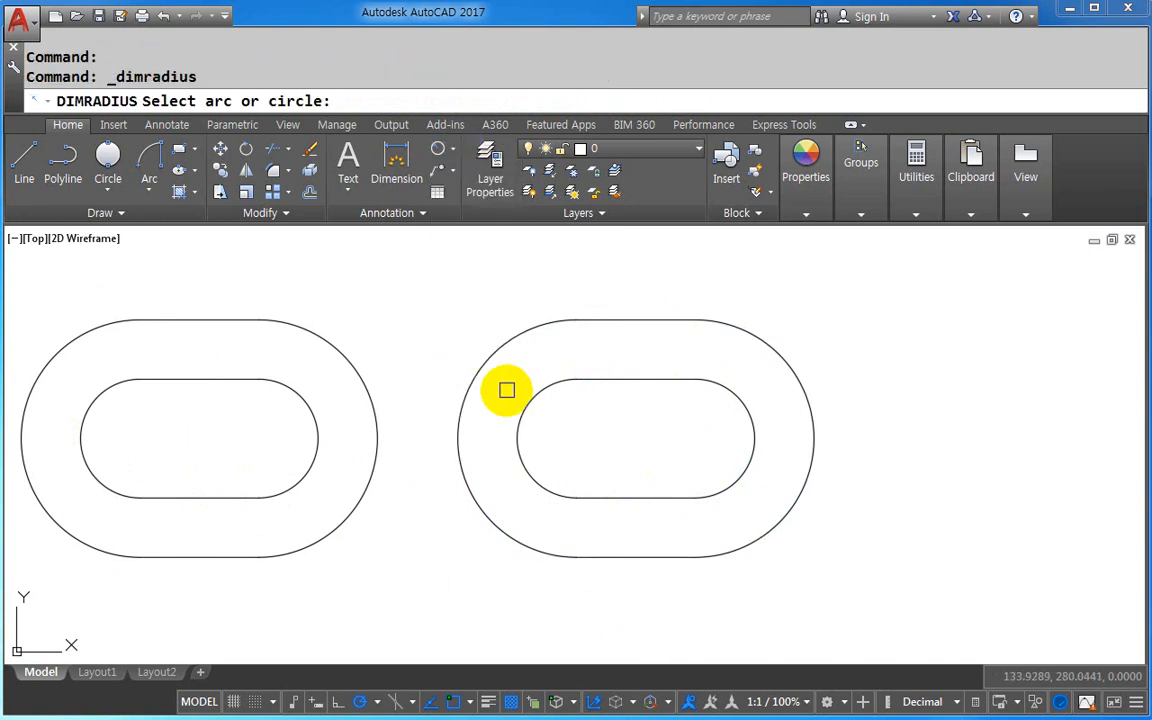
click(527, 404)
click(448, 303)
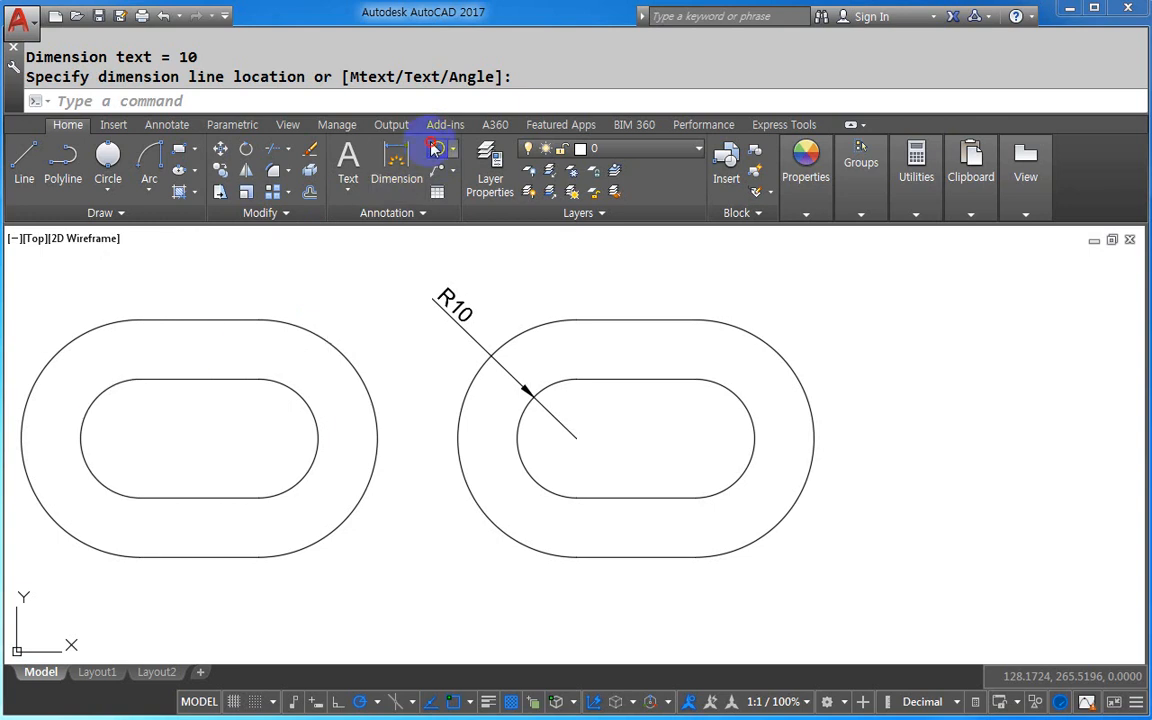
click(435, 148)
click(110, 389)
key(Escape)
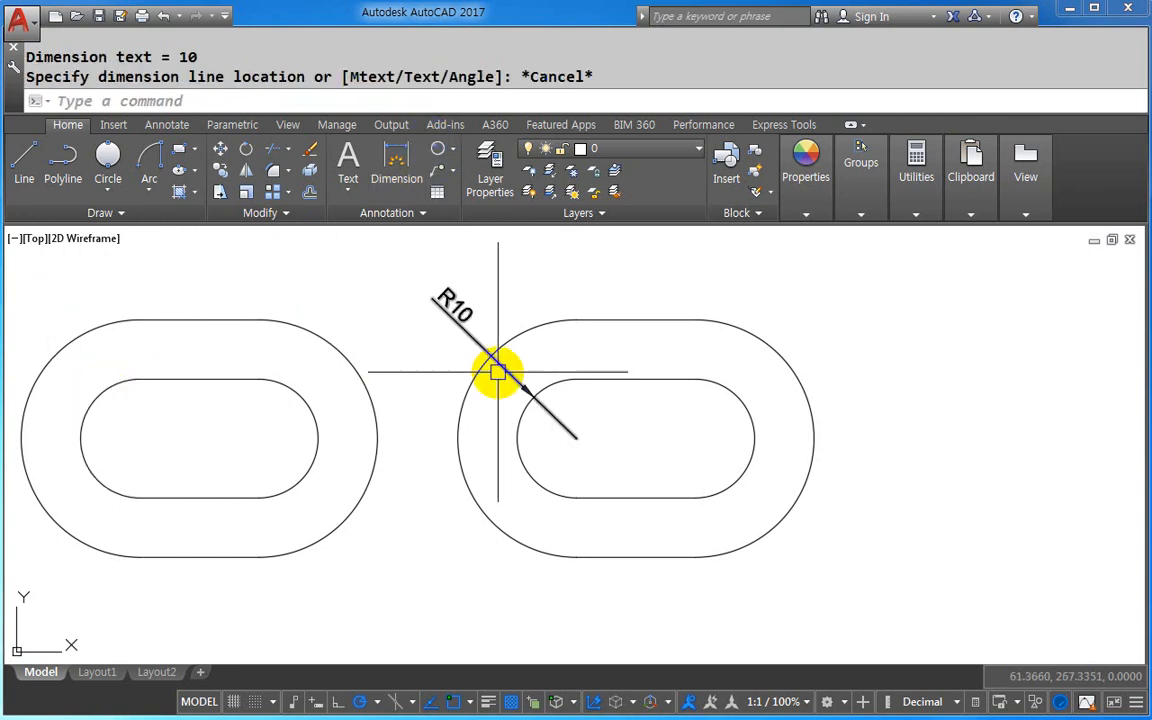
- Draw a wide rectangle in the space between the dimensioned slot and the rounded hexagon
scroll(499, 430, down, 2)
middle_drag(499, 430, 39, 410)
text(REC)
key(space)
click(285, 485)
click(588, 346)
- Explode the new rectangle into separate lines
text(X)
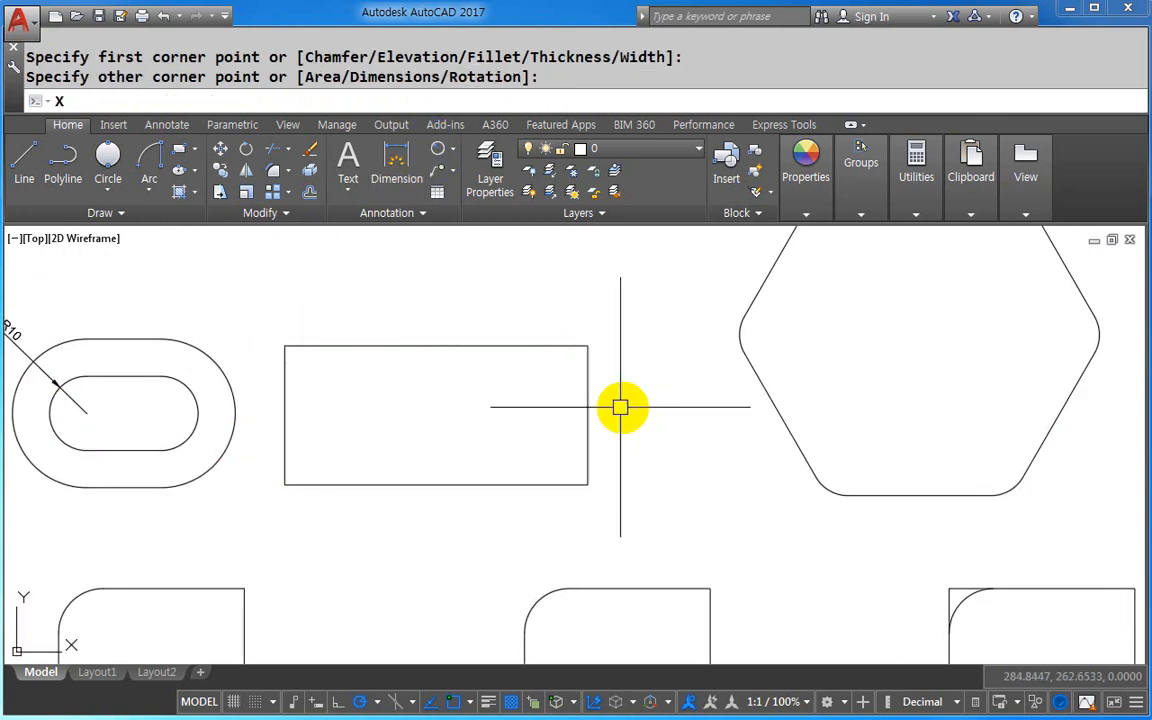
key(space)
click(630, 406)
click(279, 406)
key(space)
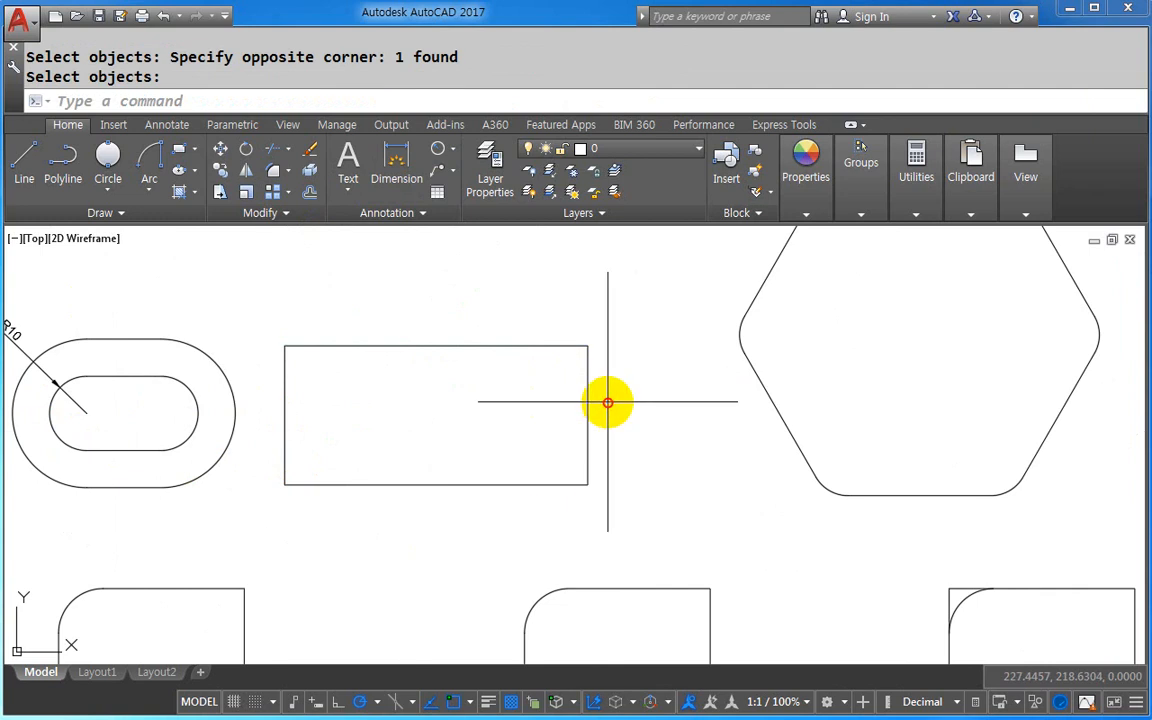
- Erase the right vertical line of the exploded rectangle
click(607, 401)
click(519, 453)
key(Delete)
- Fillet the open right ends of the rectangle's upper and lower lines to join them with an arc
text(F)
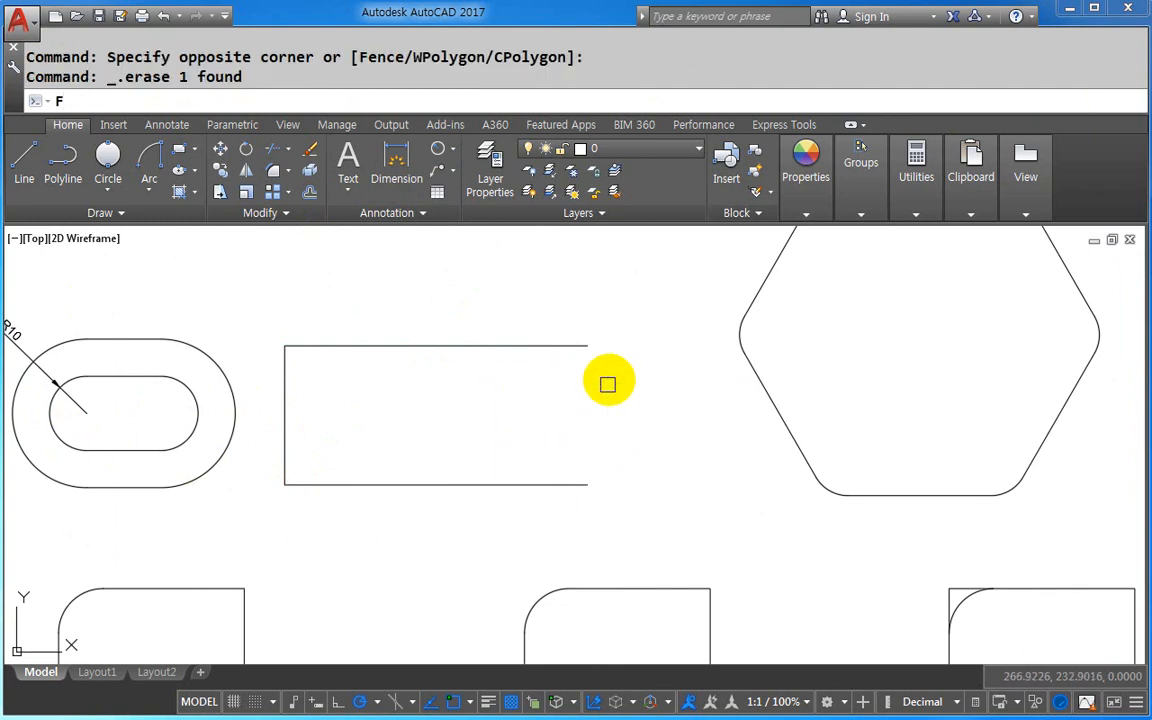
key(space)
click(571, 346)
click(570, 487)
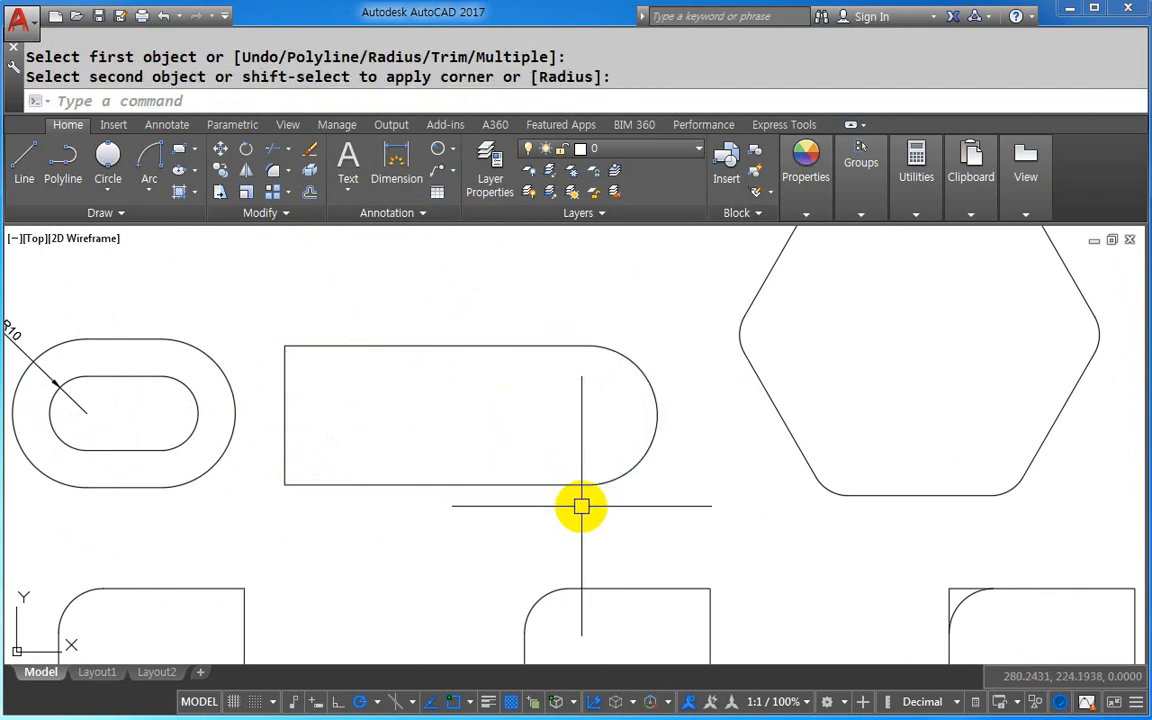
- Draw a line rising to the right in the empty area above the slots
scroll(582, 506, down, 4)
middle_drag(530, 446, 574, 583)
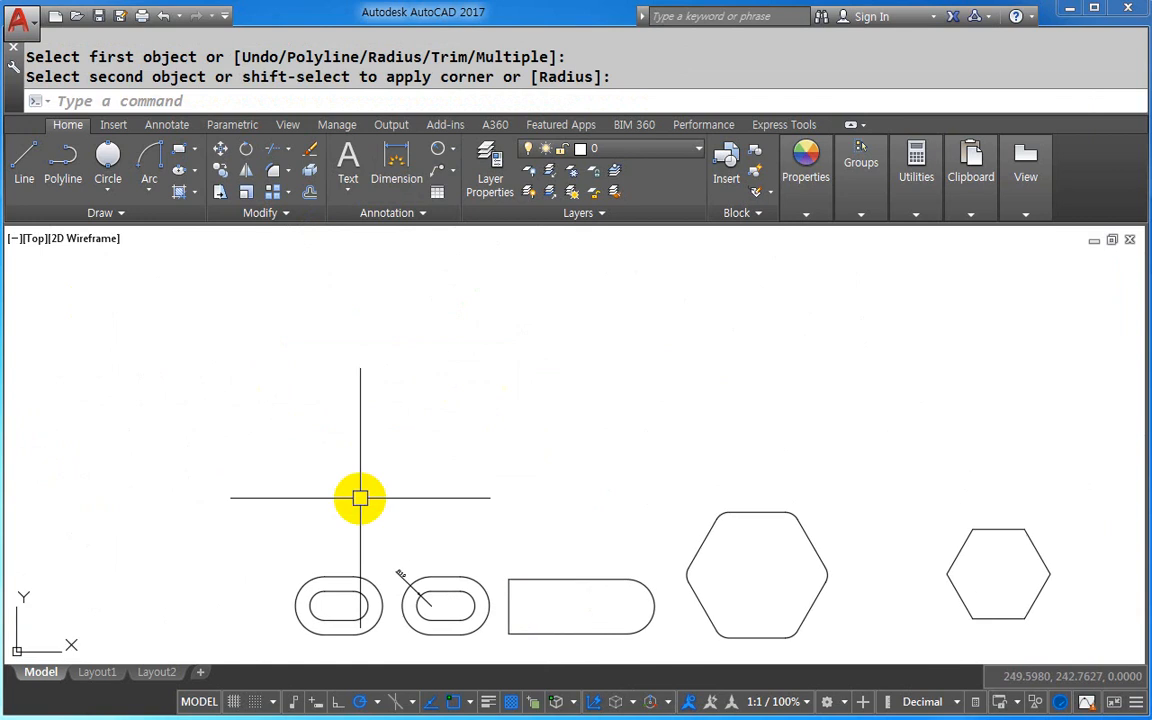
text(L)
key(space)
click(144, 472)
click(451, 310)
key(space)
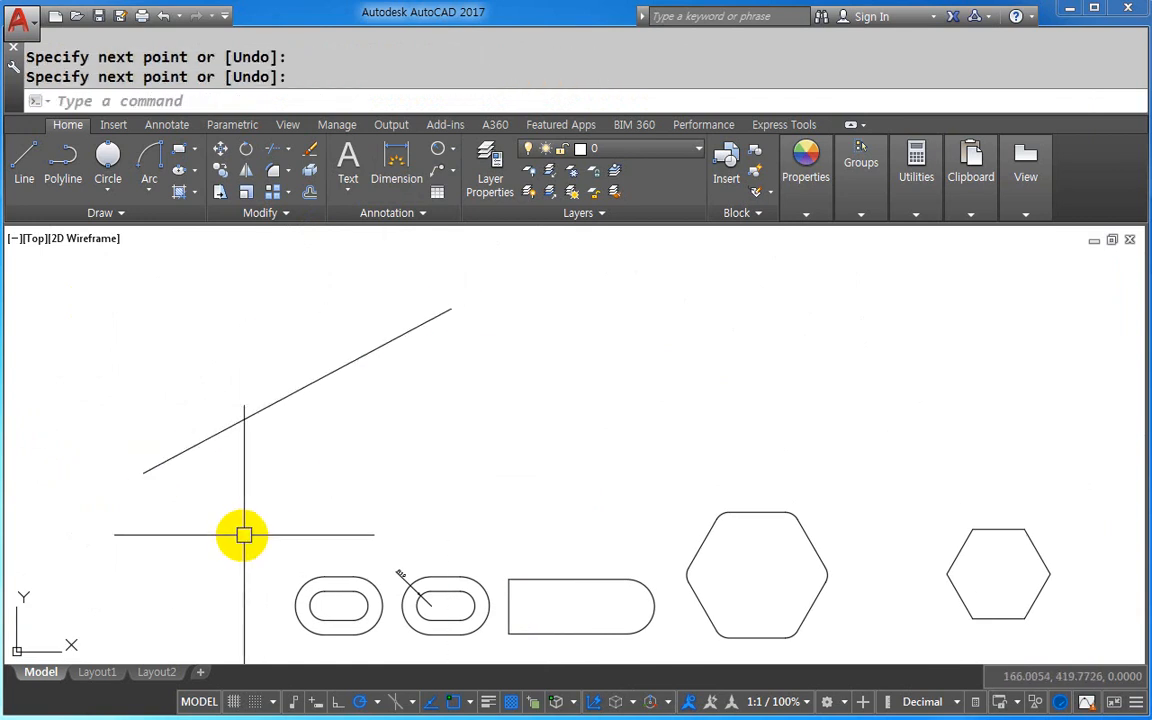
- Draw a horizontal line between the inclined line and the slots, leaving their left ends unconnected
text(L)
key(space)
click(197, 528)
click(490, 527)
key(space)
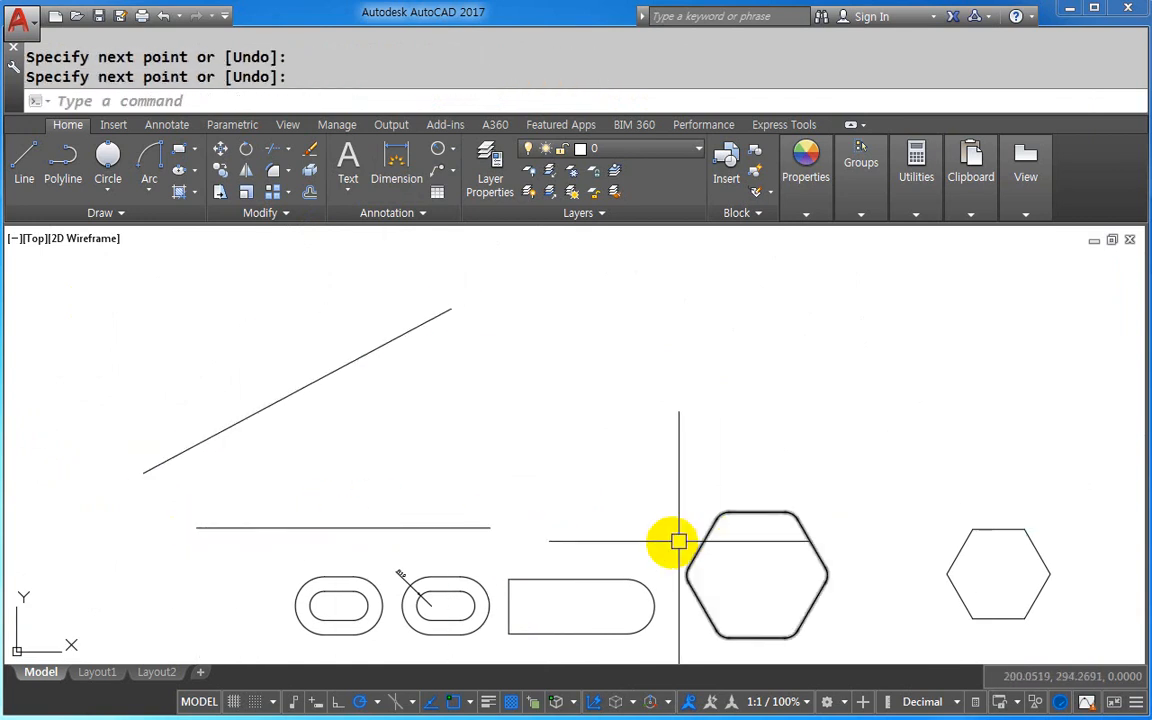
text(F)
key(space)
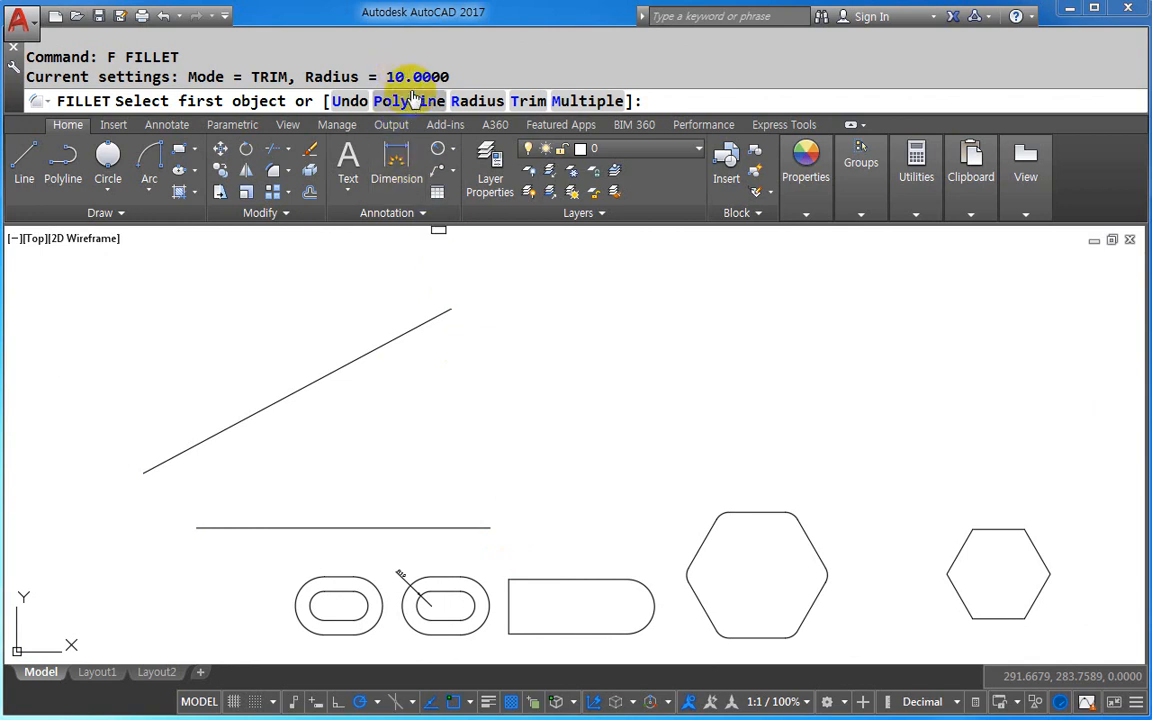
click(236, 419)
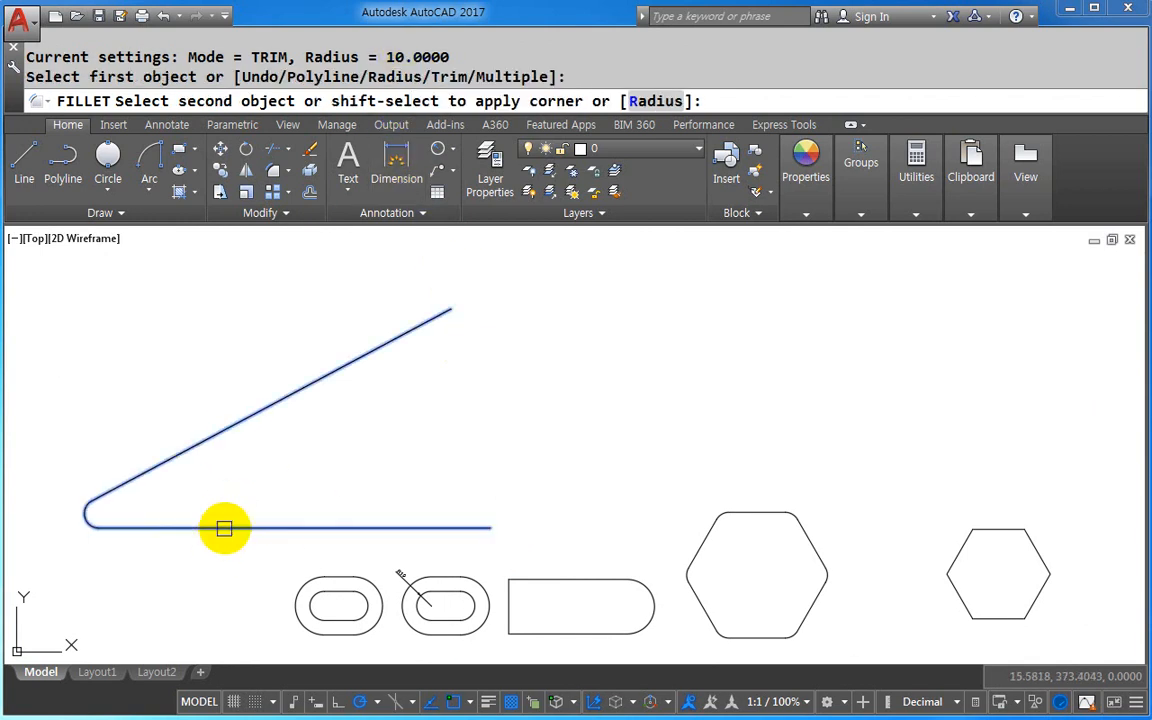
key(Escape)
- Set the Fillet radius to 0
text(F)
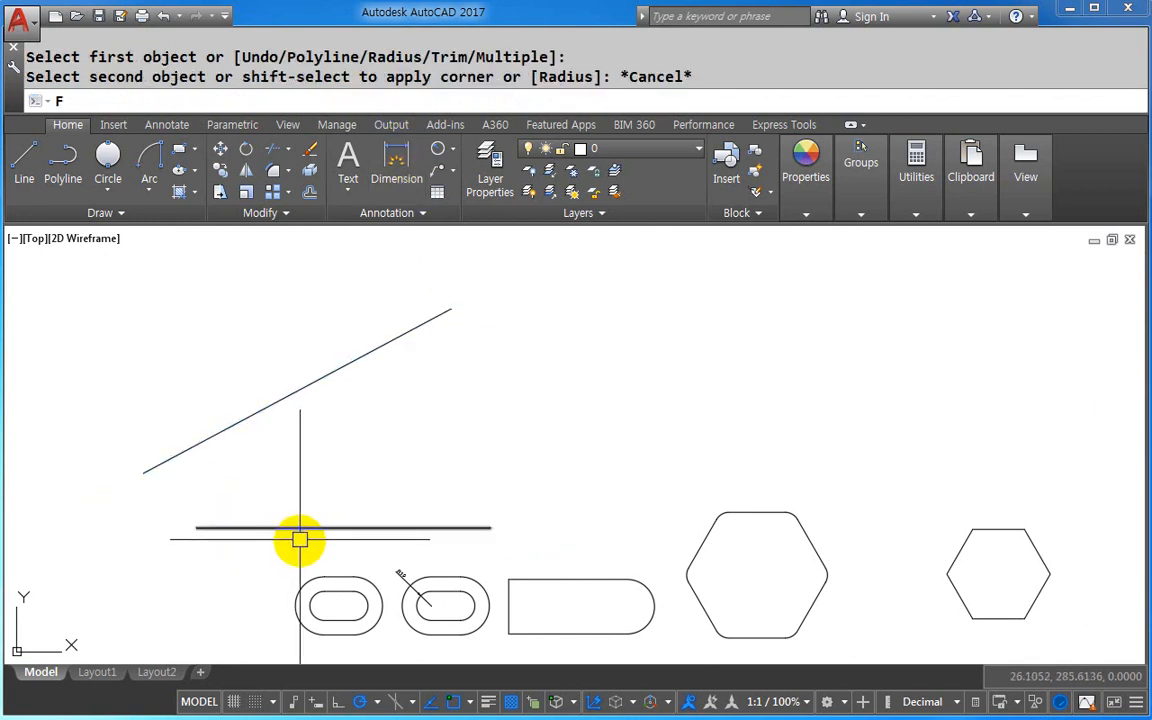
key(space)
click(477, 102)
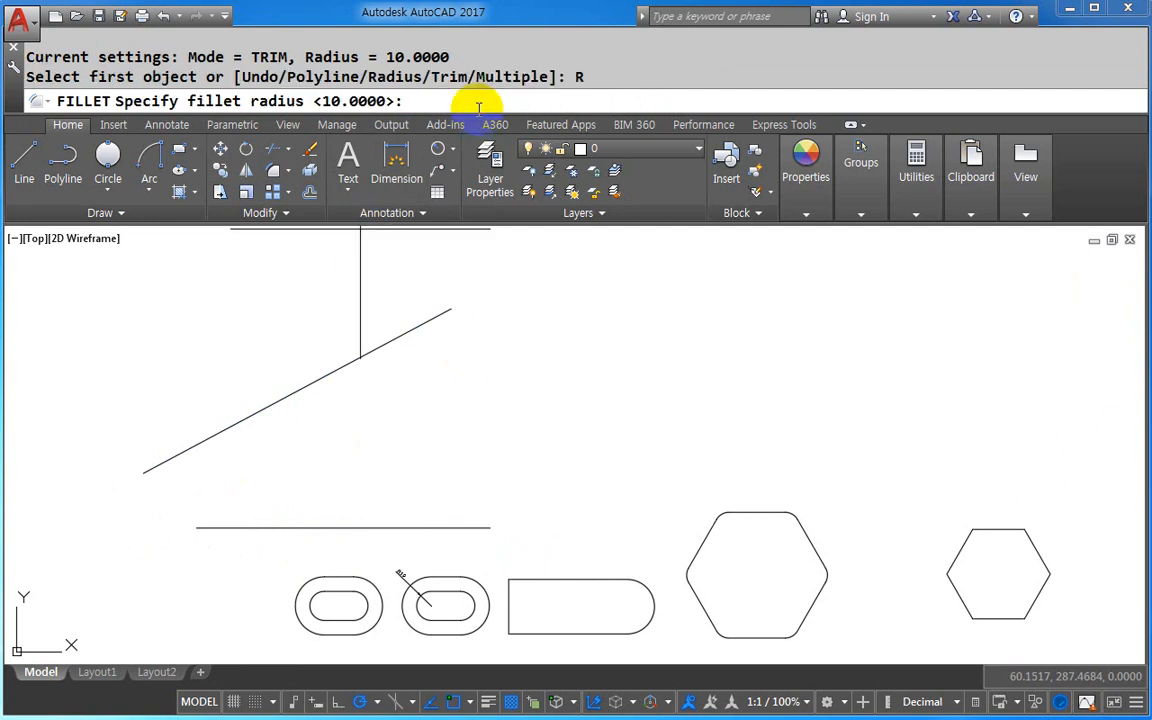
text(0)
key(Return)
- Fillet the horizontal line with the inclined line so they meet in a sharp corner at the left
text(f)
key(Return)
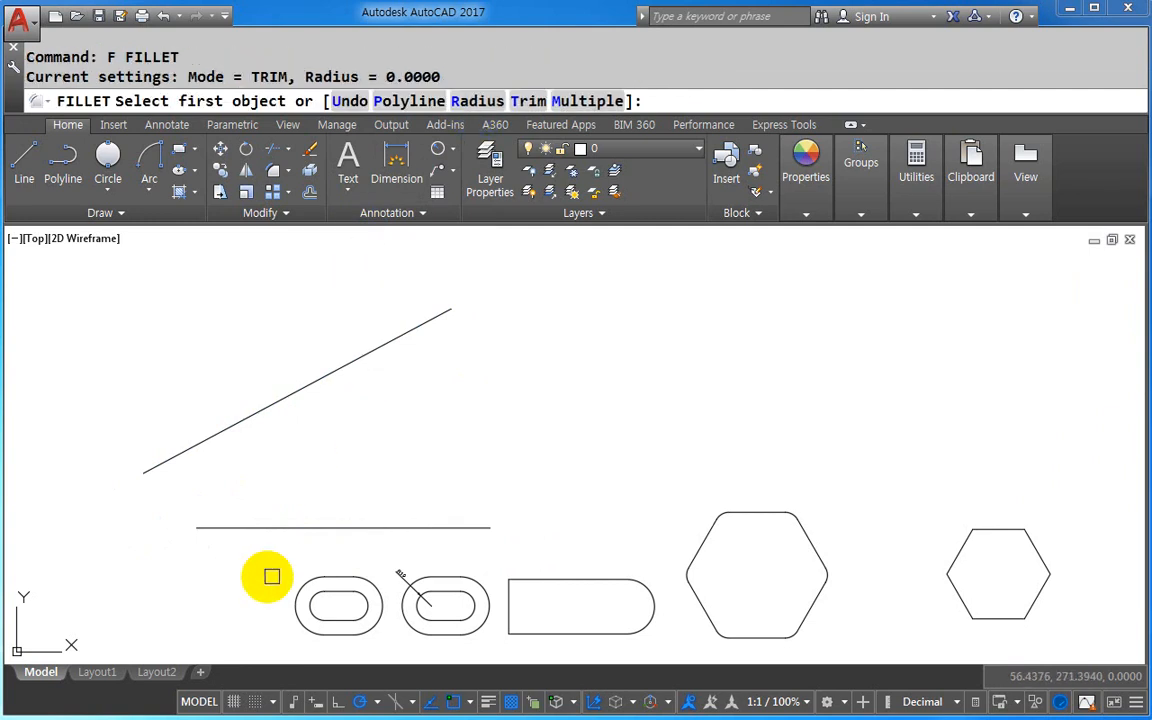
click(221, 535)
click(216, 525)
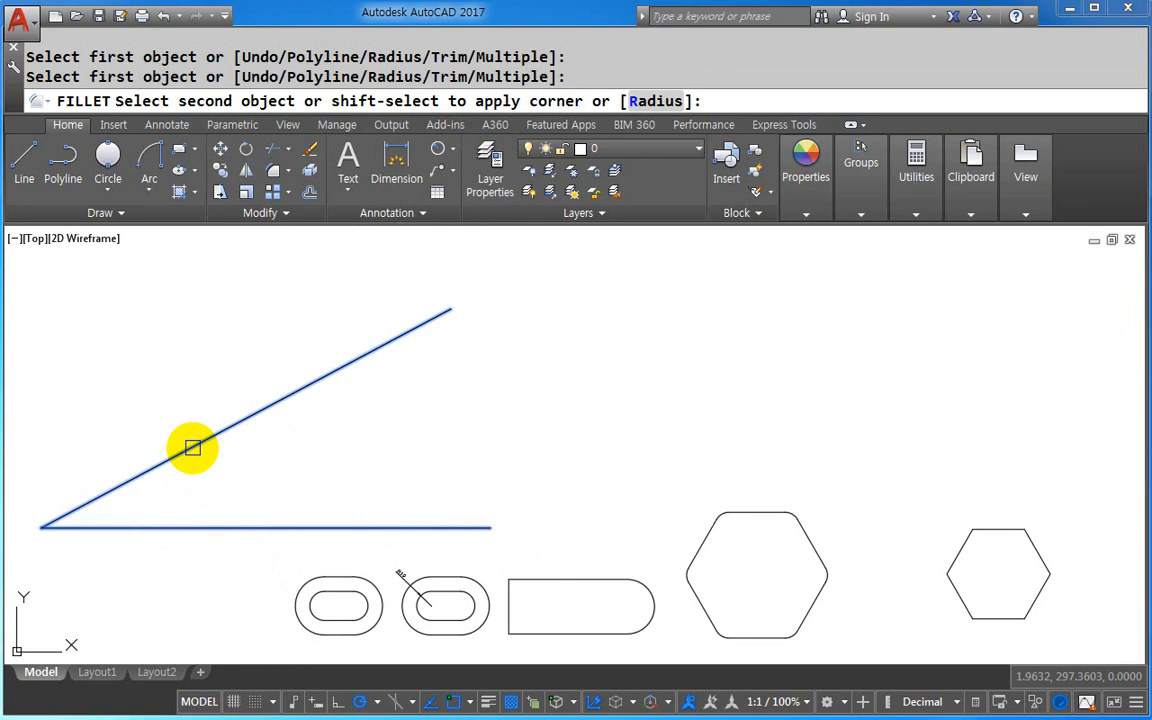
click(193, 447)
key(Escape)
- Draw a long horizontal line in the empty area above and to the right of the hexagons
scroll(760, 440, down, 4)
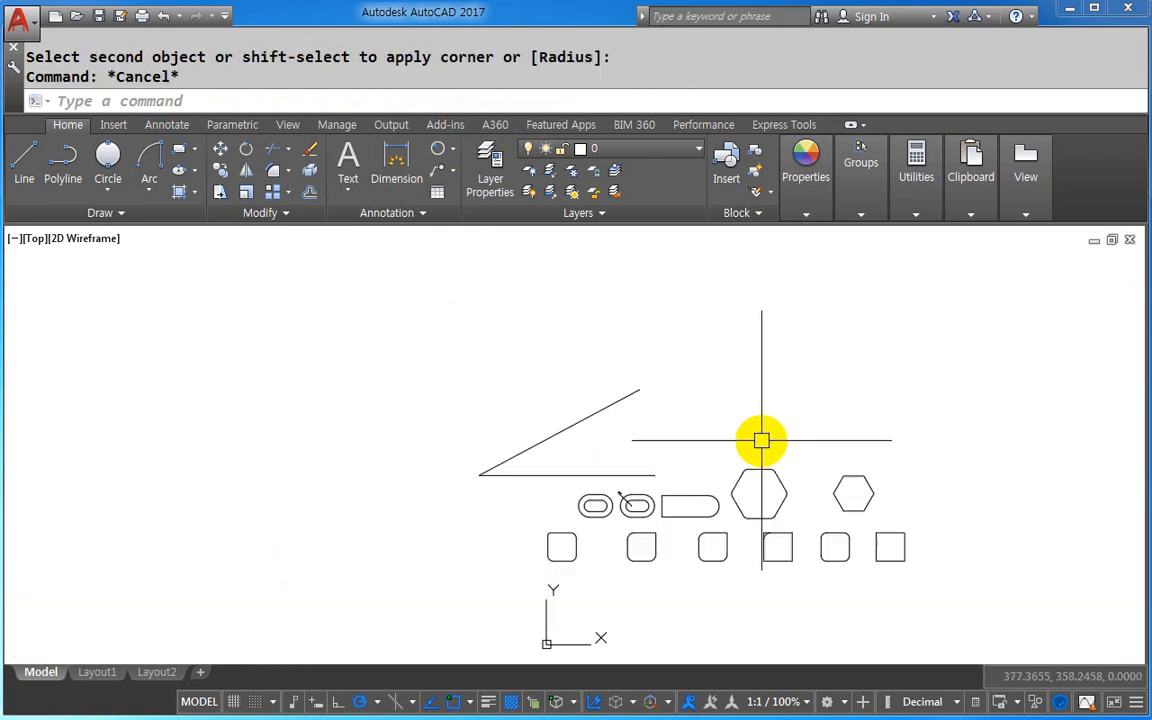
mouse_move(761, 440)
middle_down()
mouse_move(455, 395)
mouse_move(475, 490)
middle_up()
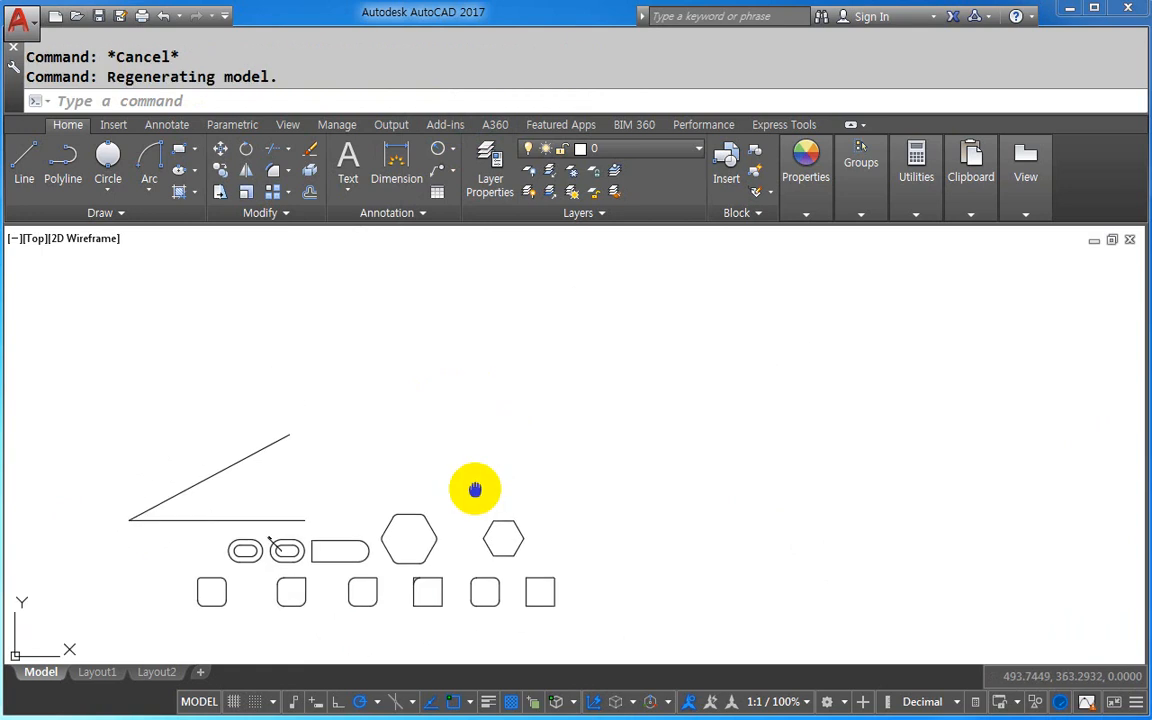
text(L)
key(Return)
click(434, 367)
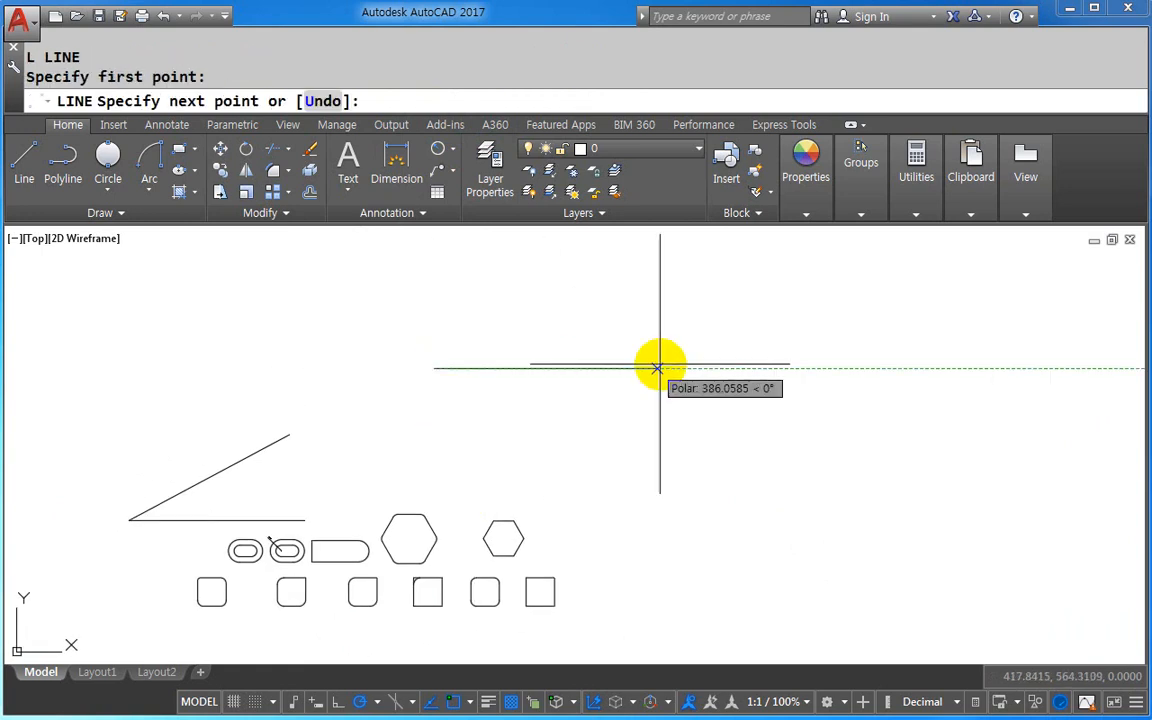
click(721, 367)
key(Return)
- Draw a second horizontal line parallel to and below the first, with its ends offset to the left
middle_drag(501, 463, 527, 494)
text(L)
key(Return)
click(372, 441)
click(627, 441)
key(Return)
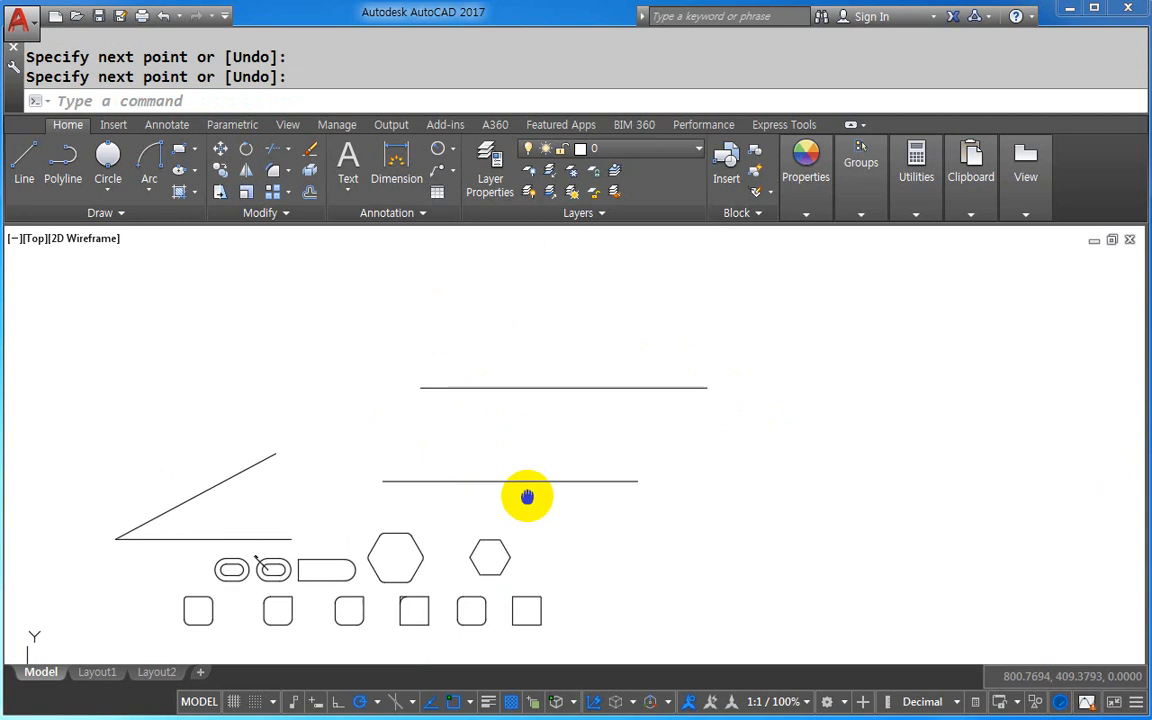
- Fillet the left ends of the two offset parallel lines, joining them with an arc at radius 0
text(F)
key(Return)
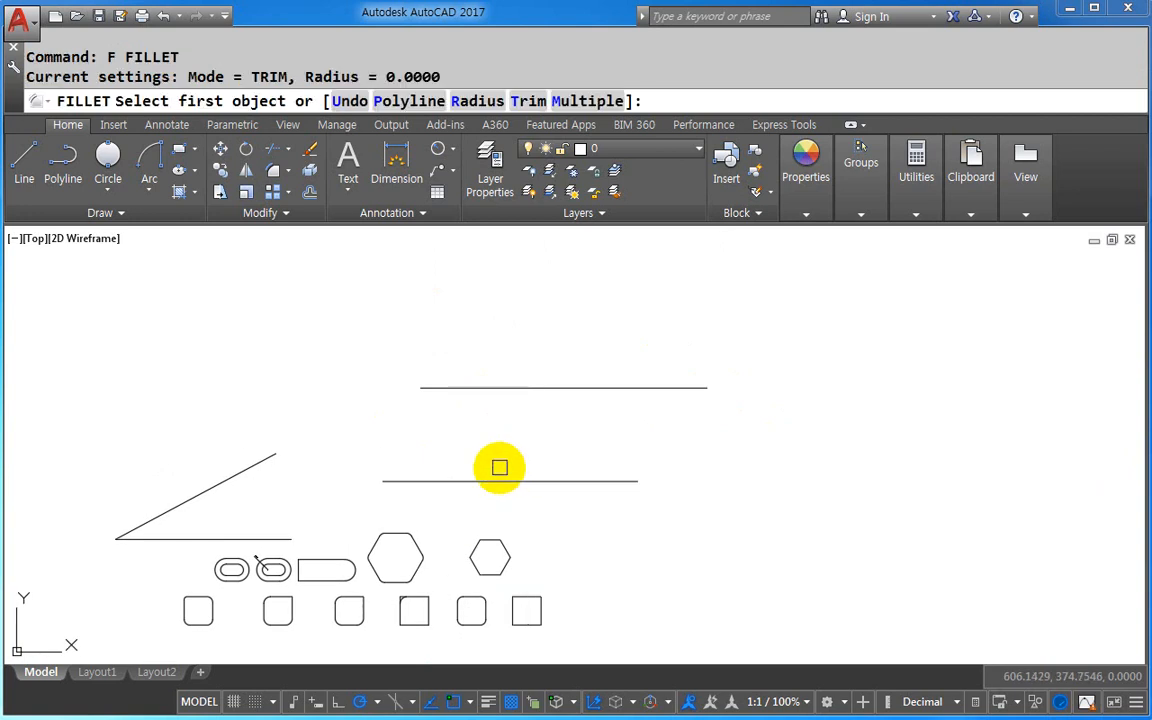
scroll(490, 462, up, 2)
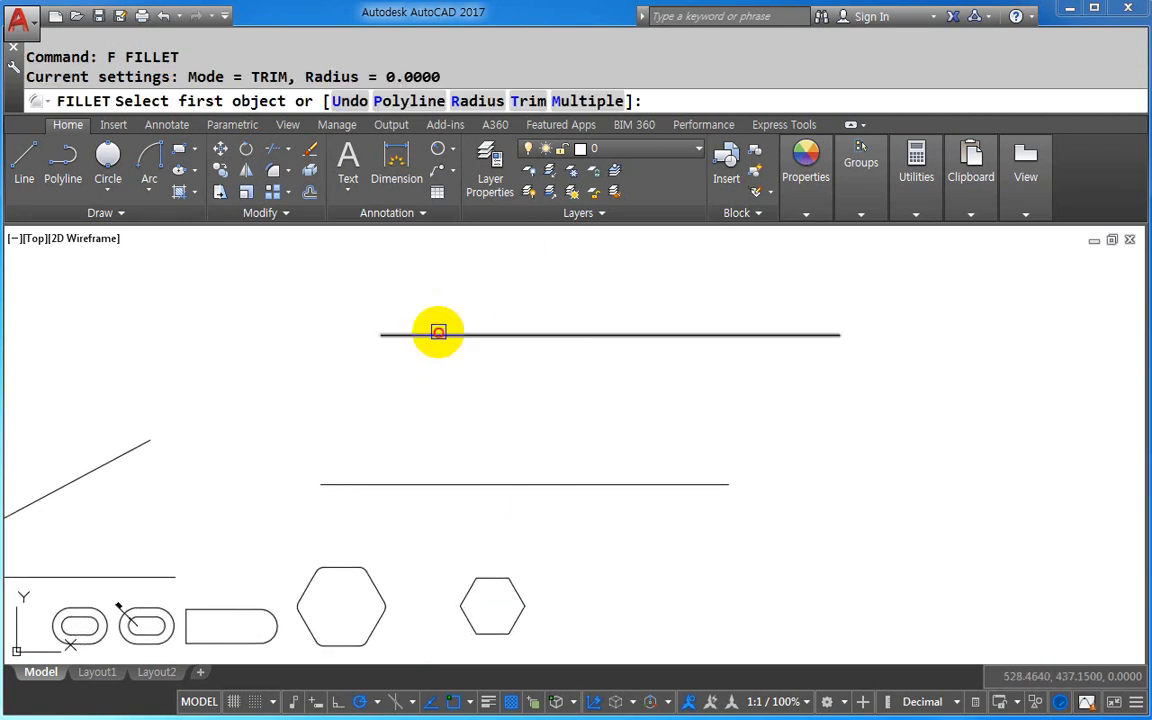
click(438, 331)
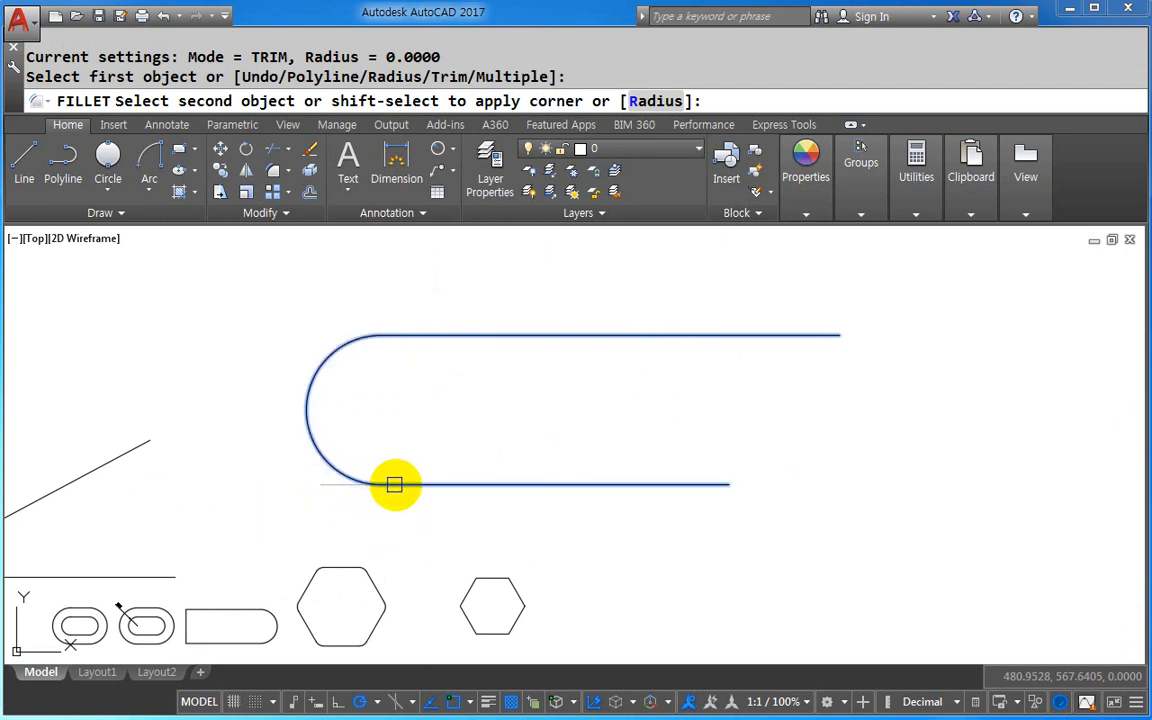
click(394, 485)
- Fillet the right ends of the same parallel lines to close the long slot
text(F)
key(Return)
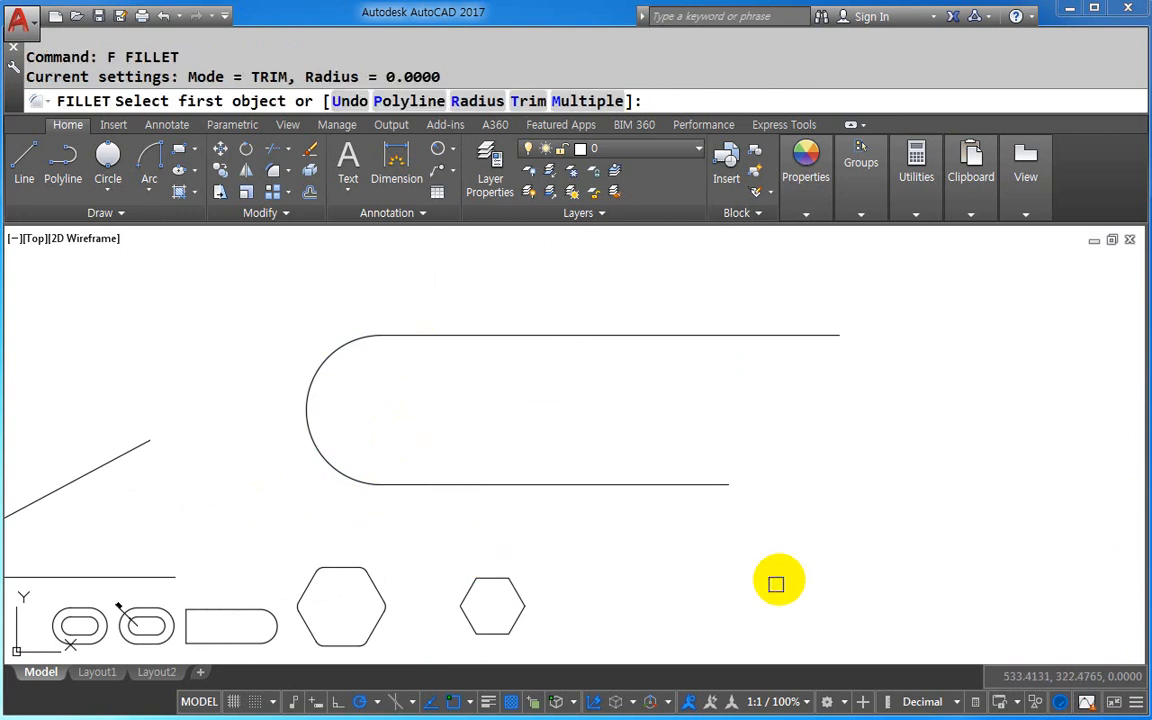
click(818, 335)
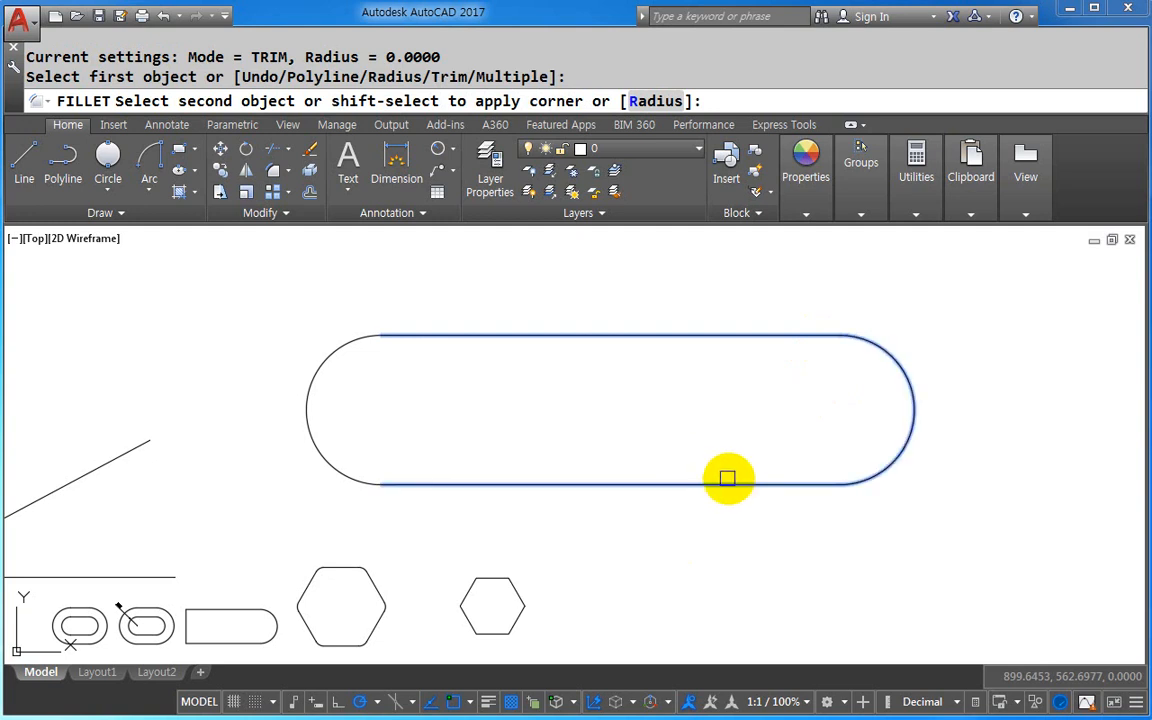
key(Escape)
- Draw a horizontal line in the empty area above and to the left of the sharp-cornered line pair
scroll(799, 508, down, 2)
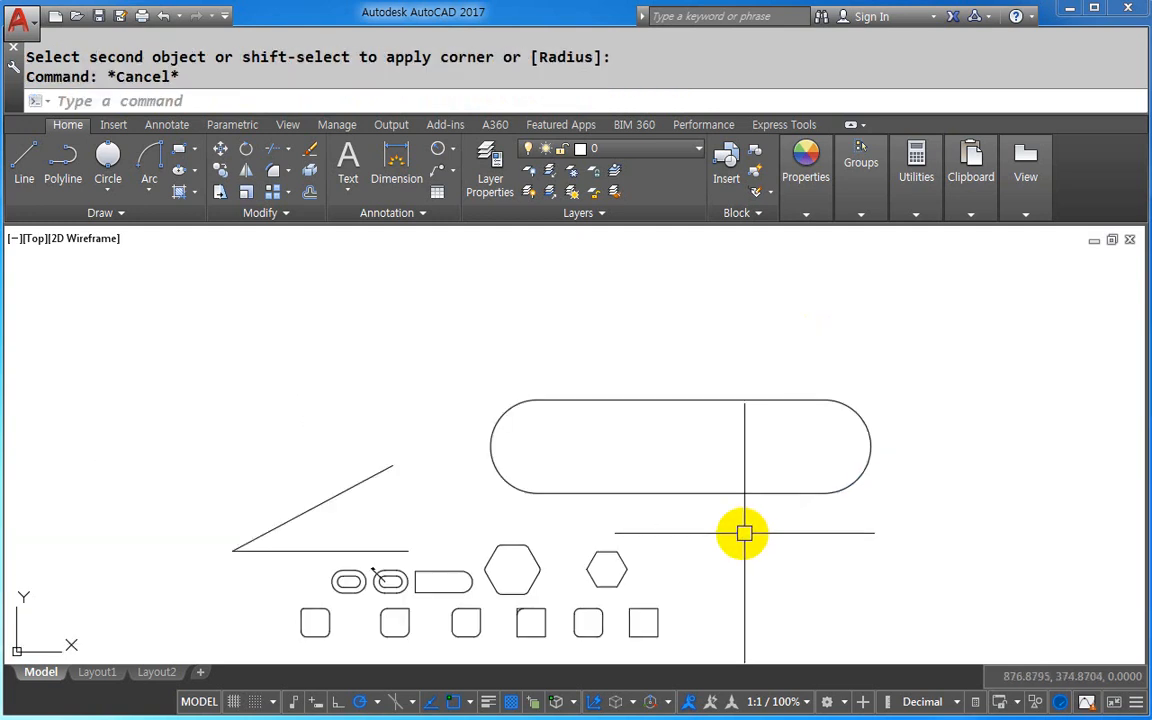
middle_drag(712, 535, 856, 553)
middle_drag(607, 511, 661, 519)
text(l)
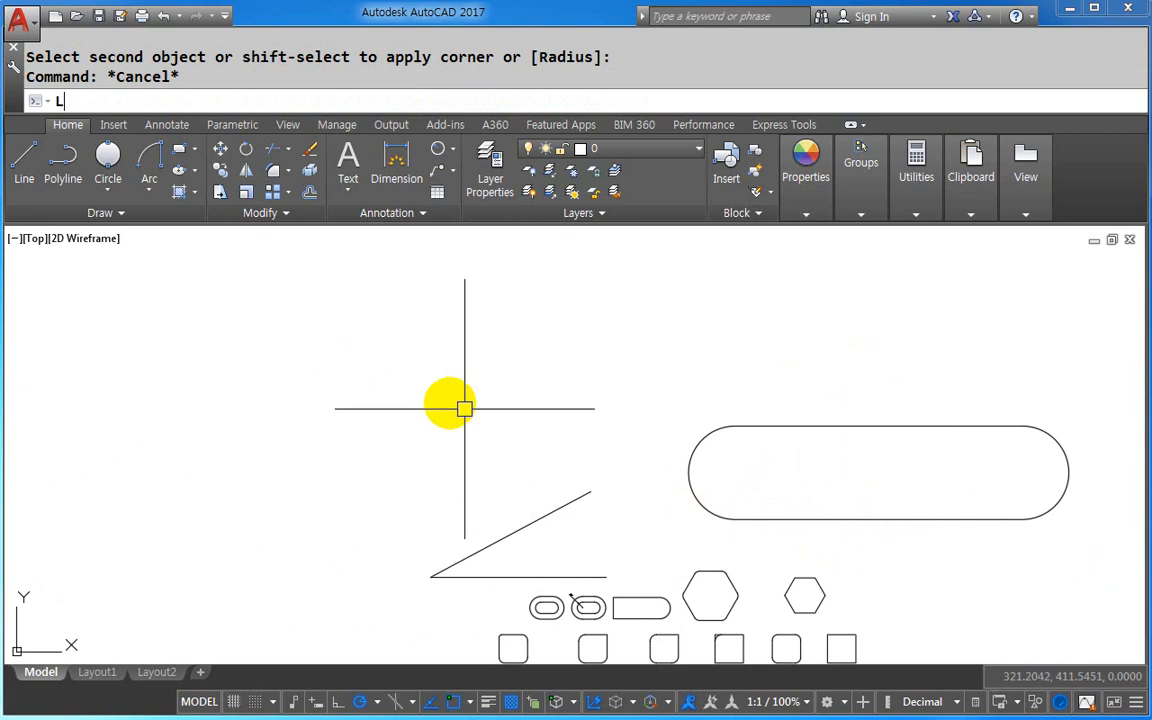
key(Return)
click(250, 341)
click(574, 341)
- Draw a vertical line below the left part of the new horizontal line, leaving a gap between them
middle_drag(386, 422, 391, 342)
text(l)
key(Return)
click(292, 550)
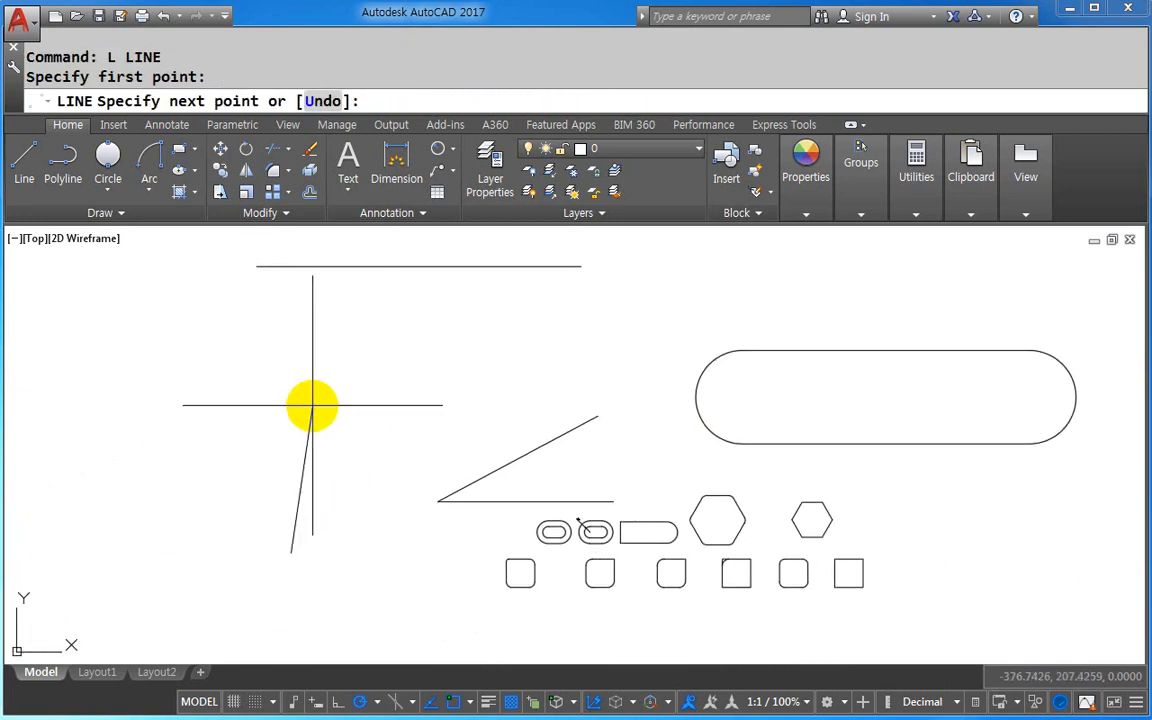
click(291, 384)
key(Return)
- Try to fillet the vertical line with the horizontal line above it at radius 0
middle_drag(310, 481, 298, 522)
text(f)
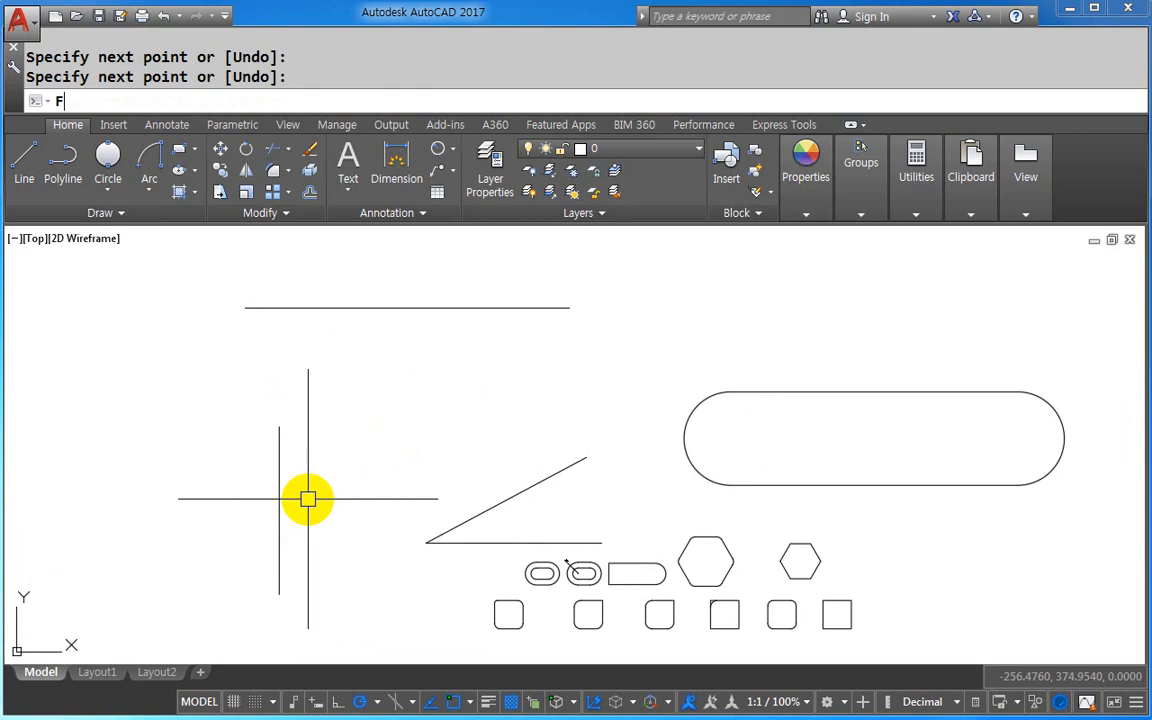
key(Return)
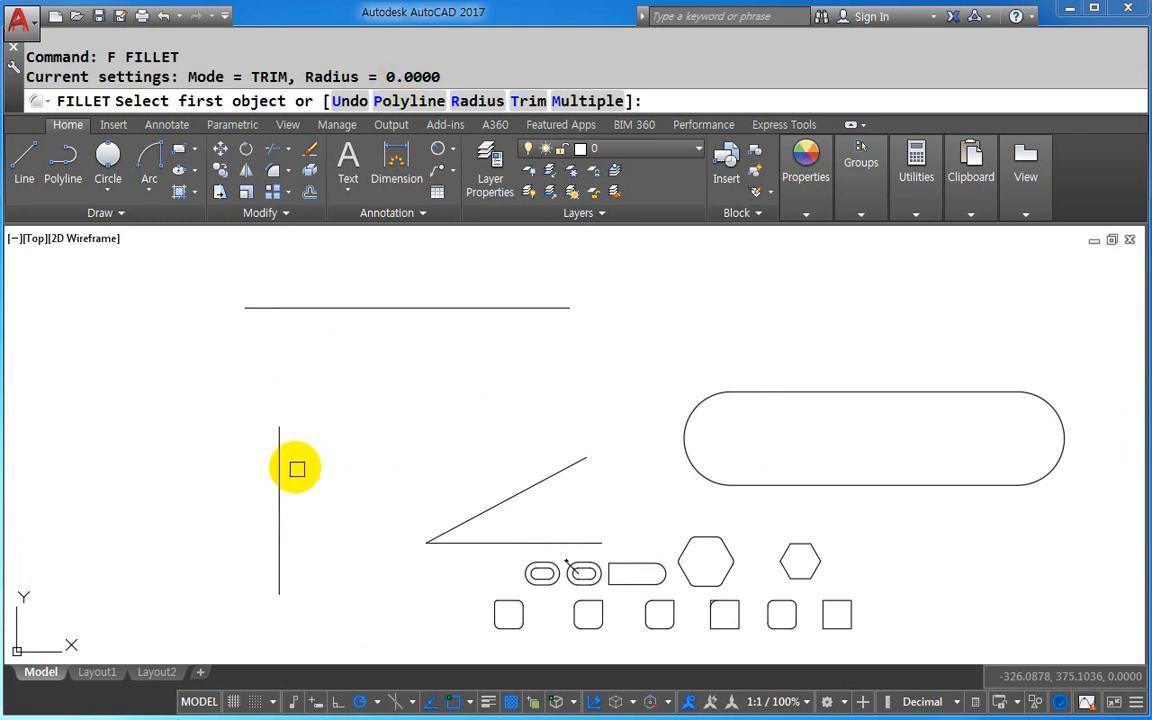
click(282, 461)
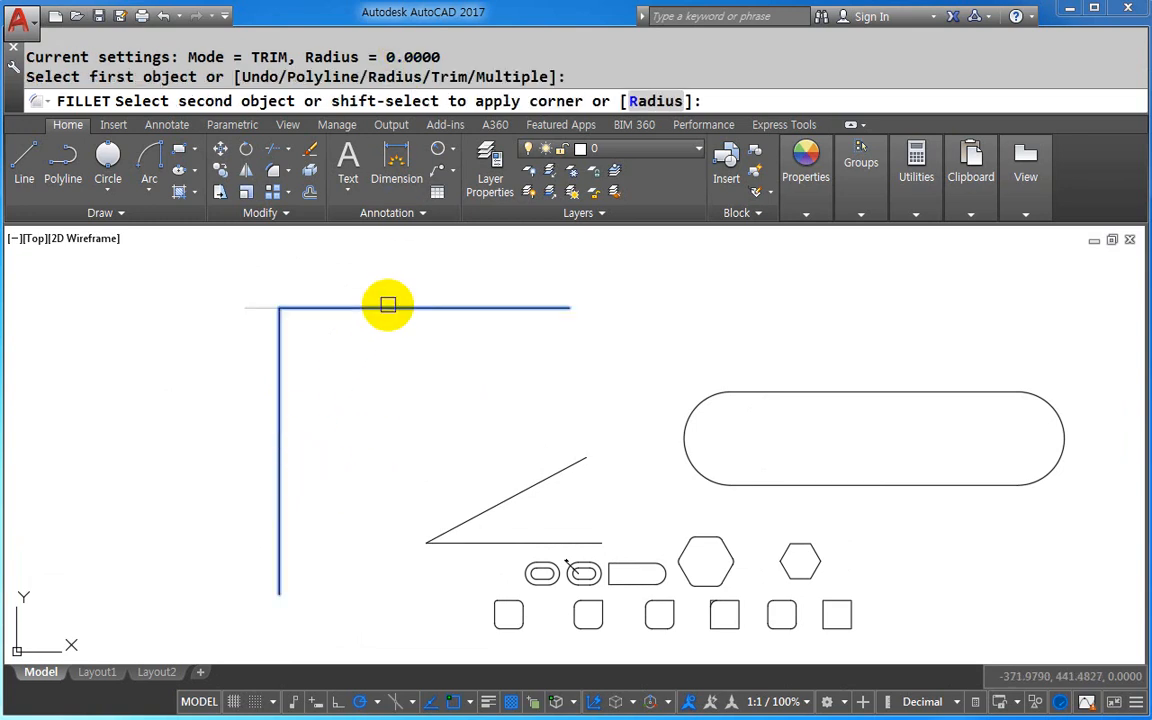
click(279, 487)
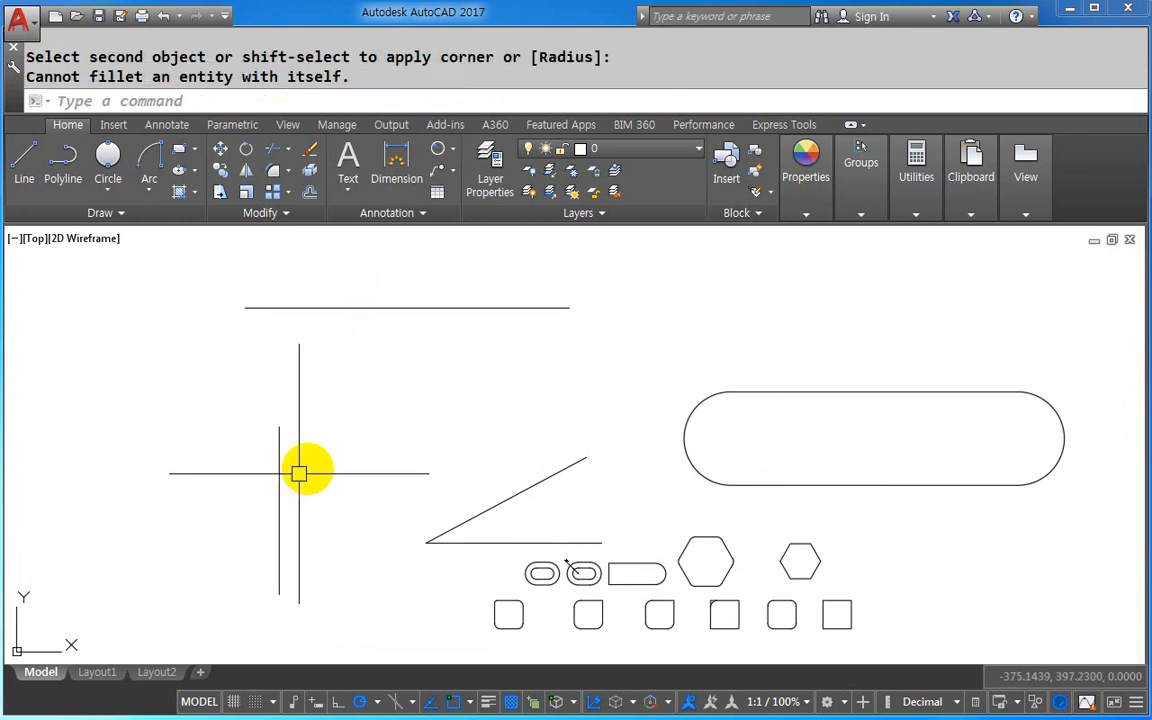
key(Escape)
text(F)
key(Return)
click(271, 470)
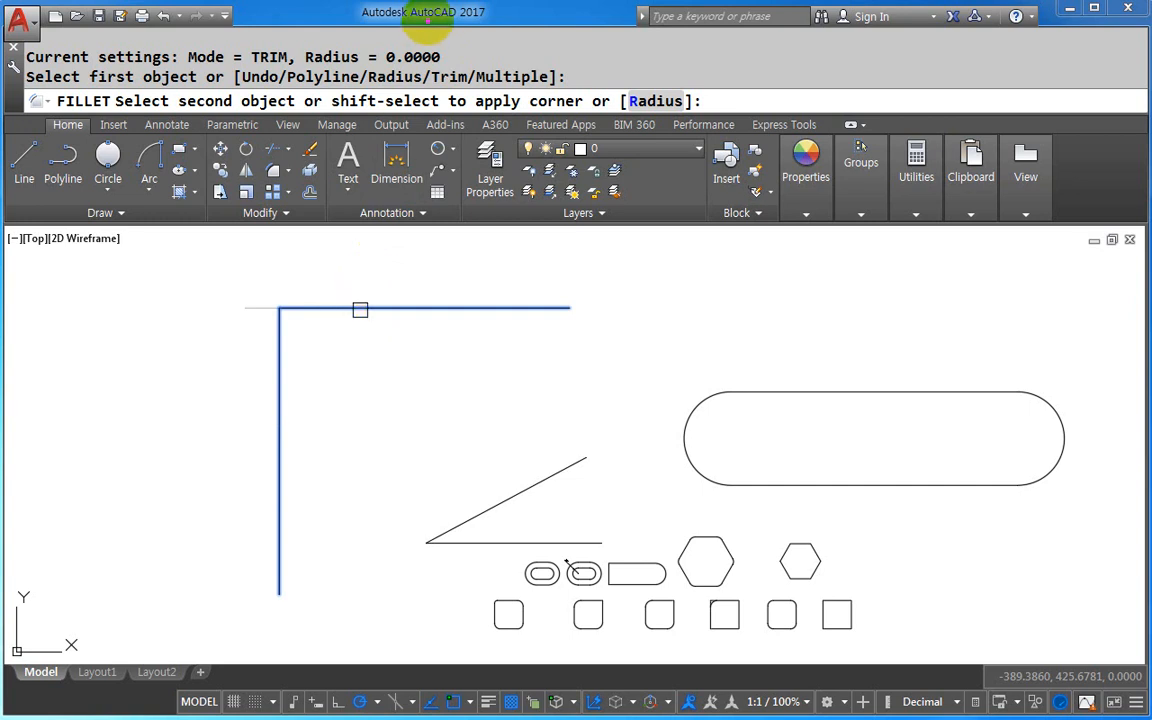
mouse_move(403, 27)
mouse_down()
mouse_move(497, 97)
mouse_move(455, 148)
mouse_up()
drag(278, 333, 306, 317)
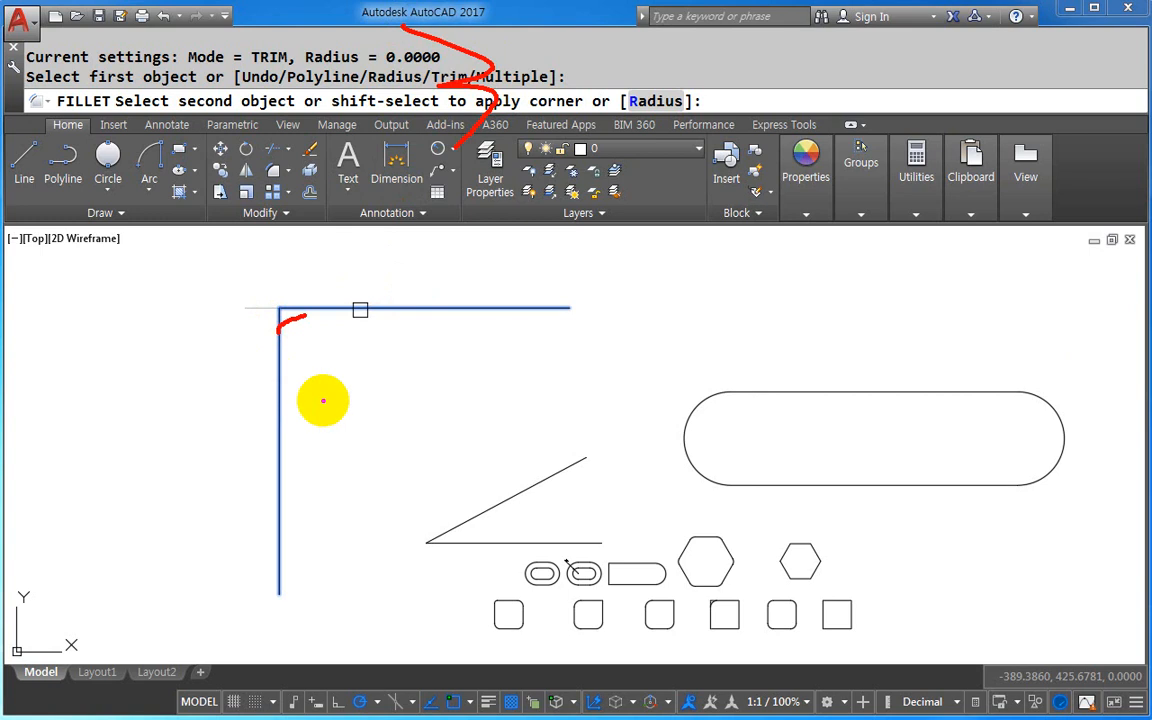
scroll(362, 309, down, 4)
key(Escape)
- Draw a horizontal line in the empty area to the right of the long slot
mouse_move(658, 428)
middle_down()
mouse_move(399, 442)
mouse_move(381, 419)
mouse_move(362, 420)
middle_up()
text(L)
key(Return)
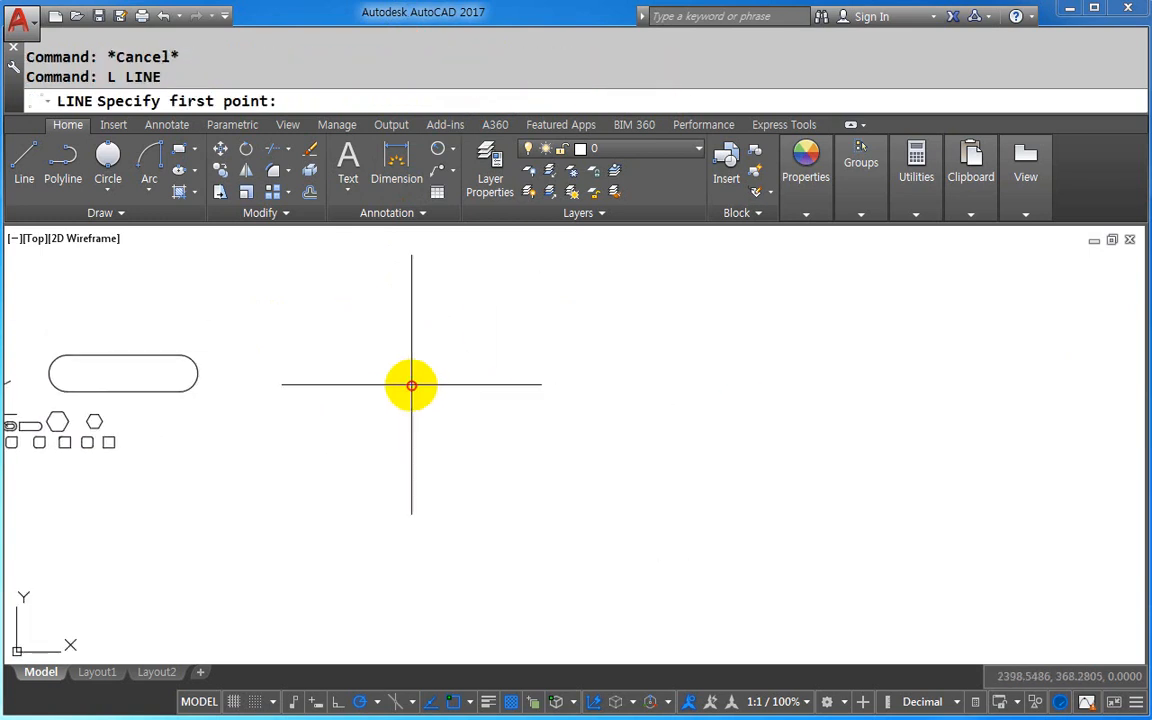
click(411, 383)
click(645, 383)
key(Return)
- Draw a vertical line below the left part of that horizontal line, leaving a gap between them
middle_drag(484, 466, 463, 424)
text(L)
key(Return)
click(443, 543)
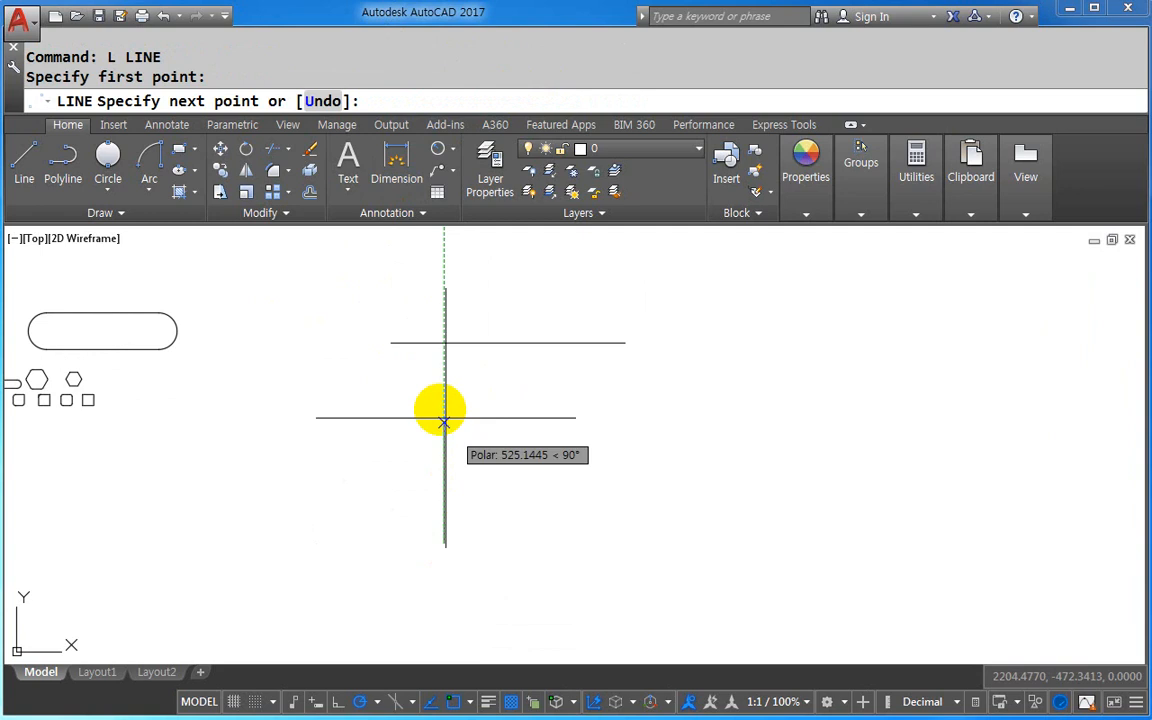
click(443, 404)
key(Return)
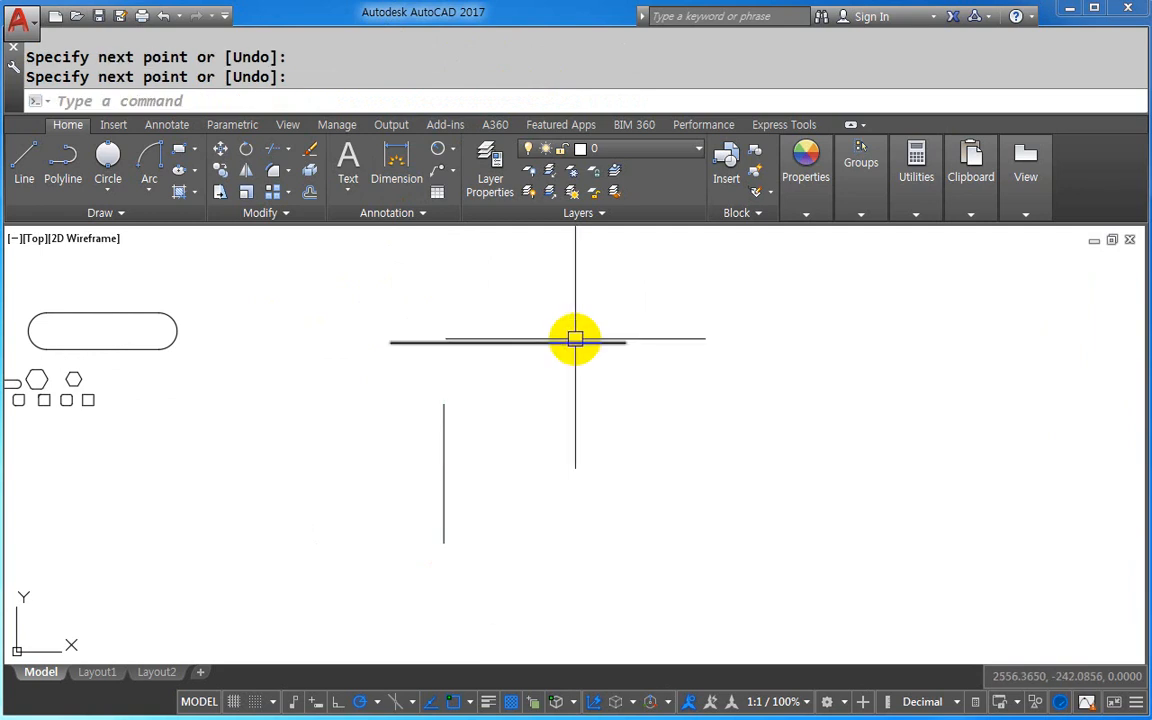
- Set the Fillet radius to 1100
text(F)
key(Return)
text(R)
key(Return)
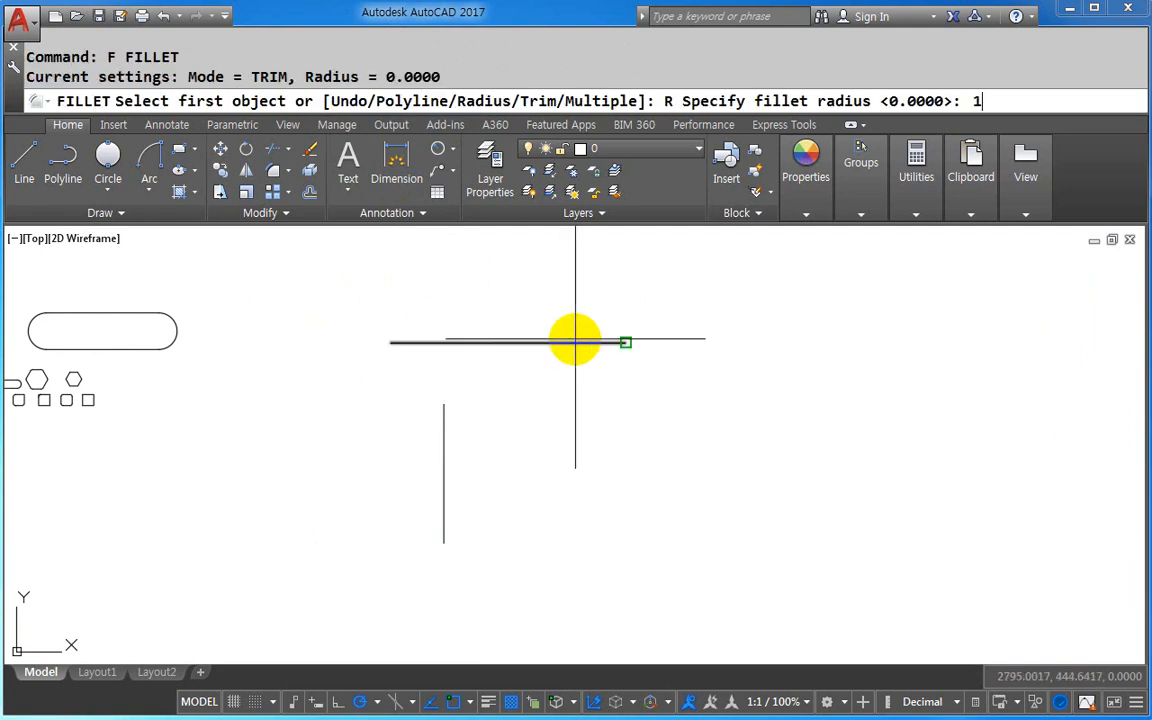
text(1100)
key(Return)
key(Escape)
- Join the vertical line and the horizontal line above it in a sharp corner with Fillet, overriding the 1100 radius
text(F)
key(Return)
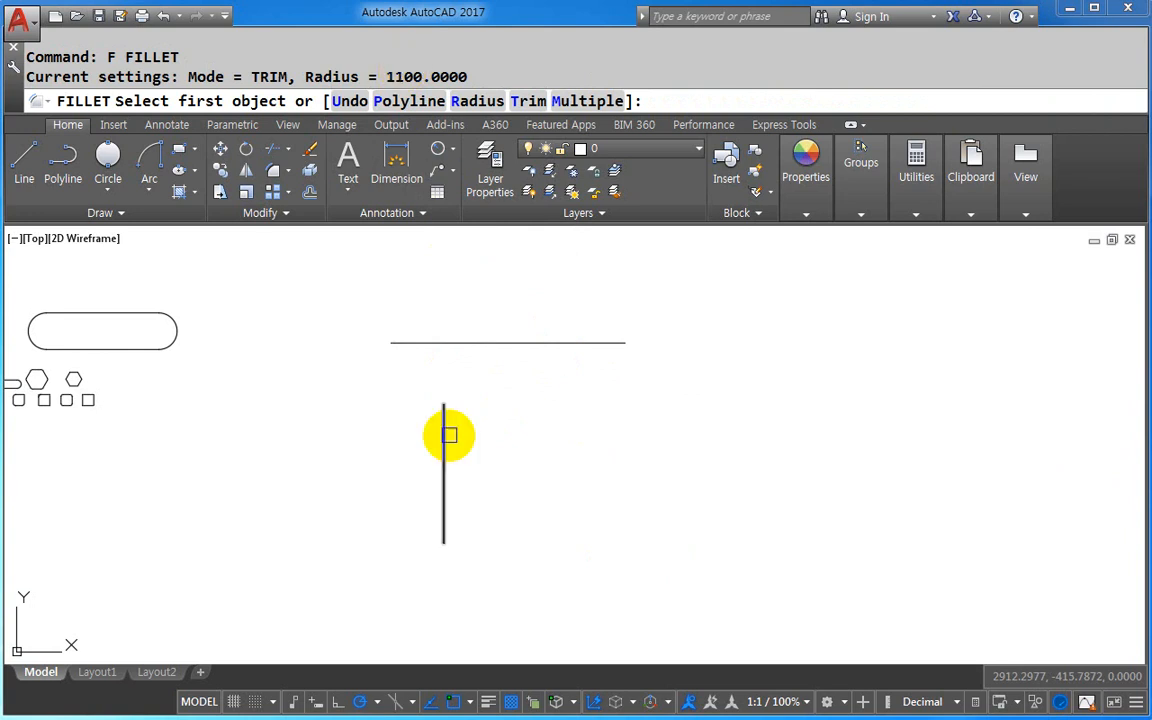
click(446, 432)
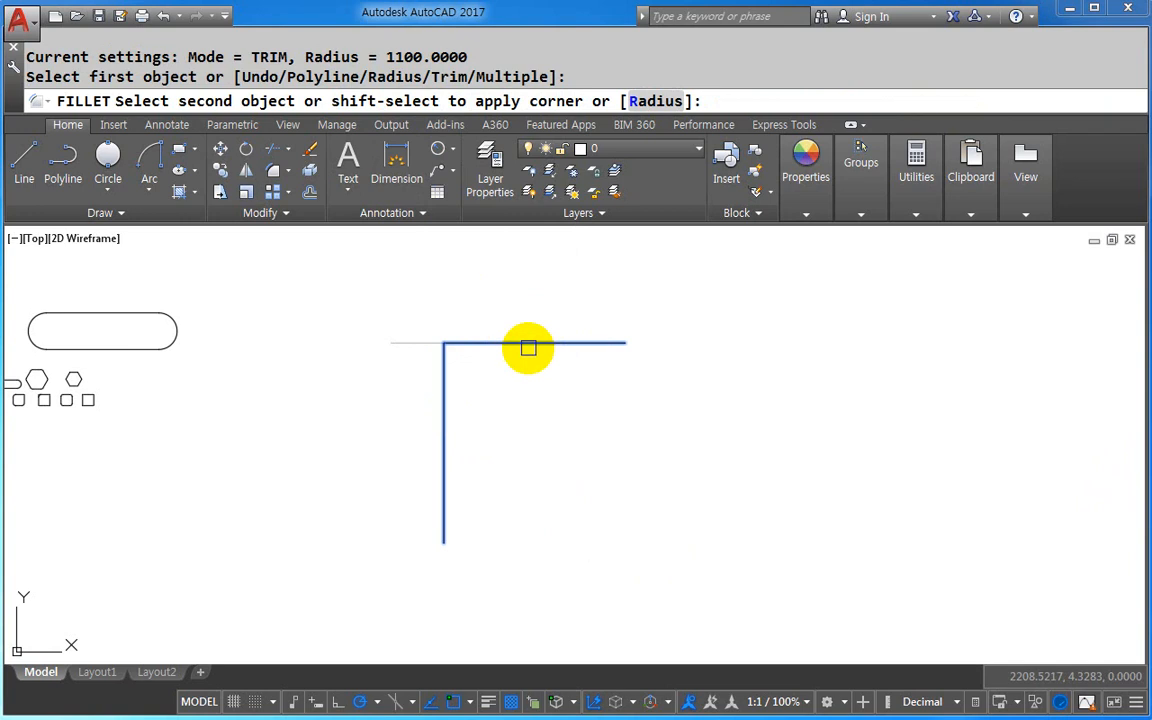
click(528, 348)
- Erase every object in the drawing
scroll(563, 380, down, 2)
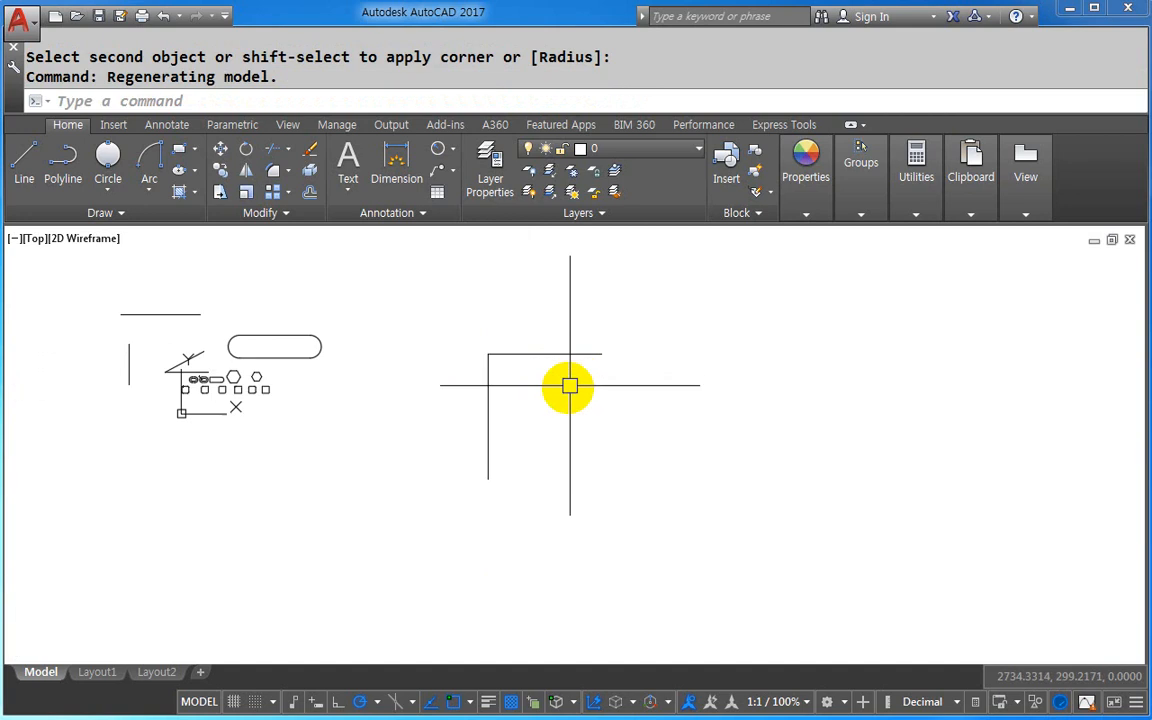
middle_drag(568, 386, 673, 400)
key(Escape)
scroll(509, 432, up, 2)
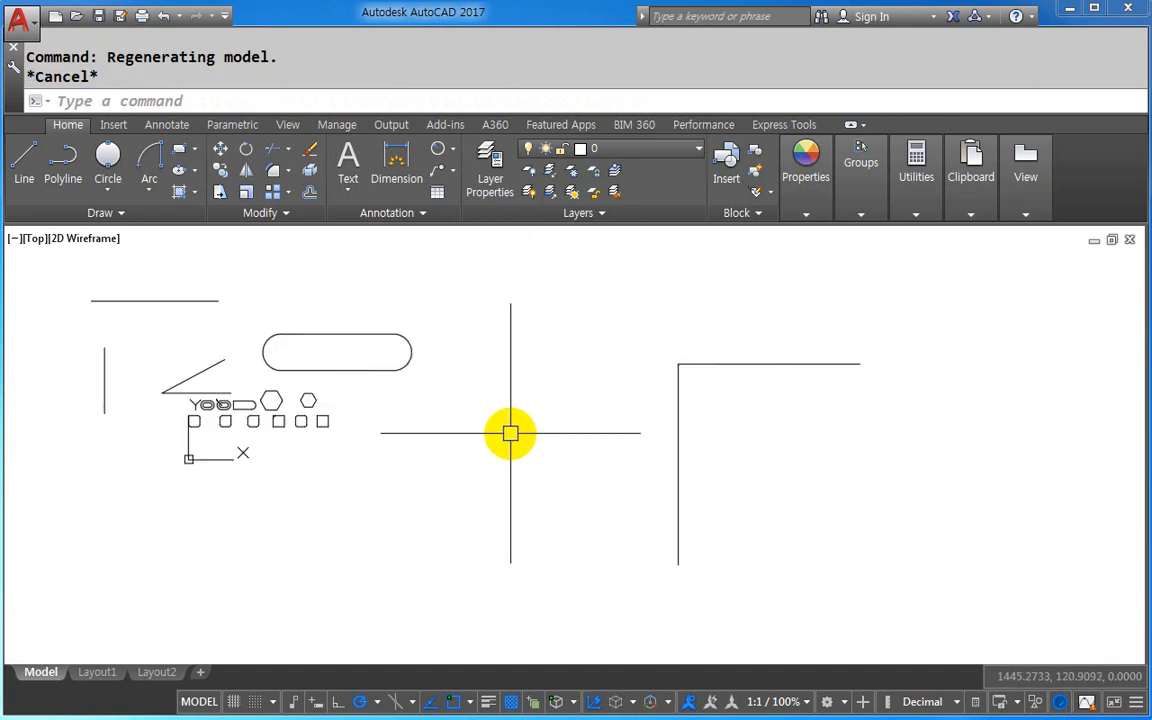
click(815, 459)
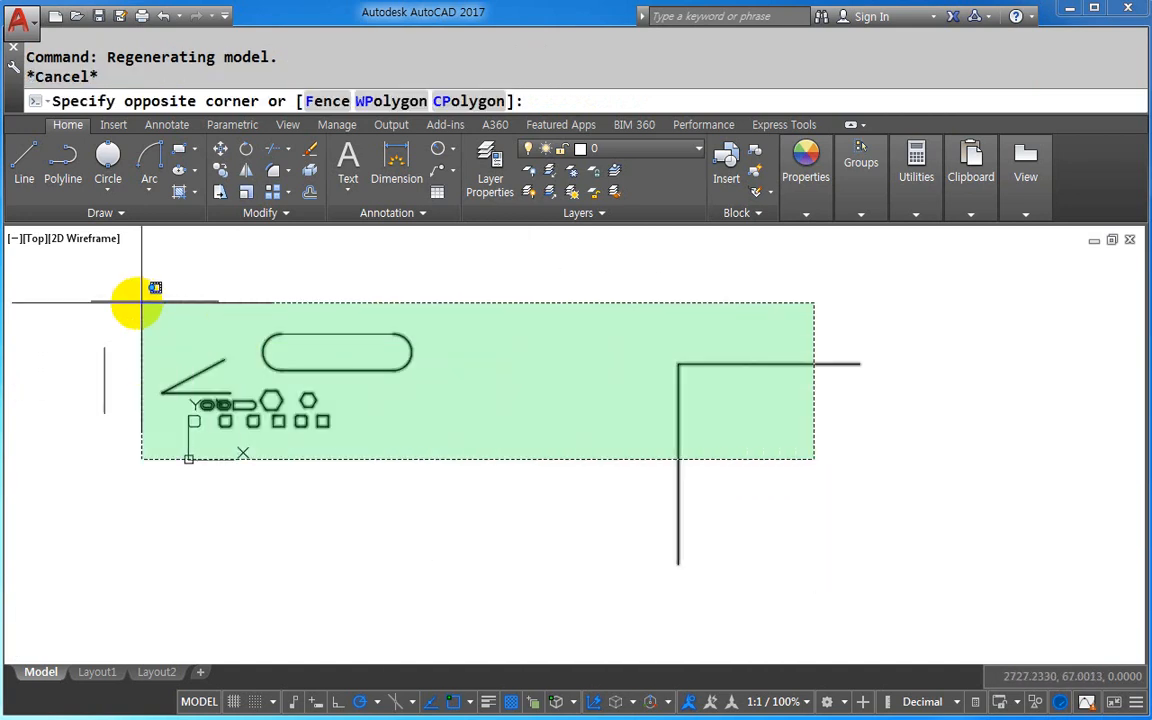
click(88, 283)
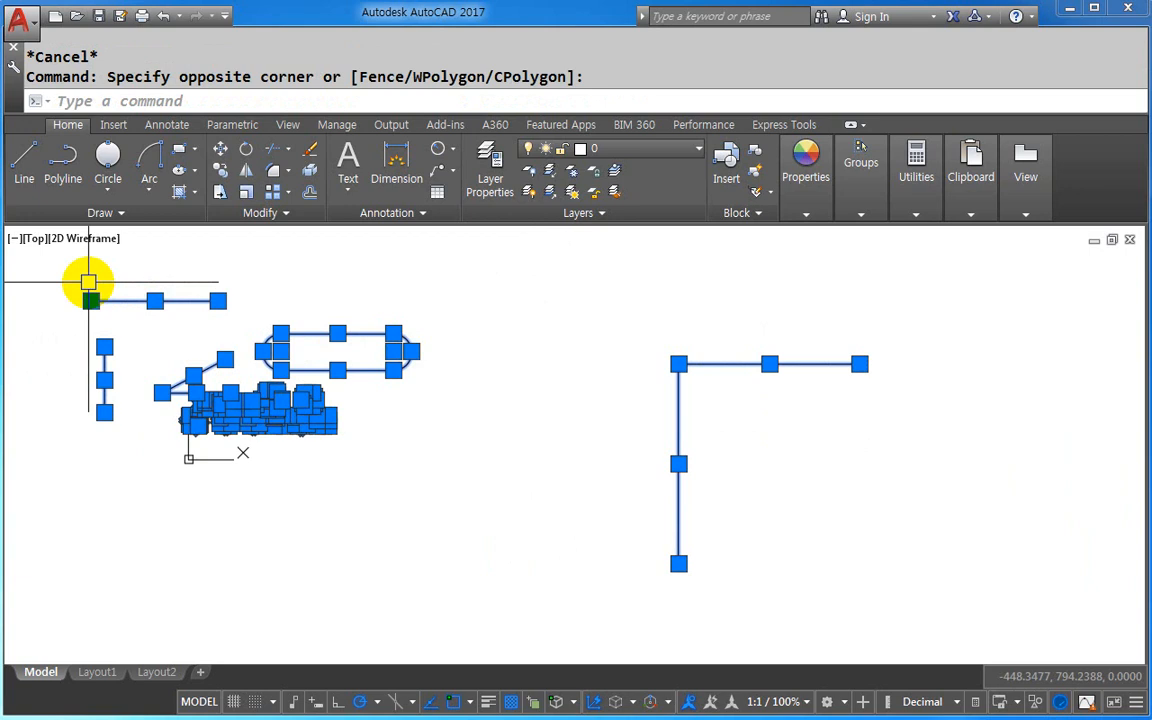
key(Delete)
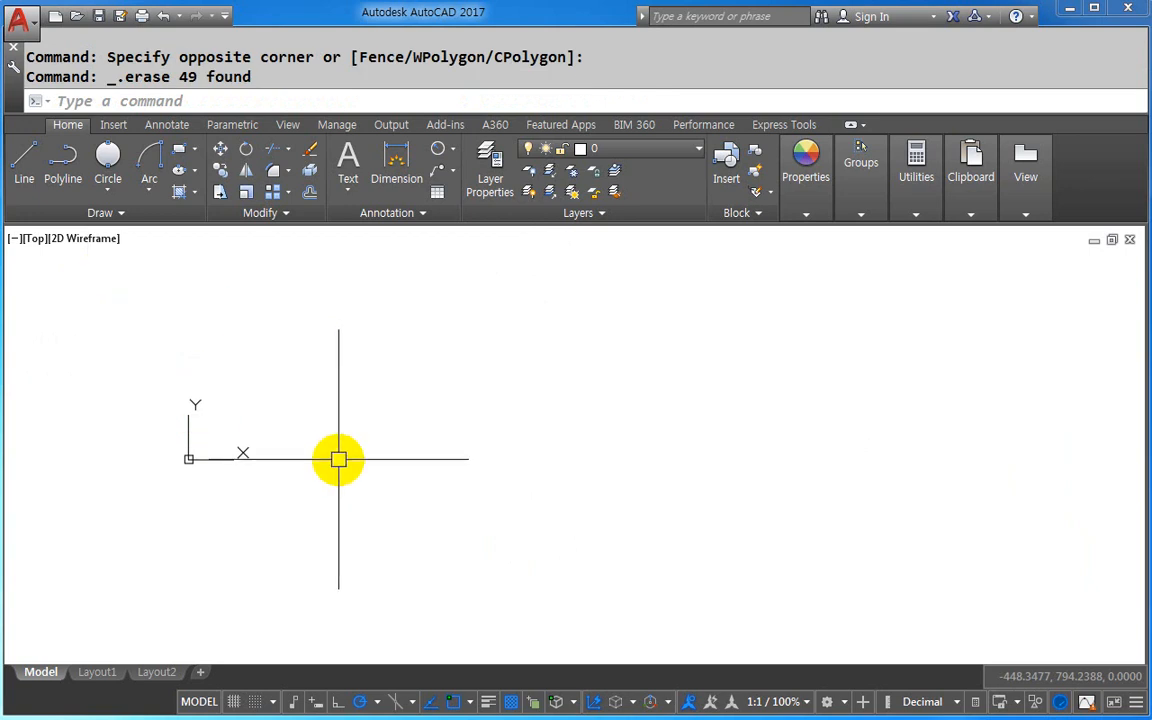
- Draw a freehand rectangle in the empty drawing area
text(REC)
key(Return)
click(378, 492)
click(512, 387)
scroll(513, 432, up, 4)
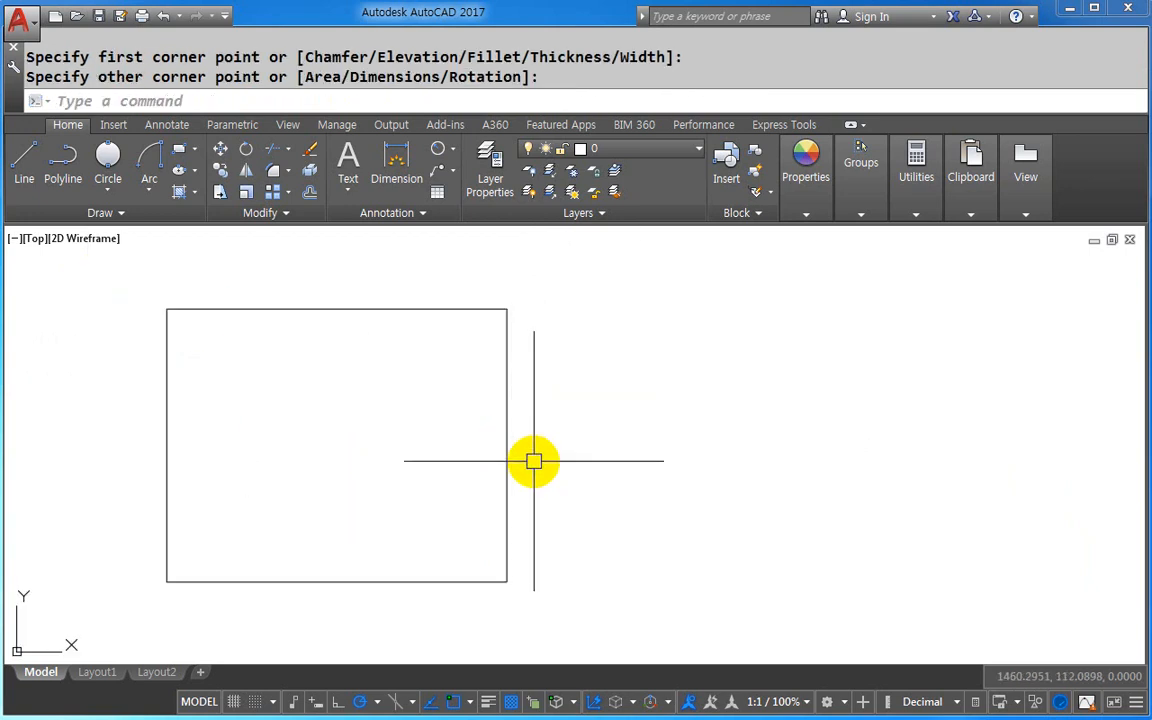
- Set the Fillet radius to 10 and try rounding the large rectangle's upper-right corner
text(F)
key(Return)
text(R)
key(Return)
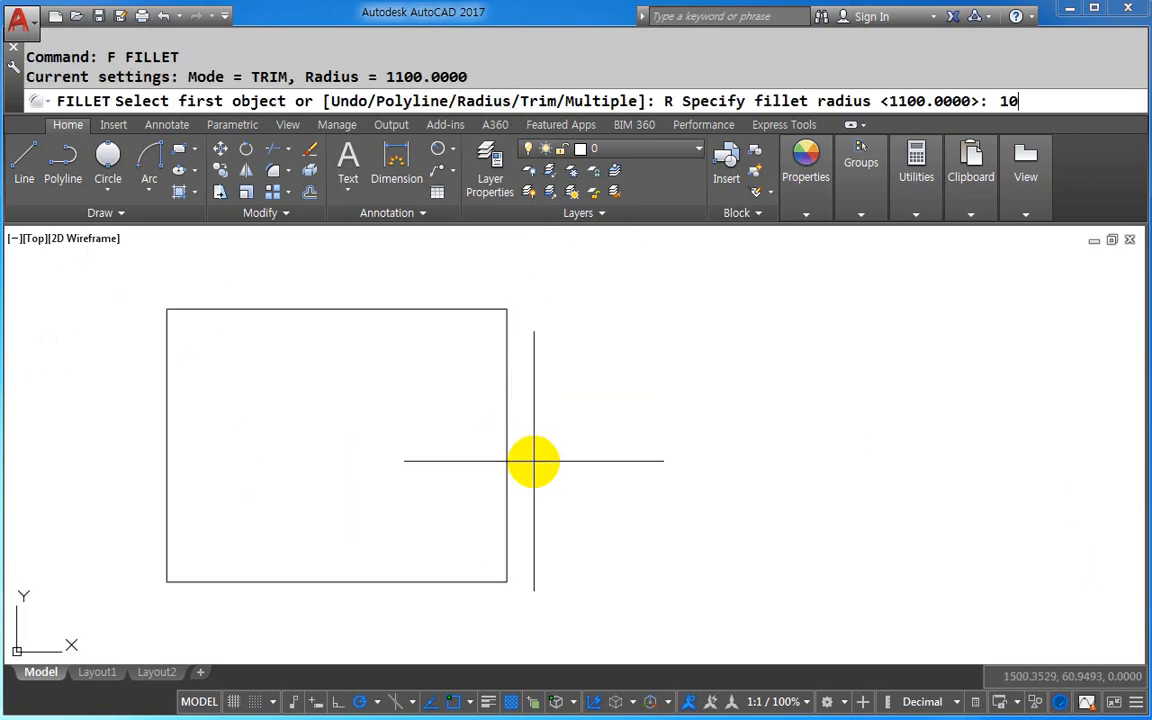
text(10)
key(Return)
click(471, 310)
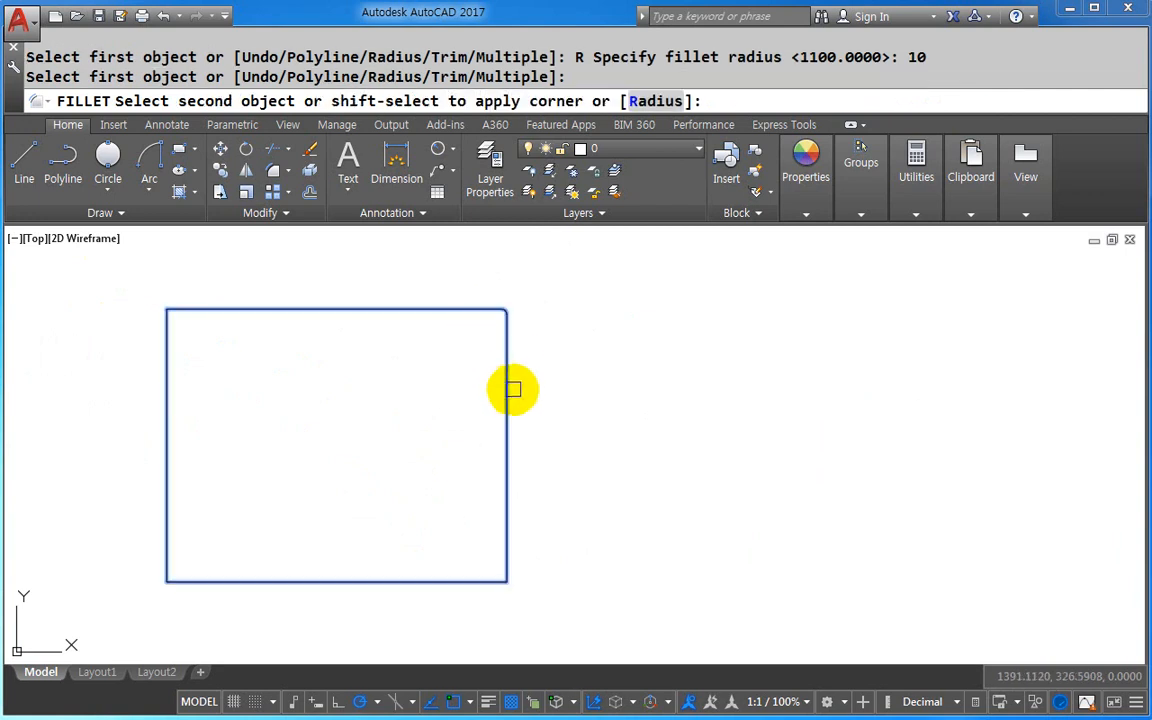
key(Escape)
key(Escape)
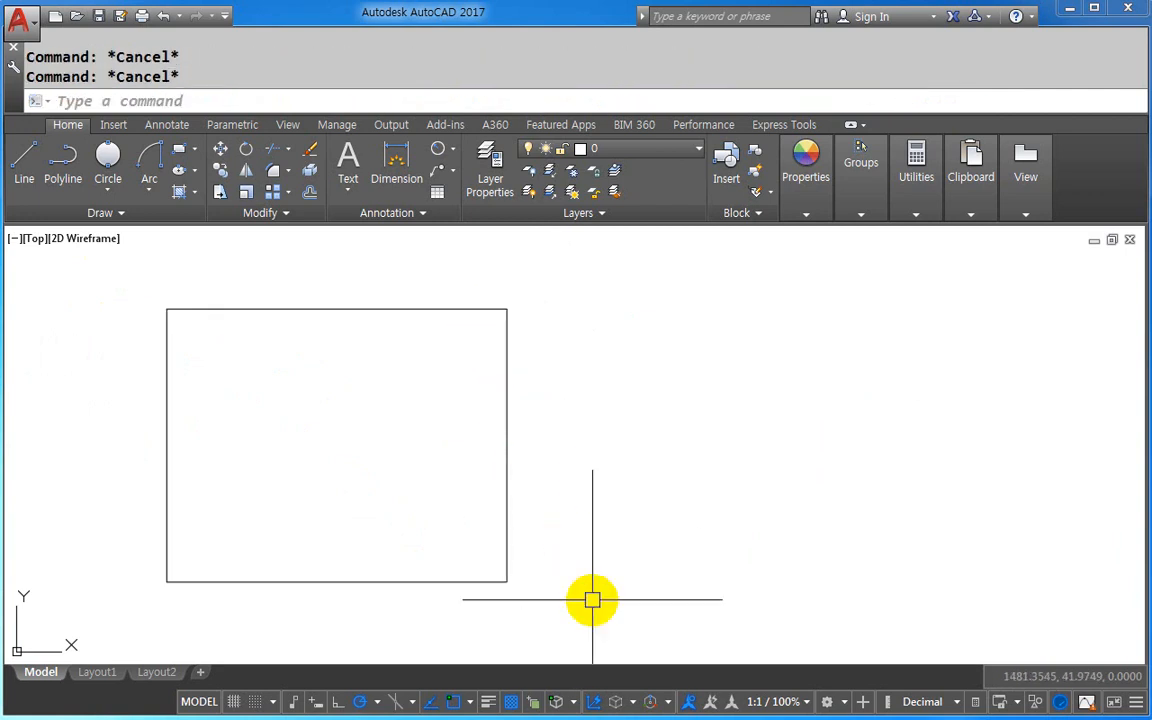
- Erase the large rectangle
click(517, 596)
click(129, 298)
key(Delete)
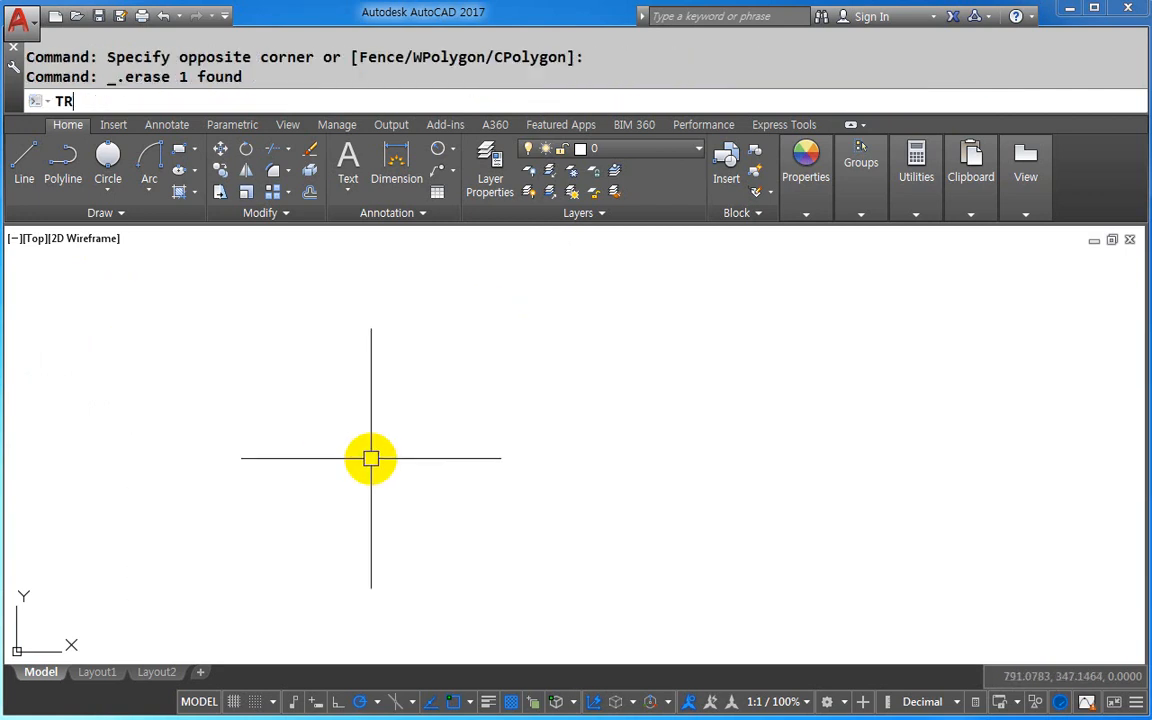
key(Escape)
- Draw a 50 by 50 square in the empty drawing area
text(REC)
key(Return)
click(354, 495)
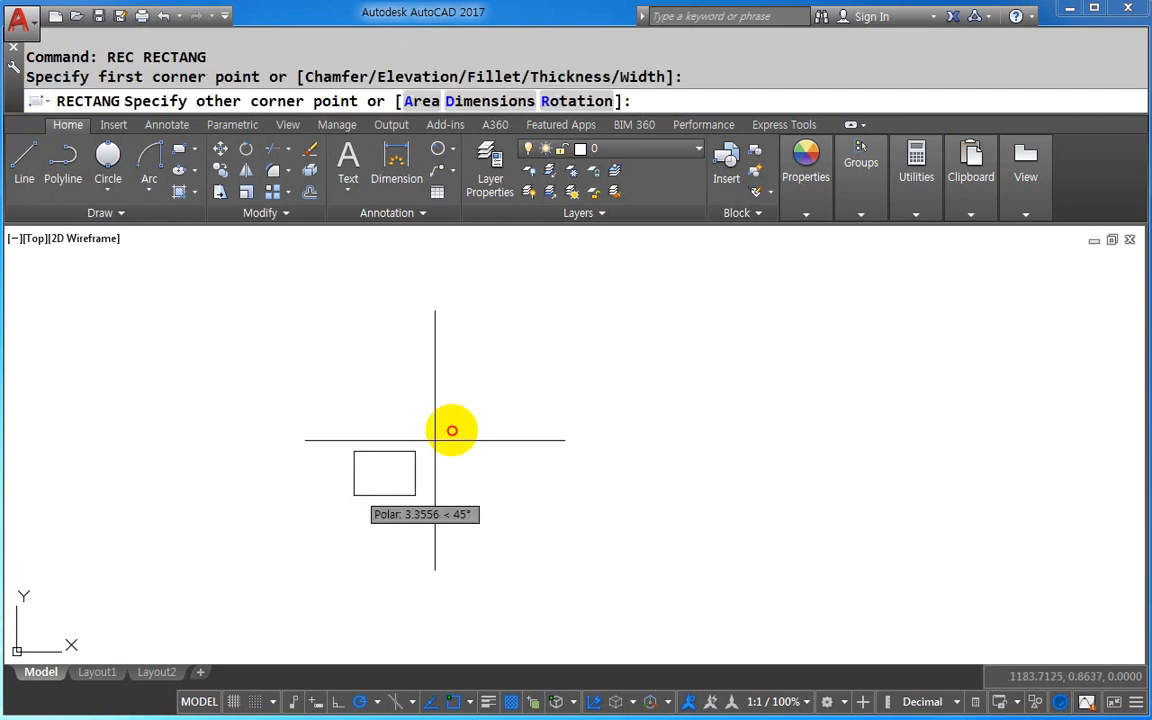
text(@50,50)
key(Return)
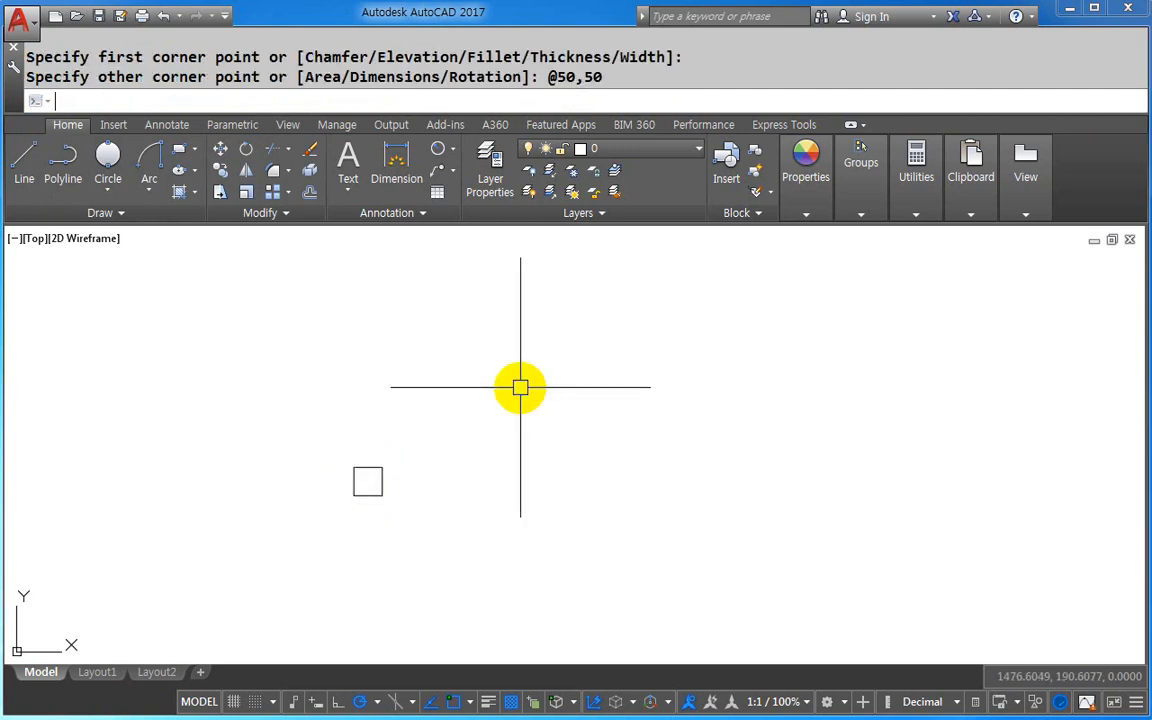
- Fillet the square's upper-right corner with a radius of 10
scroll(364, 475, up, 5)
text(F)
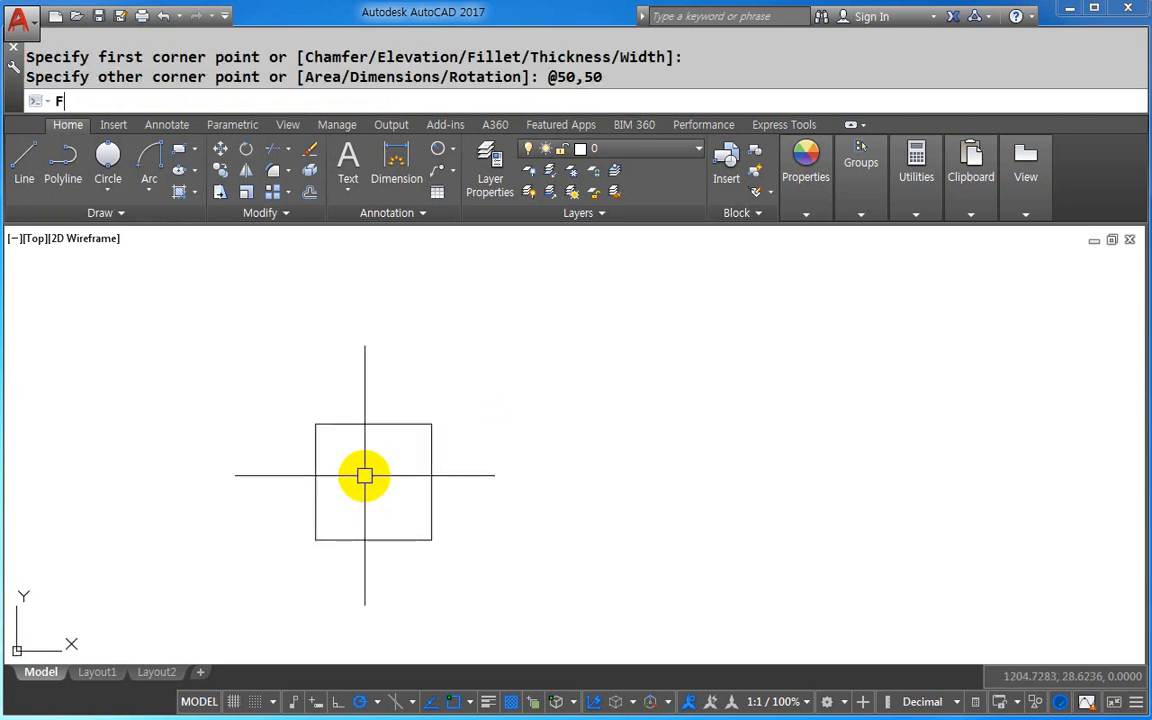
key(Return)
text(R)
key(Return)
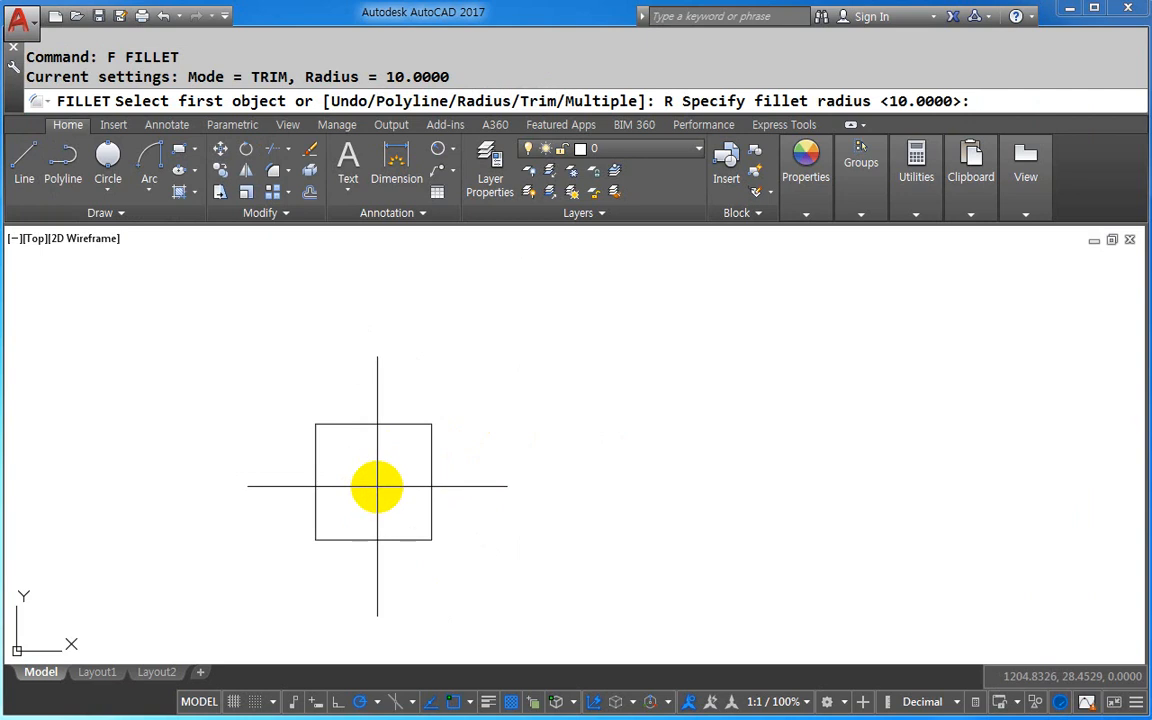
key(Return)
click(406, 424)
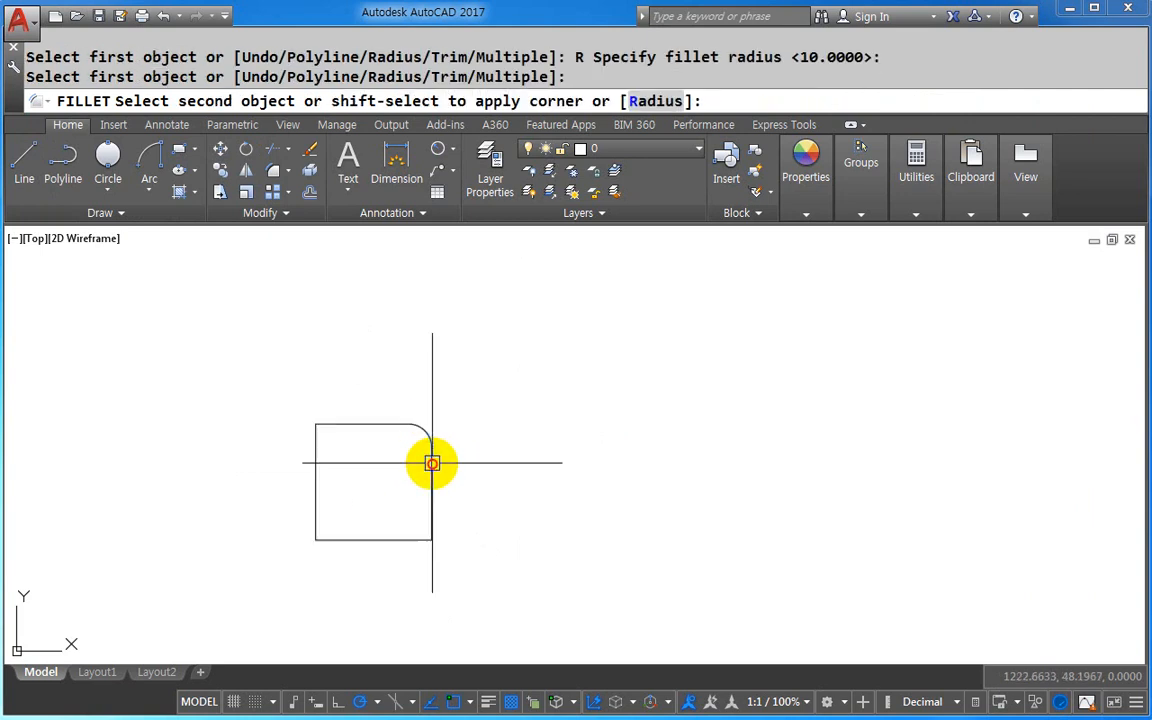
click(432, 463)
- Draw a circle of radius 20 tangent to the square's bottom and right edges
scroll(458, 491, up, 2)
text(C)
key(Return)
text(T)
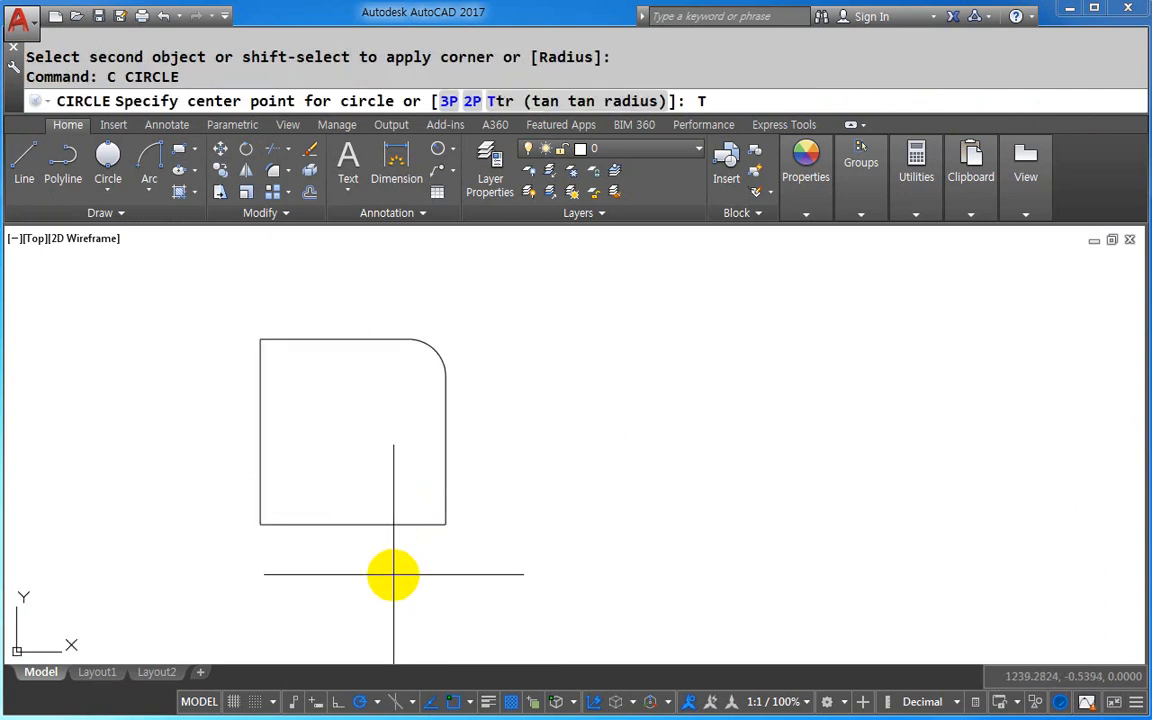
key(Return)
click(391, 524)
click(446, 485)
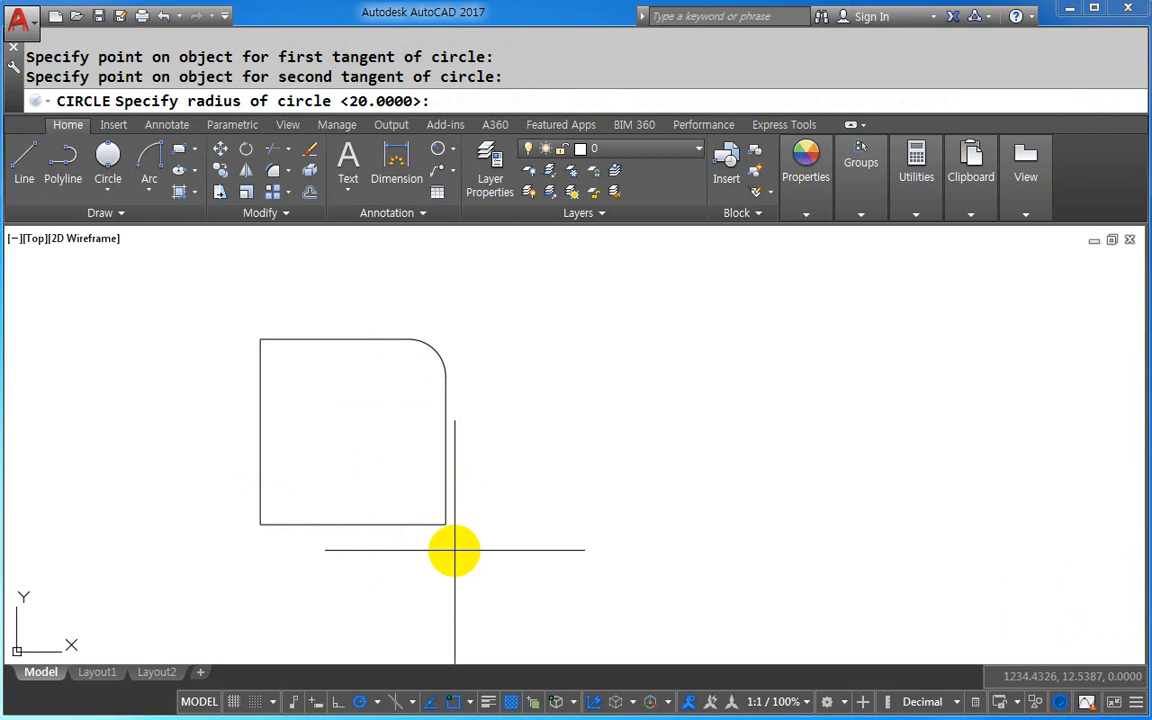
key(Return)
key(Escape)
- Erase the radius 20 circle inside the square
text(E)
key(Return)
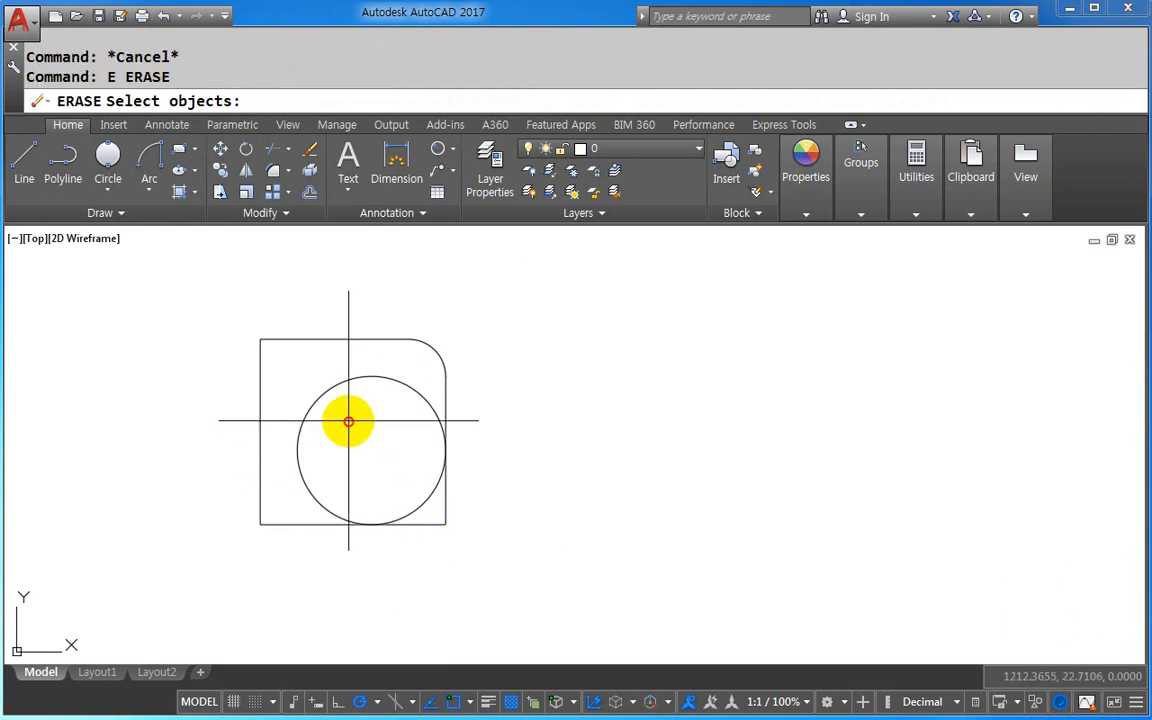
click(348, 420)
click(284, 349)
key(Return)
- Draw a circle of radius 10 tangent to the square's bottom and right edges
text(C)
key(Return)
text(T)
key(Return)
click(388, 524)
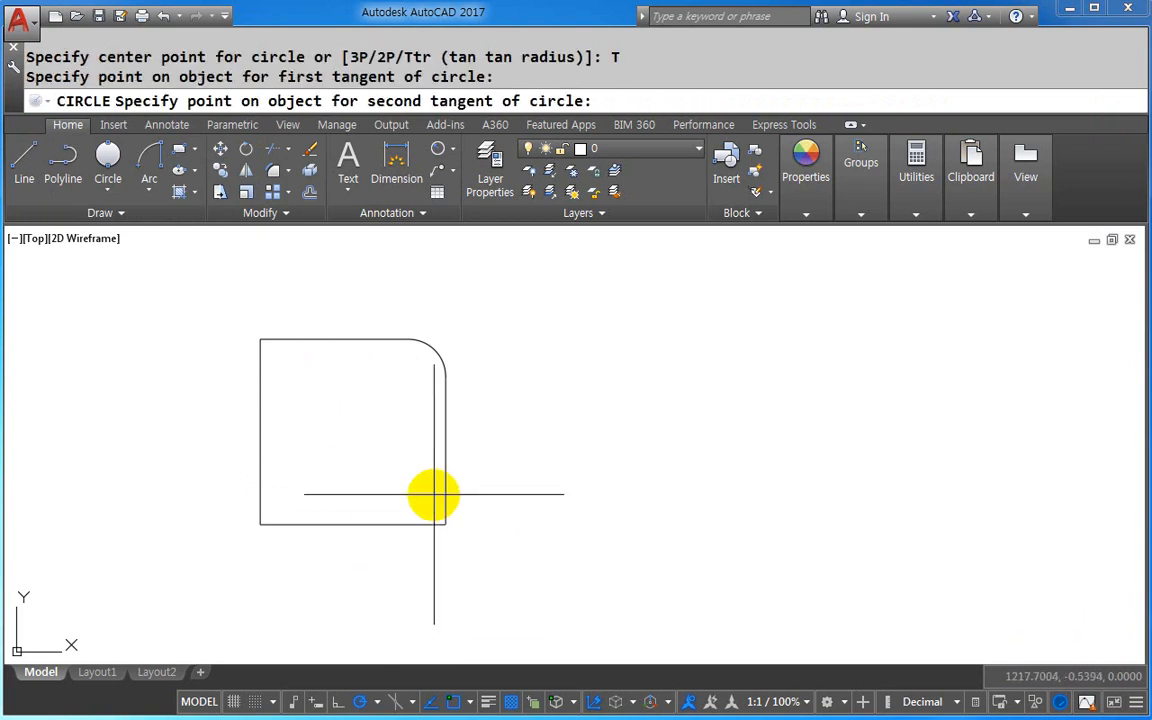
click(443, 477)
text(10)
key(Return)
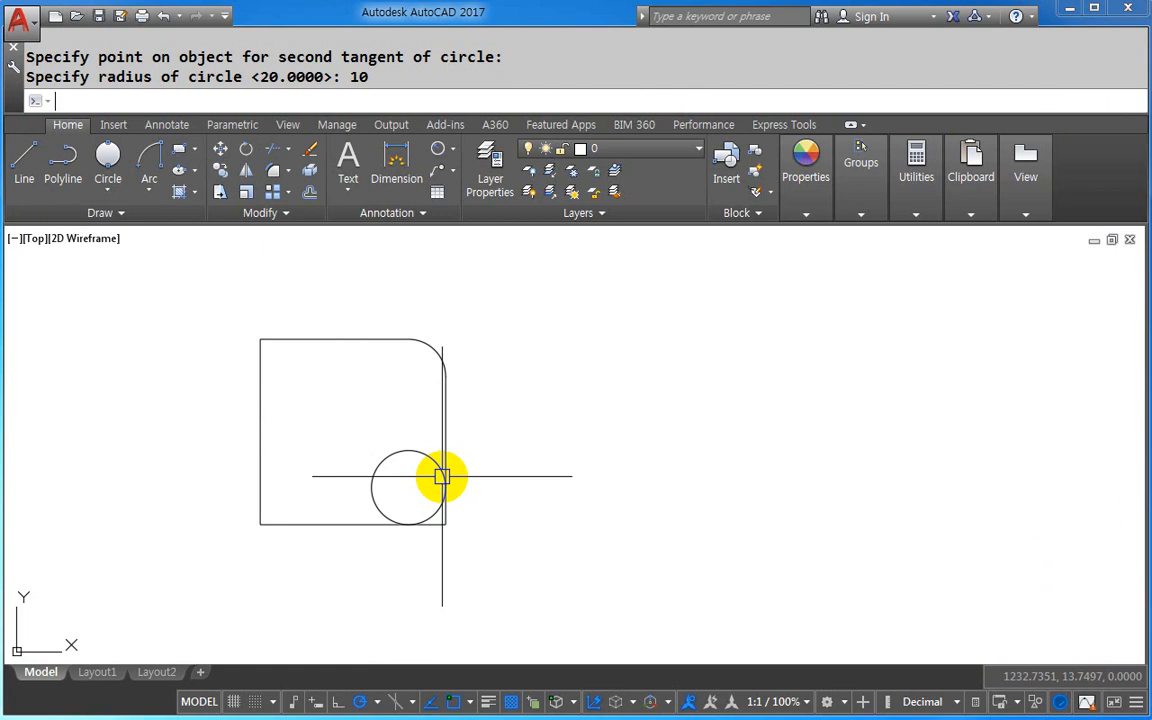
- Trim away the inner part of the tangent circle, using the square's outline as the cutting edge
scroll(442, 476, up, 3)
text(TR)
key(Return)
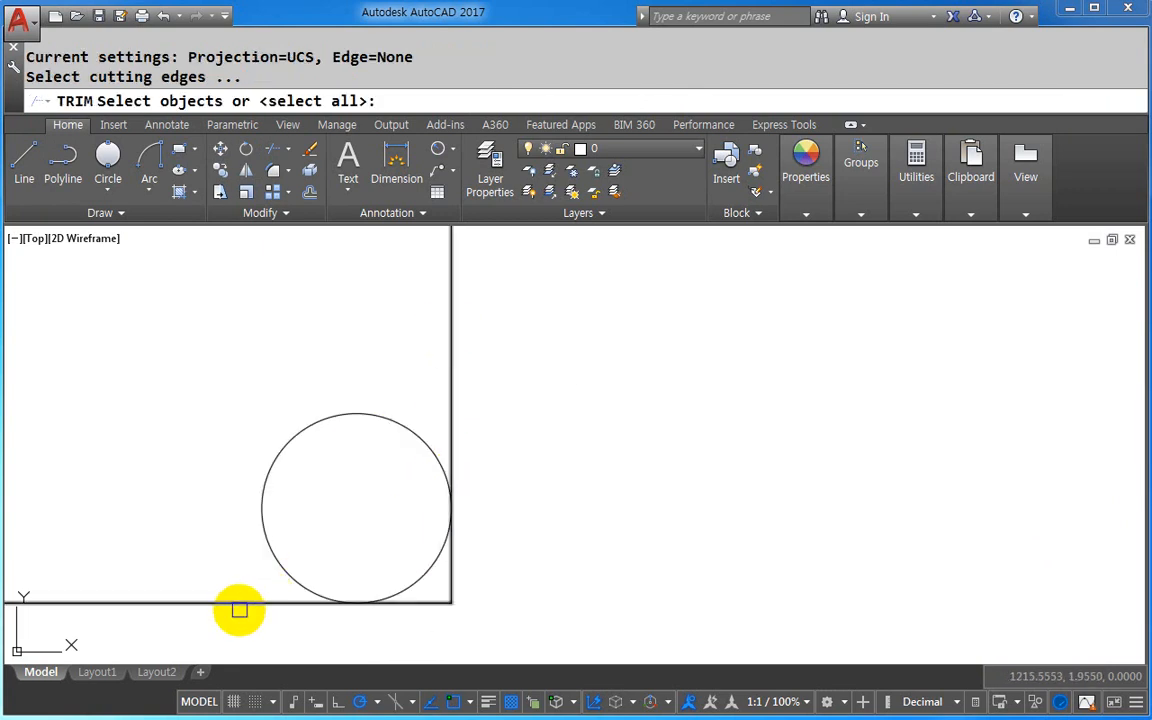
click(273, 601)
key(Return)
click(300, 575)
key(Escape)
- Trim off the square's sharp lower-right corner, using the remaining arc as the cutting edge
text(T)
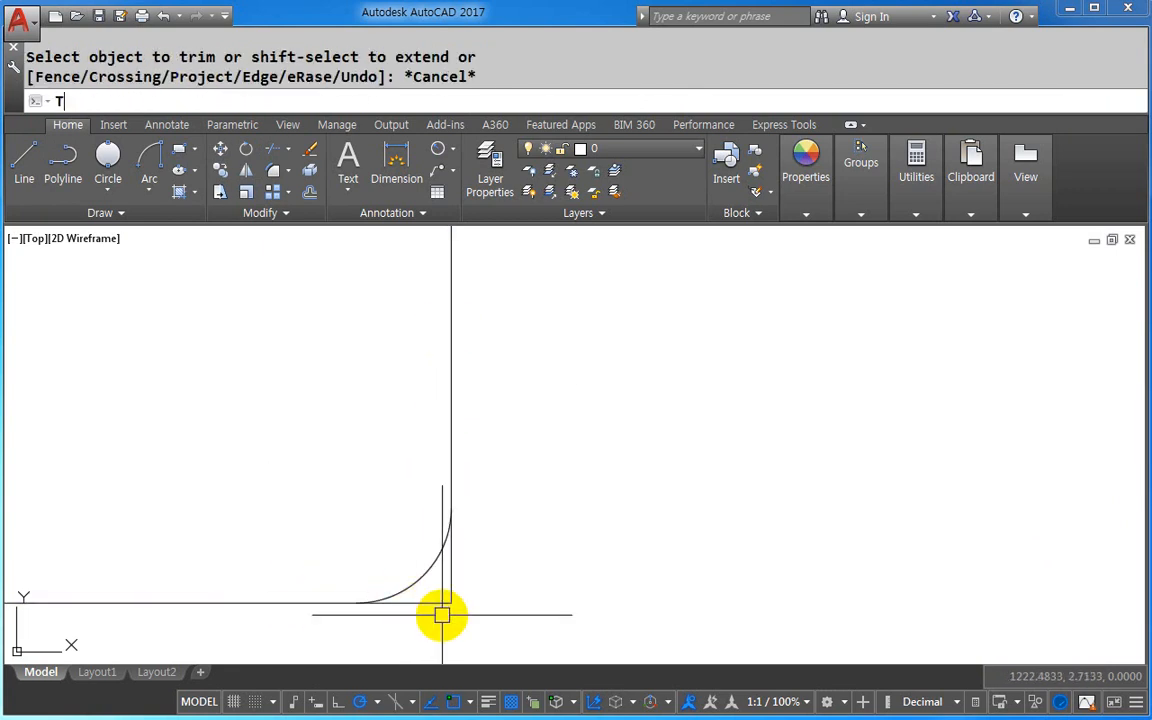
text(R)
key(Return)
click(433, 582)
key(Return)
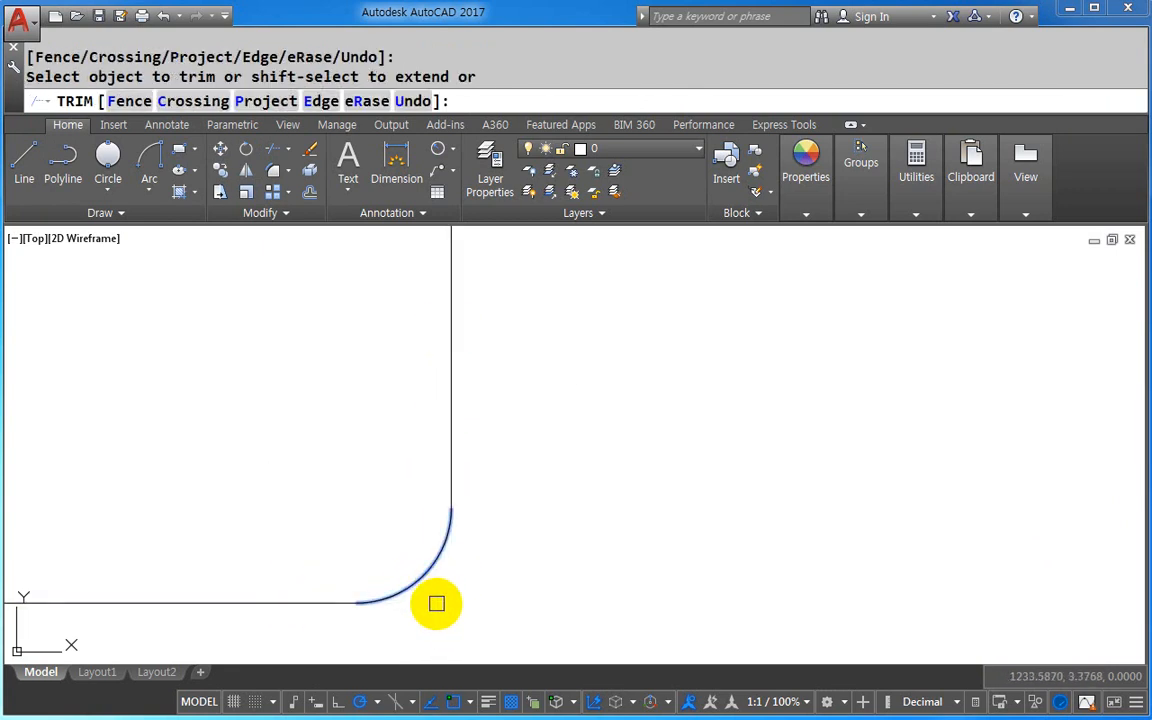
scroll(544, 508, down, 4)
key(Escape)
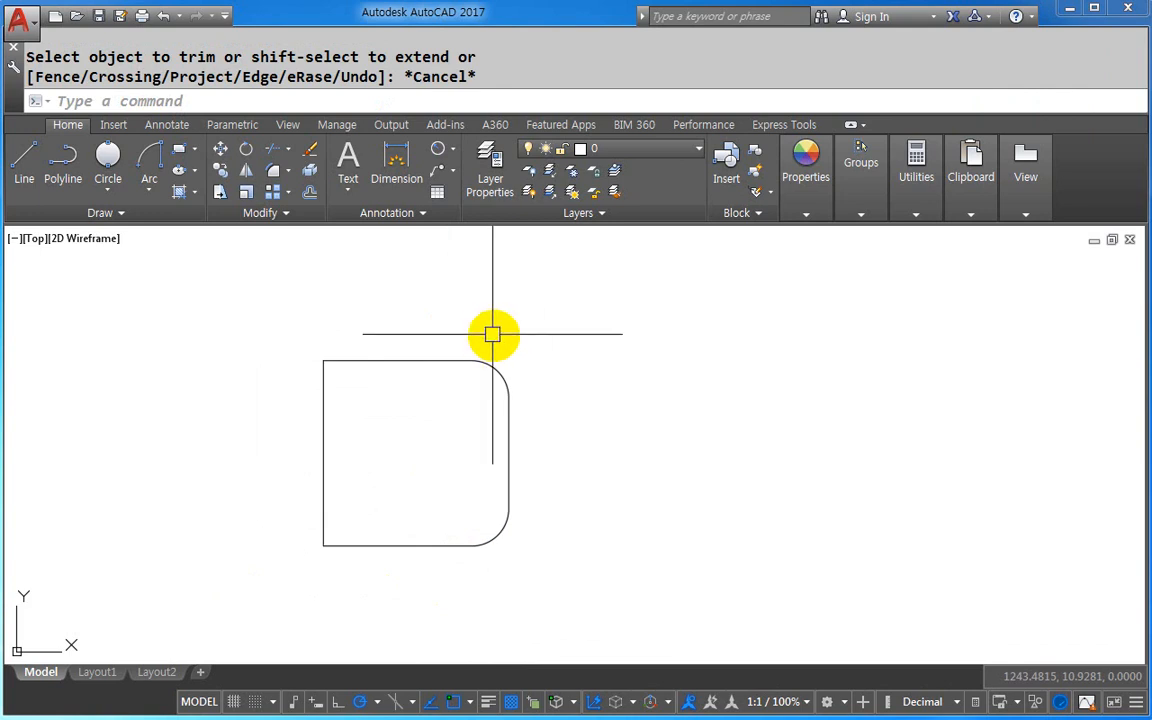
- Draw a circle with a radius of about 54 in the empty area to the right of the square
mouse_move(690, 437)
middle_down()
mouse_move(465, 445)
mouse_move(399, 469)
middle_up()
scroll(500, 448, down, 3)
text(c)
key(Return)
click(457, 375)
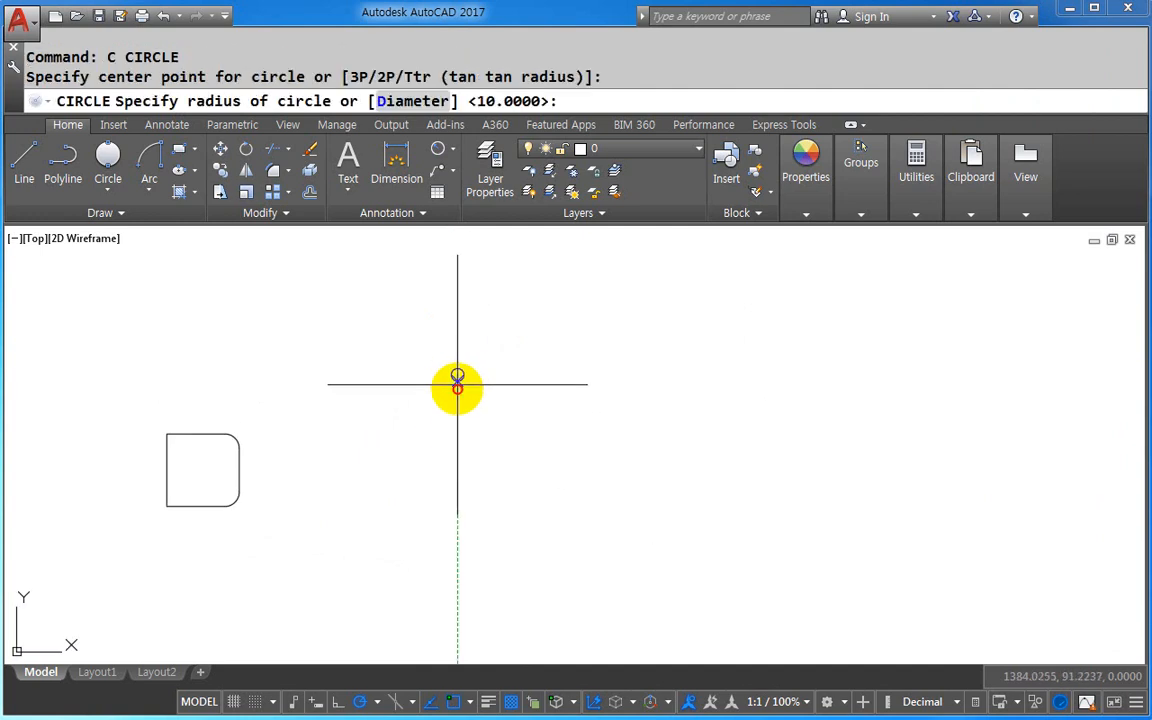
click(457, 454)
- Draw a larger circle to the right of the first one, leaving a small gap between them
middle_drag(541, 478, 465, 496)
text(c)
key(Return)
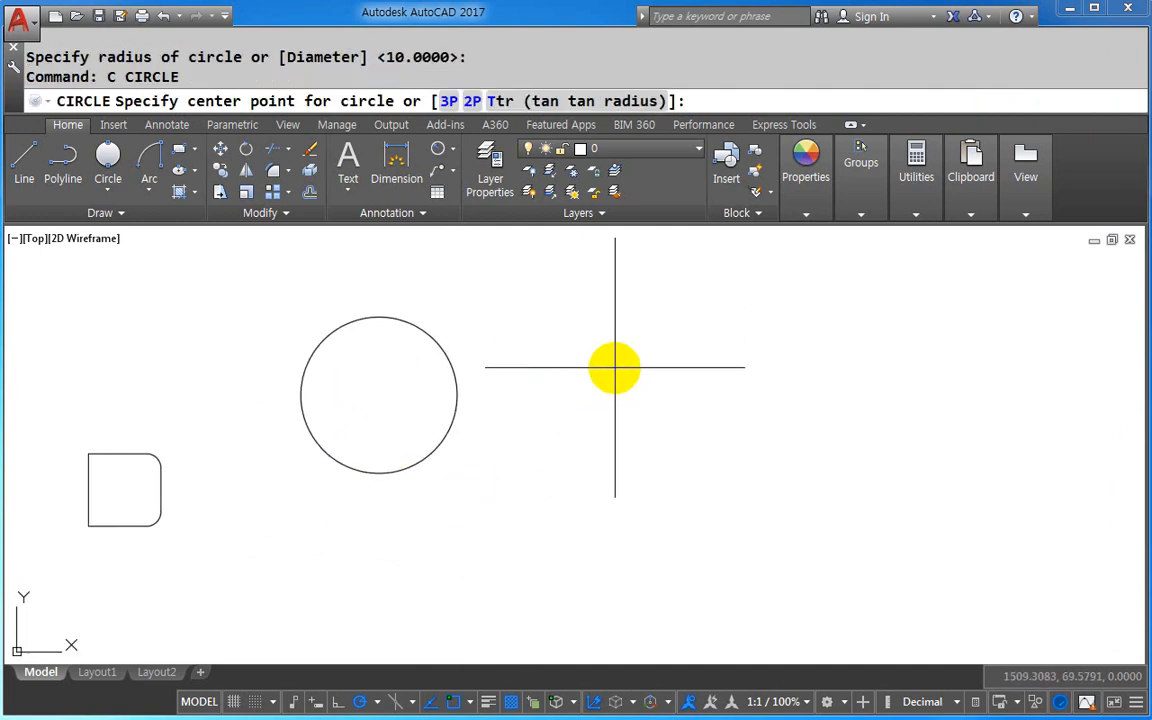
click(585, 367)
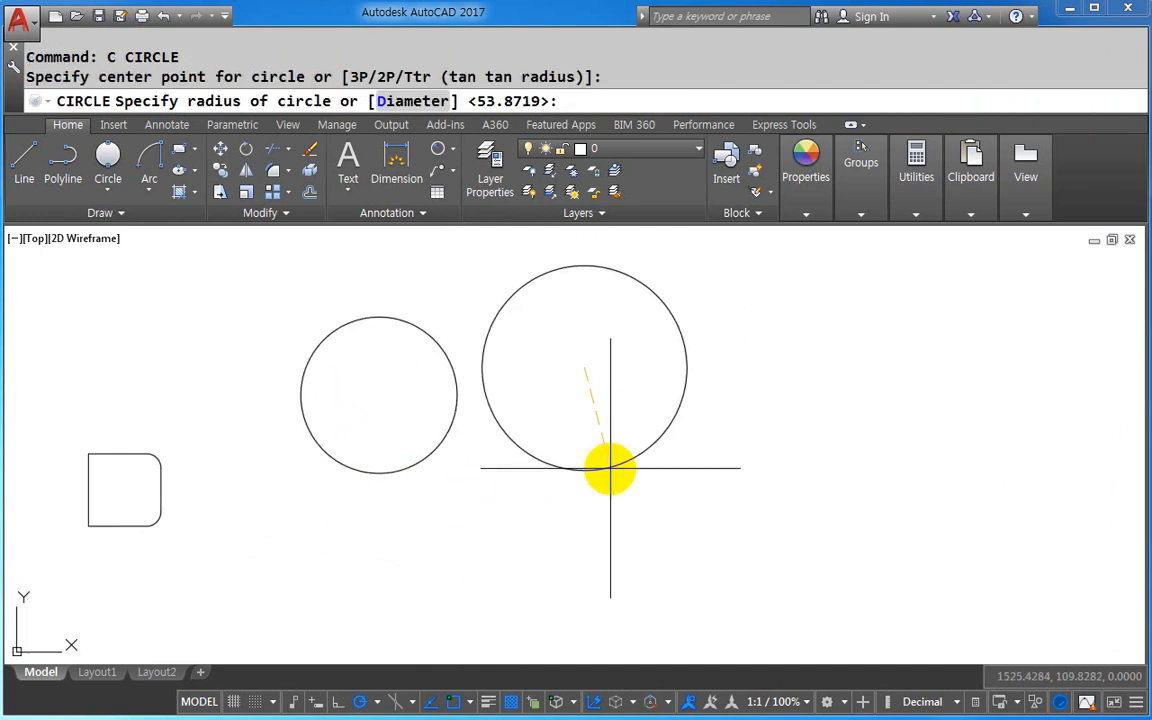
click(599, 479)
- Connect the upper sides of the two circles with a fillet of radius 100
middle_drag(553, 468, 553, 497)
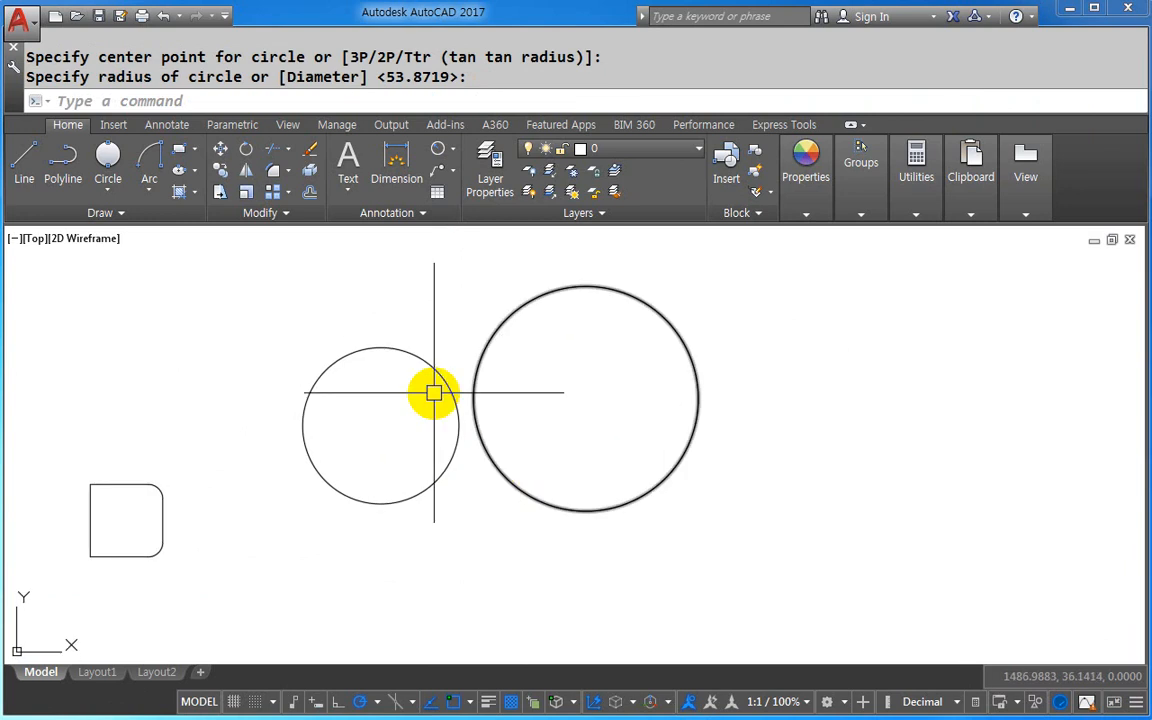
middle_drag(423, 357, 424, 381)
text(f)
key(Return)
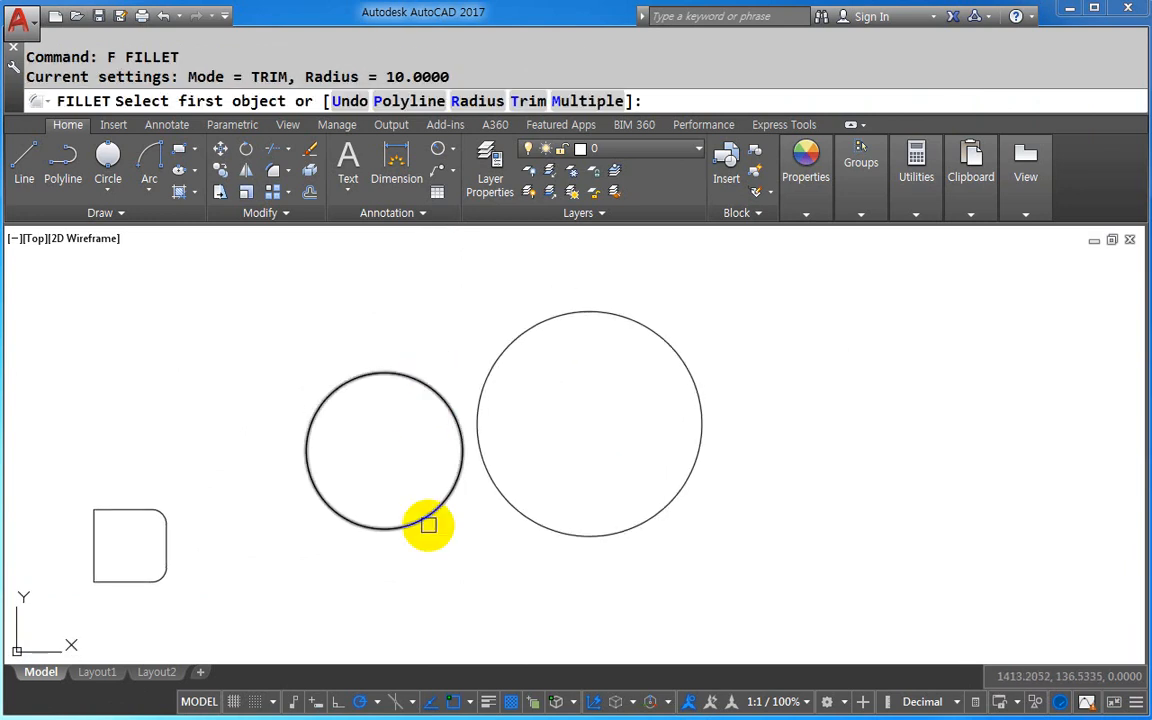
text(r)
key(Return)
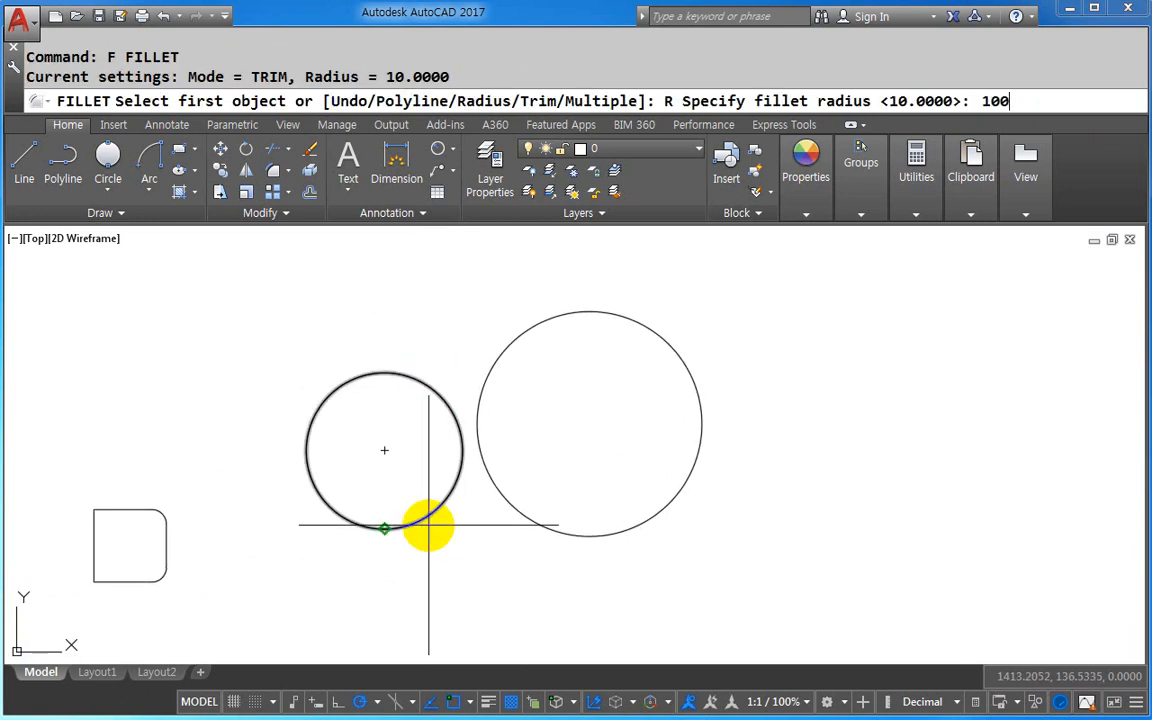
text(100)
key(Return)
click(404, 381)
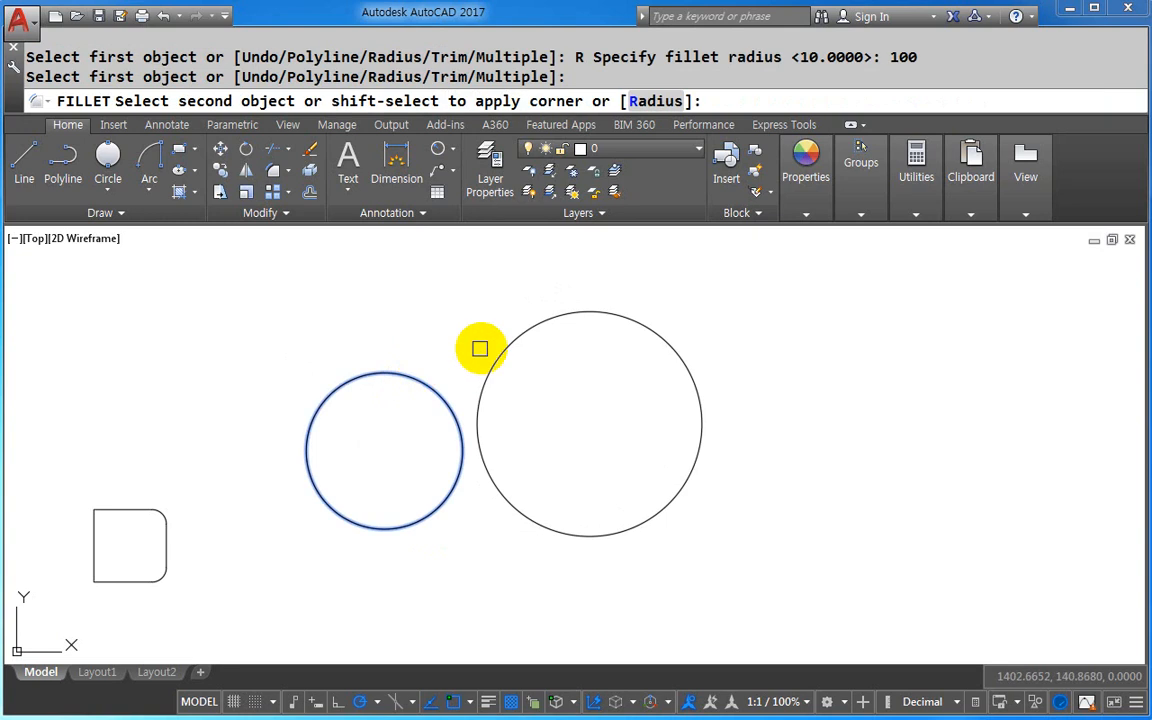
click(526, 330)
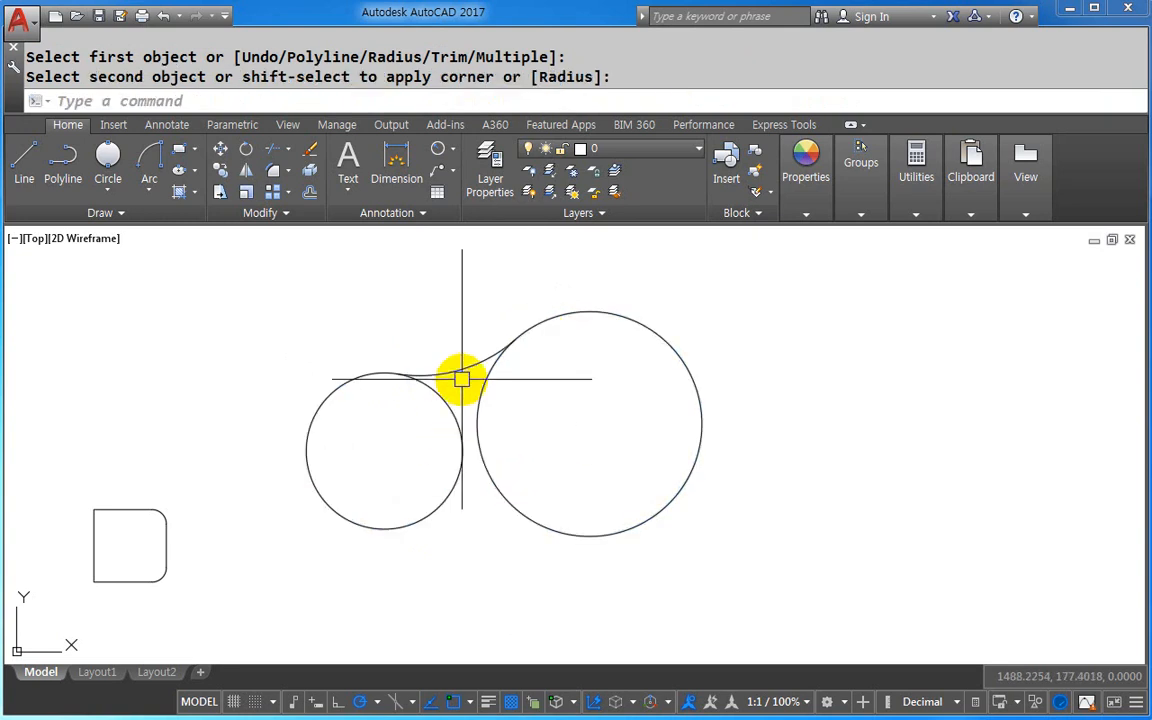
- Copy the two circles, without the arc between them, to the empty area on their right
text(co)
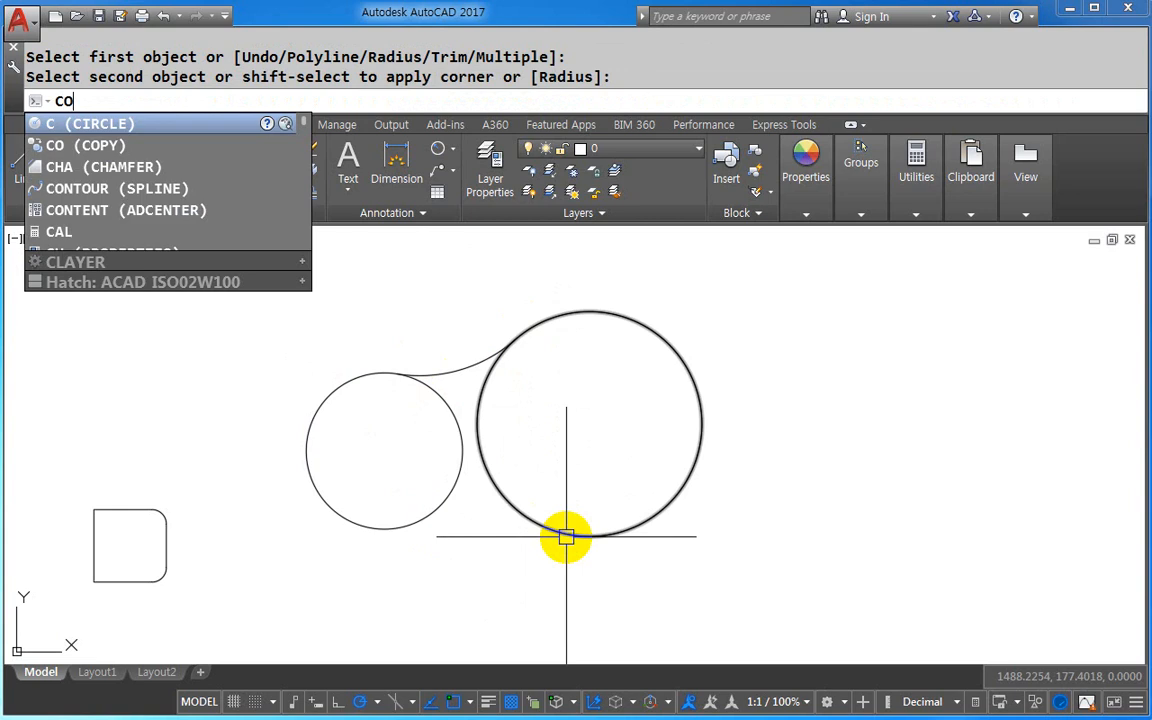
key(Return)
click(571, 589)
click(350, 394)
key(Return)
click(409, 511)
middle_drag(568, 508, 103, 509)
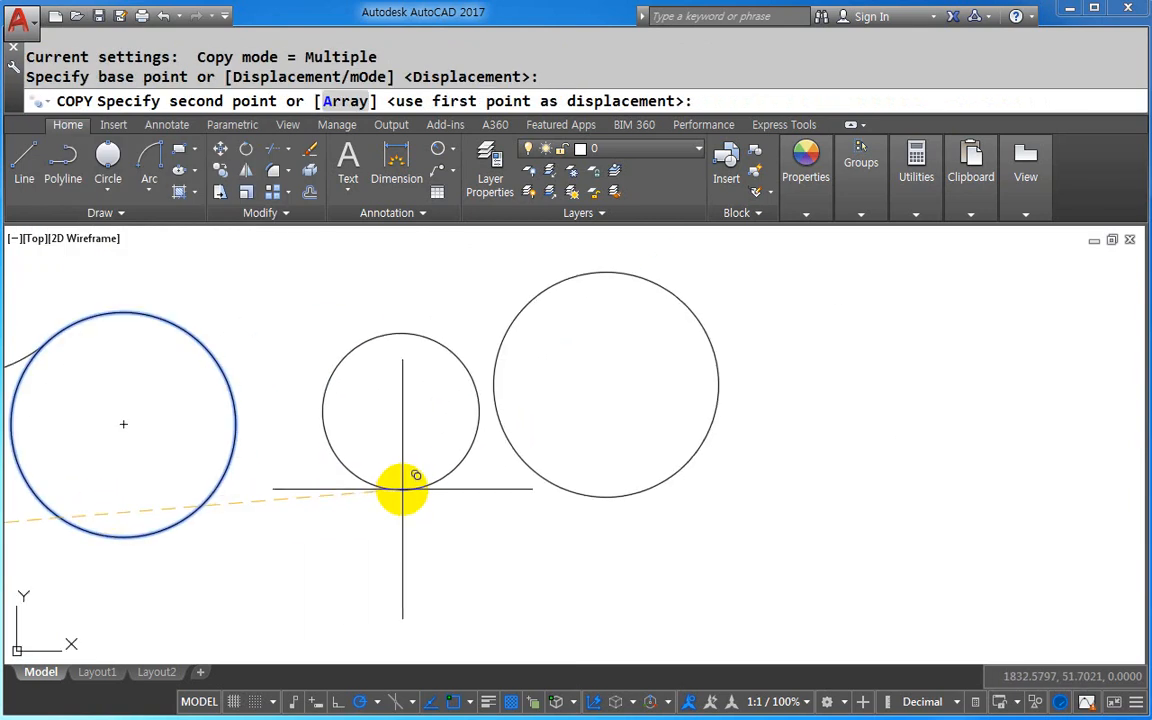
click(403, 489)
key(Escape)
- Draw a circle of radius 100 tangent to the facing upper sides of the two copied circles
text(c)
key(Return)
text(T)
key(Return)
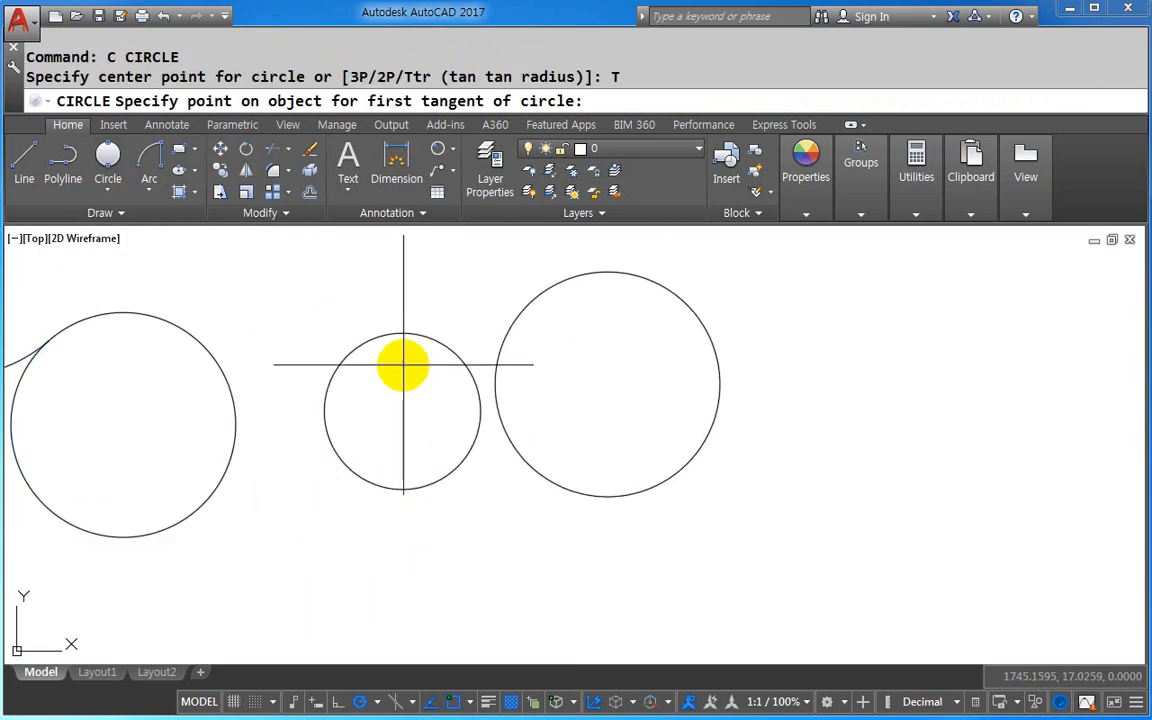
click(458, 360)
click(526, 308)
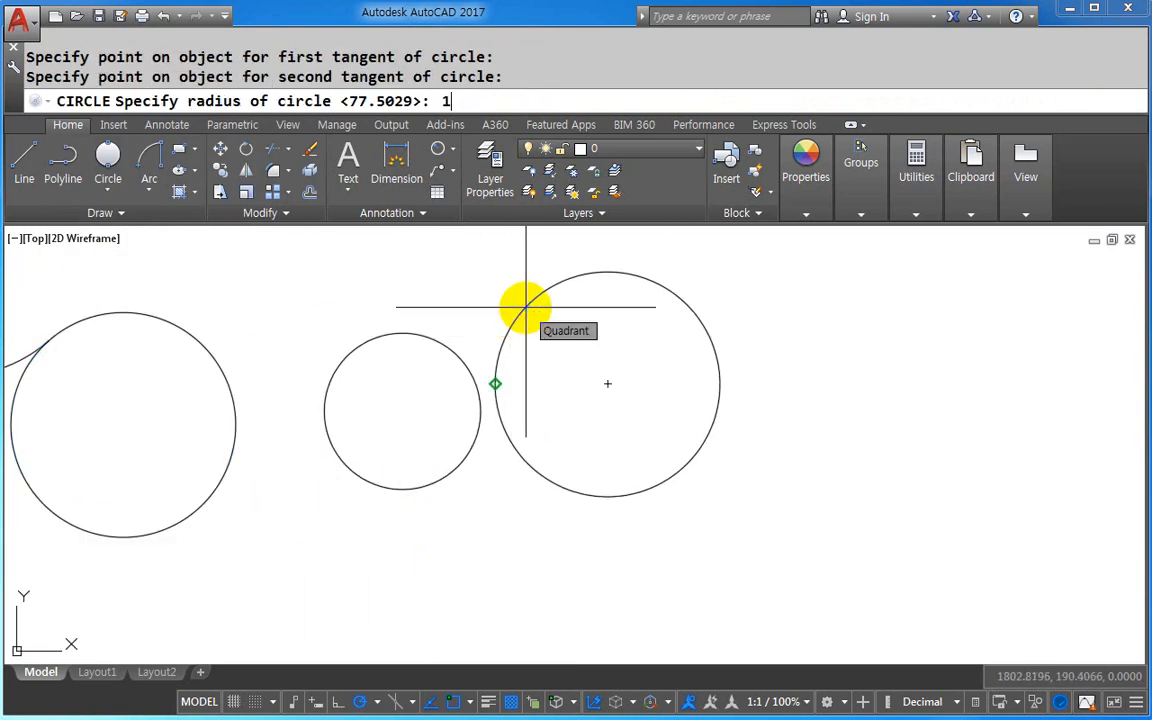
text(100)
key(Return)
middle_drag(503, 431, 533, 478)
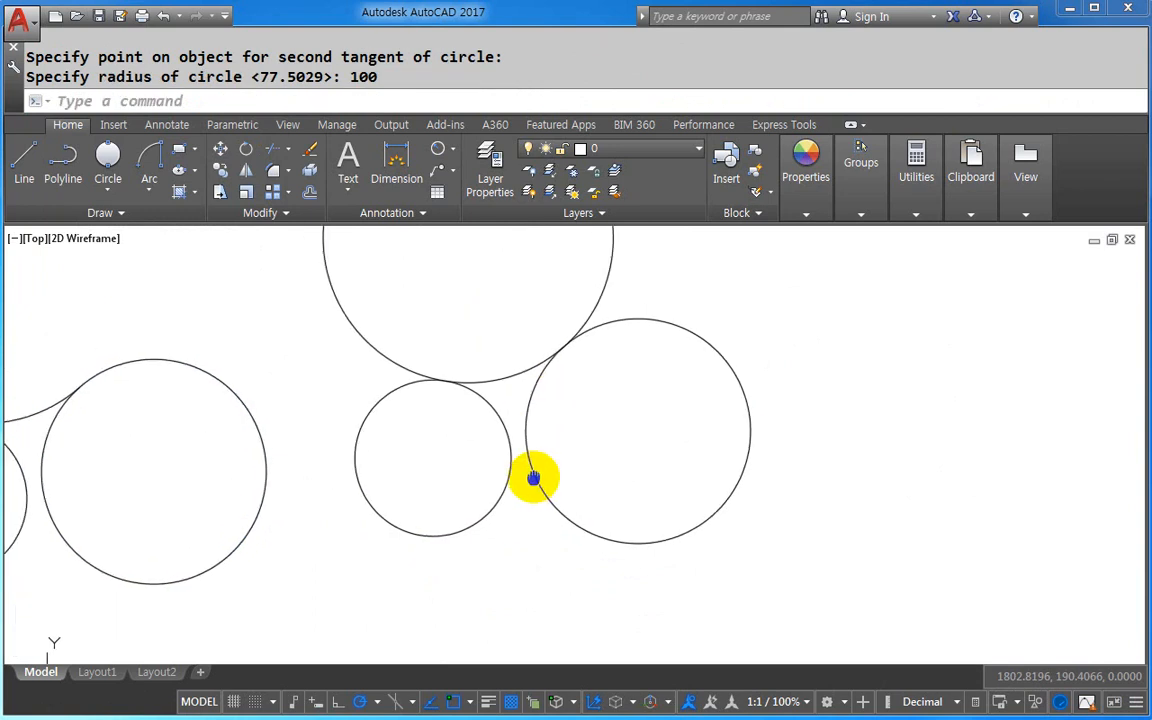
- Trim the tangent circle to the short arc between the two copied circles, using both circles as cutting edges
text(tr)
key(Return)
click(617, 434)
click(452, 436)
key(Return)
click(360, 339)
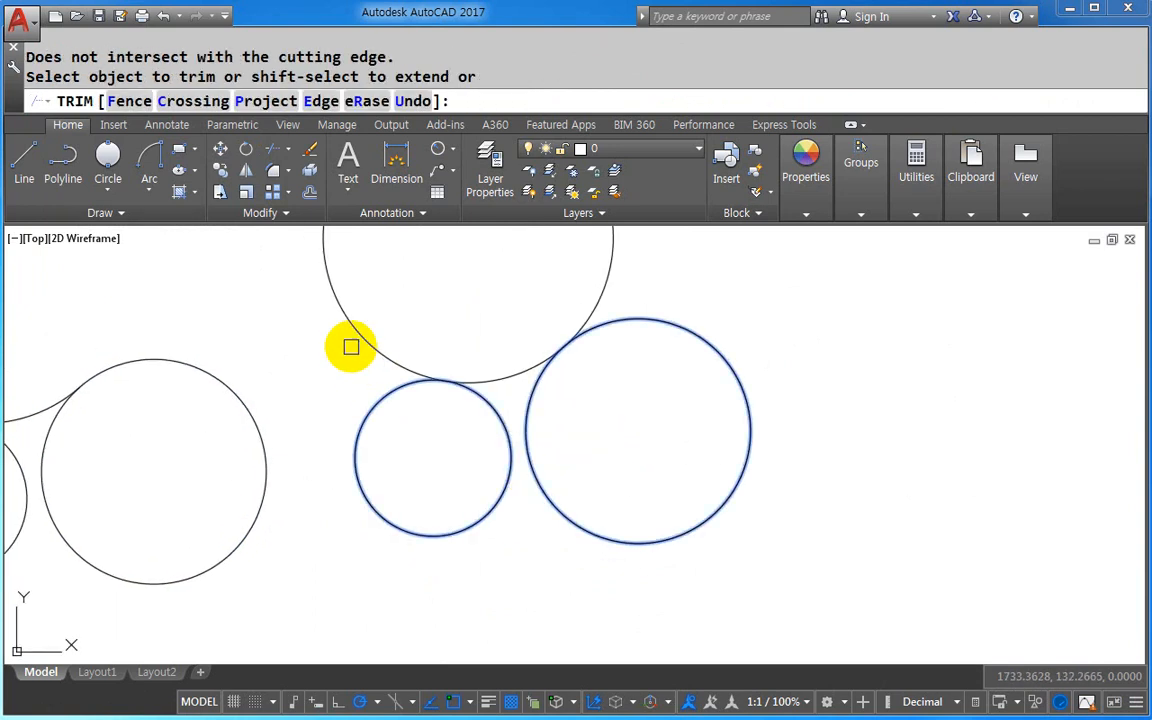
click(351, 346)
click(352, 324)
click(372, 344)
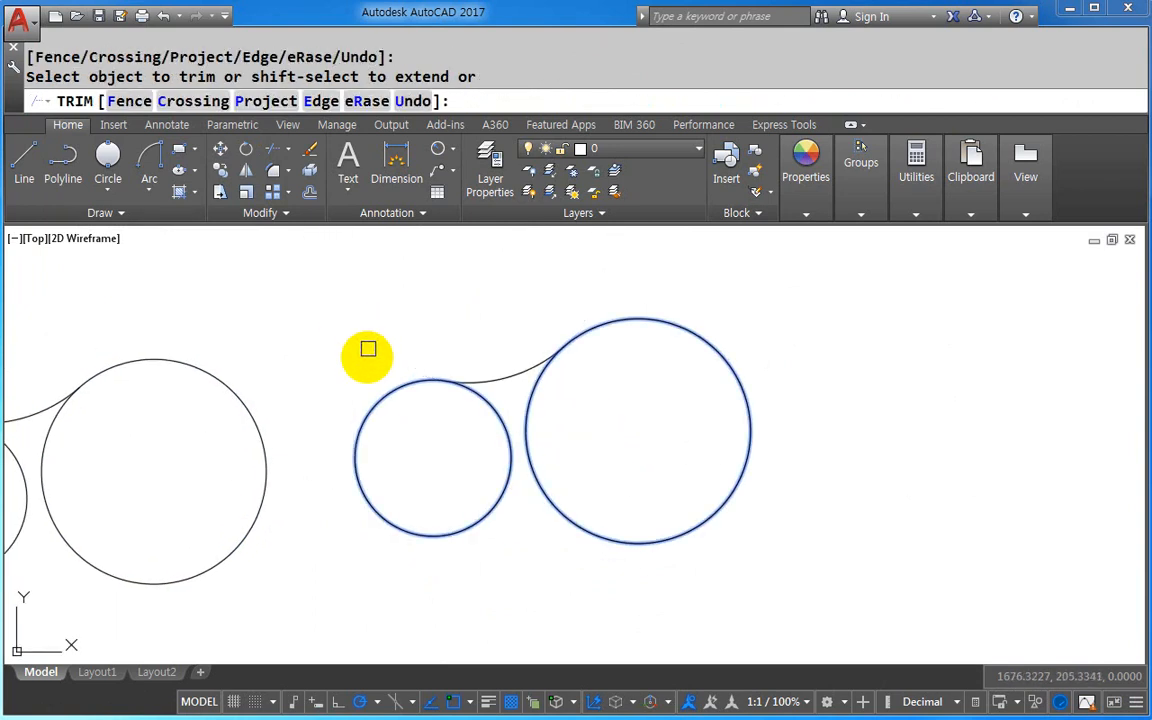
key(Escape)
- Try to enclose the copied pair with a radius 100 circle tangent to the small circle's left side and the large circle's upper right
middle_drag(376, 459, 496, 455)
text(c)
key(Return)
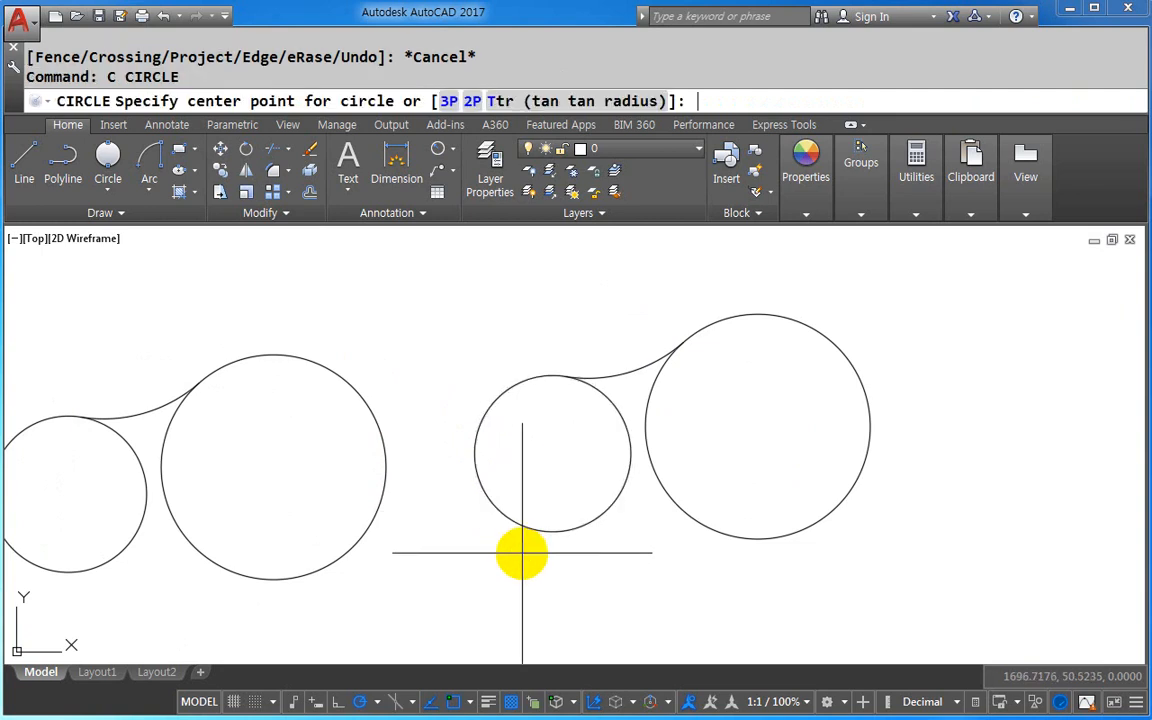
text(t)
key(Return)
click(468, 462)
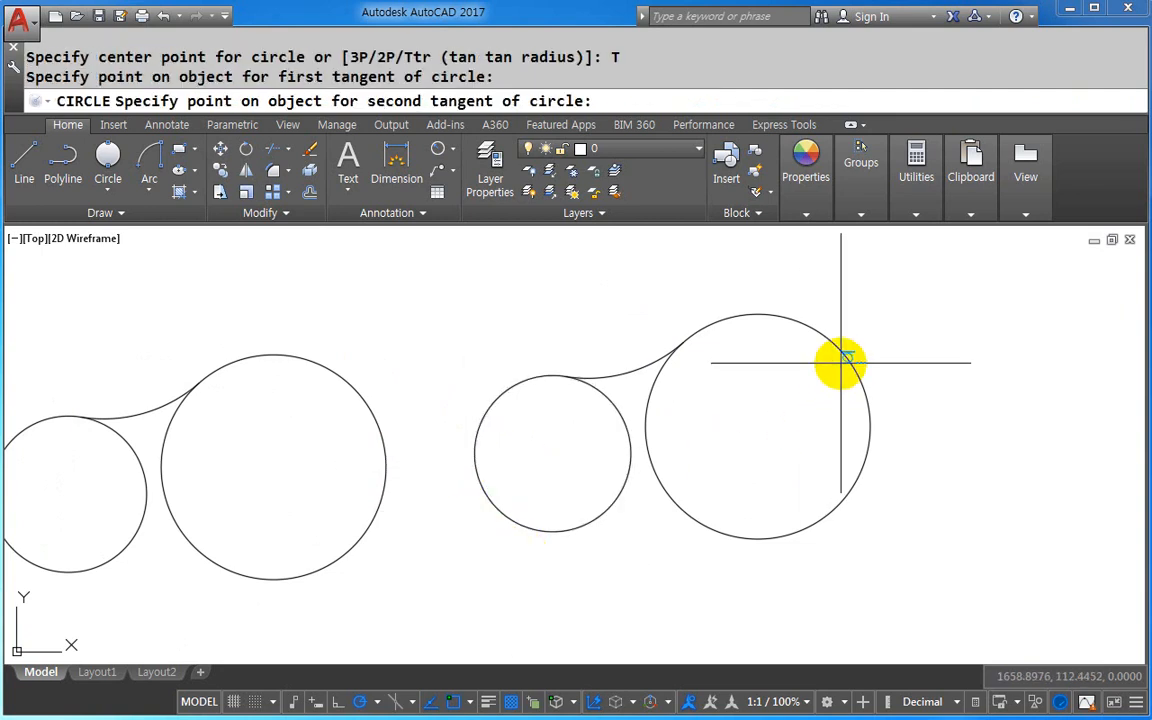
click(843, 360)
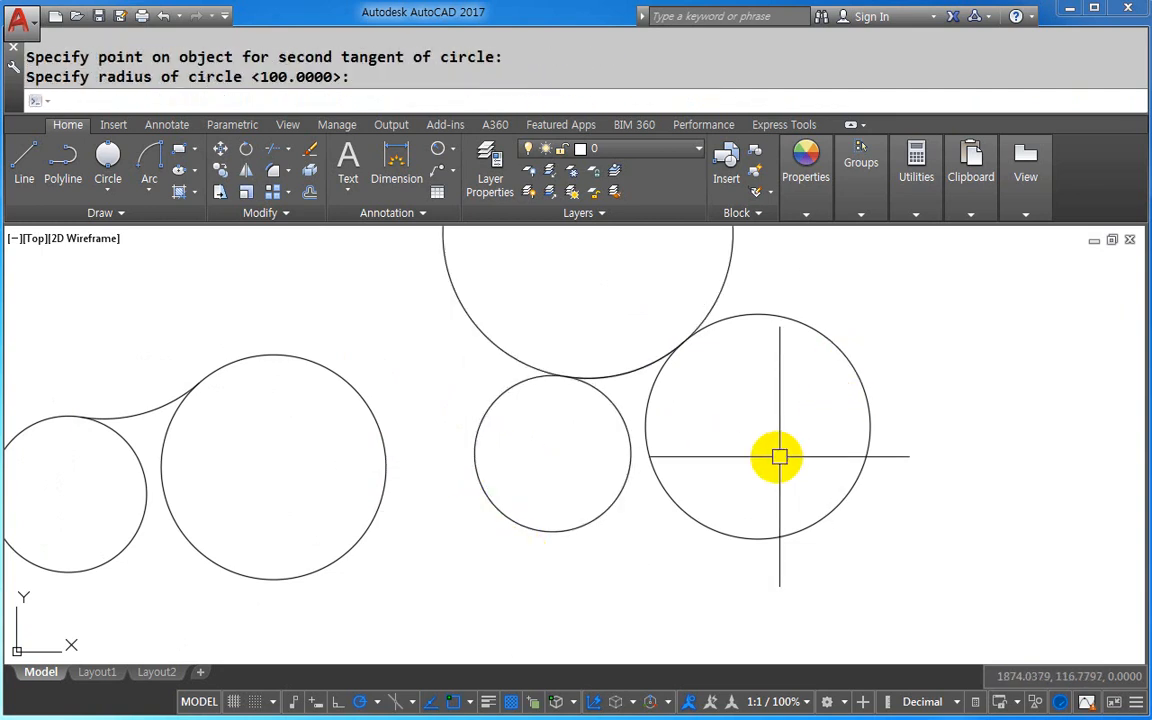
- Erase the radius 100 tangent circle above the copied pair, keeping the trimmed arc
key(Escape)
key(Escape)
text(E)
key(Return)
click(535, 370)
key(Return)
- Draw a circle of radius 500 that encloses the copied pair, tangent to the outer sides of both circles
text(C)
key(Return)
text(T)
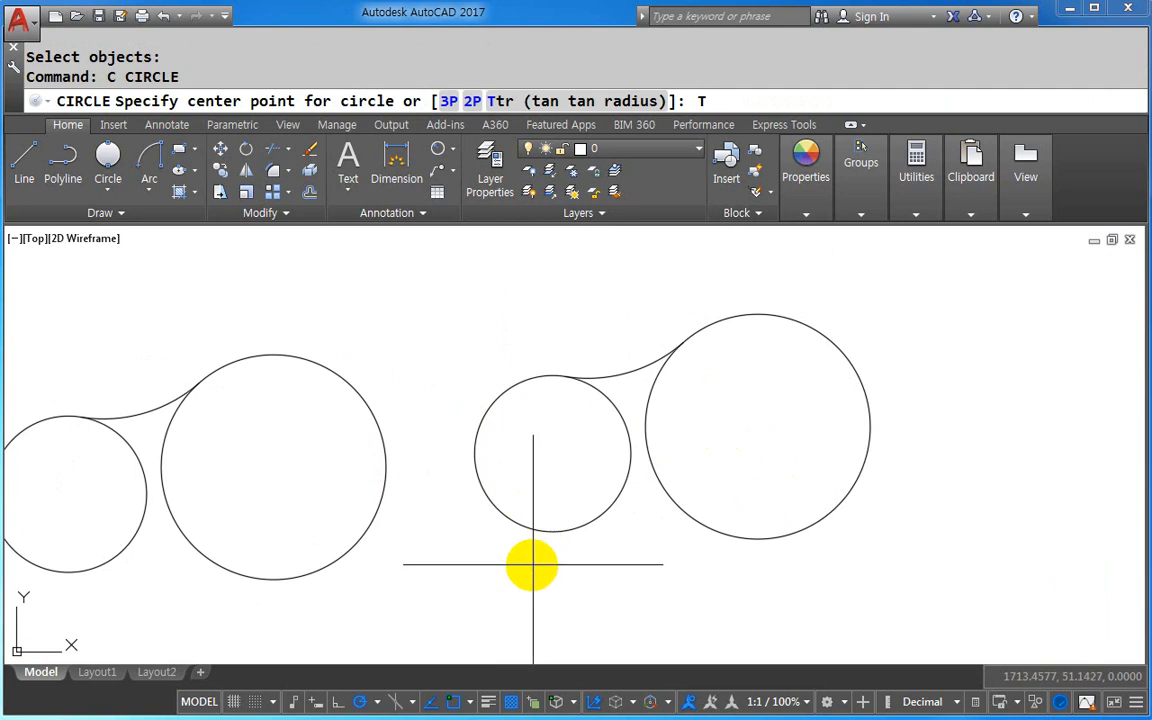
key(Return)
click(474, 478)
click(860, 384)
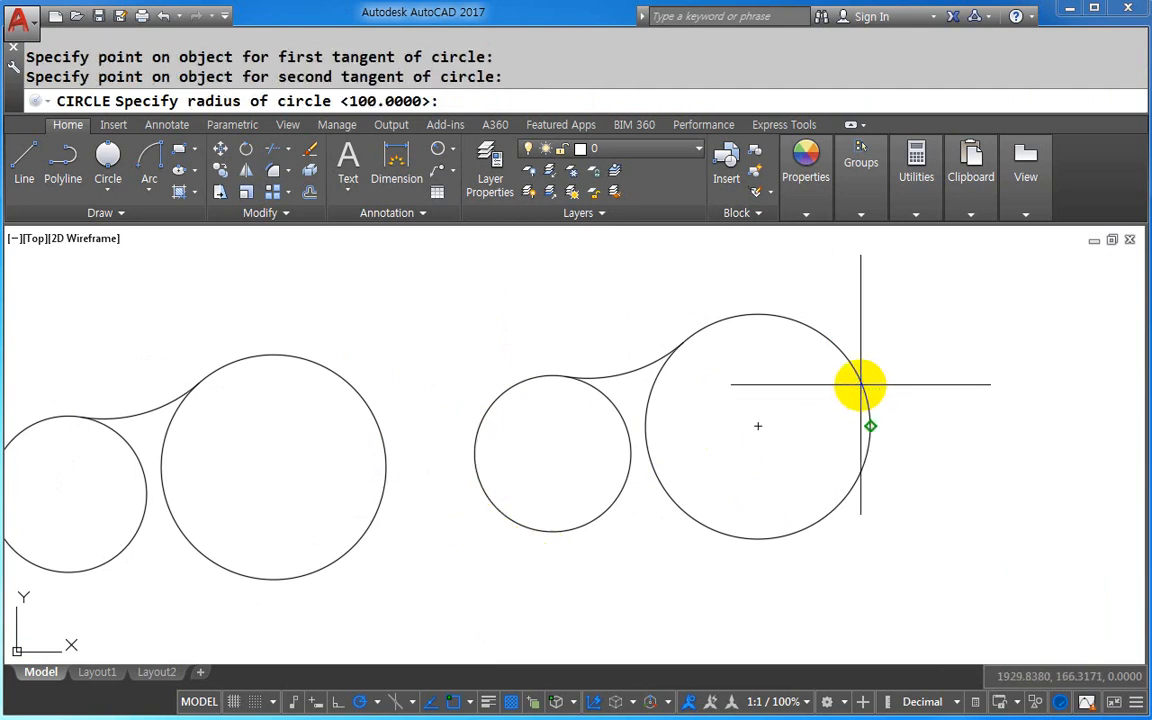
text(500)
key(Return)
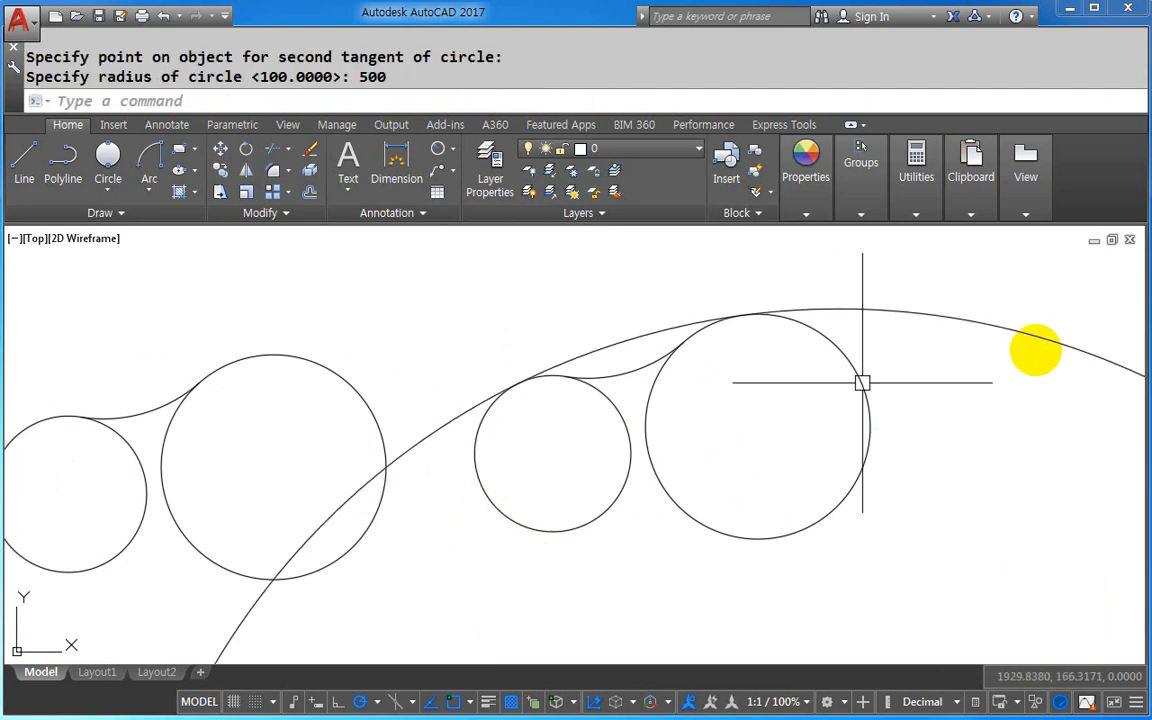
- Delete the radius 500 circle enclosing the copied pair
click(964, 368)
click(905, 345)
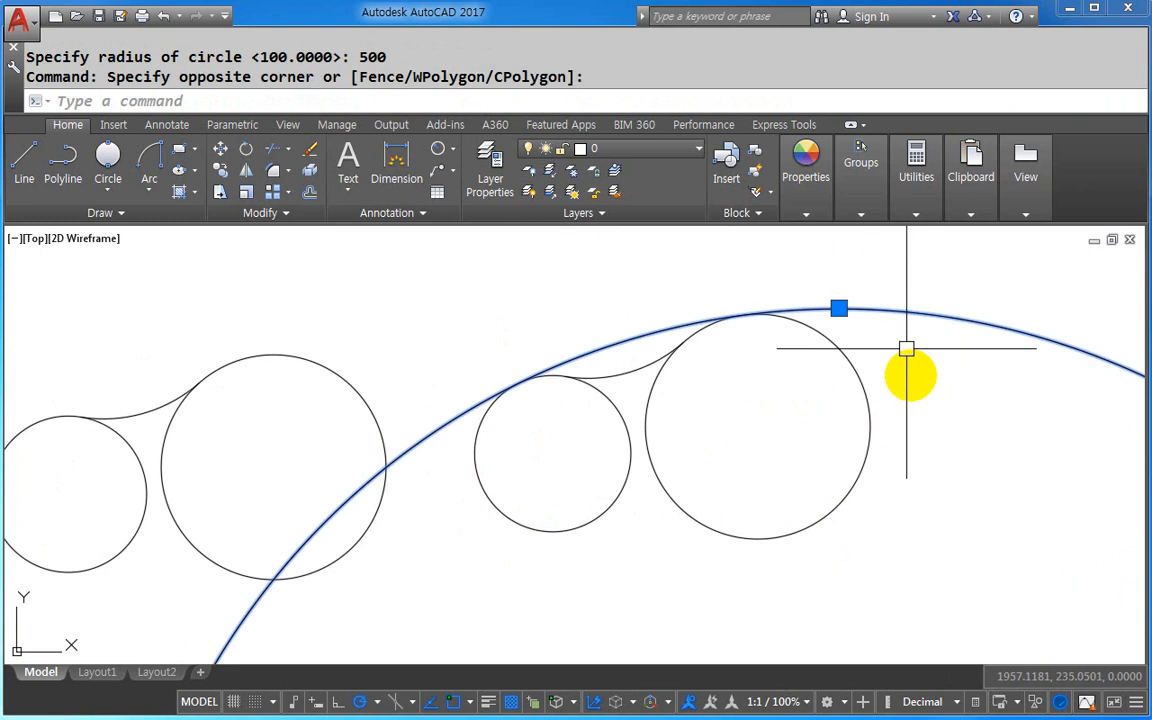
key(Delete)
- Draw a circle of radius 500 tangent to the facing sides of the two copied circles, within the gap between them
text(c)
key(Return)
text(t)
key(Return)
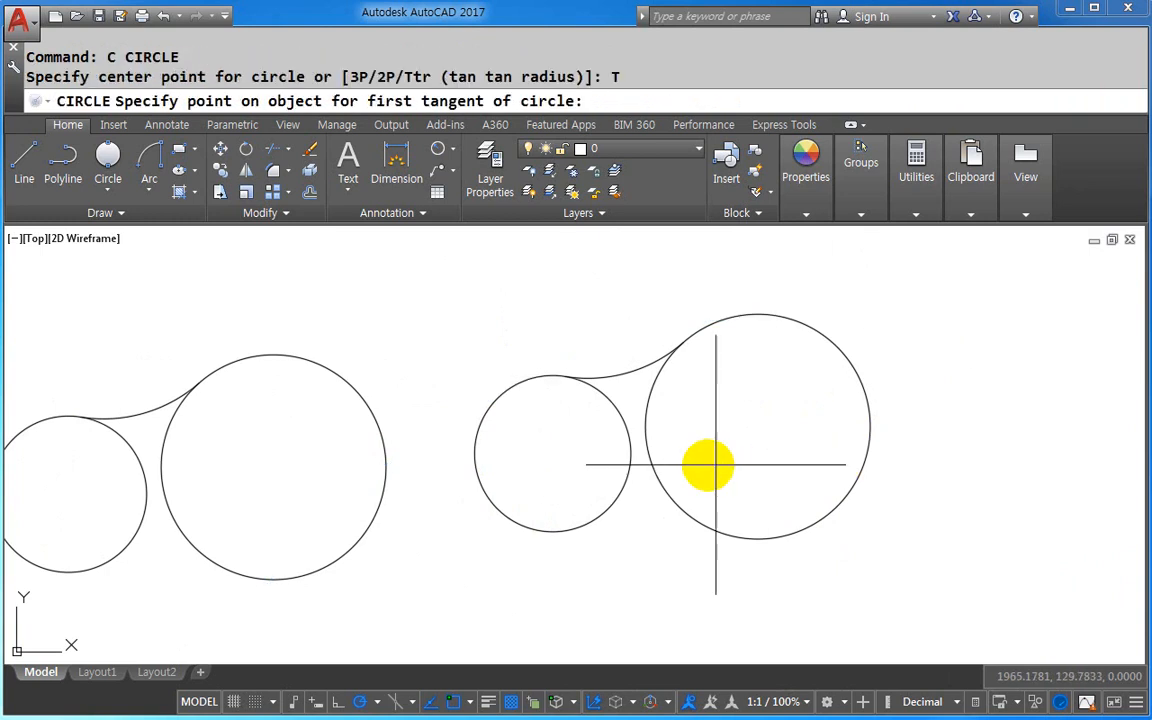
click(612, 400)
click(652, 383)
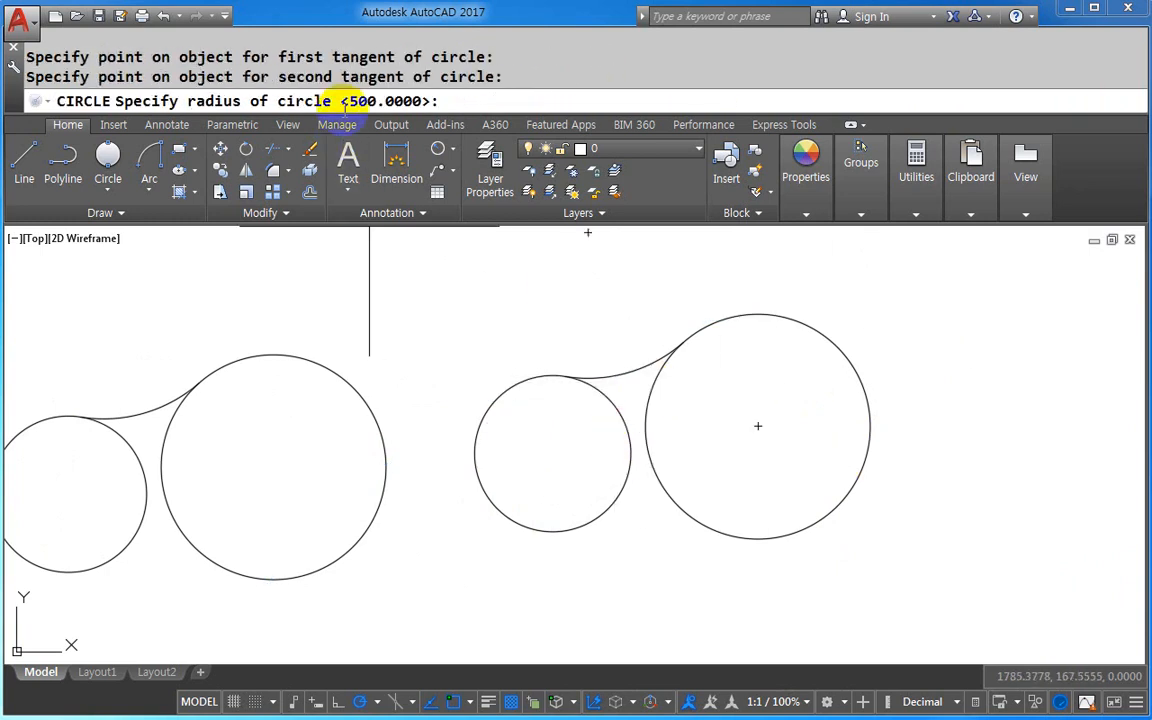
key(Return)
- Erase the radius 500 circle passing through the gap between the copied circles
text(e)
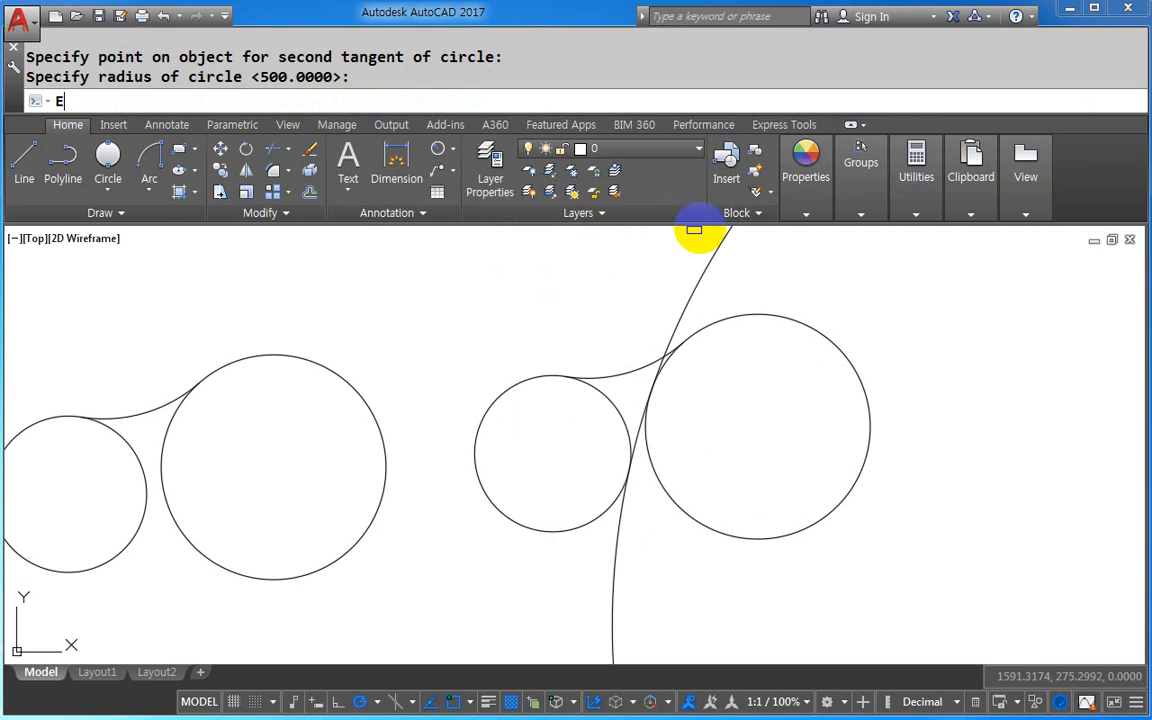
key(Return)
click(694, 231)
click(699, 262)
key(Return)
- Draw a circle of radius 300 resting on the upper sides of the two copied circles, tangent to both
text(c)
key(Return)
text(t)
key(Return)
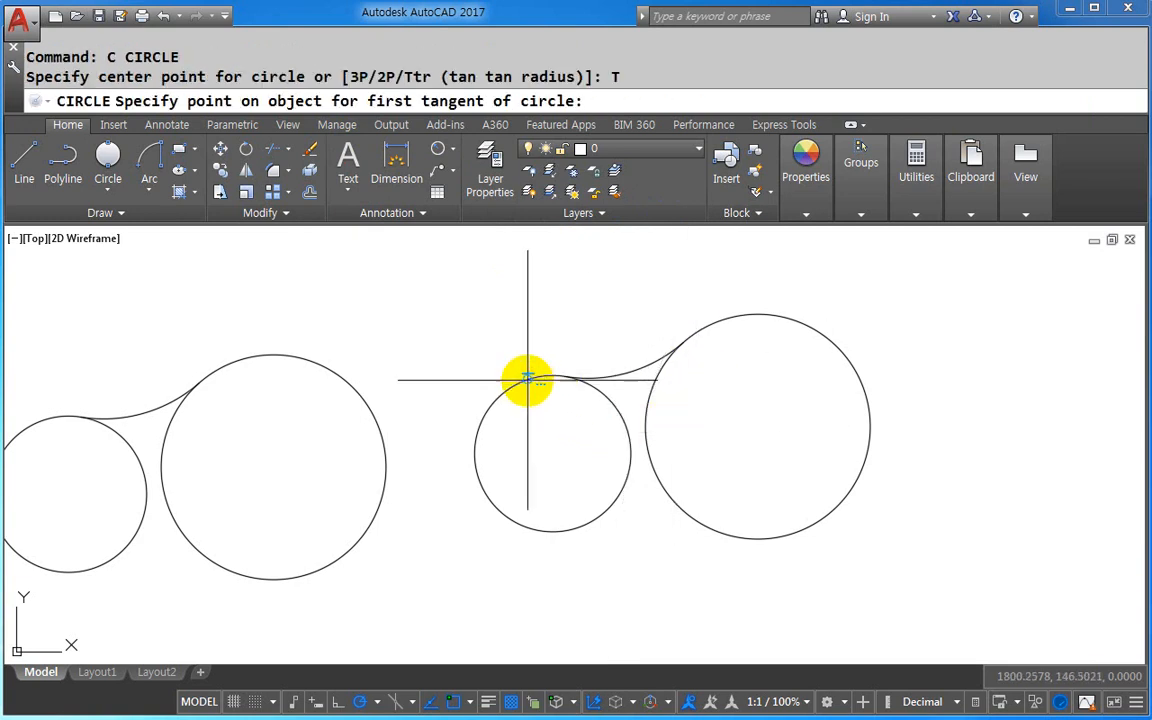
click(527, 381)
click(723, 318)
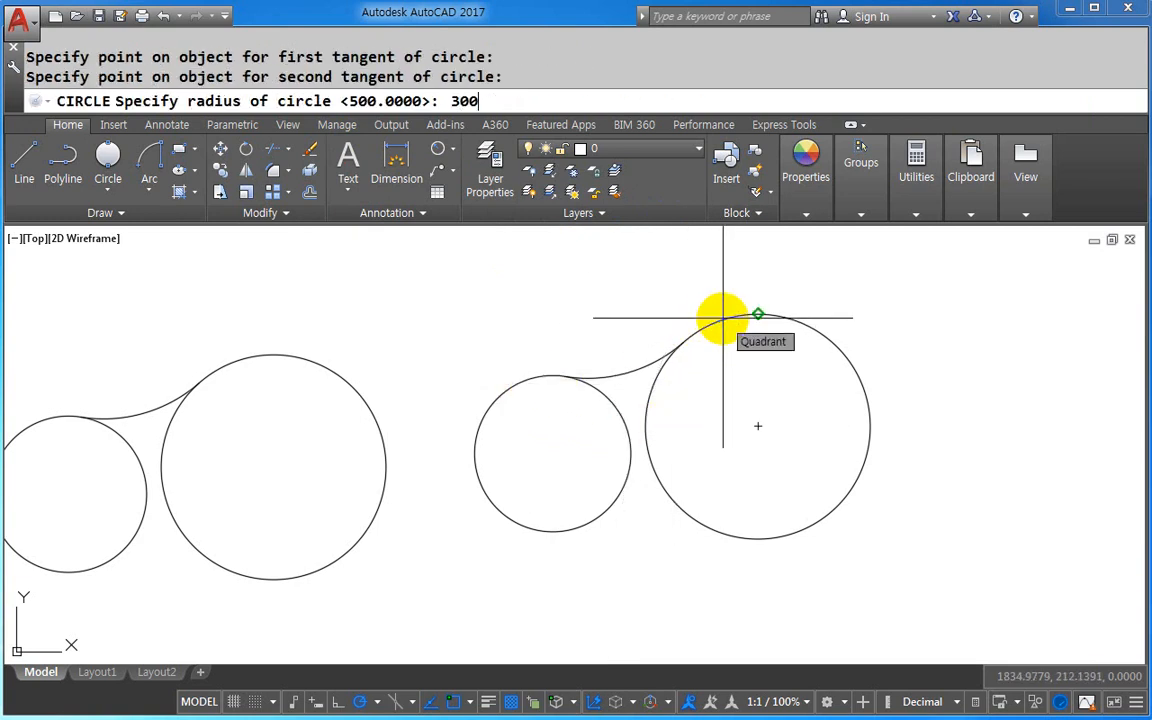
key(Return)
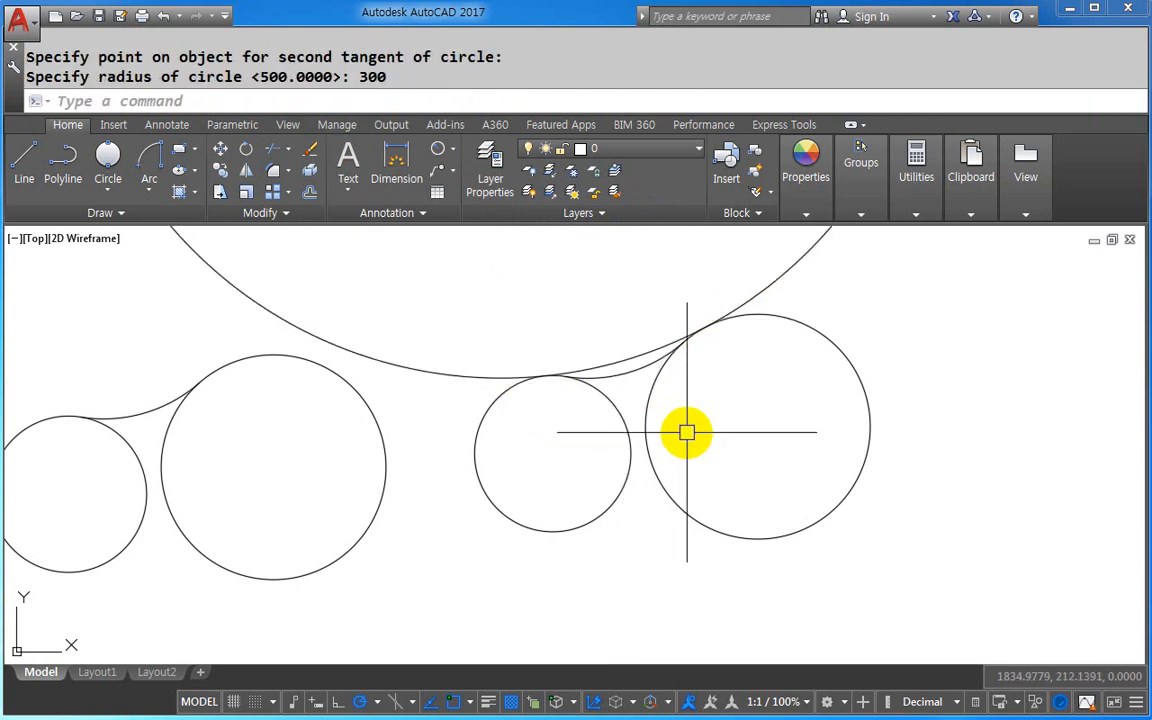
- Erase the radius 300 circle resting on top of the copied pair
text(e)
key(Return)
click(450, 442)
click(406, 334)
key(Return)
- Draw a circle of radius 300 enclosing the copied pair, tangent to the small circle's left side and the large circle's upper right
text(c)
key(Return)
text(t)
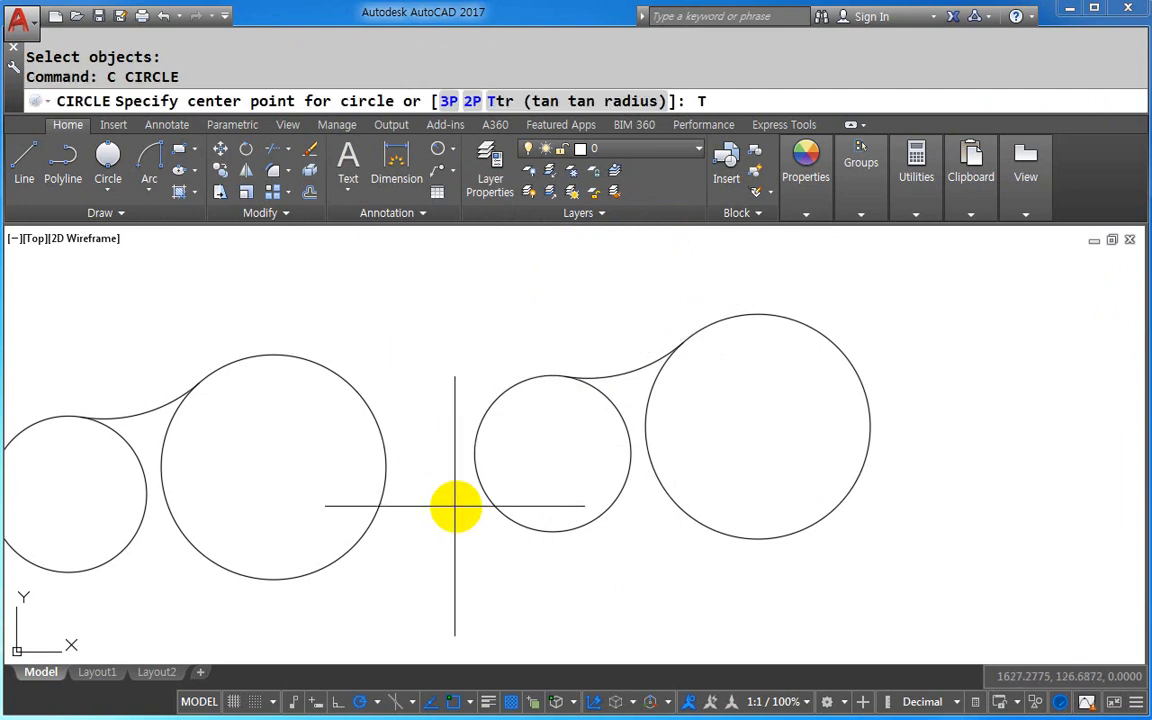
key(Return)
click(475, 467)
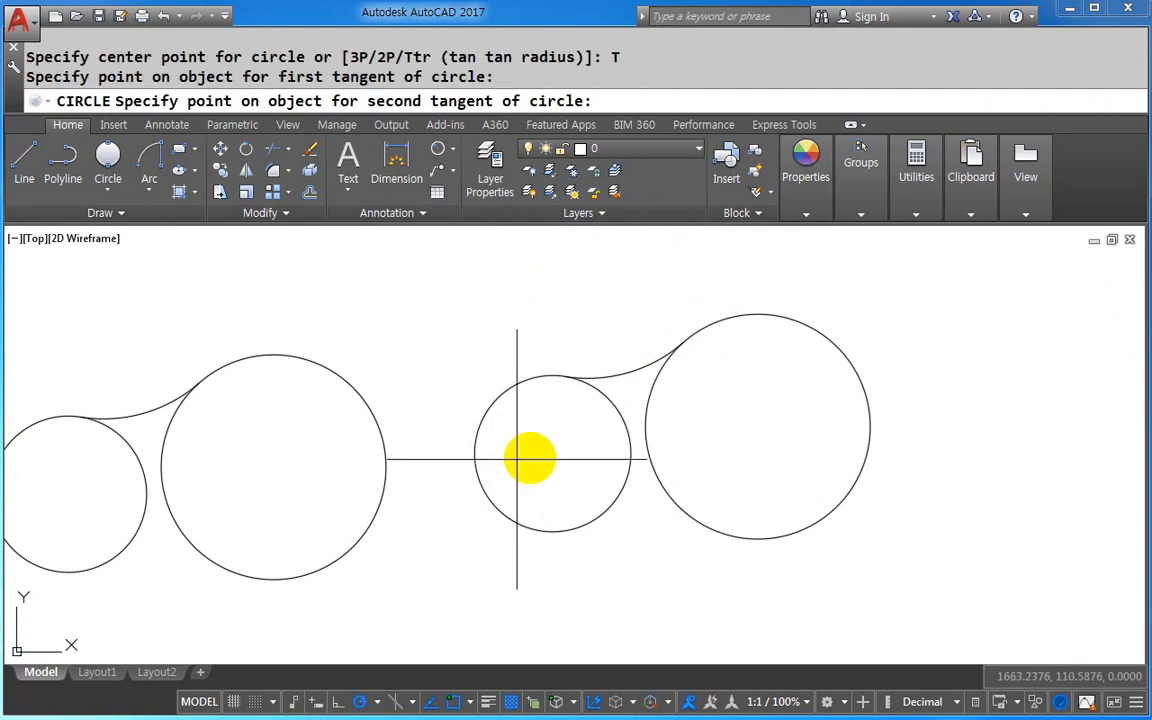
click(812, 331)
key(Return)
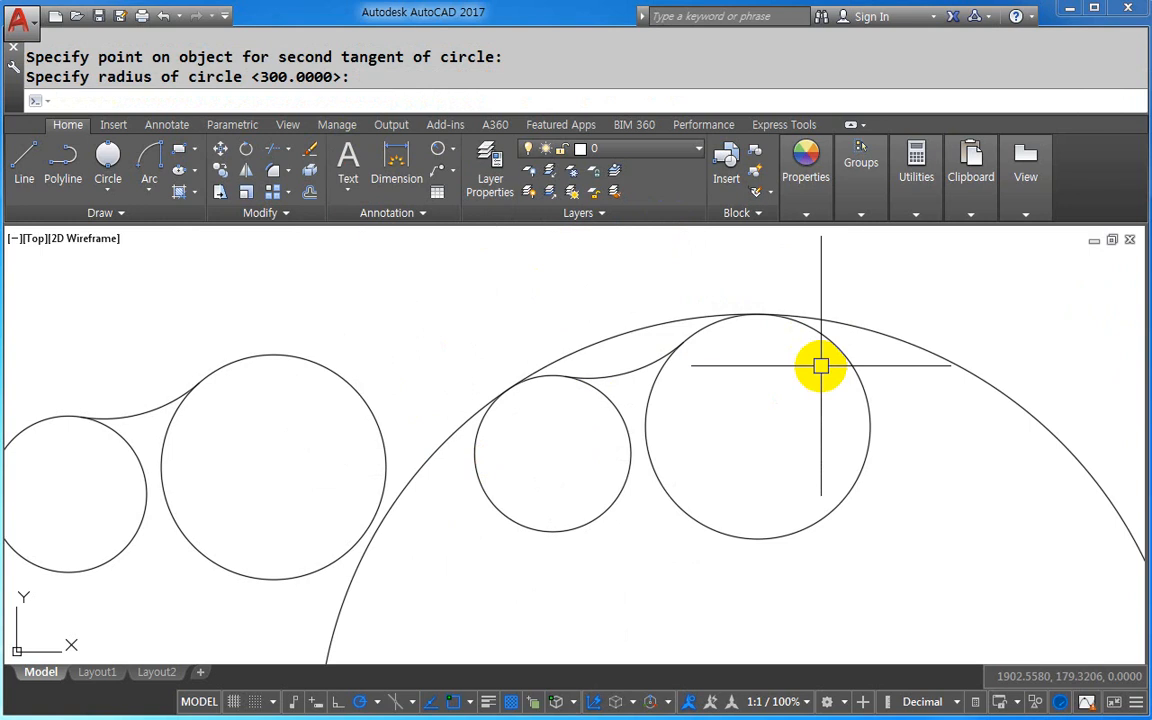
- Delete the fillet arc joining the upper sides of the original pair of circles
middle_drag(200, 415, 342, 380)
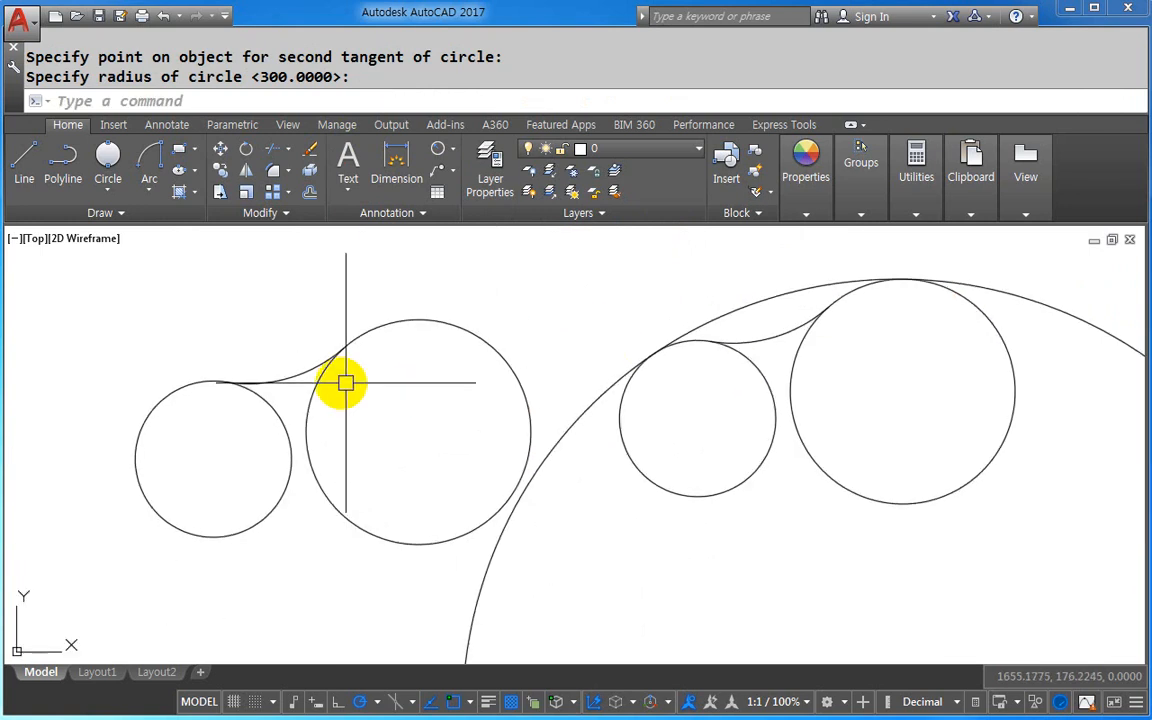
click(290, 378)
mouse_move(290, 378)
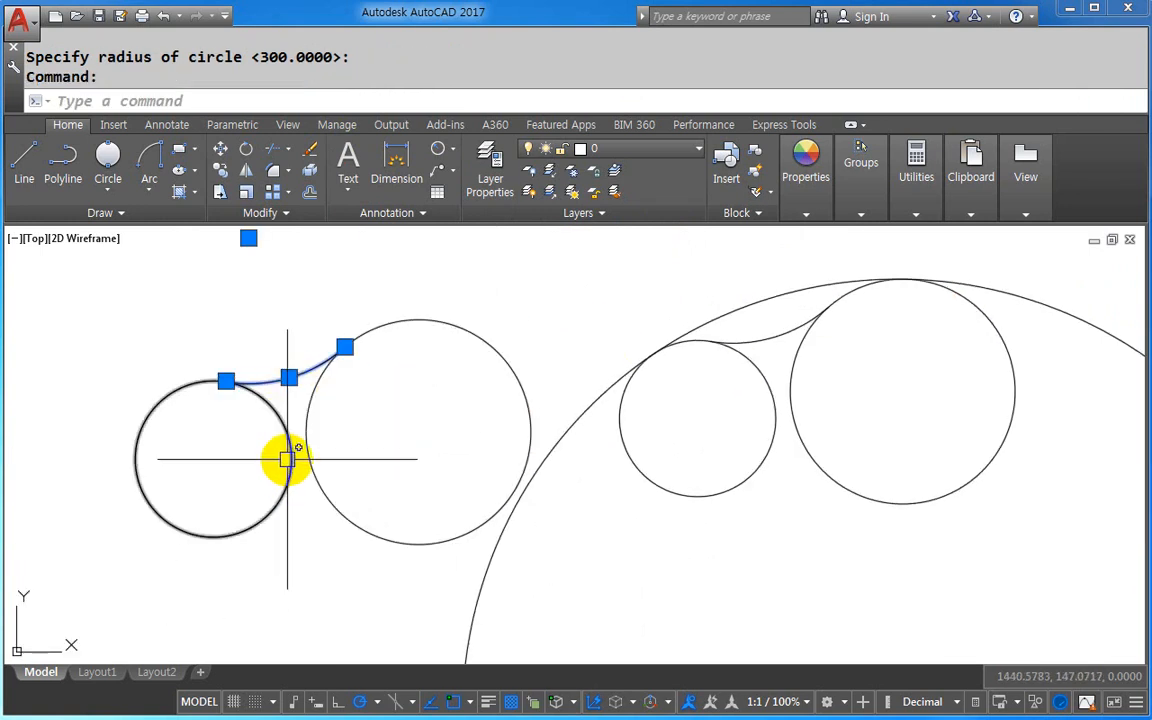
key(Escape)
key(Escape)
click(289, 379)
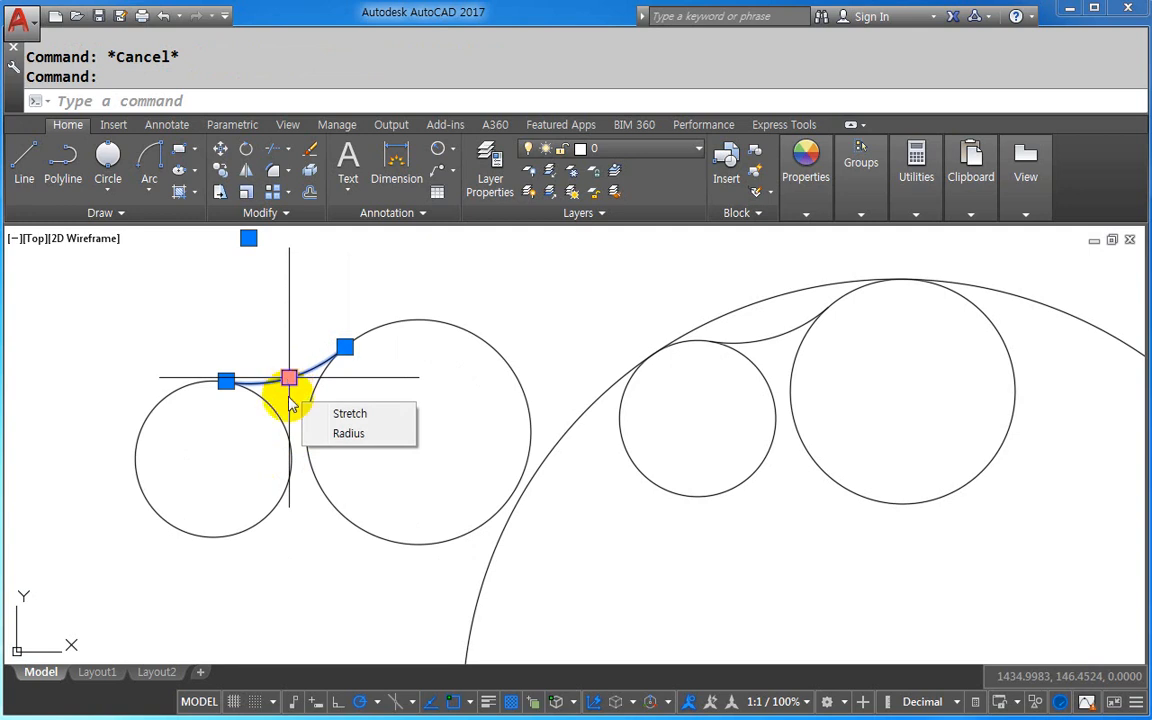
key(Escape)
key(Escape)
scroll(290, 397, up, 3)
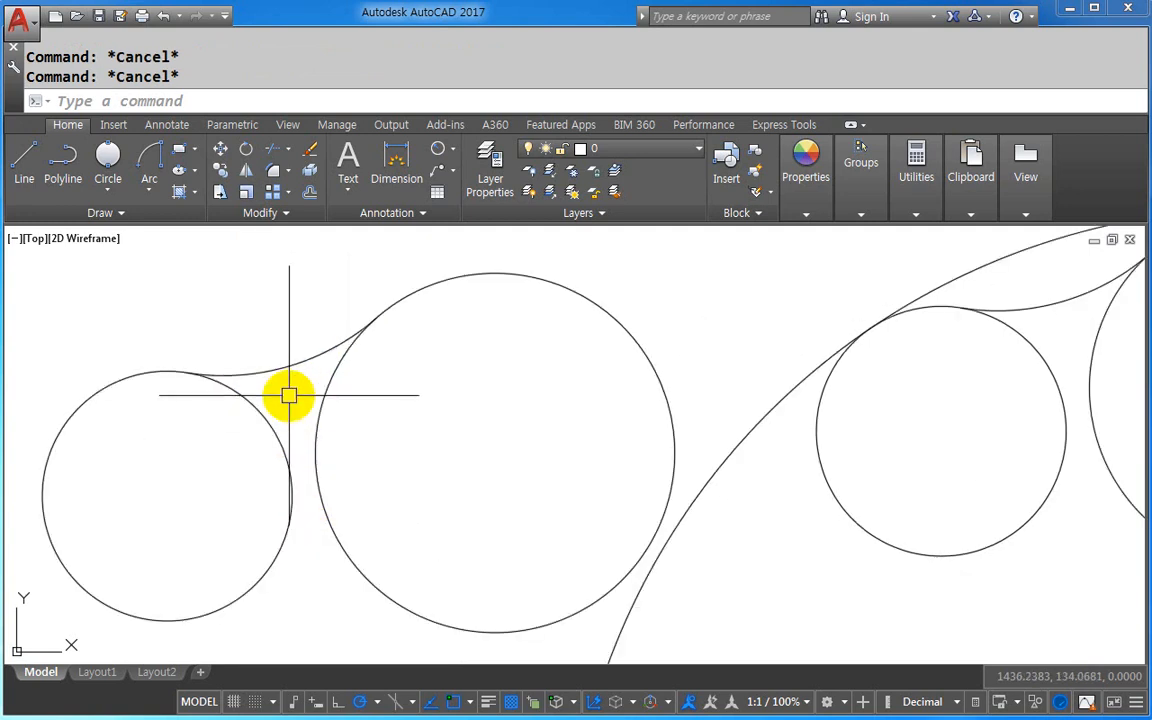
click(288, 394)
click(271, 313)
key(Delete)
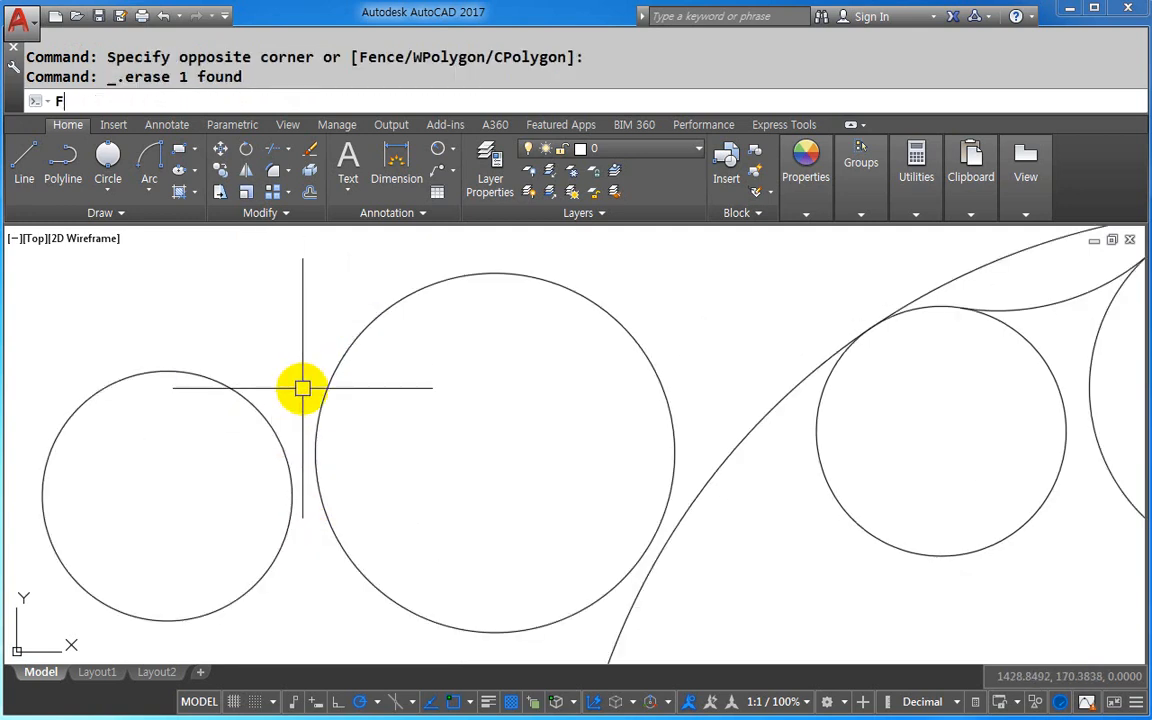
- Connect the upper sides of the original two circles with a fillet of radius 300
key(Return)
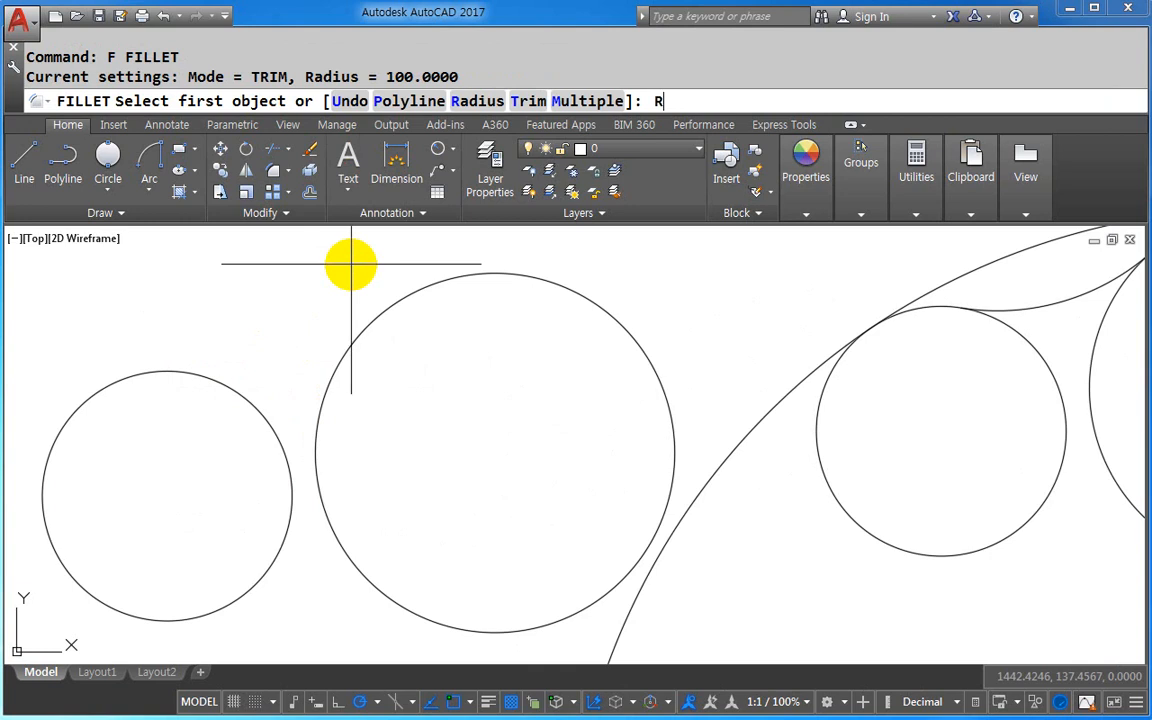
key(Return)
text(300)
key(Return)
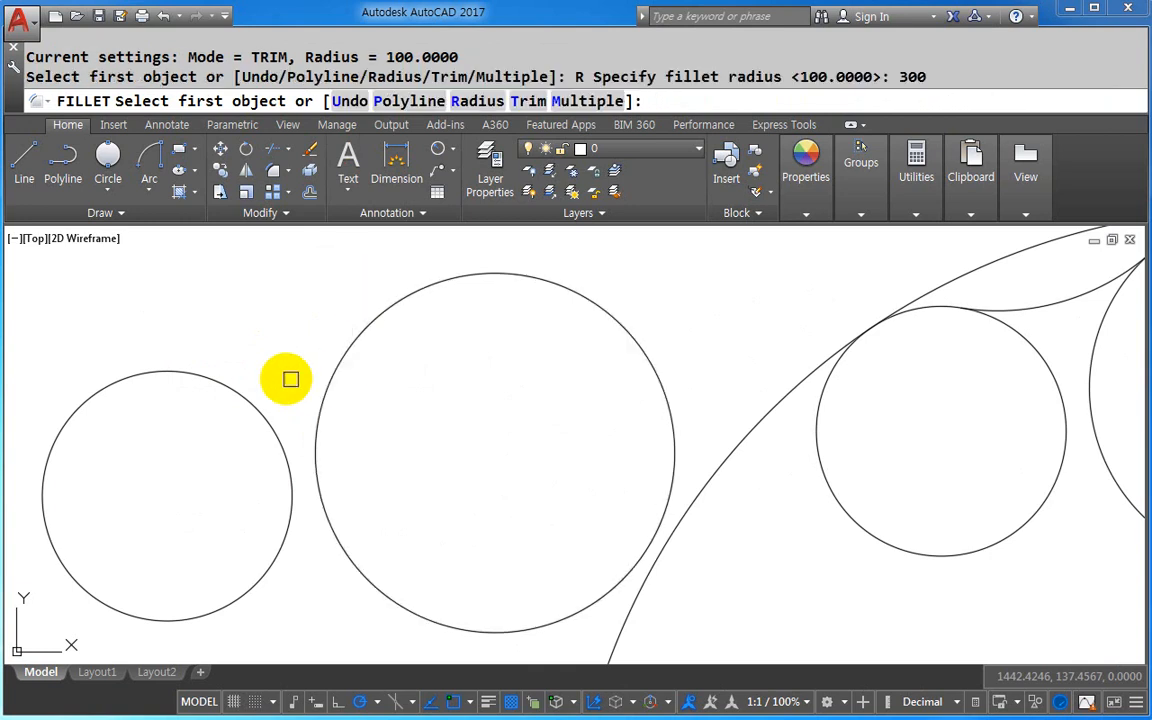
click(231, 386)
click(345, 343)
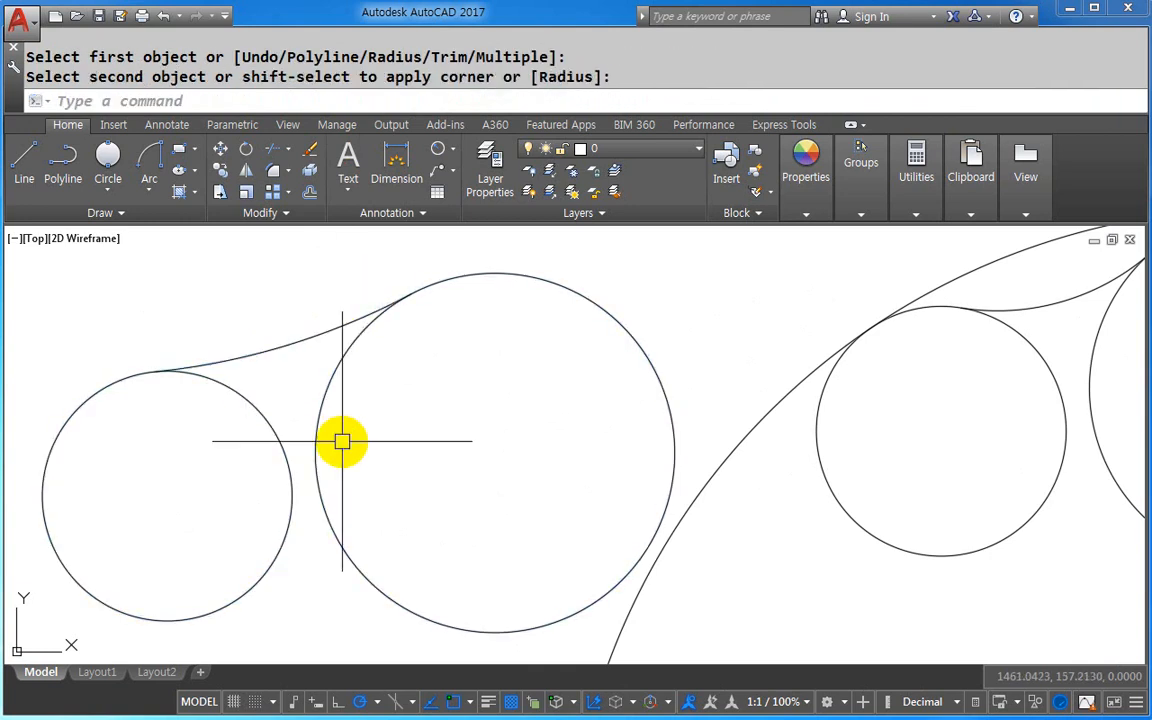
- Add a radius dimension to the trimmed arc between the copied circles, placing its text above the small circle
scroll(342, 441, down, 2)
text(F)
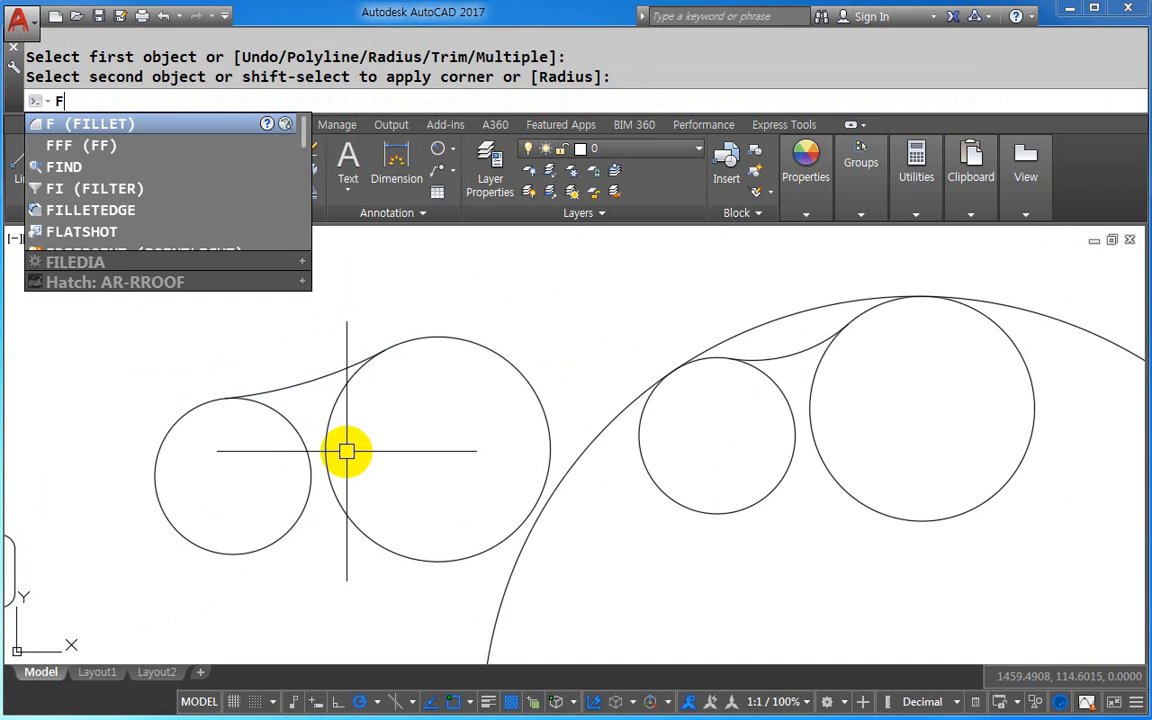
key(Escape)
click(397, 165)
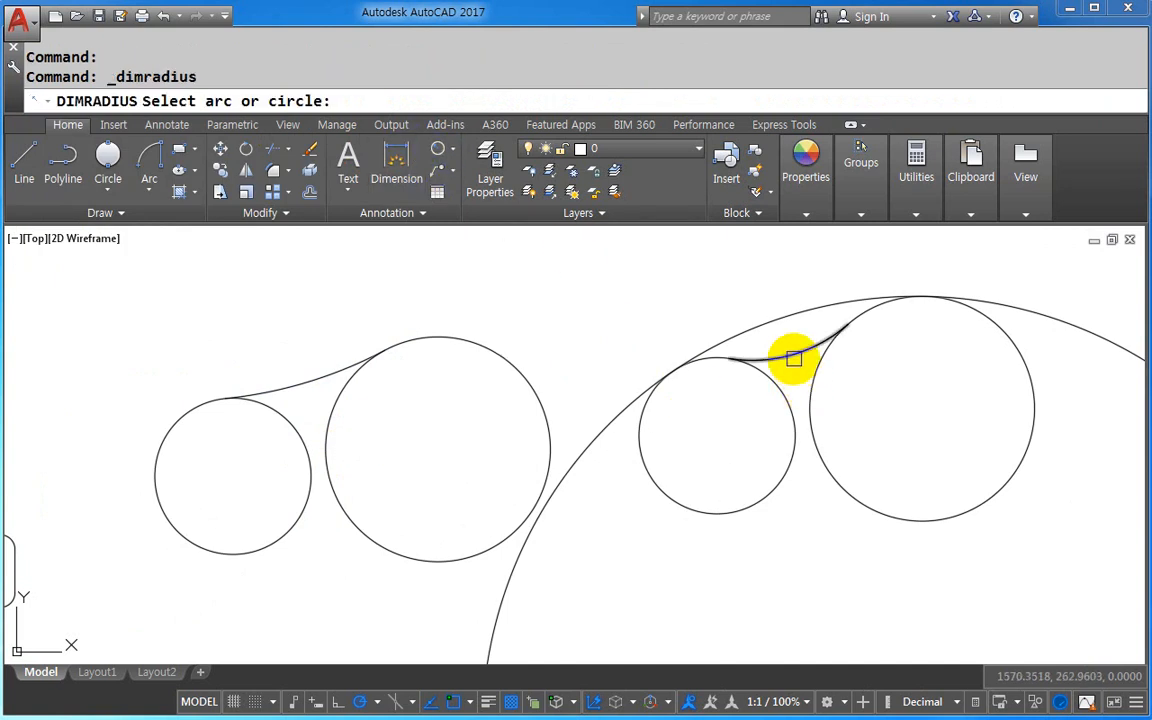
click(793, 358)
scroll(745, 279, up, 4)
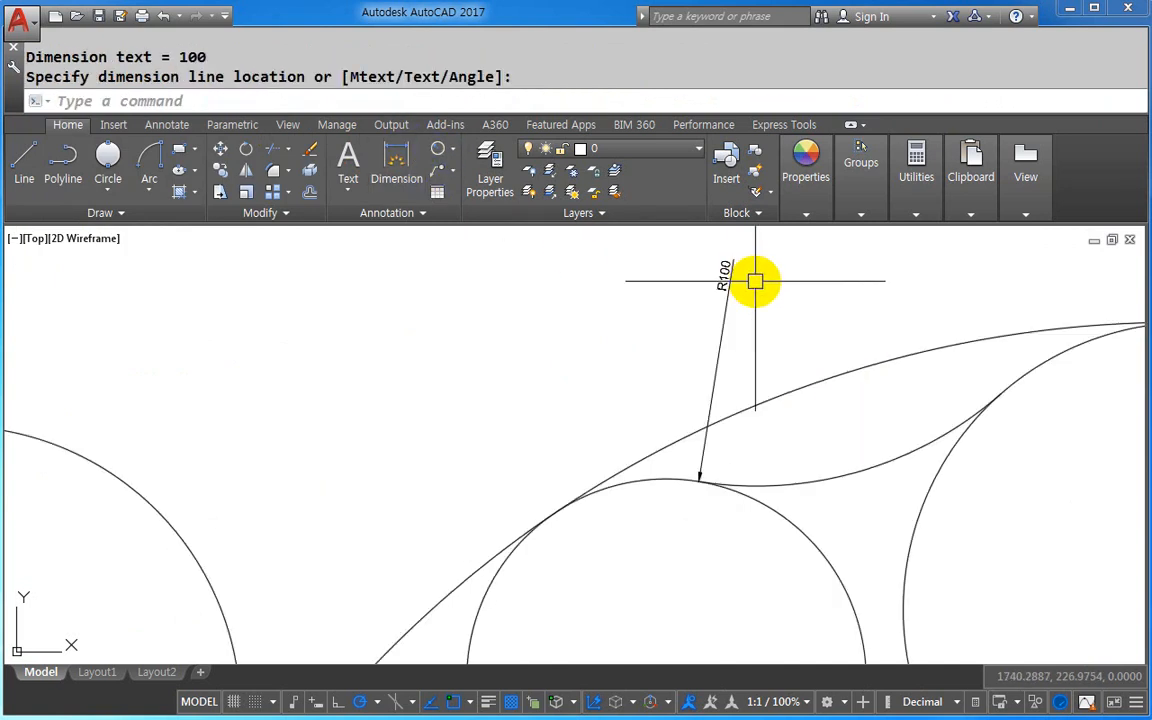
key(Escape)
scroll(755, 281, down, 4)
middle_drag(395, 452, 477, 445)
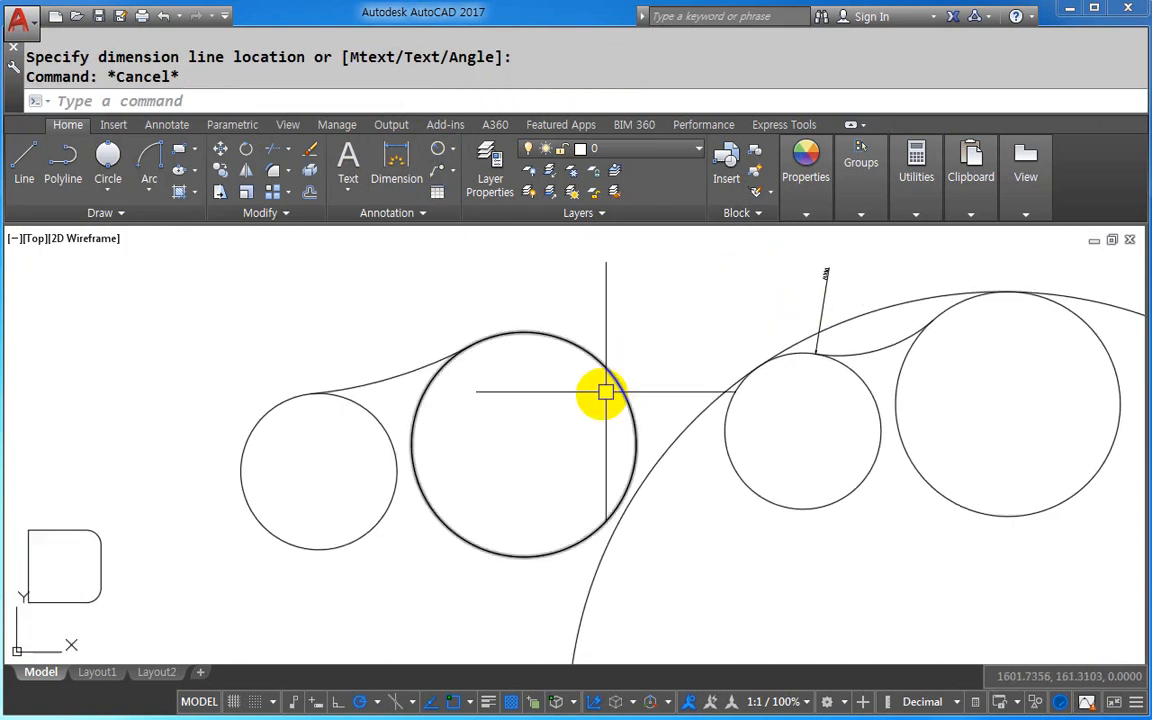
- Add a radius dimension to the large circle enclosing the copied pair, placing its text just outside the circle, above and left of the small circle
click(397, 165)
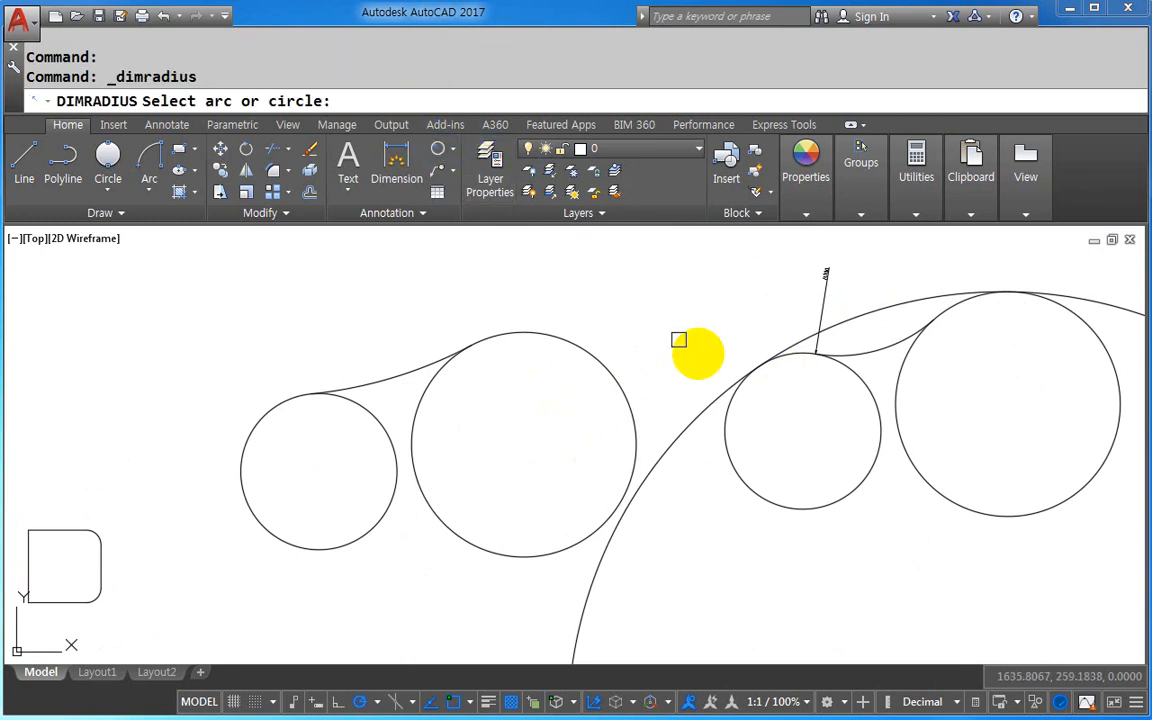
scroll(700, 370, up, 3)
click(720, 404)
scroll(725, 308, up, 3)
scroll(732, 314, down, 4)
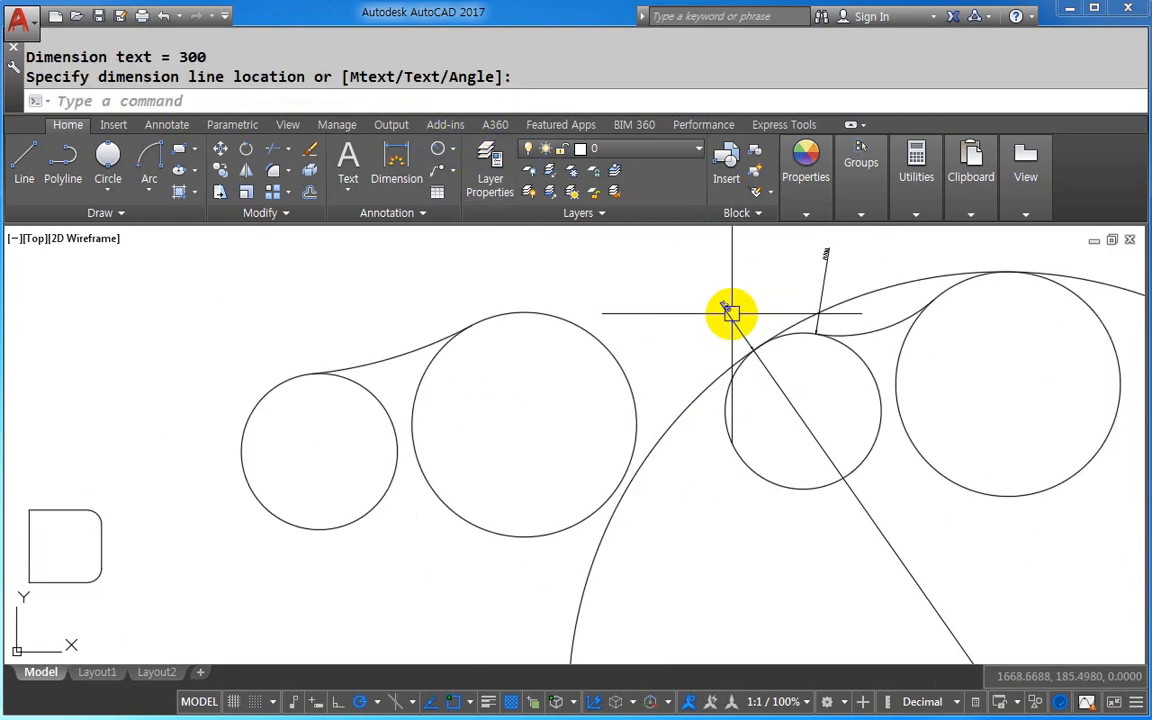
scroll(640, 383, up, 4)
text(F)
key(Return)
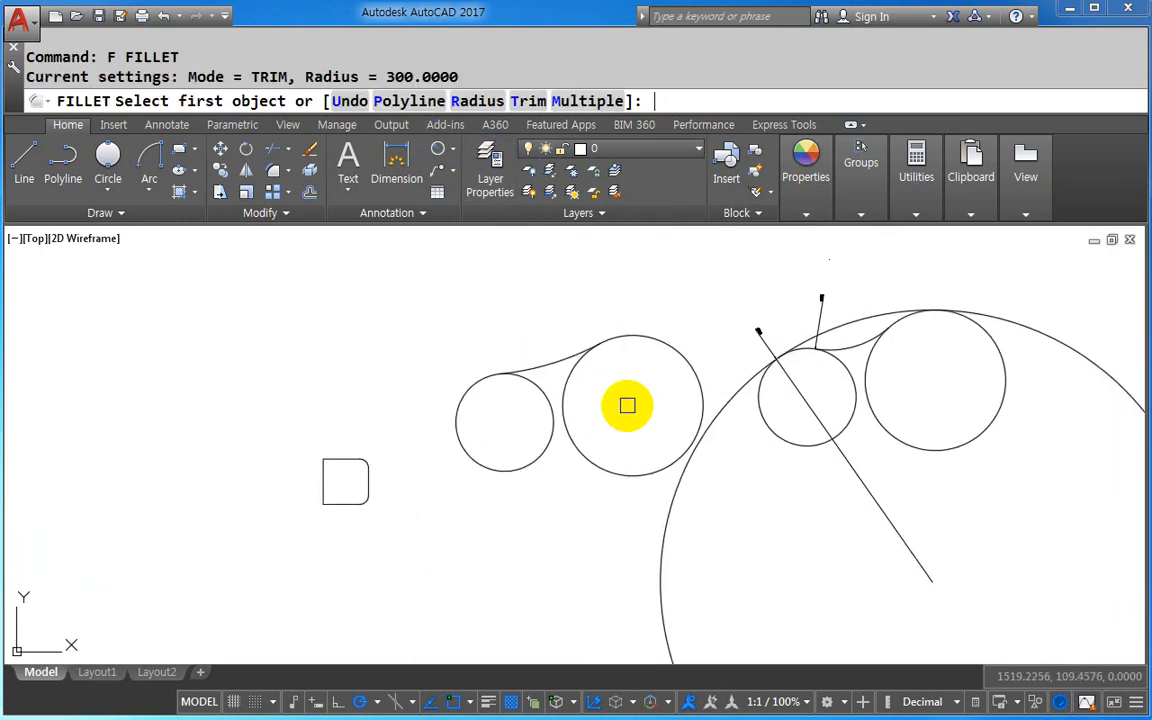
key(Escape)
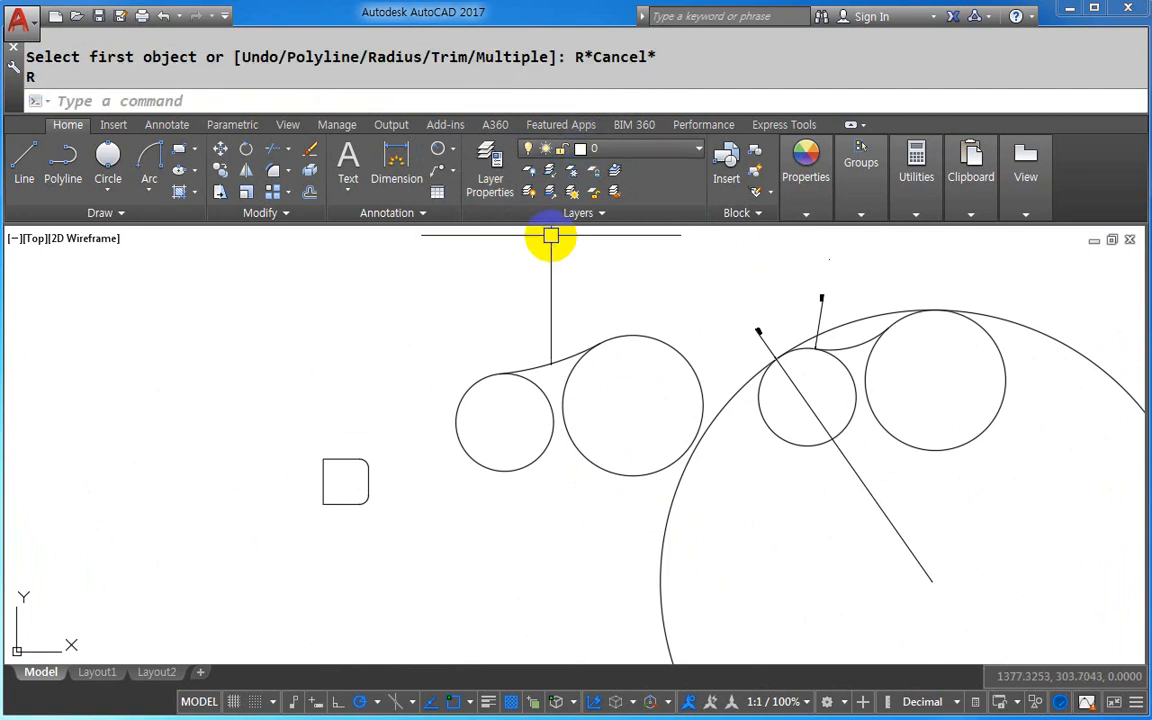
- Apply a fillet of radius 300 to the original circles, picking the small circle's left side and the large circle's upper right
key(Return)
click(458, 401)
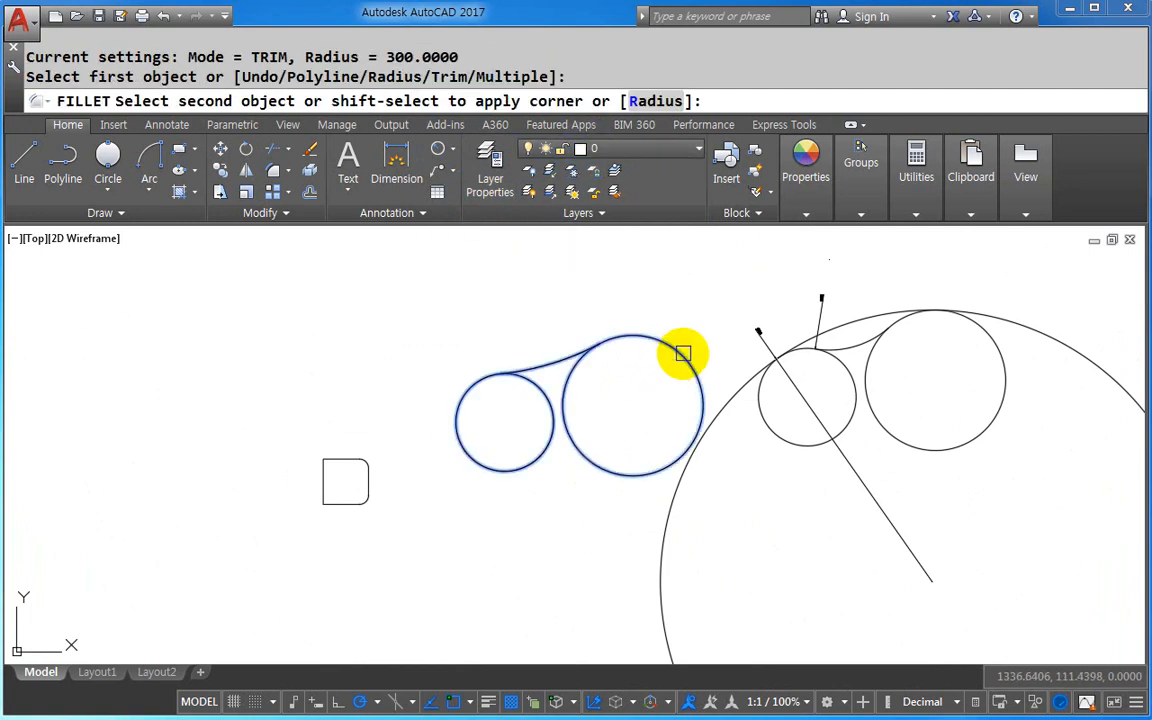
click(679, 350)
scroll(590, 352, up, 4)
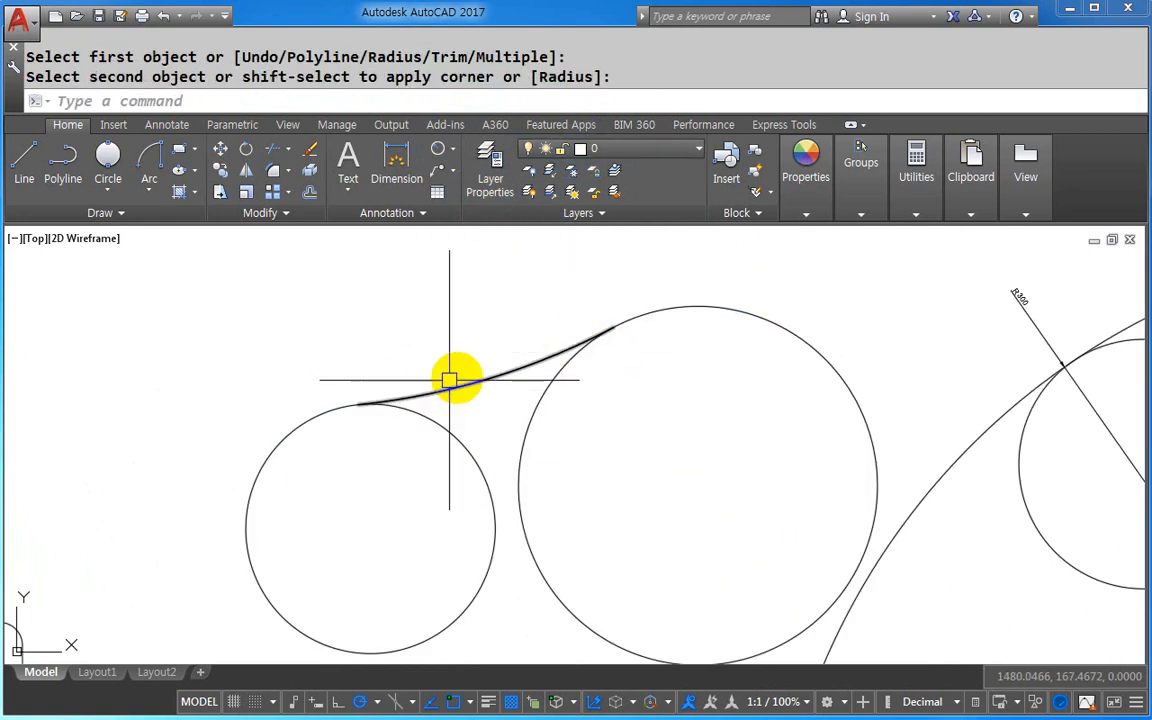
scroll(381, 434, down, 3)
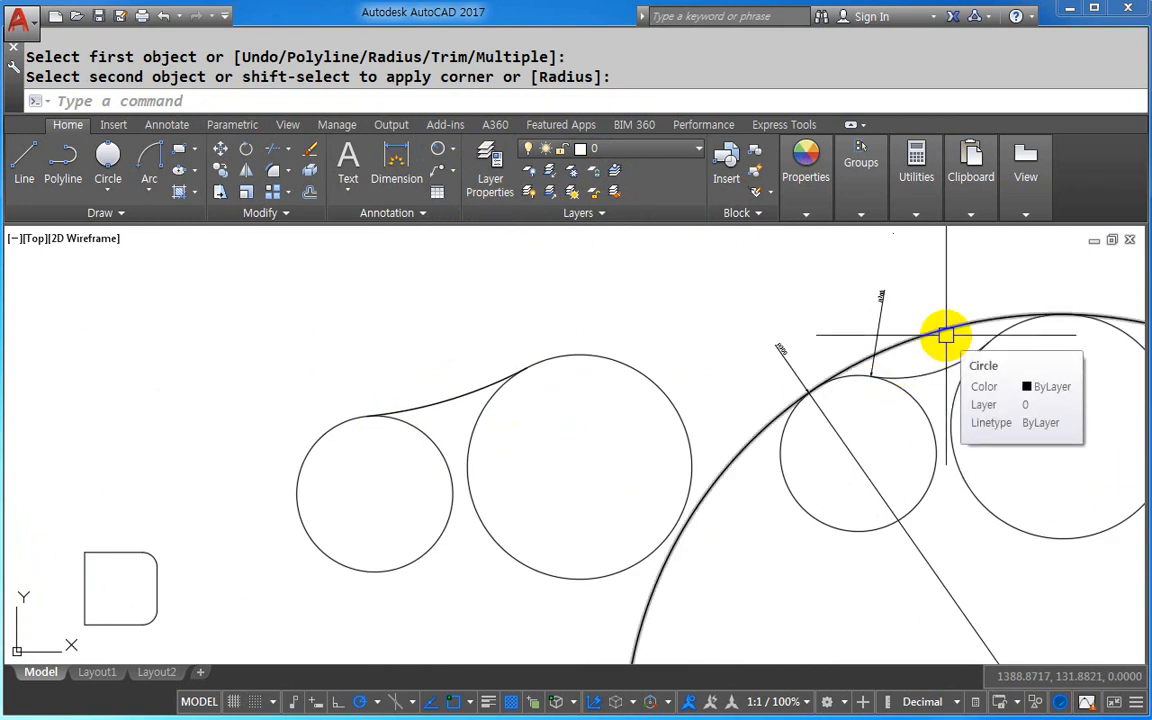
- Delete both pairs of circles together with their connecting arcs, the enclosing circle and the radius dimensions
middle_drag(920, 514, 874, 468)
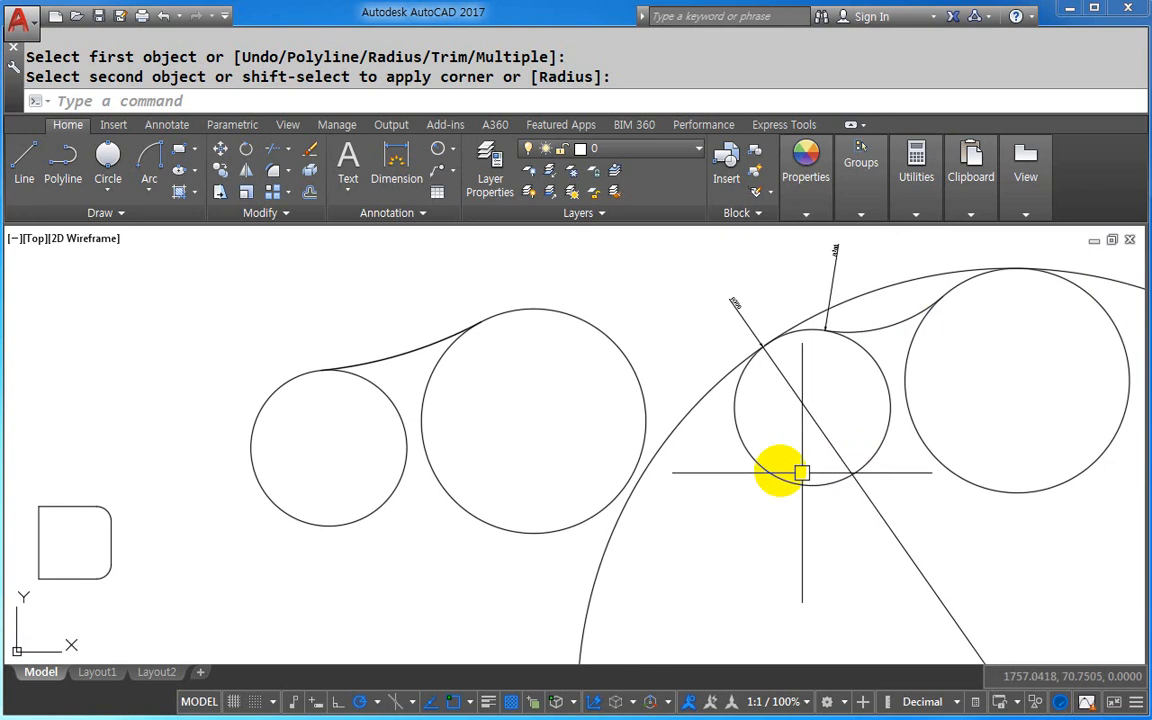
scroll(500, 400, down, 3)
click(738, 481)
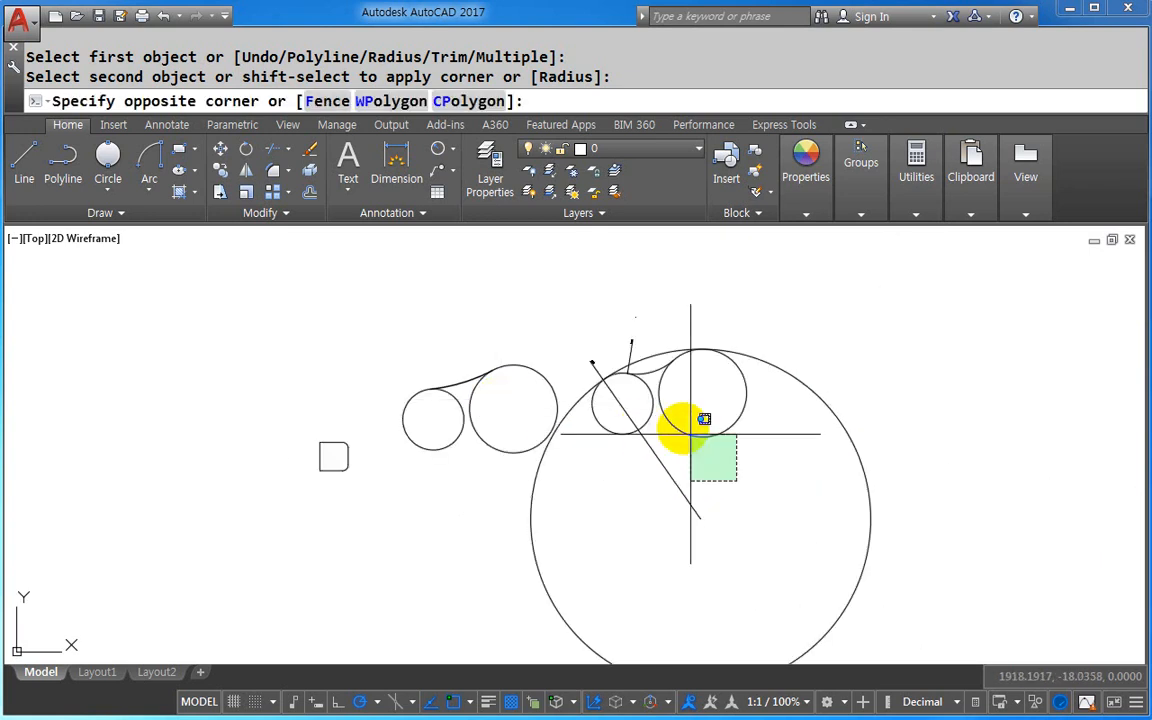
click(433, 311)
key(Delete)
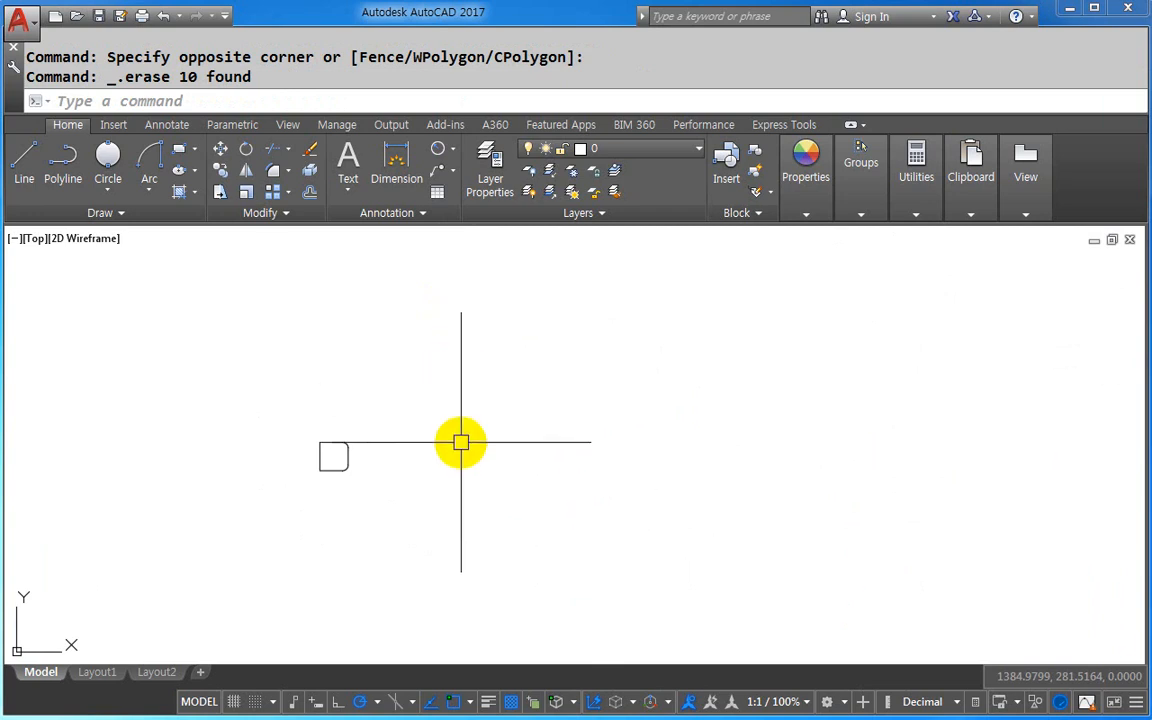
- Delete the remaining square with two rounded corners to clear the drawing
click(381, 500)
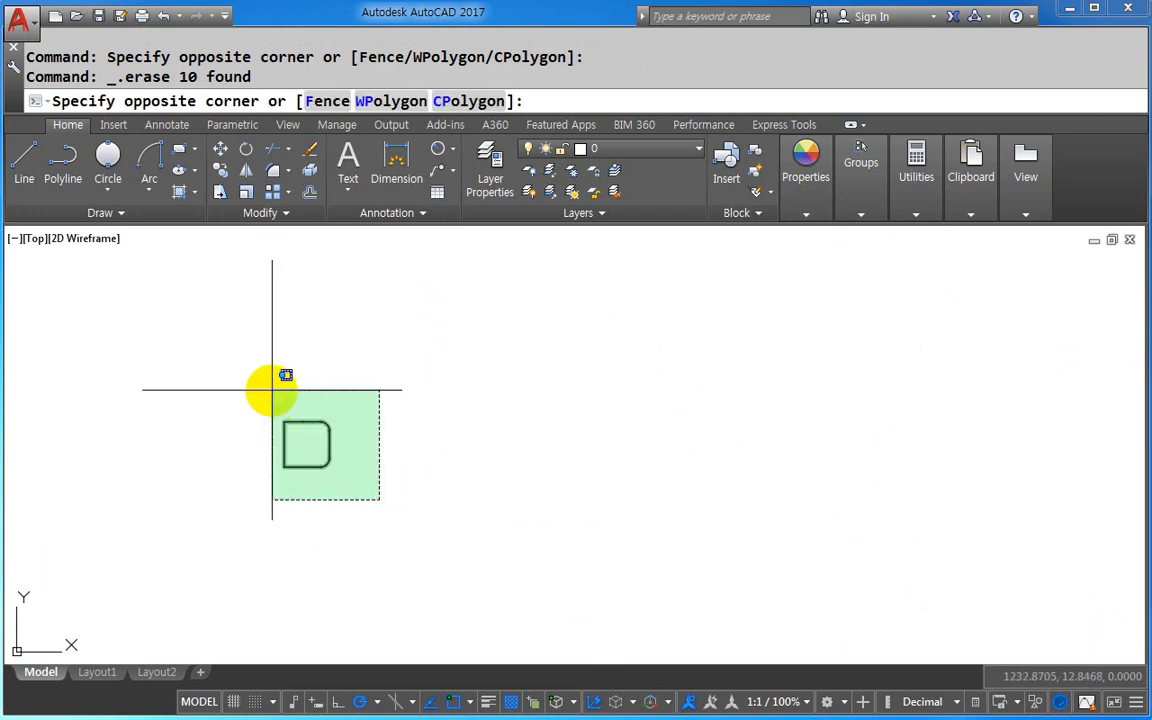
click(270, 386)
key(Delete)
middle_click(467, 474)
middle_click(467, 474)
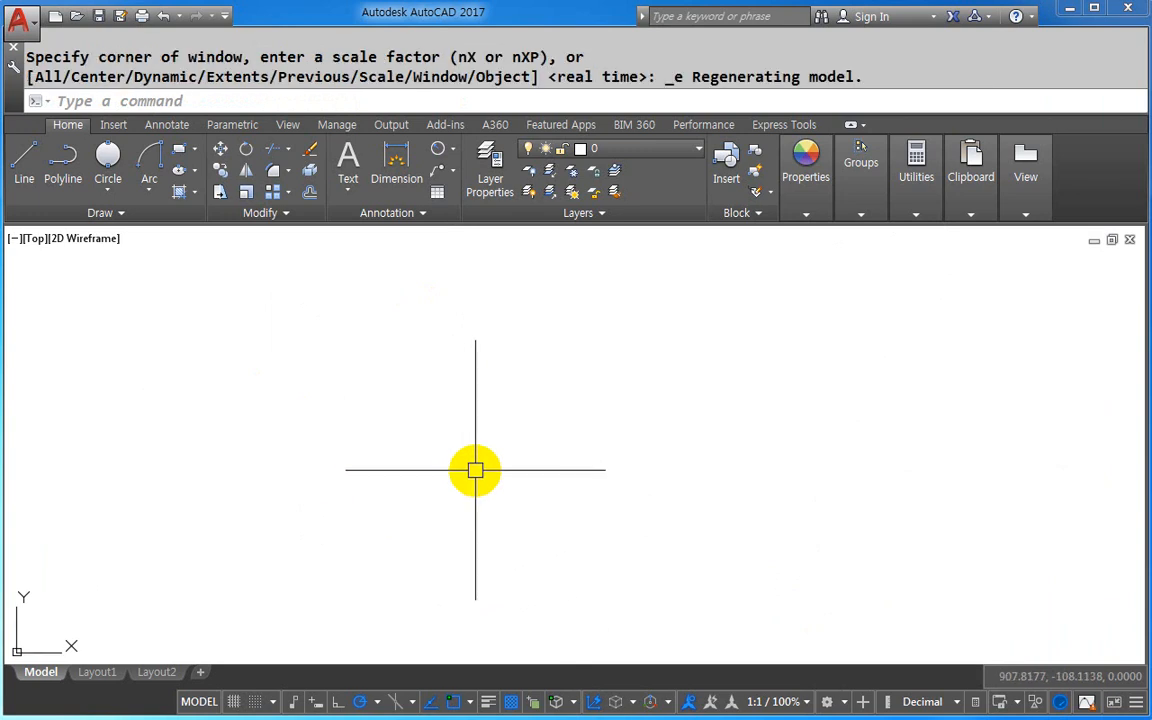